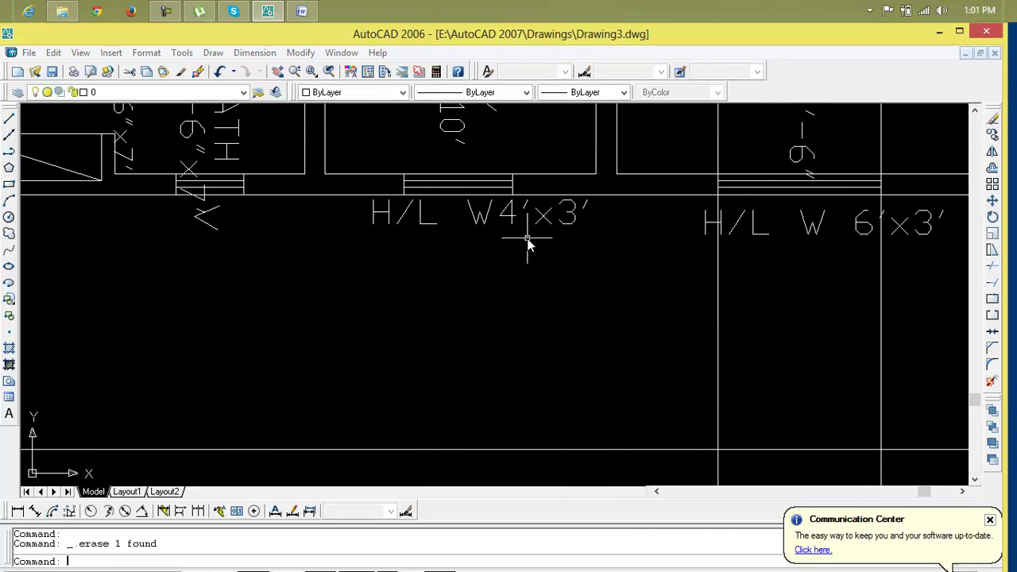
Step: Draw vertical construction lines through both ends of the STUDEY room's 4'x3' window in the plan's lower outer wall
key(Return)
click(512, 174)
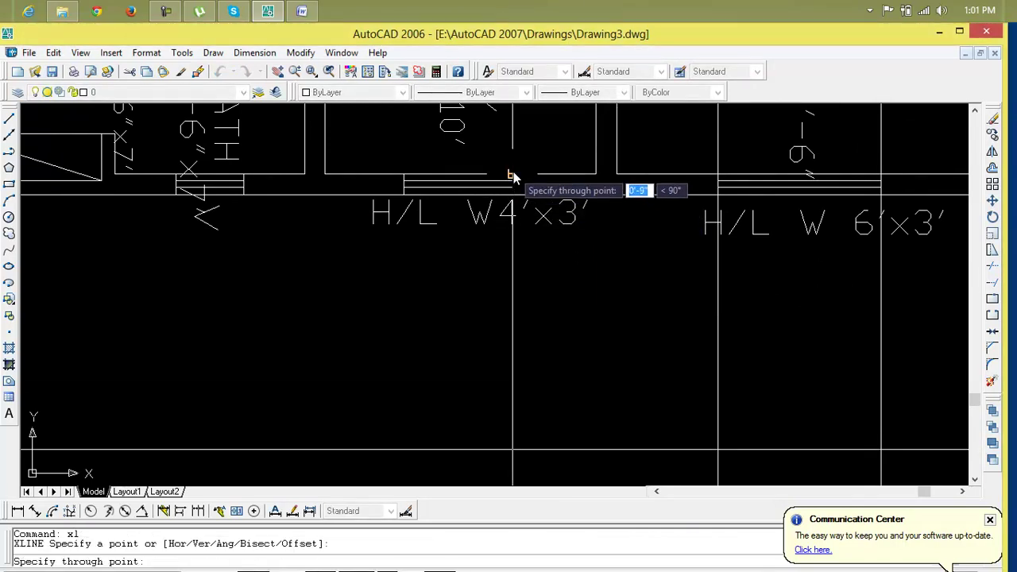
click(512, 177)
key(Return)
key(Return)
click(402, 174)
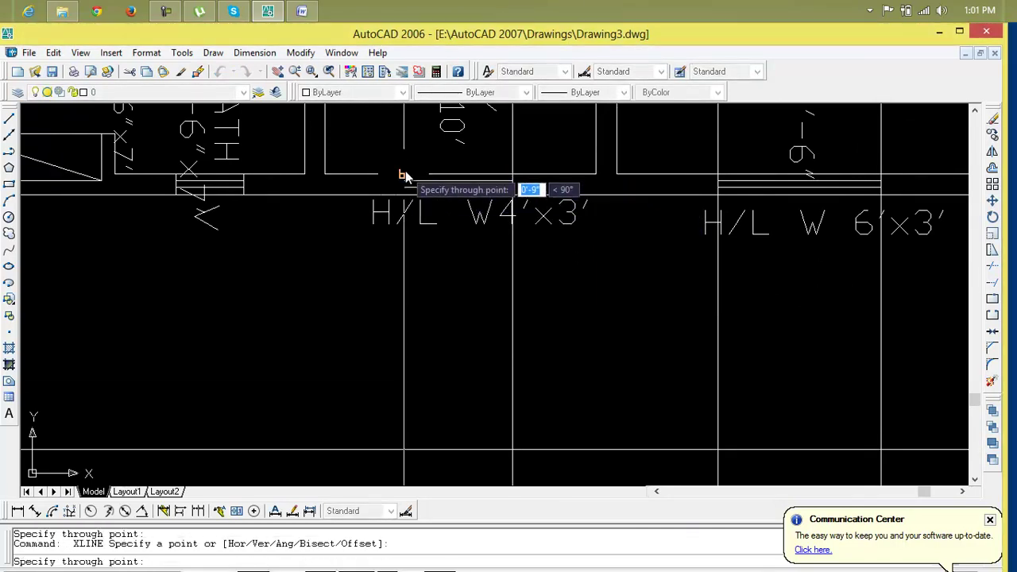
click(403, 174)
key(Return)
Step: Draw vertical construction lines through both ends of the ventilator in the outer wall of the 4'-6"x7' bath
scroll(281, 254, down, 1)
scroll(370, 265, down, 2)
scroll(361, 216, up, 5)
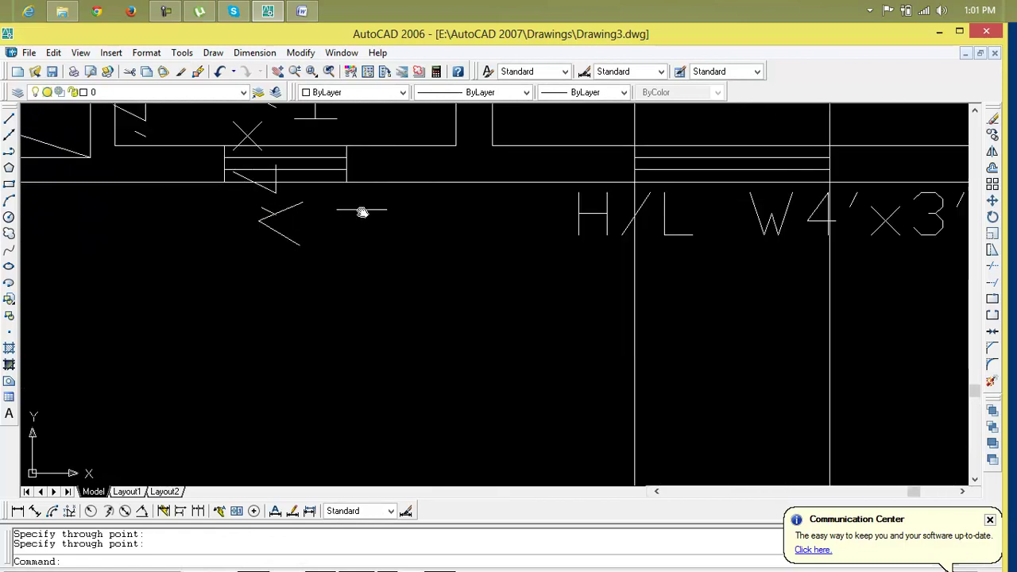
key(Return)
click(346, 182)
click(345, 124)
key(Return)
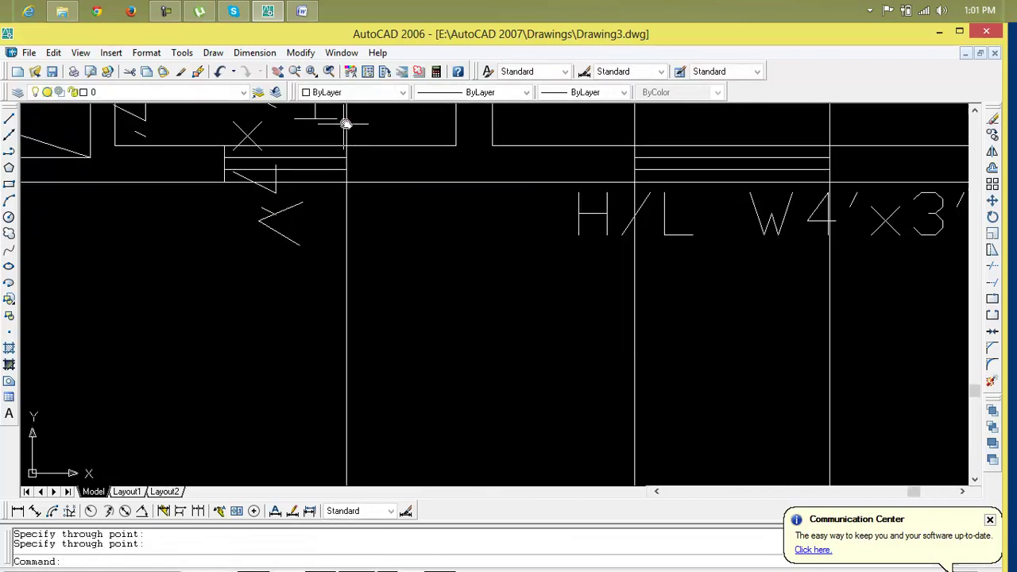
key(Return)
click(226, 182)
click(227, 143)
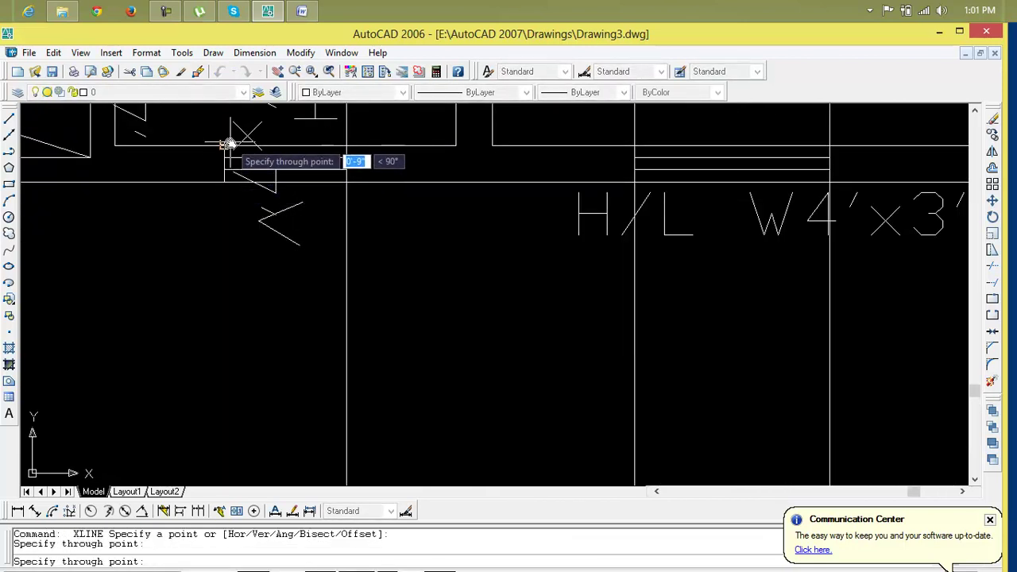
key(Return)
Step: Draw vertical construction lines through both ends of the 6'x3' window in the lower wall of the 10'x12' bedroom
scroll(215, 254, down, 3)
scroll(435, 274, up, 1)
middle_drag(435, 274, 514, 282)
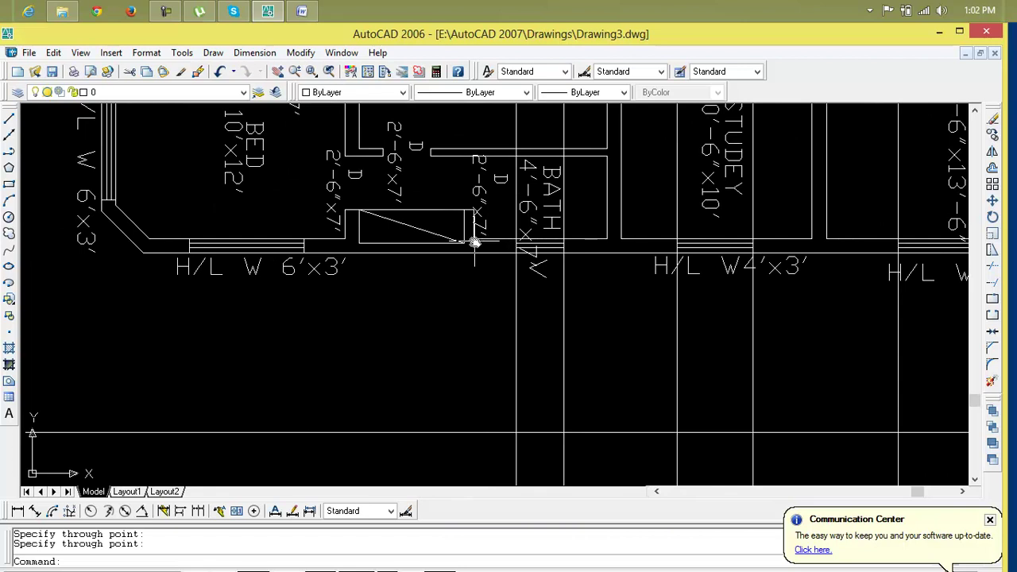
key(Return)
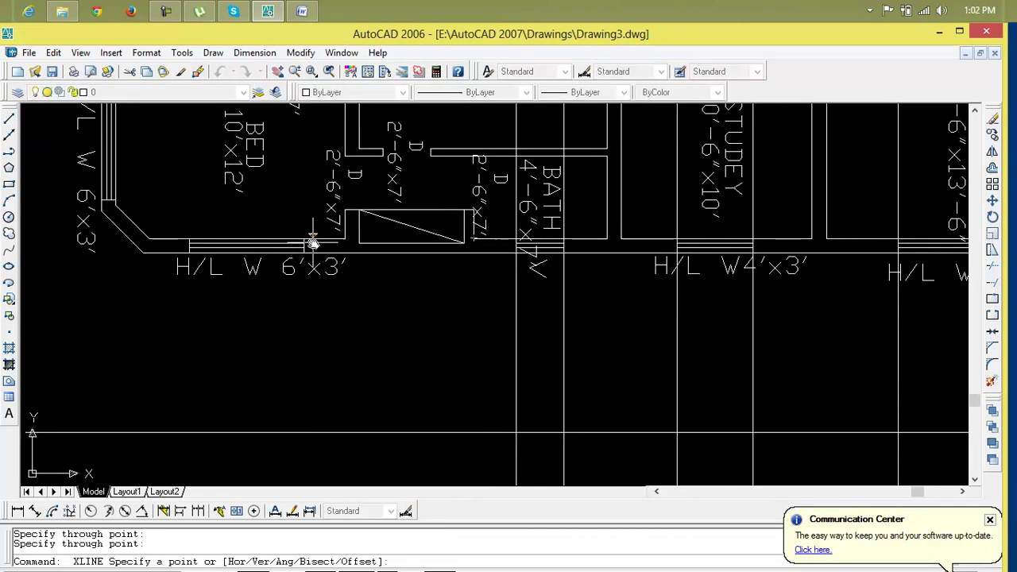
click(305, 247)
click(307, 215)
key(Return)
key(Return)
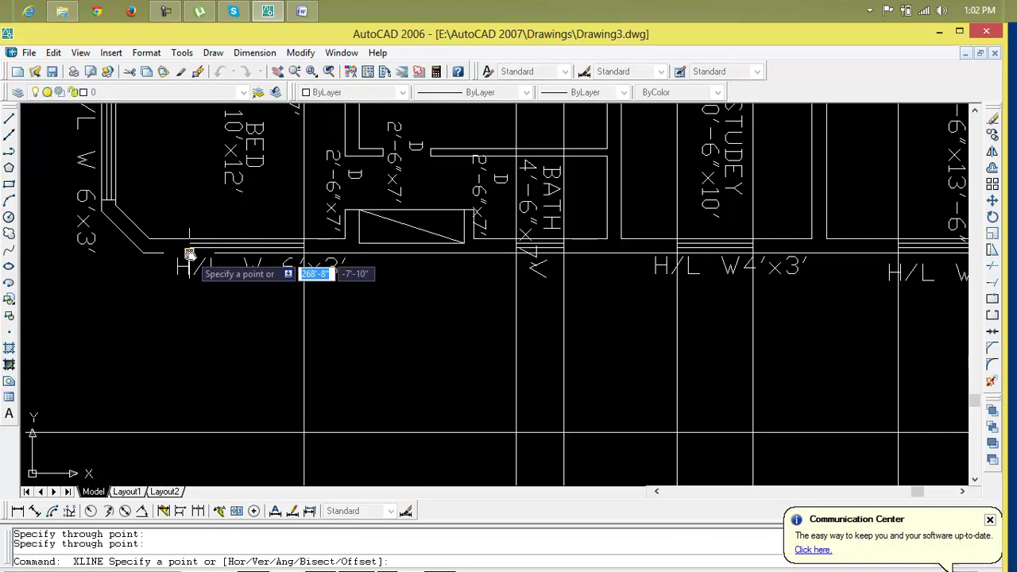
key(Escape)
scroll(186, 254, down, 5)
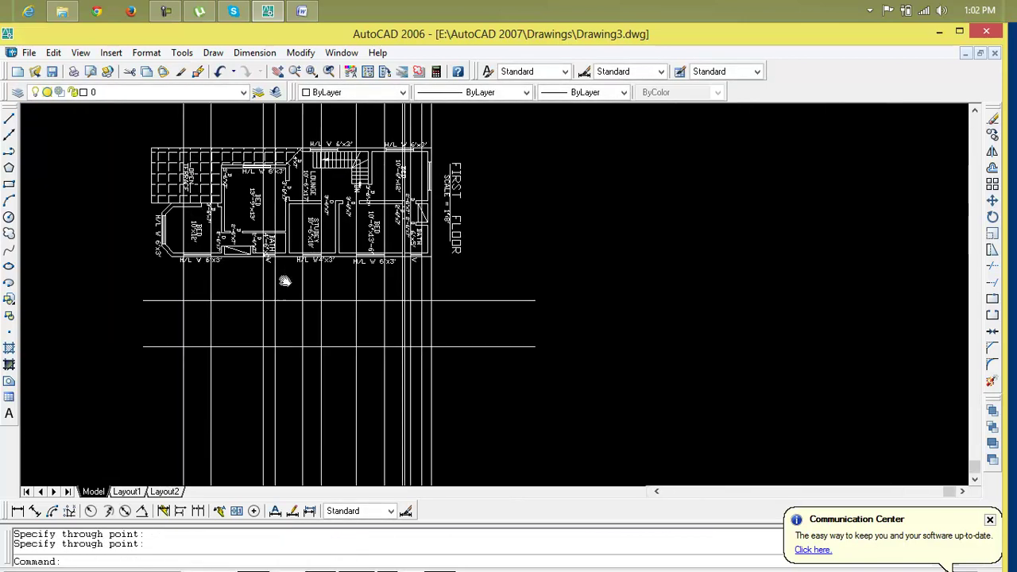
scroll(230, 265, up, 5)
key(Return)
click(159, 211)
click(154, 195)
key(Return)
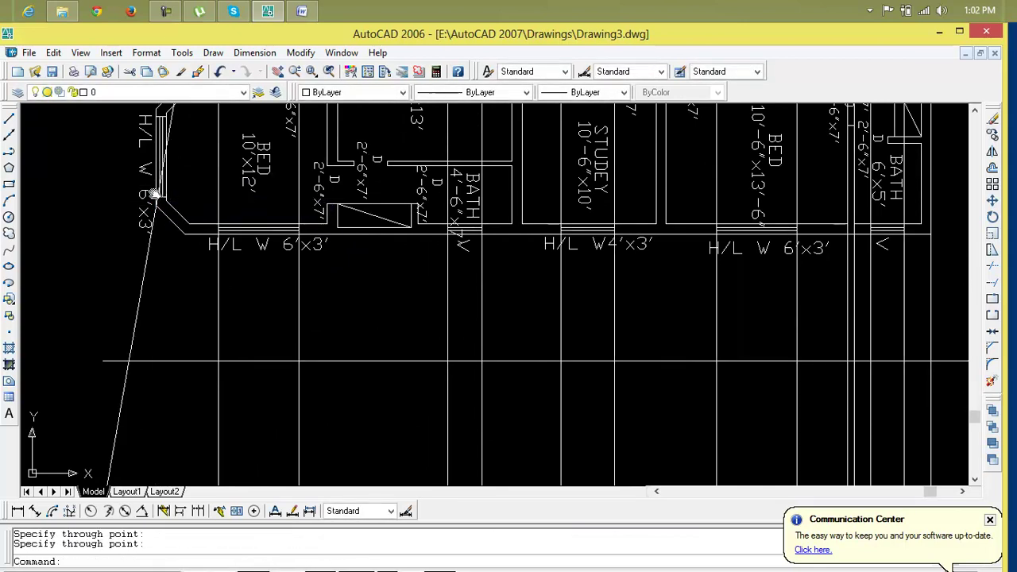
click(147, 262)
key(Delete)
key(Return)
key(Escape)
key(Escape)
text(c)
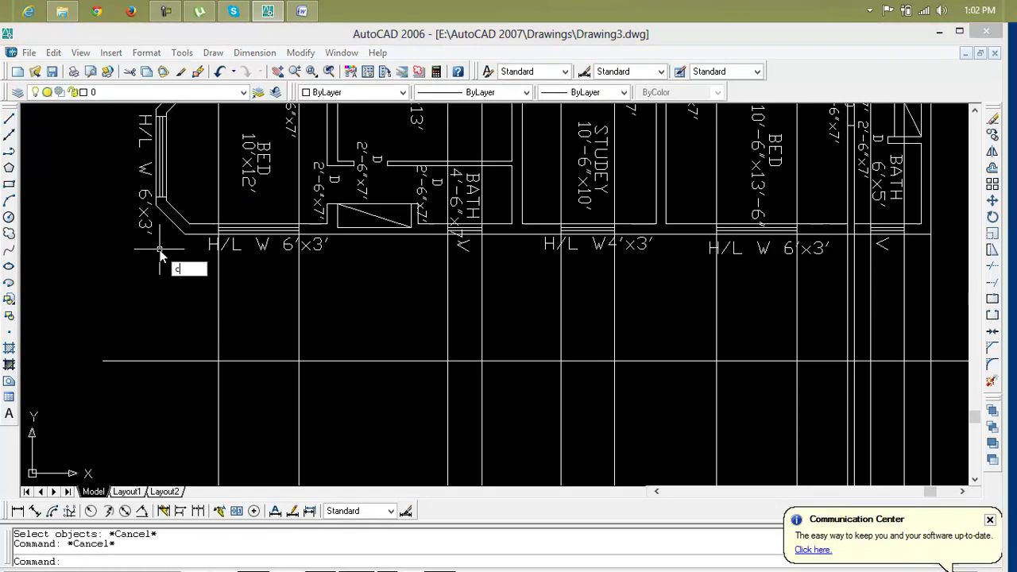
key(Escape)
Step: Draw a vertical construction line along the outer face of the 10'x12' bedroom's end wall, starting at the chamfered corner
text(xl)
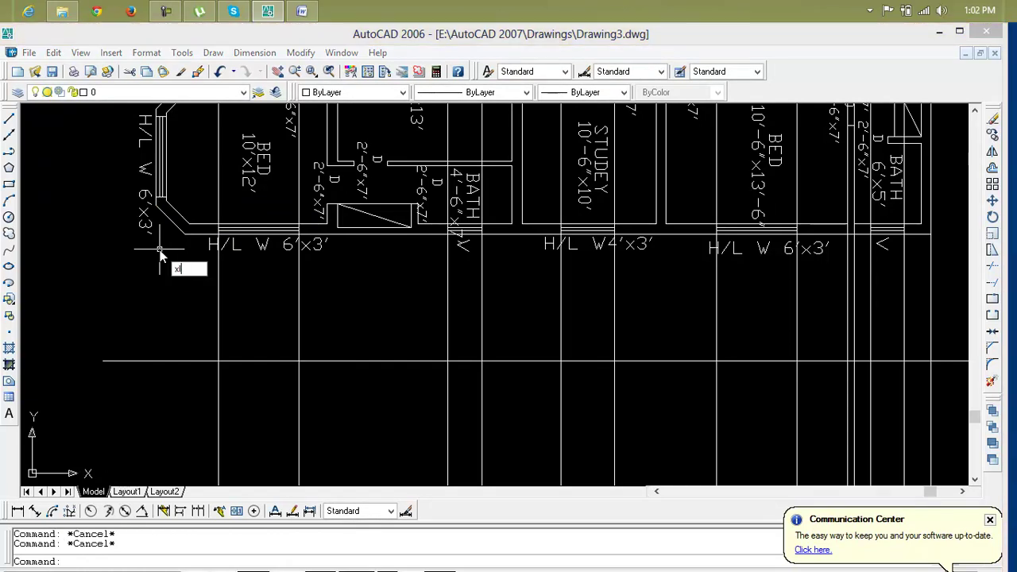
key(Return)
click(156, 229)
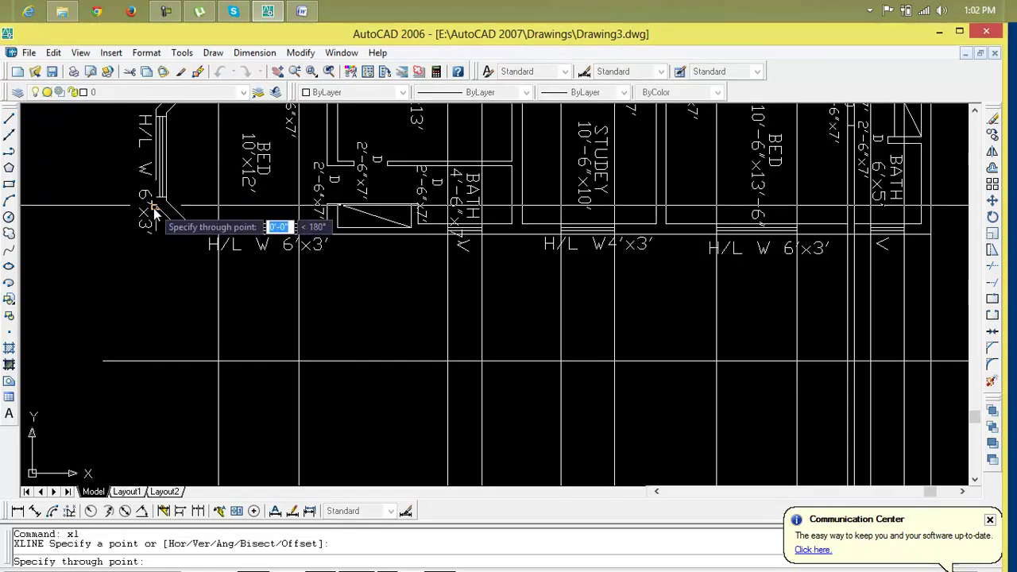
click(156, 119)
key(Return)
scroll(252, 386, down, 4)
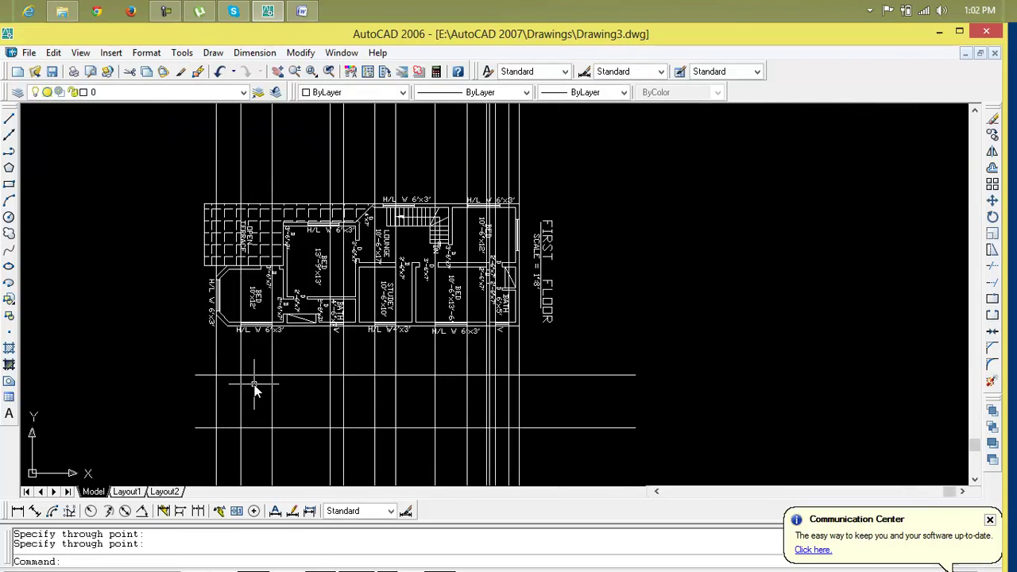
Step: Draw a vertical construction line along the inner face of the end wall beside the 6'x5' bath
scroll(336, 386, up, 3)
scroll(336, 386, down, 2)
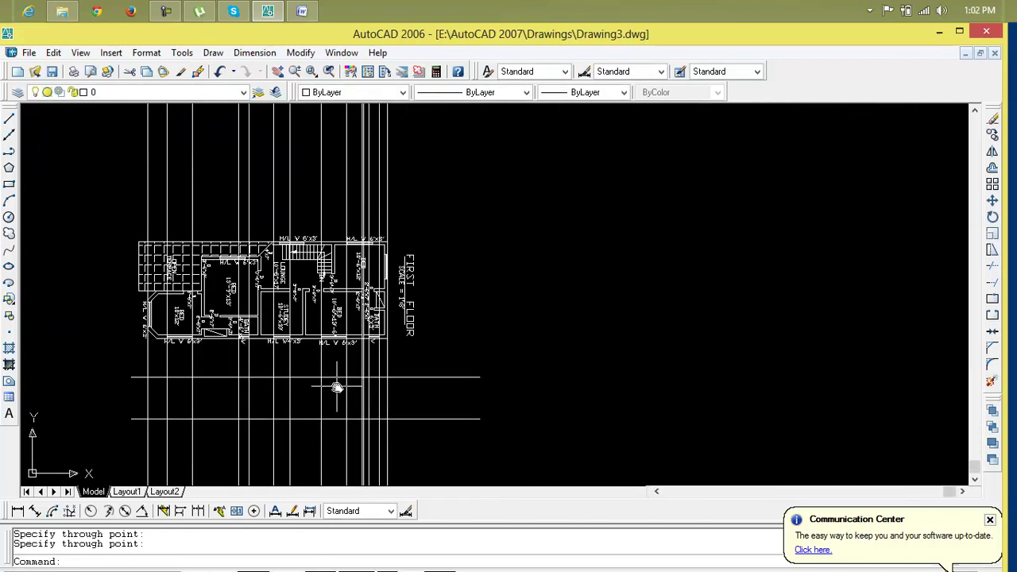
middle_drag(336, 386, 353, 387)
scroll(243, 381, up, 3)
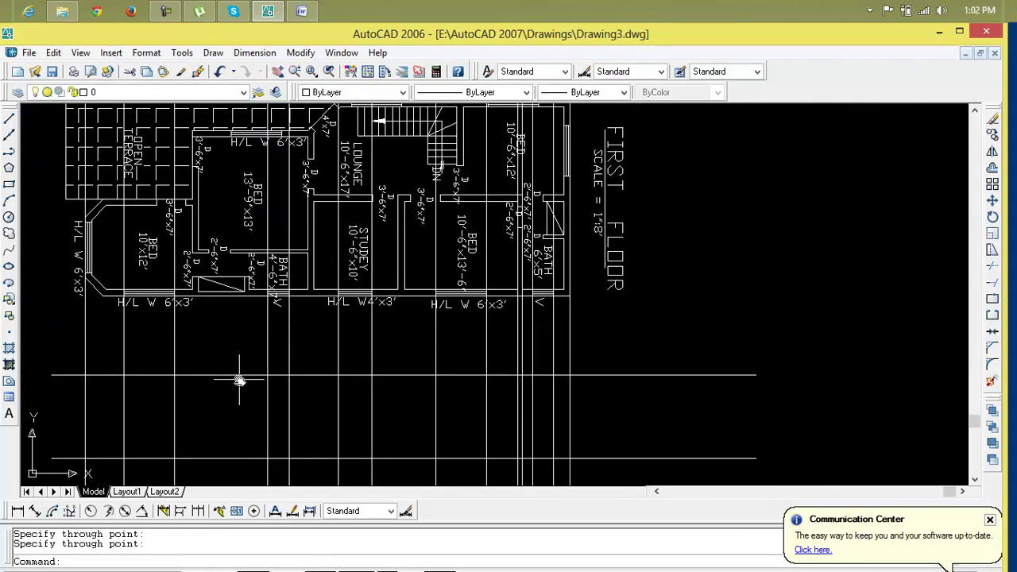
scroll(542, 345, up, 2)
key(Return)
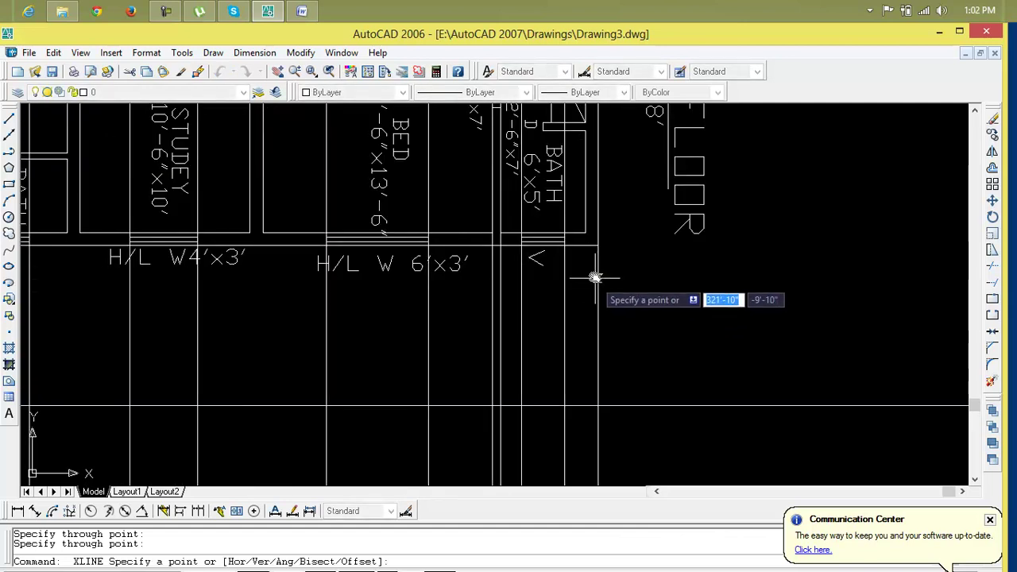
click(587, 237)
click(585, 203)
key(Return)
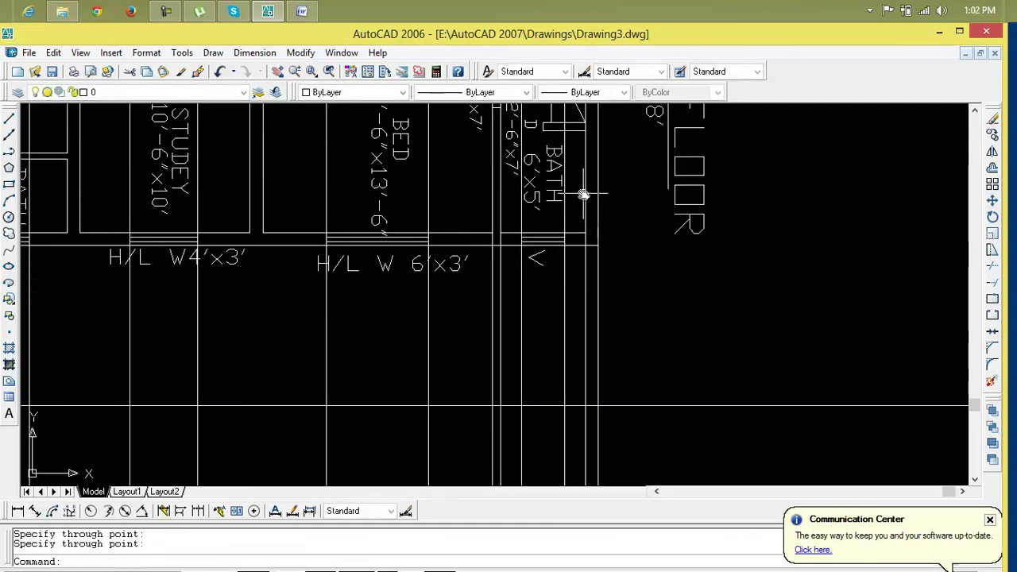
scroll(584, 410, down, 2)
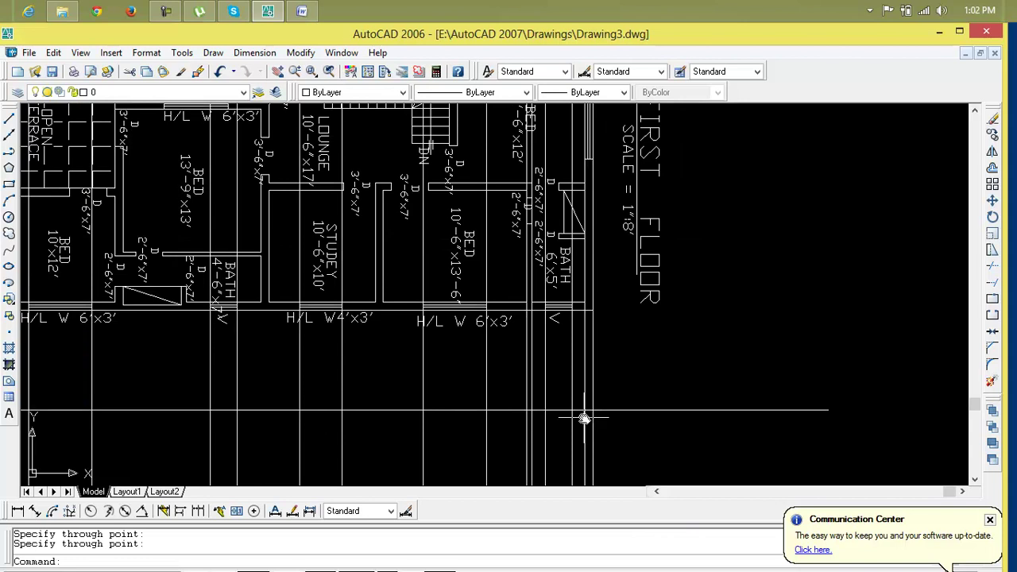
scroll(583, 417, down, 3)
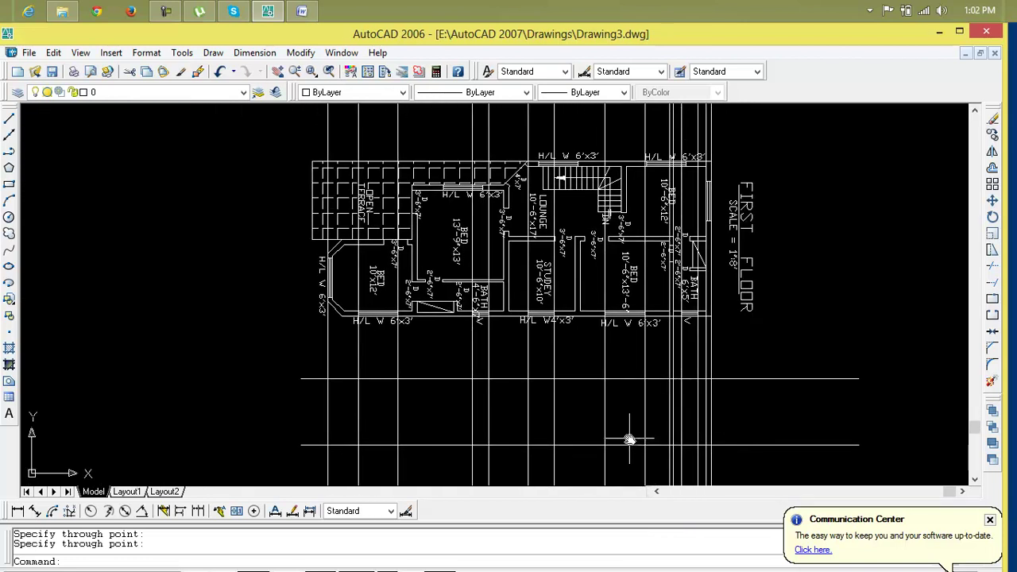
Step: Trim all the vertical construction lines between the floor plan and the upper horizontal elevation line
text(tr)
key(Return)
key(Return)
click(738, 351)
click(197, 355)
middle_drag(700, 172, 681, 356)
key(Escape)
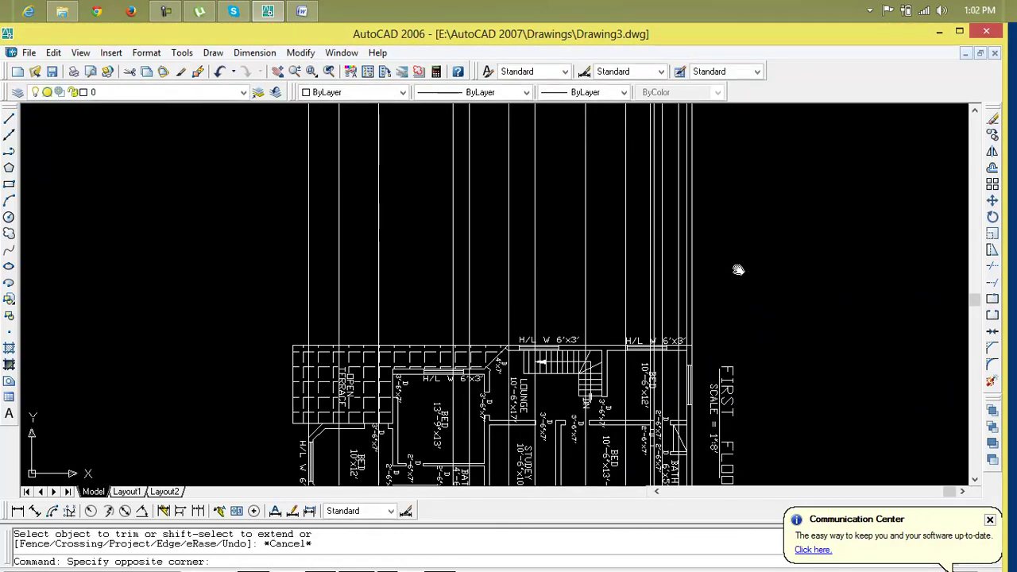
Step: Erase the leftover vertical construction lines running above the floor plan
click(739, 270)
click(282, 295)
key(Delete)
Step: Trim all the vertical lines below the lower horizontal elevation line
scroll(578, 480, down, 3)
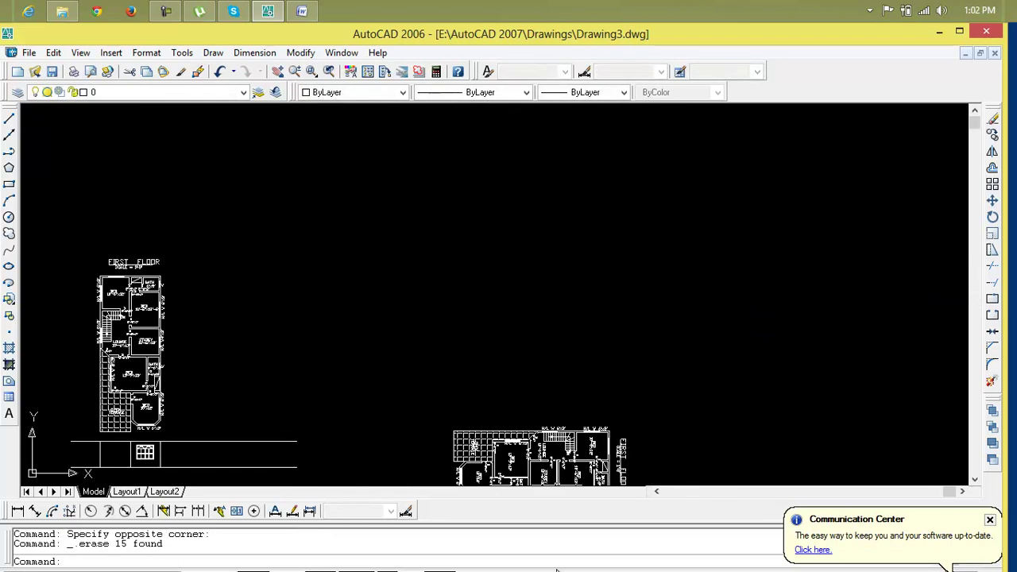
scroll(548, 477, down, 4)
middle_drag(549, 474, 544, 136)
scroll(544, 135, up, 9)
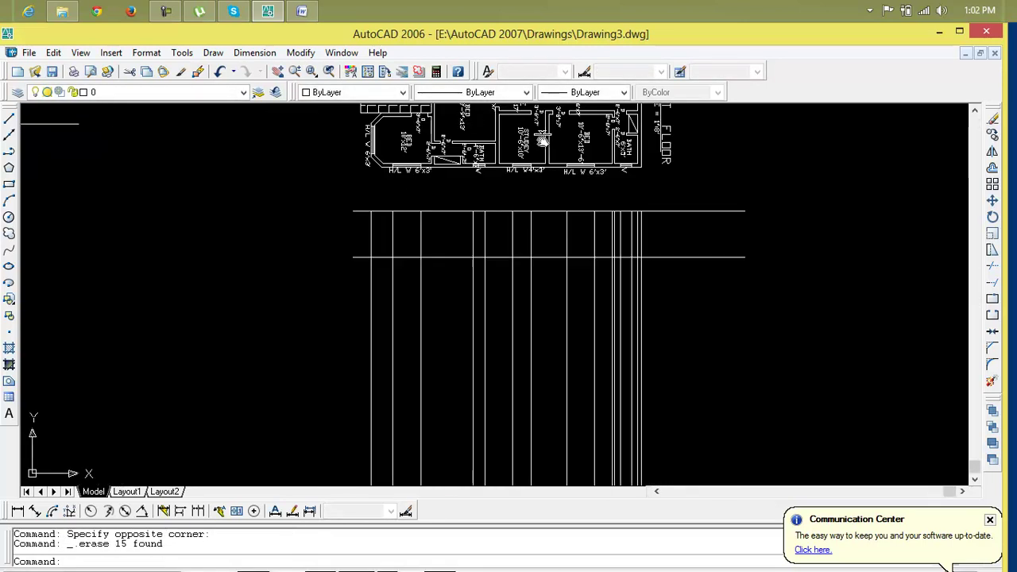
key(Escape)
text(tr)
key(Return)
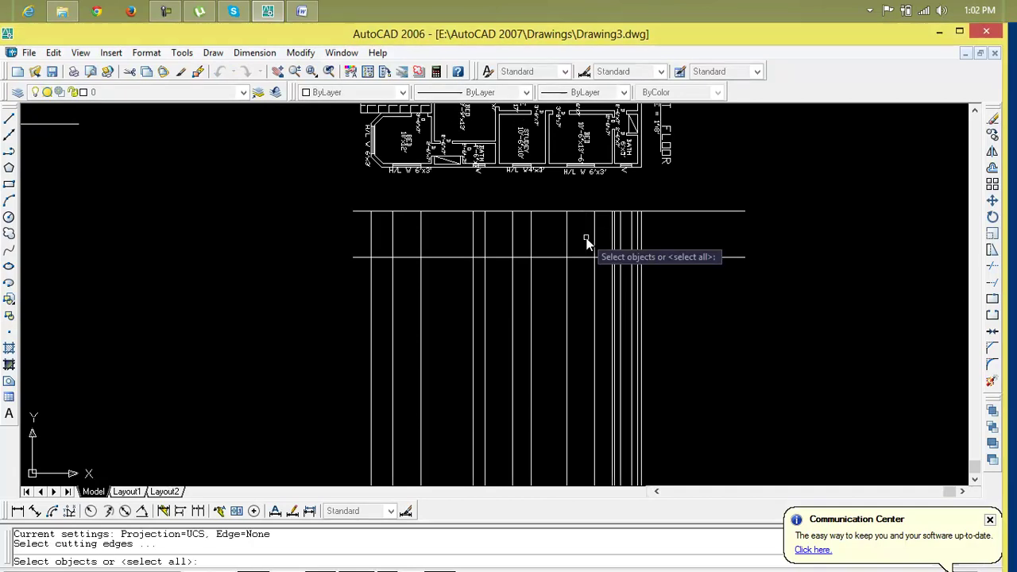
key(Return)
click(661, 287)
click(338, 351)
scroll(421, 286, up, 3)
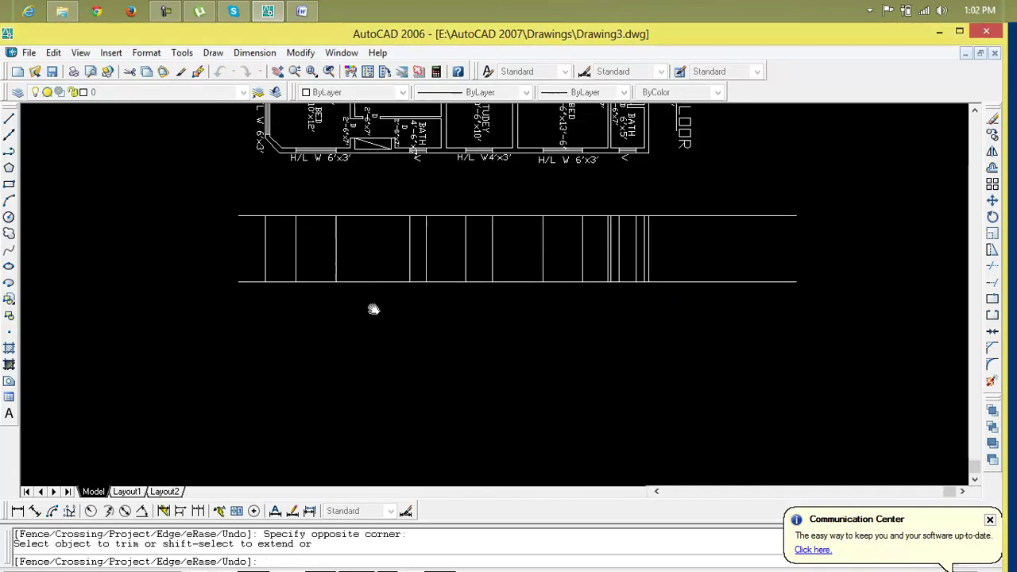
click(642, 235)
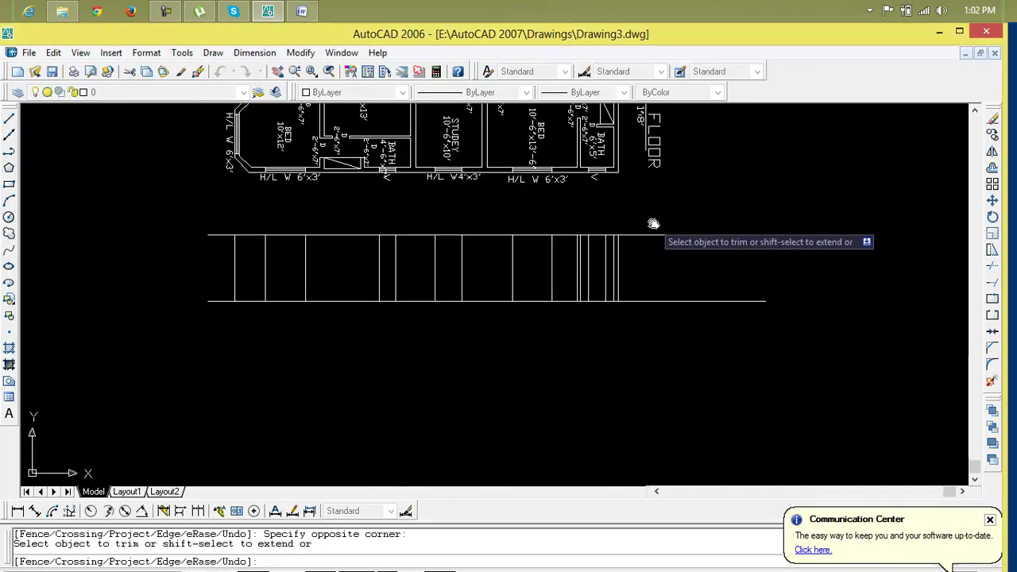
key(Escape)
key(Escape)
scroll(624, 229, up, 2)
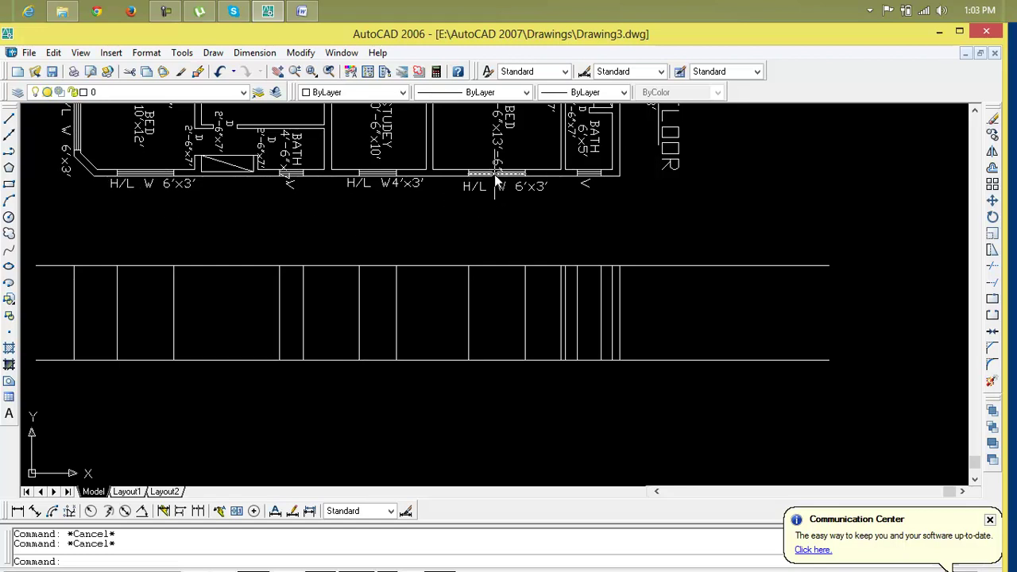
scroll(494, 174, up, 3)
scroll(494, 243, down, 5)
scroll(494, 250, up, 3)
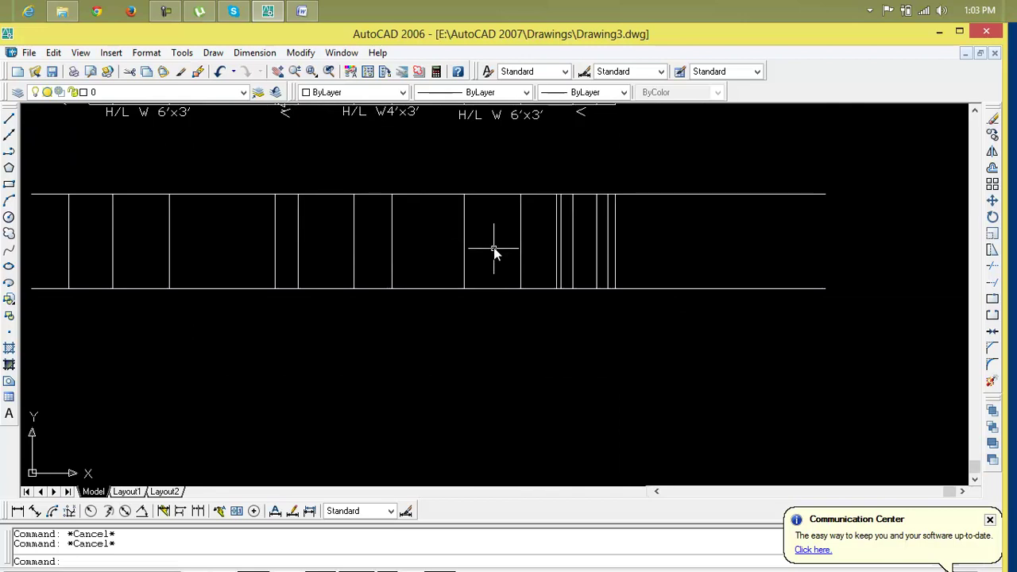
text(o)
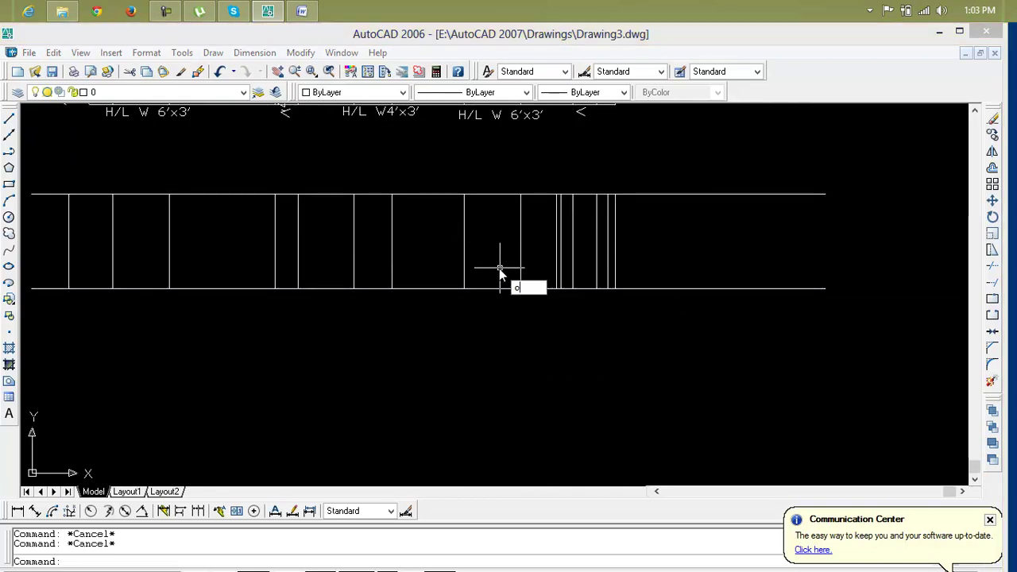
key(Return)
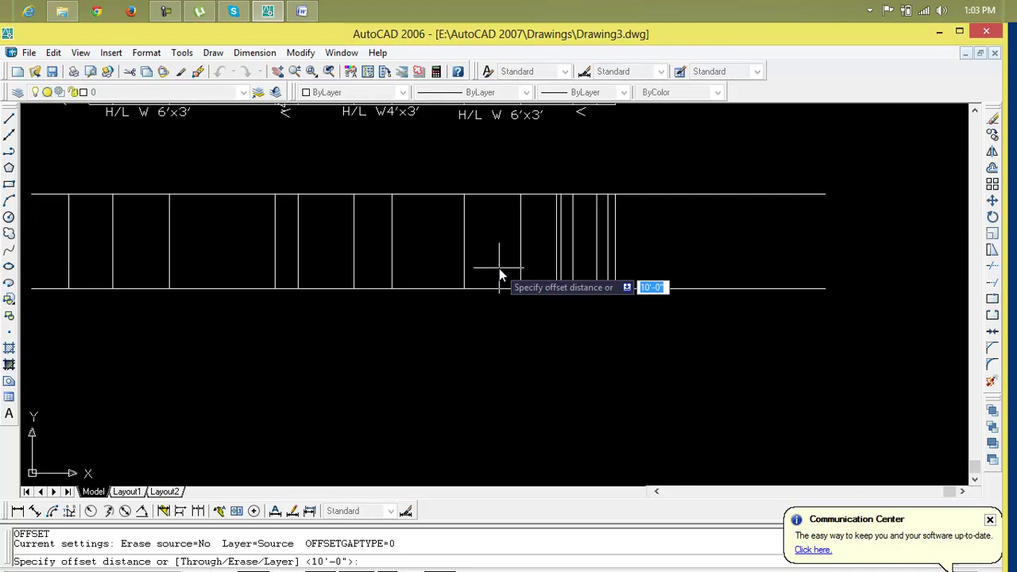
middle_drag(502, 260, 438, 331)
scroll(516, 276, up, 3)
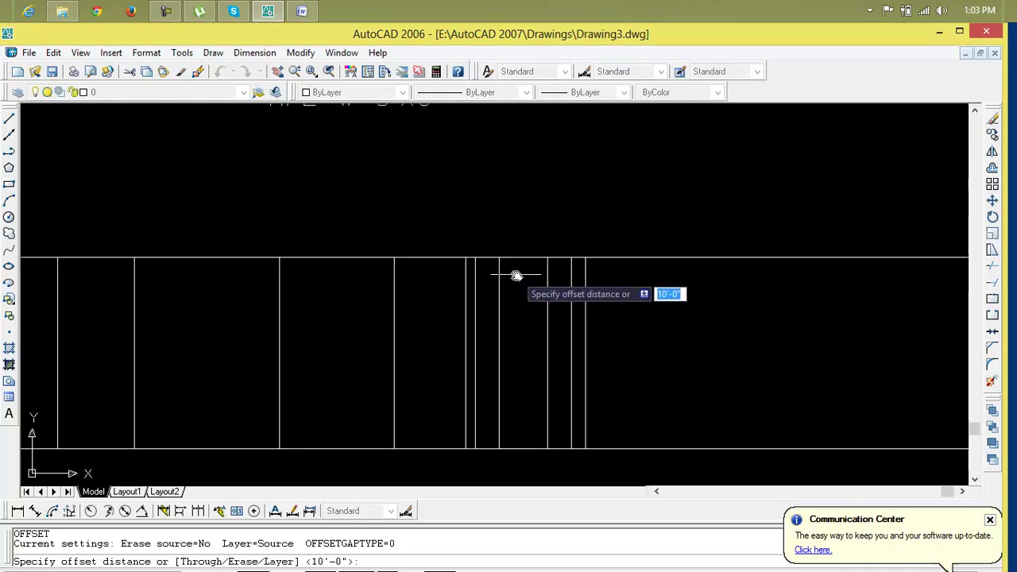
key(Escape)
key(Escape)
Step: Draw a short line along the top elevation line between the two verticals of the 6'x5' bath's ventilator
text(l)
key(Return)
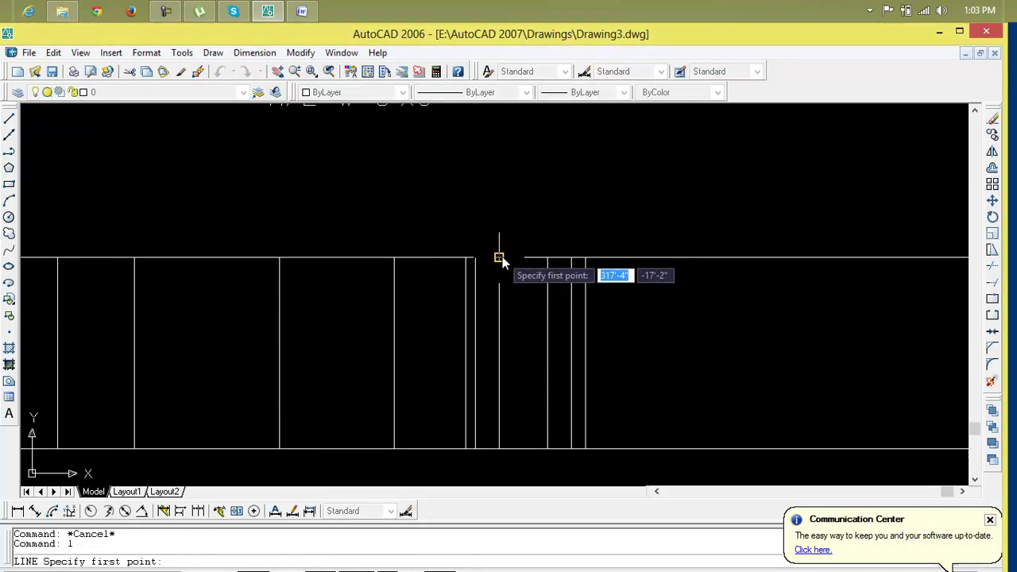
click(500, 257)
click(547, 257)
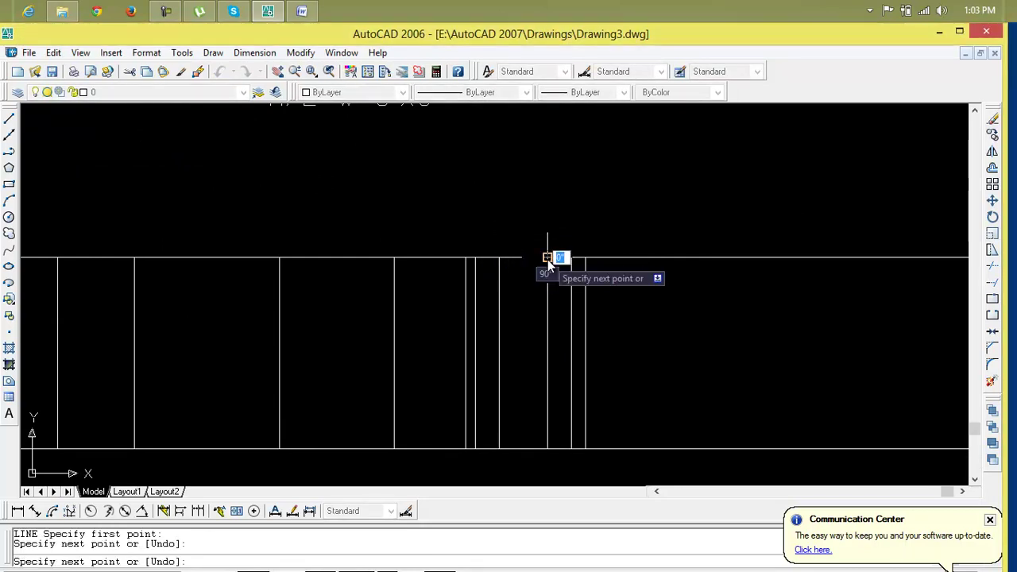
key(Escape)
key(Escape)
Step: Offset the short ventilator line downward by 1' to form the top edge of the opening
text(o)
key(Return)
text(1')
key(Return)
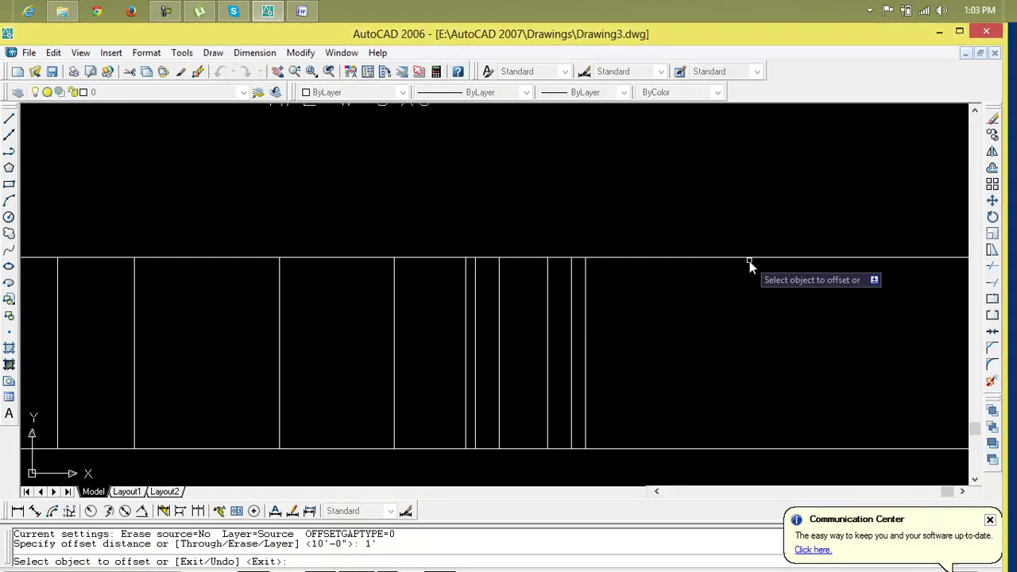
click(512, 258)
click(530, 329)
key(Escape)
key(Escape)
key(Escape)
Step: Offset the ventilator's top edge downward by 2' to form its bottom edge
text(o)
key(Return)
text(2')
key(Return)
click(521, 280)
click(523, 340)
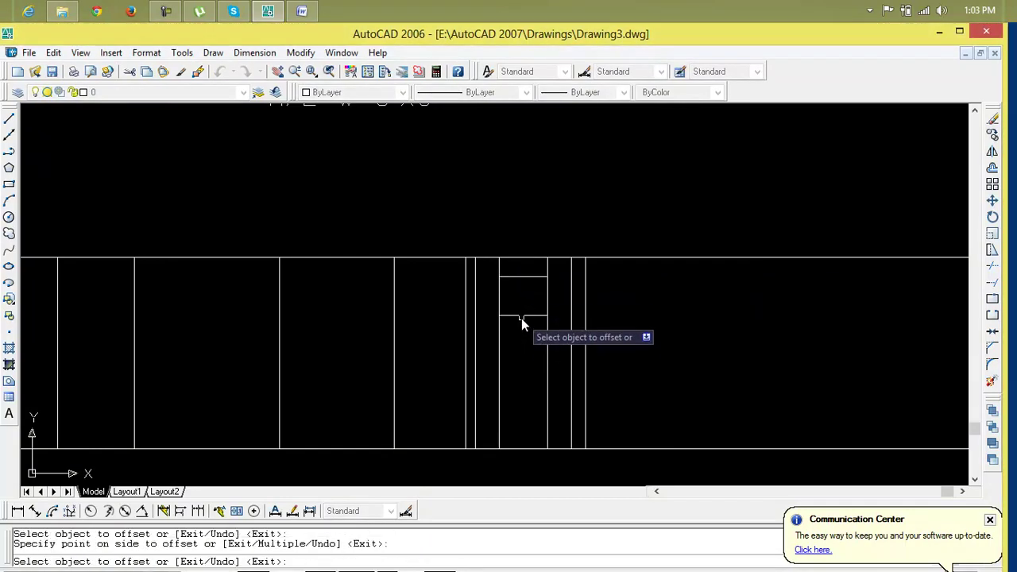
Step: Trim the ventilator's vertical lines below its bottom edge and above its top edge, leaving a closed rectangle
scroll(521, 319, up, 3)
key(Escape)
key(Escape)
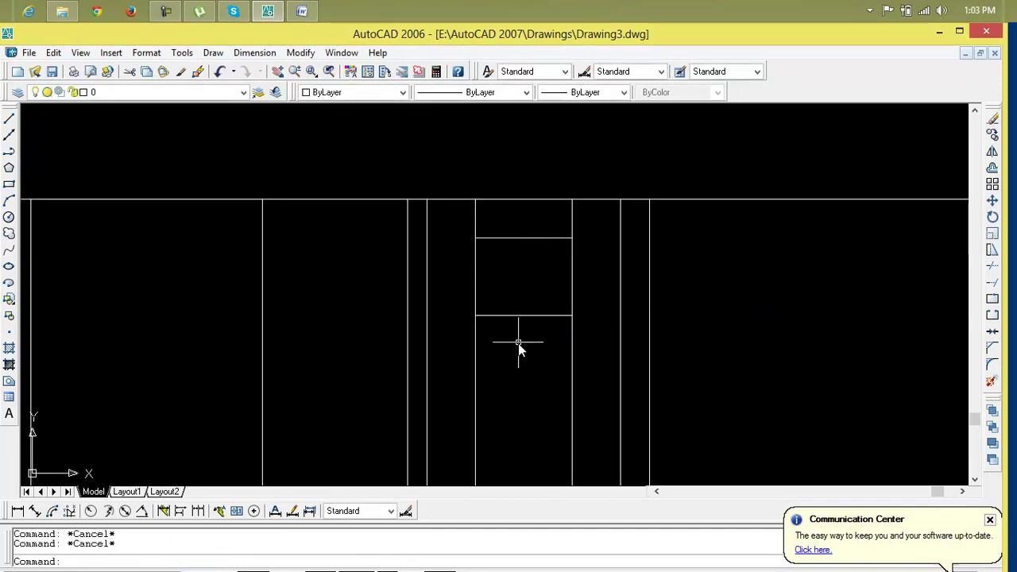
text(tr)
key(Return)
key(Return)
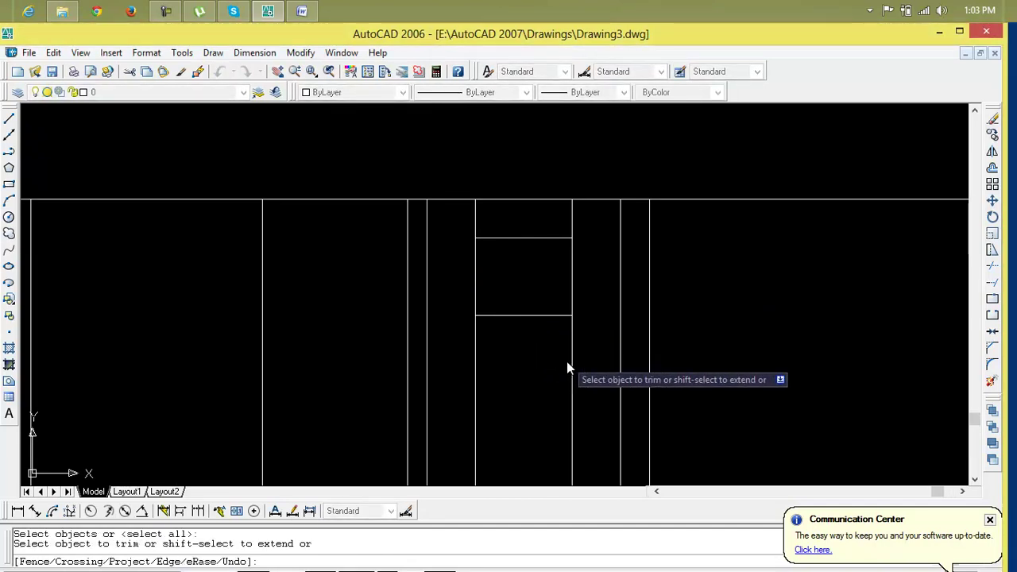
click(571, 367)
click(475, 365)
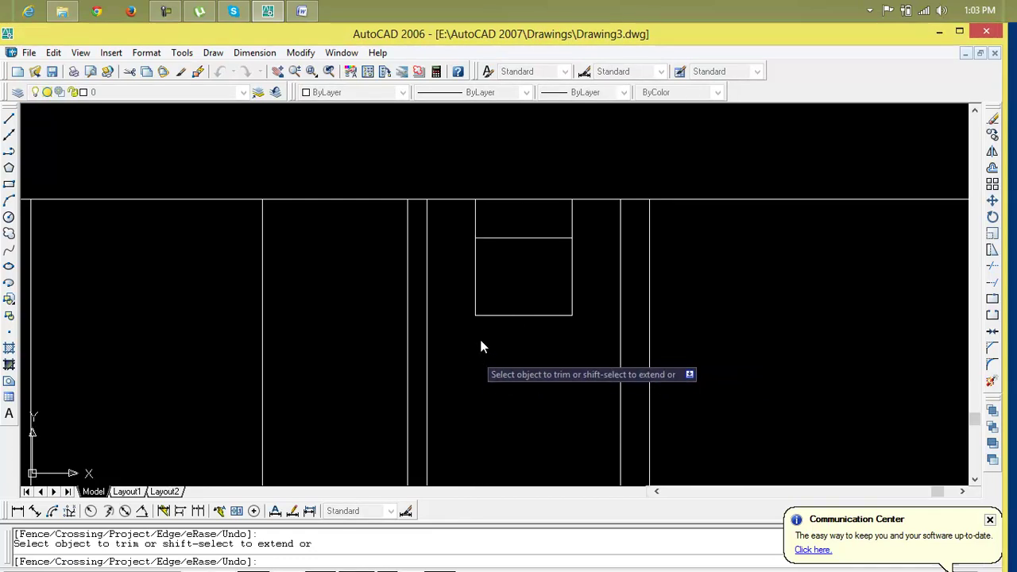
click(579, 228)
click(442, 225)
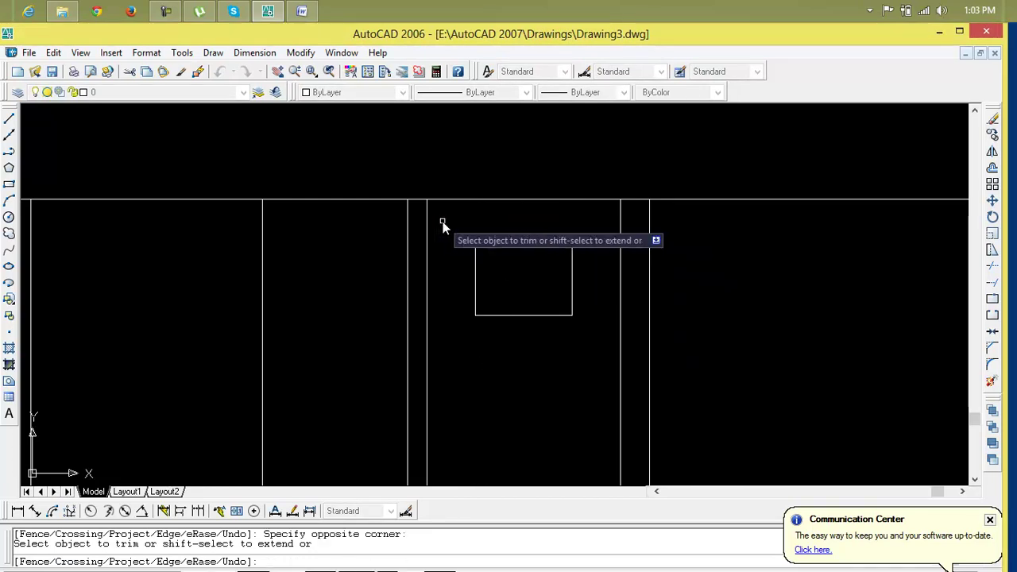
middle_drag(462, 350, 437, 363)
key(Escape)
key(Escape)
Step: Offset all four edges of the ventilator rectangle outward by 1" to form the outer frame lines
text(o)
key(Return)
text(1)
key(Return)
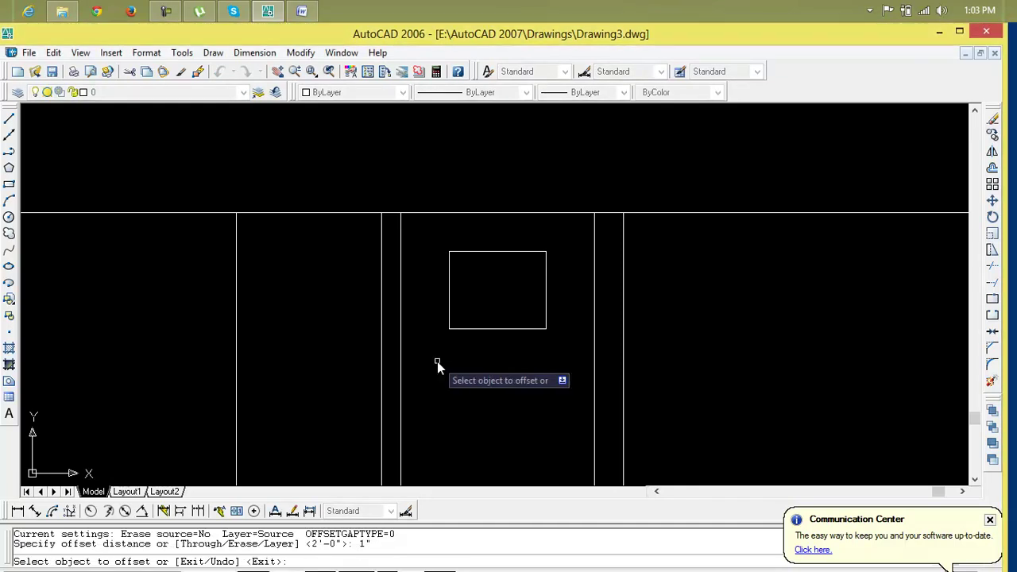
click(477, 330)
click(521, 346)
click(546, 324)
click(566, 322)
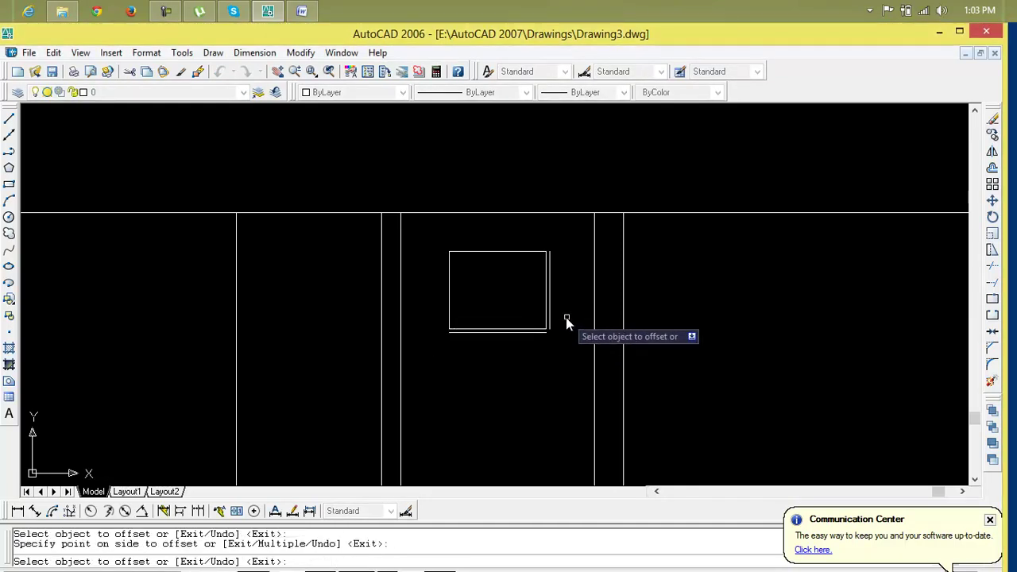
click(517, 251)
click(515, 247)
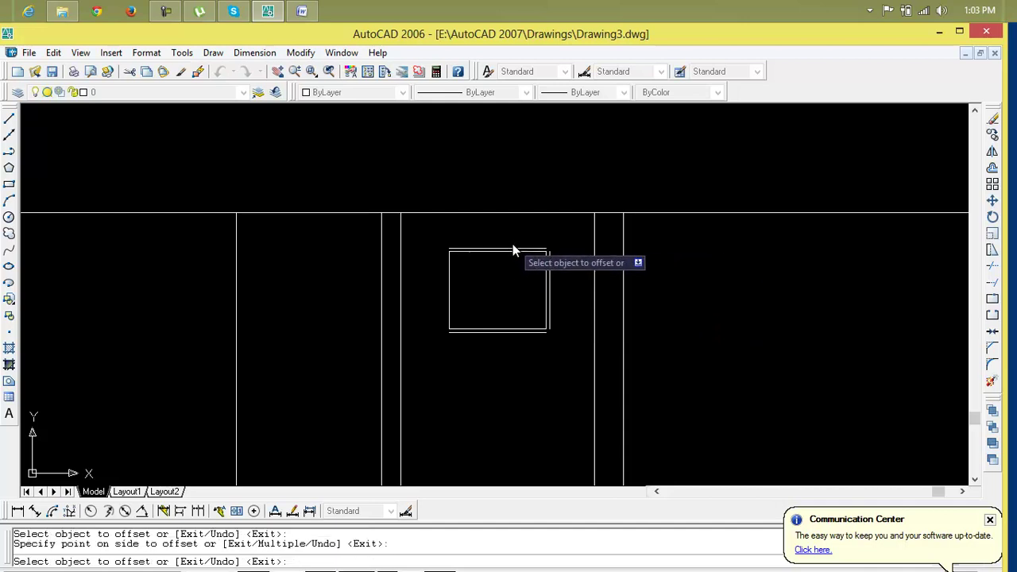
click(451, 291)
click(399, 290)
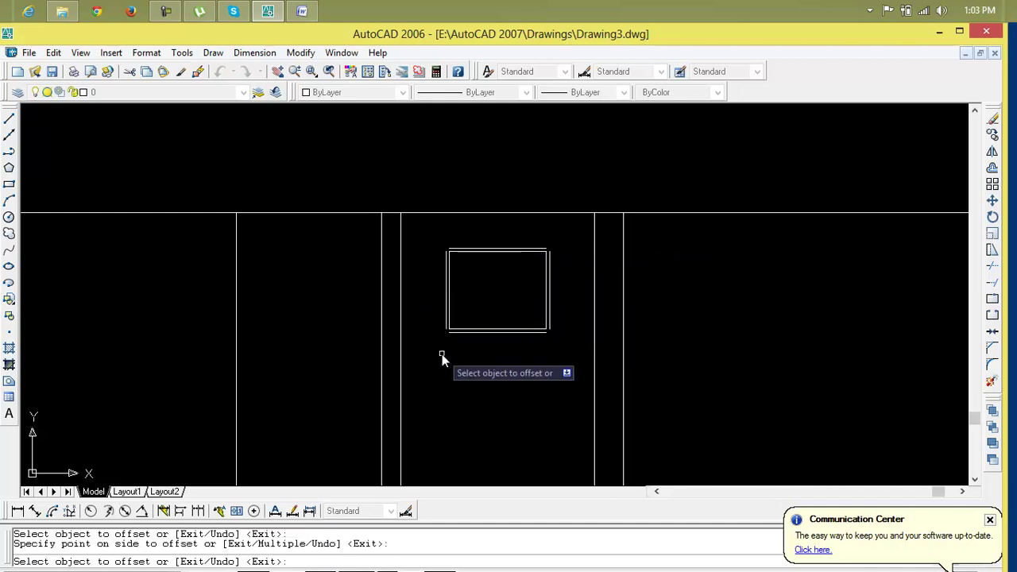
key(Escape)
key(Escape)
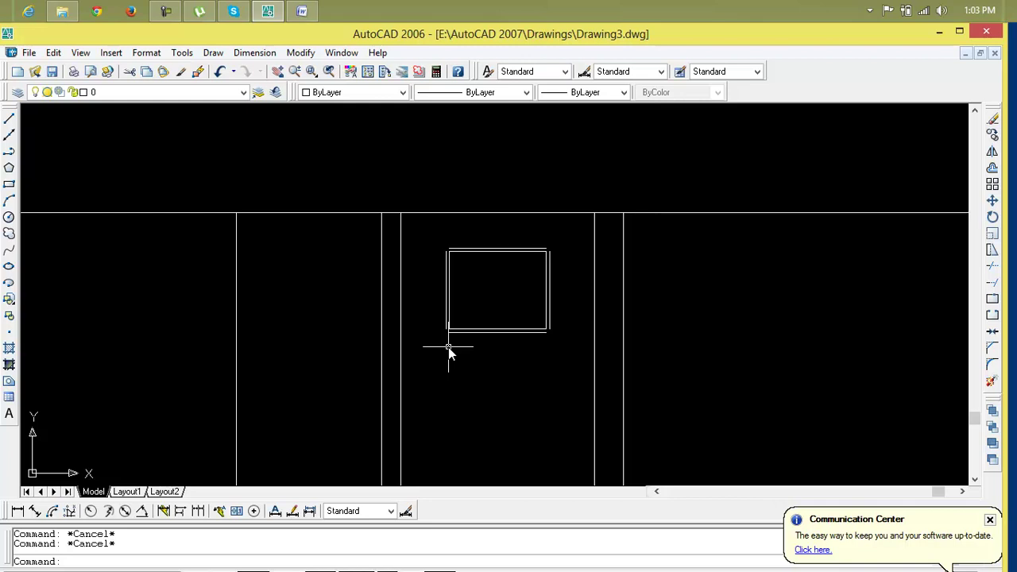
Step: Join the outer frame lines at both lower corners of the ventilator using Chamfer with zero distances
text(ch)
key(Return)
scroll(506, 338, up, 2)
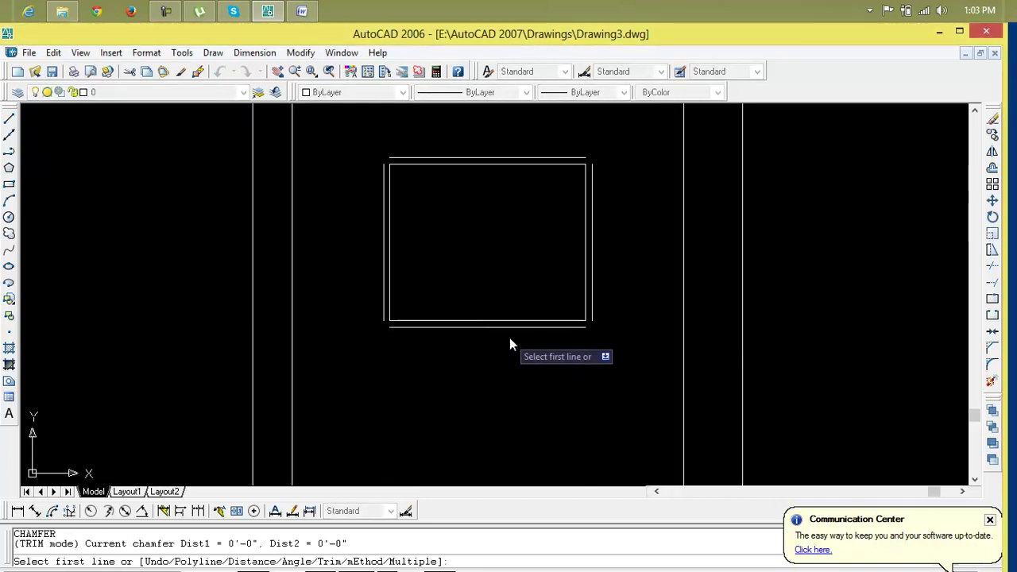
click(537, 333)
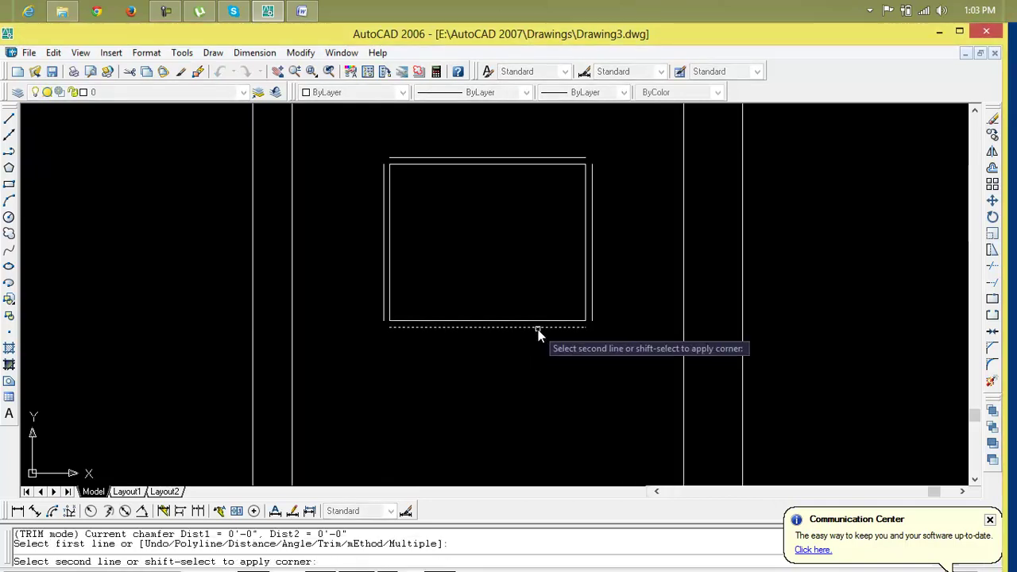
click(591, 315)
key(Return)
click(445, 326)
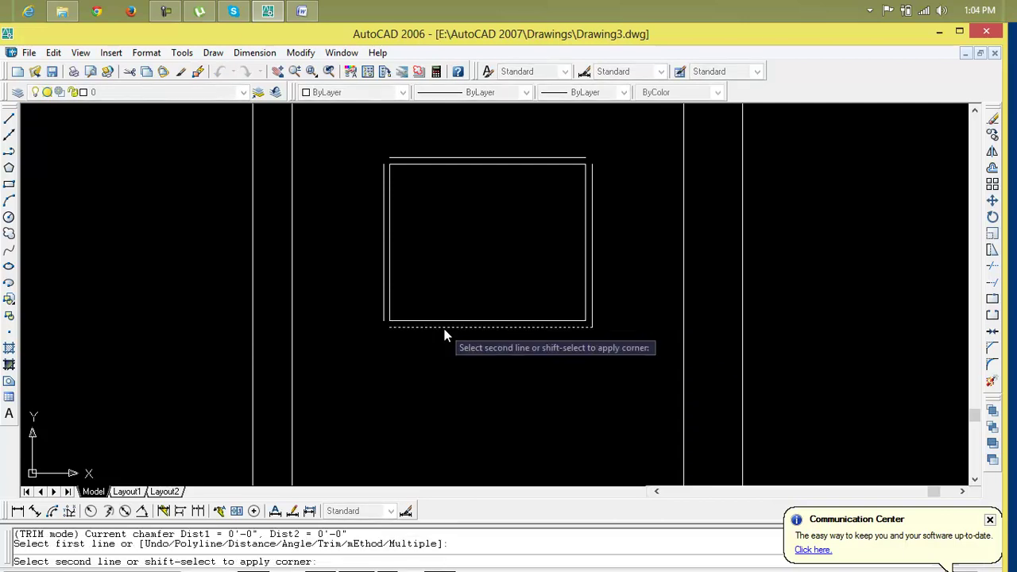
click(383, 312)
key(Return)
key(Escape)
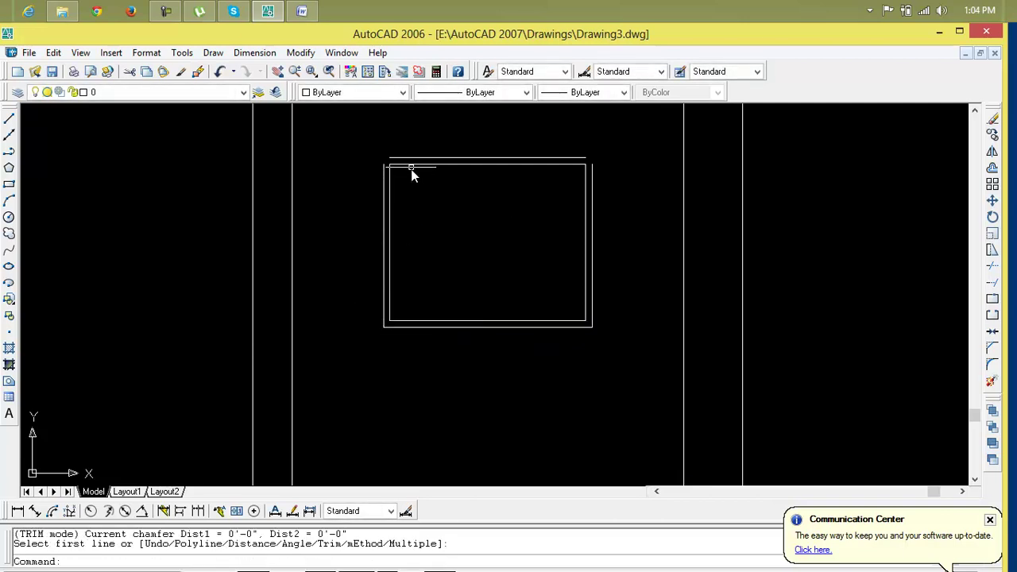
Step: Close both upper corners of the ventilator's outer frame with the zero-distance Chamfer
key(Return)
click(412, 158)
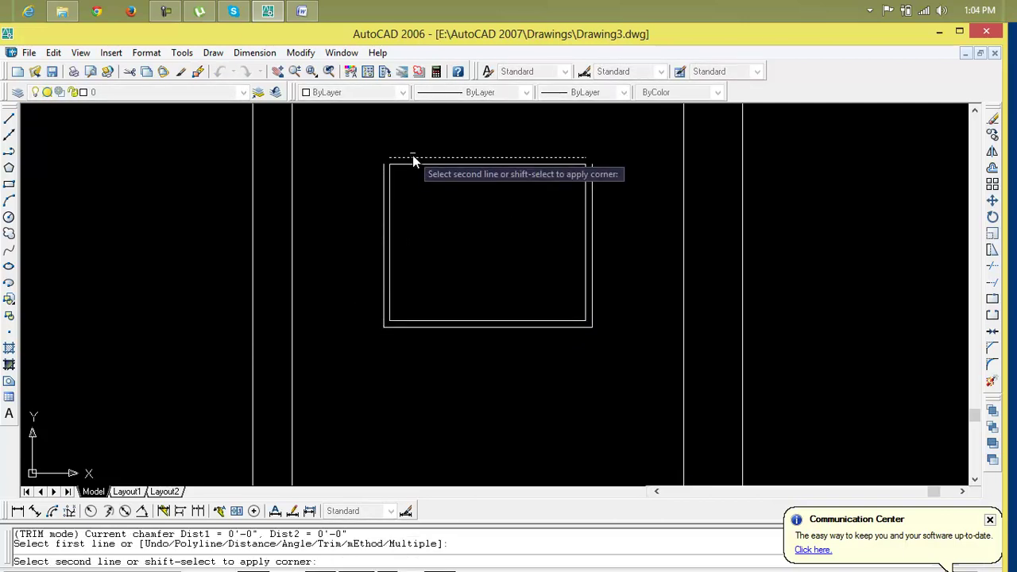
click(384, 189)
key(Return)
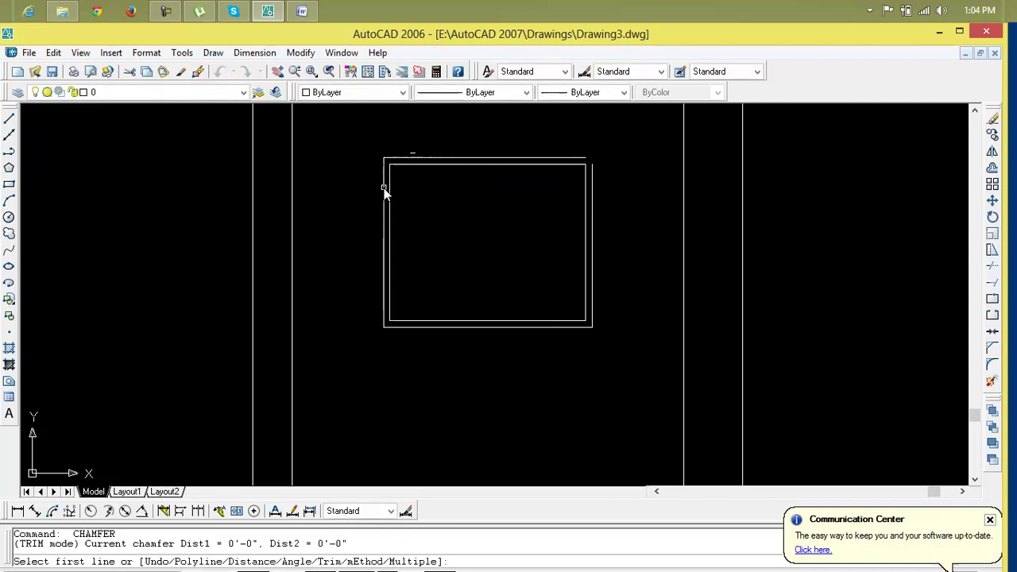
click(593, 197)
click(582, 165)
key(Return)
key(Escape)
key(Escape)
Step: Draw vertical and horizontal centre lines between the edge midpoints of the ventilator's inner rectangle
text(l)
key(Return)
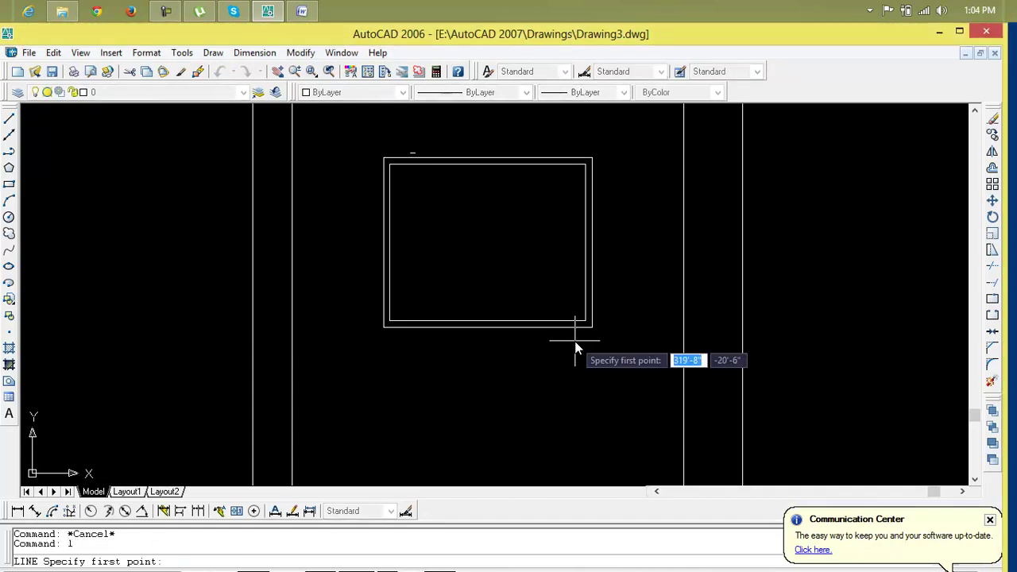
click(487, 164)
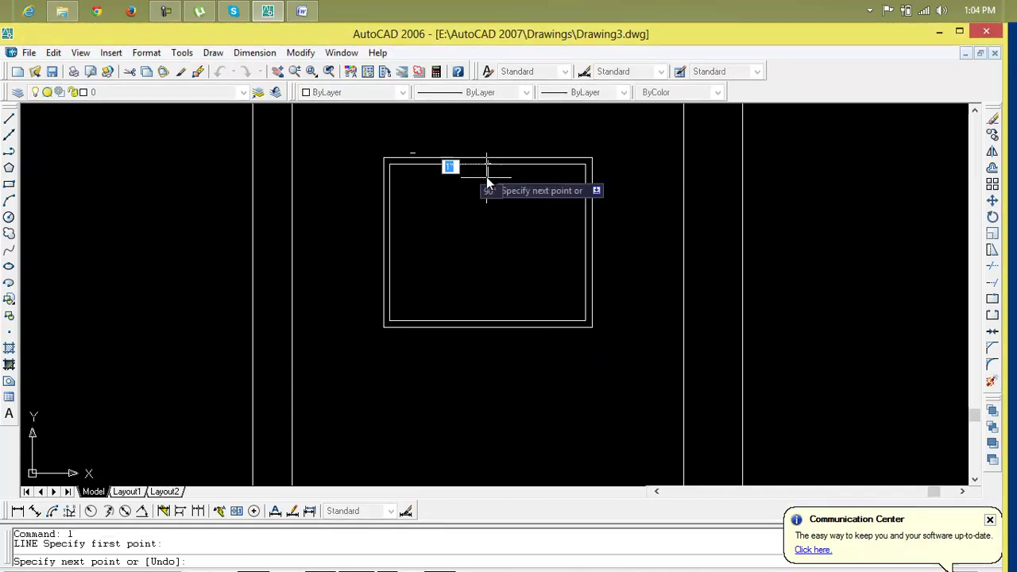
click(487, 321)
key(Return)
key(Return)
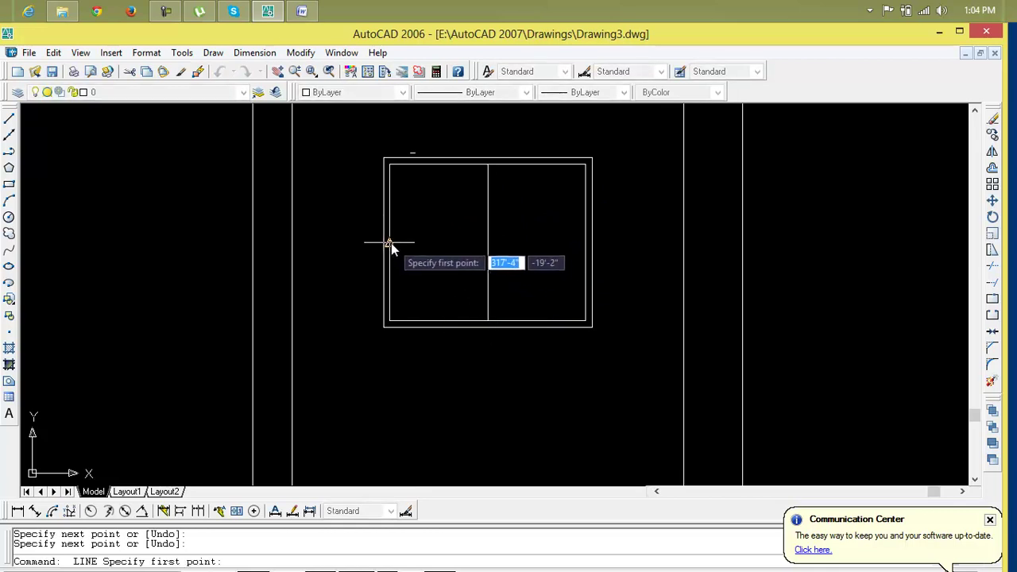
click(389, 242)
click(585, 241)
key(Return)
Step: Offset the horizontal centre line upward and the vertical centre line to the right by 1"
text(o)
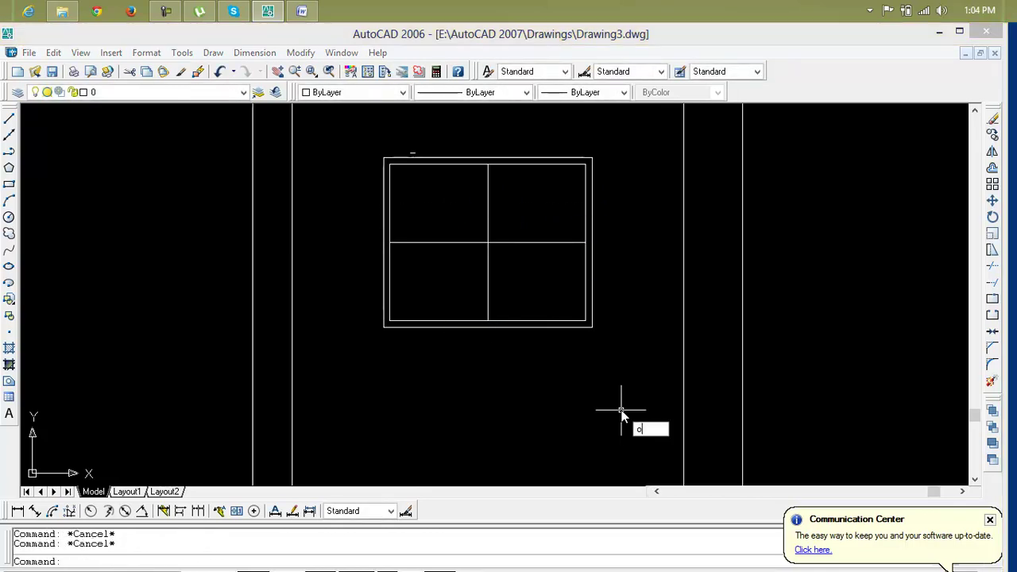
key(Return)
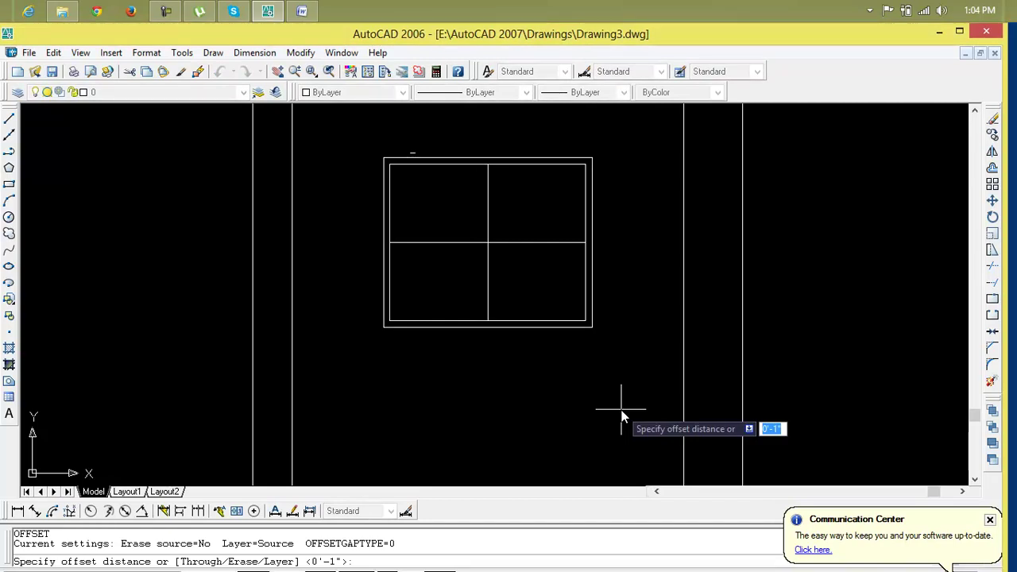
text(1)
key(Return)
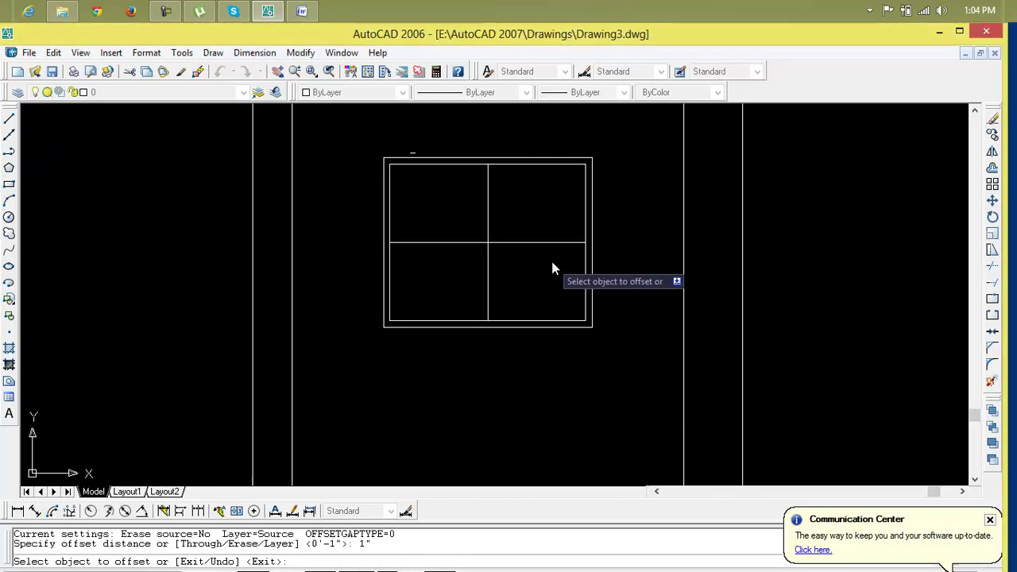
click(513, 242)
click(507, 232)
click(488, 274)
click(499, 278)
key(Escape)
key(Escape)
key(Escape)
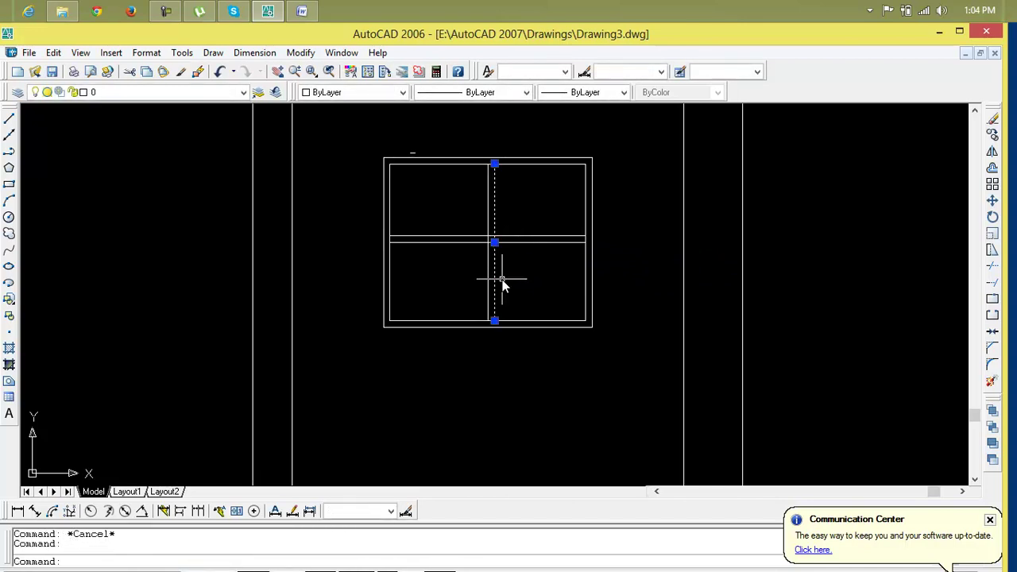
Step: Erase the ventilator's centre lines and their 1" offset copies
key(Delete)
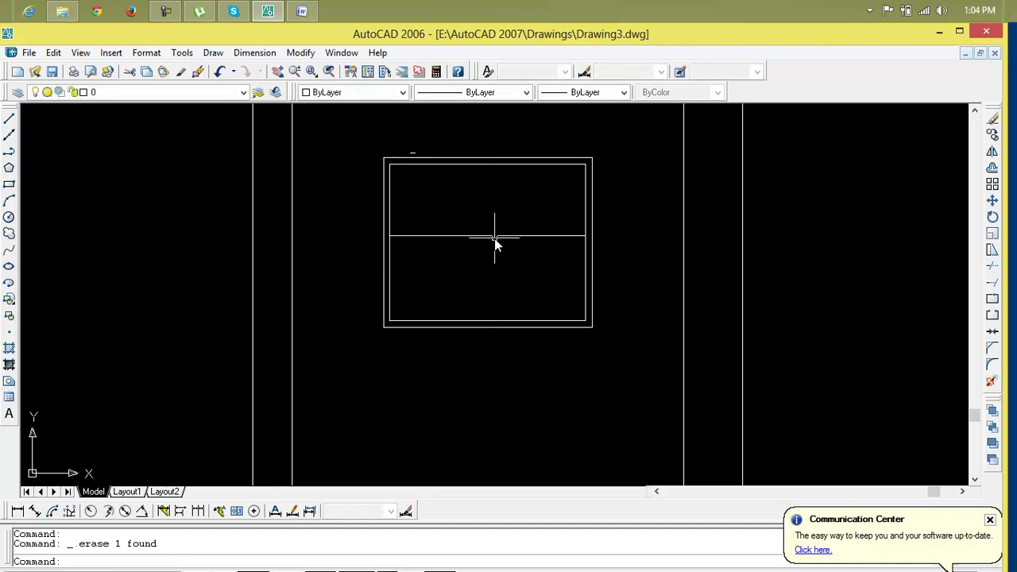
click(494, 236)
key(Delete)
Step: Redraw the ventilator's vertical and horizontal centre lines from midpoint to midpoint of the inner rectangle
text(l)
key(Return)
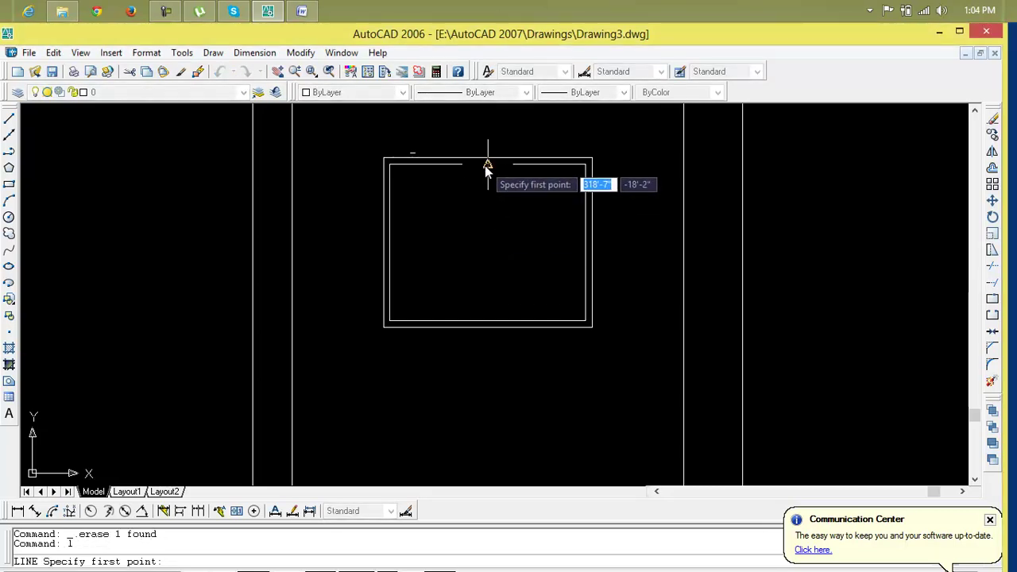
click(487, 164)
click(487, 320)
key(Return)
key(Return)
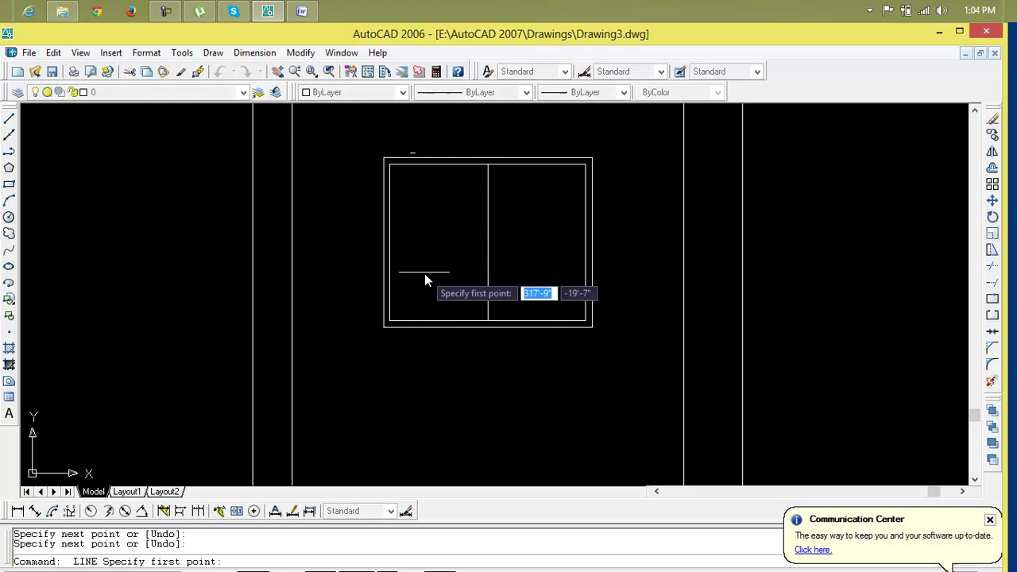
click(390, 242)
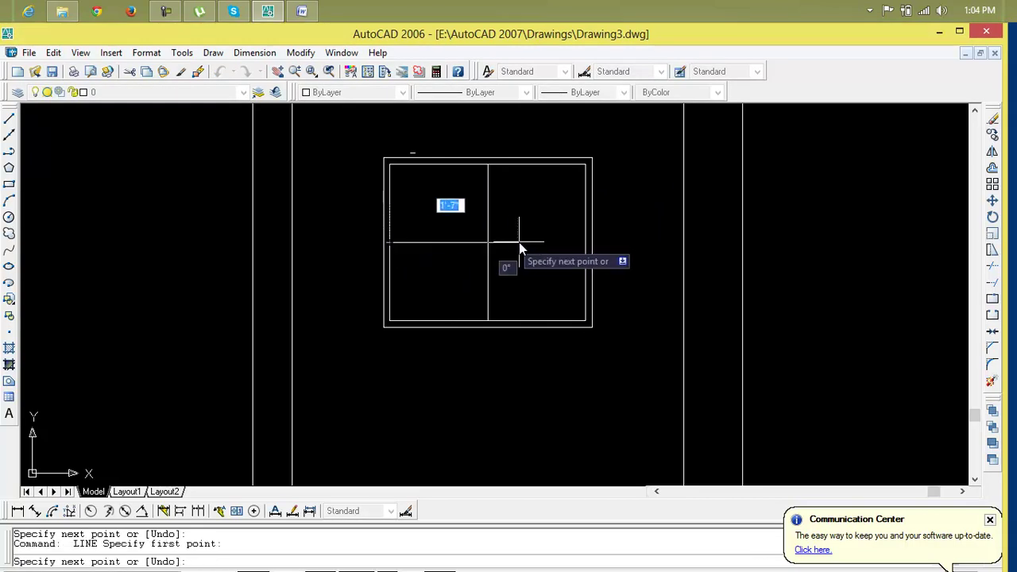
click(585, 241)
key(Return)
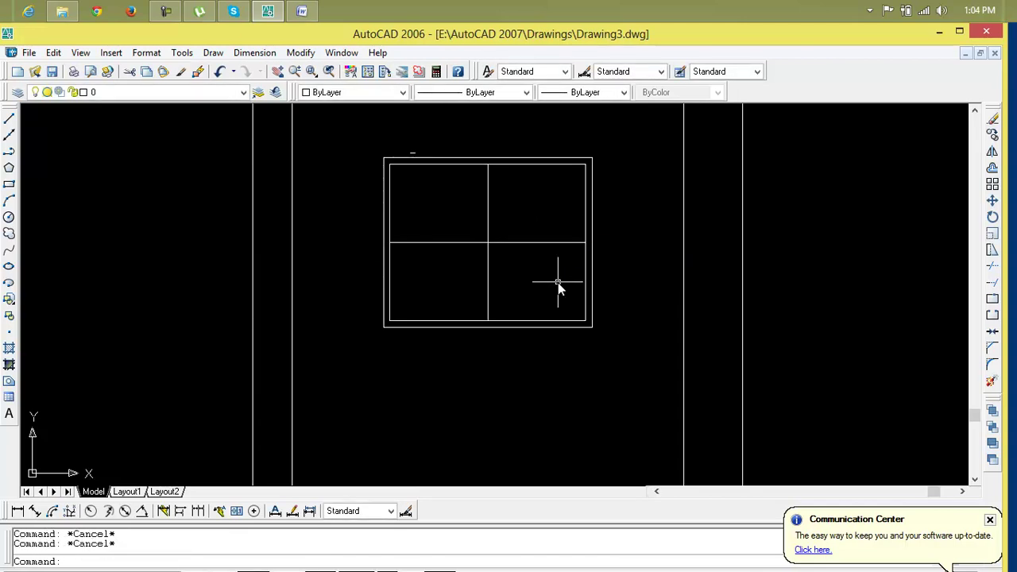
Step: Offset the ventilator's vertical centre line by .6" to both sides
text(o)
key(Return)
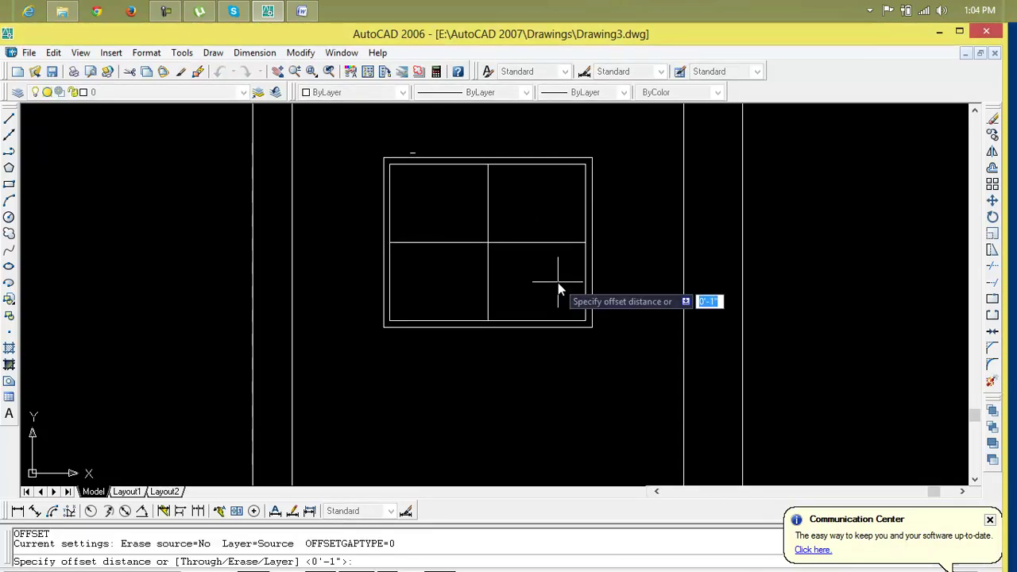
key(BackSpace)
text(1)
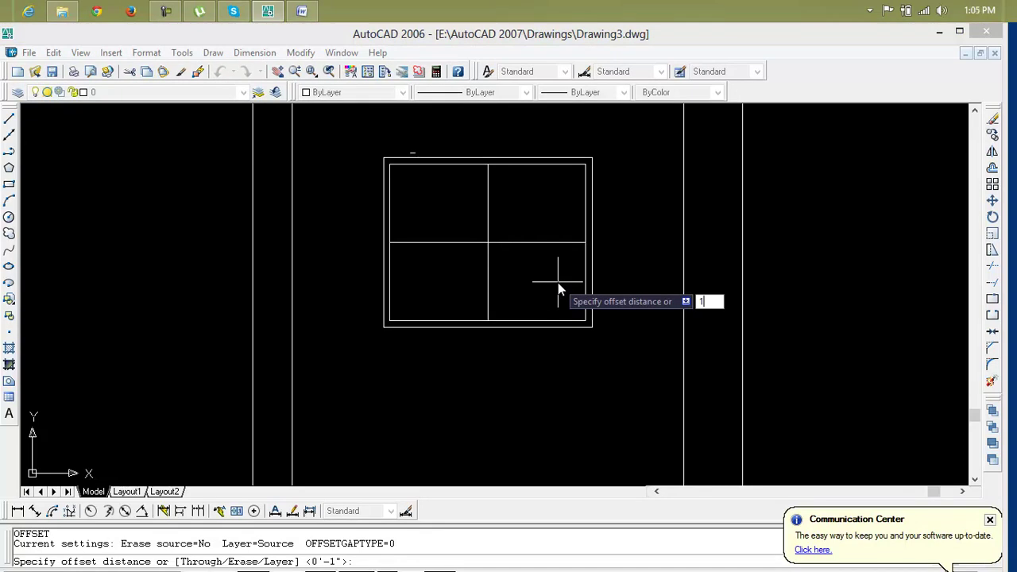
key(BackSpace)
text(.6)
key(Return)
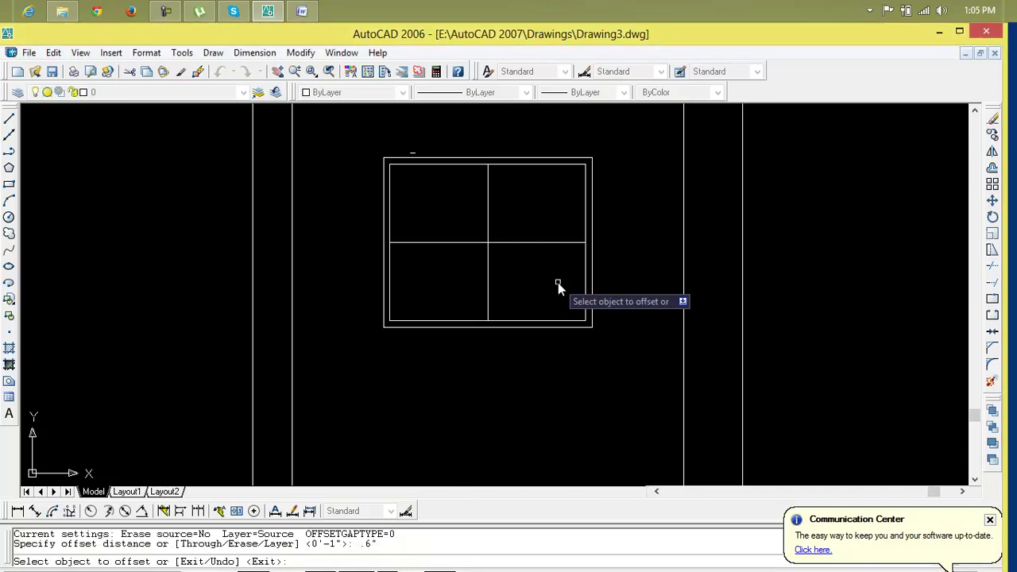
click(489, 281)
click(501, 281)
scroll(492, 282, up, 3)
click(480, 280)
click(446, 268)
Step: Offset the ventilator's horizontal centre line by .6" upward and downward
click(442, 205)
click(441, 193)
click(439, 205)
click(439, 220)
scroll(440, 232, down, 2)
scroll(438, 228, down, 2)
middle_drag(438, 227, 437, 266)
key(Escape)
Step: Erase the original vertical and horizontal centre lines, keeping only the .6" offset bar lines
scroll(463, 260, up, 3)
click(441, 262)
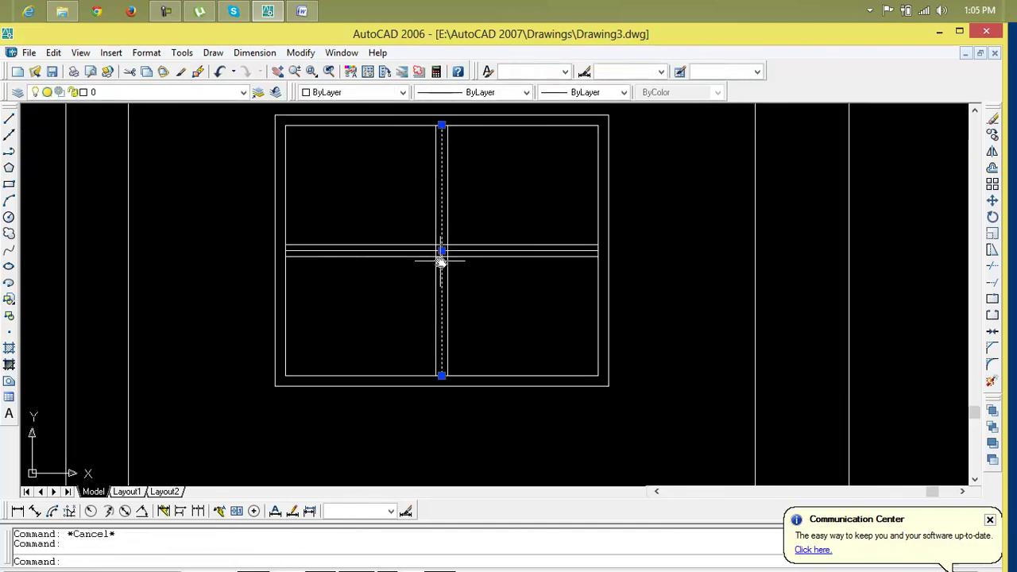
key(Delete)
click(444, 256)
key(Delete)
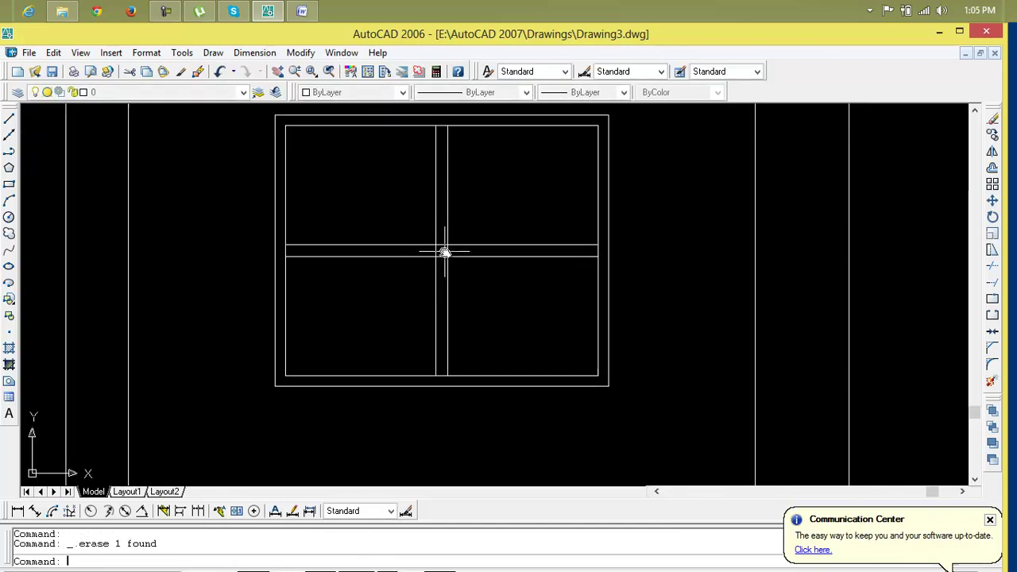
Step: Trim the bar lines where the vertical and horizontal bars cross at the centre of the ventilator
text(tr)
key(Return)
key(Return)
click(442, 252)
click(447, 265)
click(452, 250)
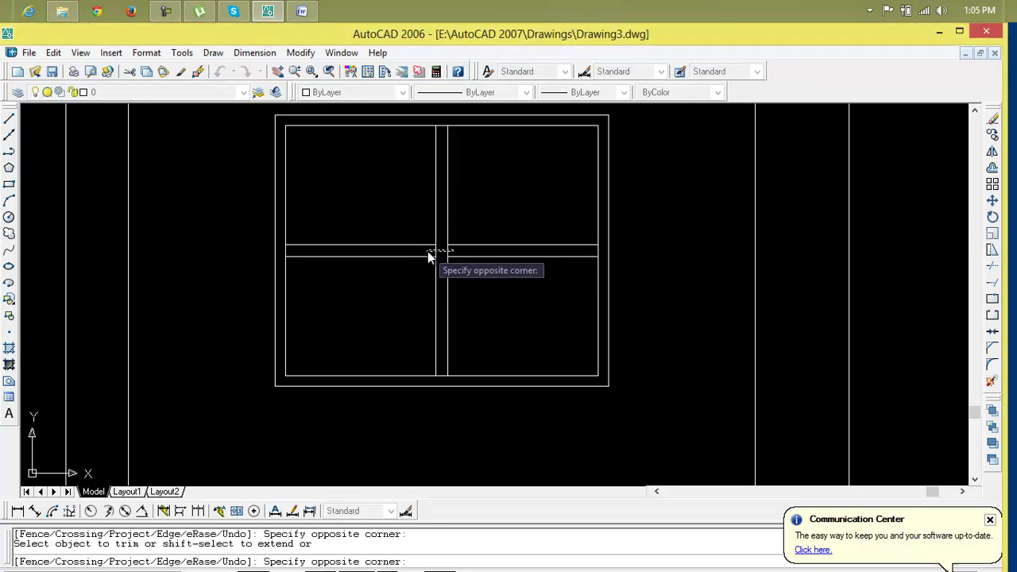
click(429, 256)
Step: Trim the short inner frame segments between the bar lines at all four ends of the cross bars
click(441, 133)
click(442, 123)
click(602, 254)
click(556, 256)
scroll(443, 374, up, 3)
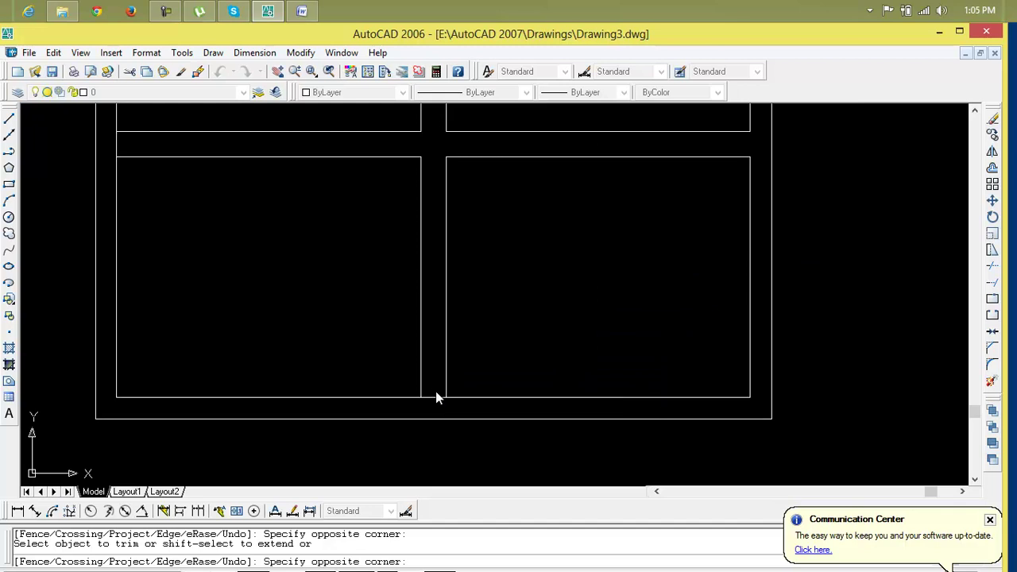
scroll(328, 368, down, 2)
middle_drag(329, 370, 482, 386)
scroll(374, 251, up, 3)
click(342, 252)
click(315, 261)
scroll(316, 261, down, 3)
mouse_move(436, 315)
middle_down()
mouse_move(391, 318)
mouse_move(441, 312)
middle_up()
key(Escape)
key(Escape)
scroll(392, 315, down, 2)
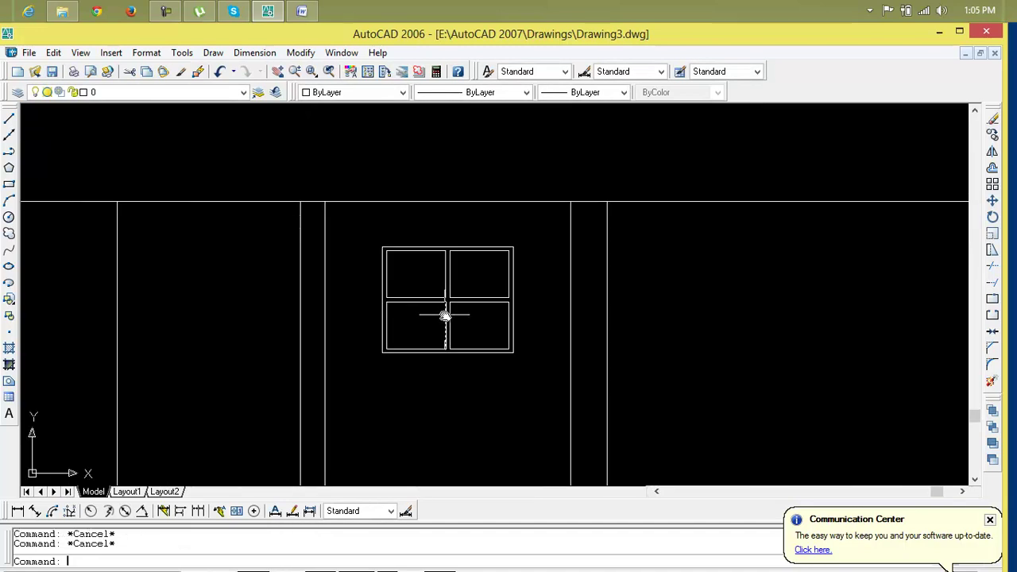
Step: Create closed polyline boundaries inside the four panes of the bath ventilator
text(bo)
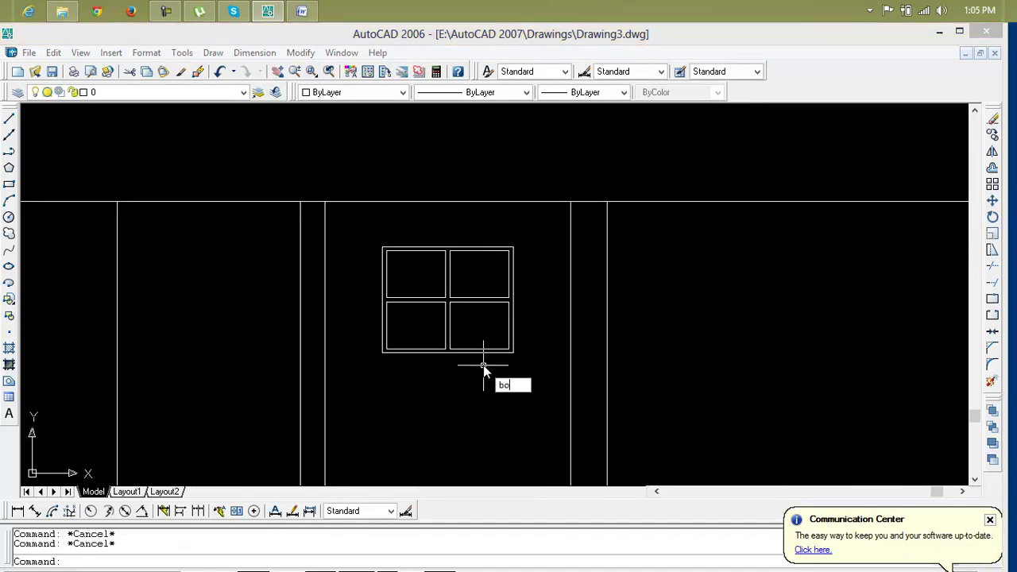
key(Return)
click(109, 120)
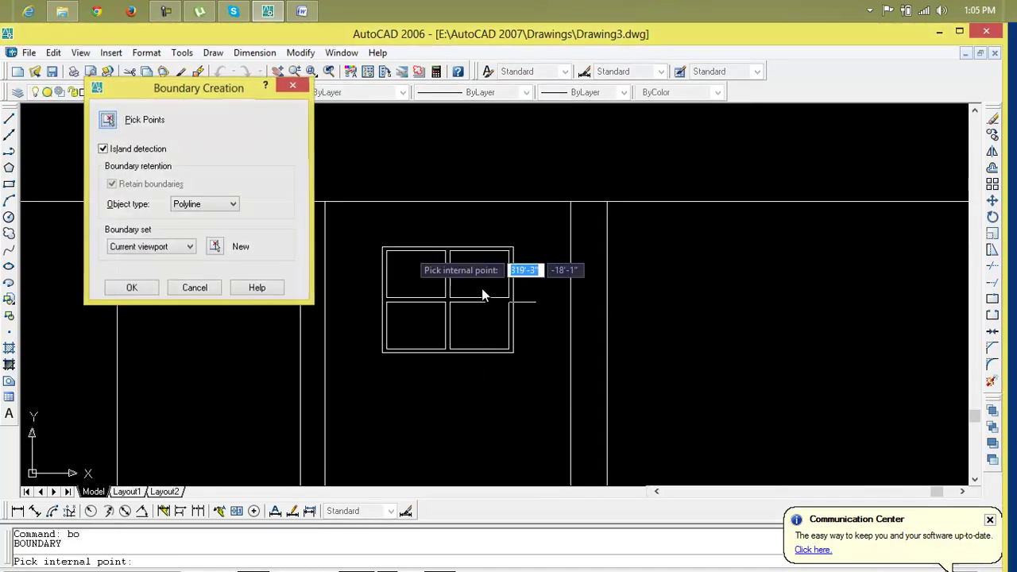
click(495, 284)
click(471, 329)
click(431, 322)
click(435, 282)
key(Return)
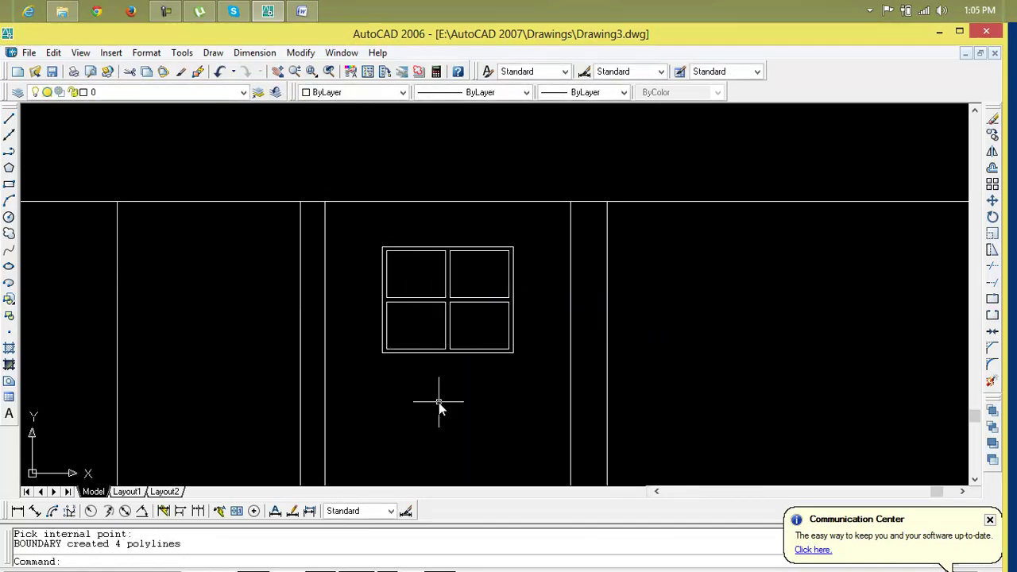
Step: Fill the ventilator's four pane polylines with a centered one-color blue gradient, previewing it before accepting
text(h)
key(Return)
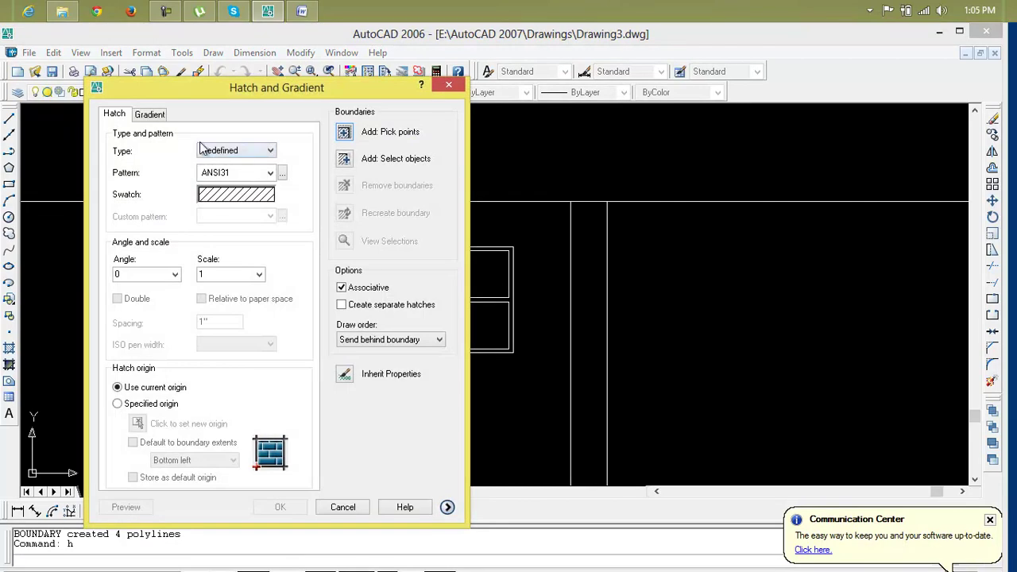
click(151, 114)
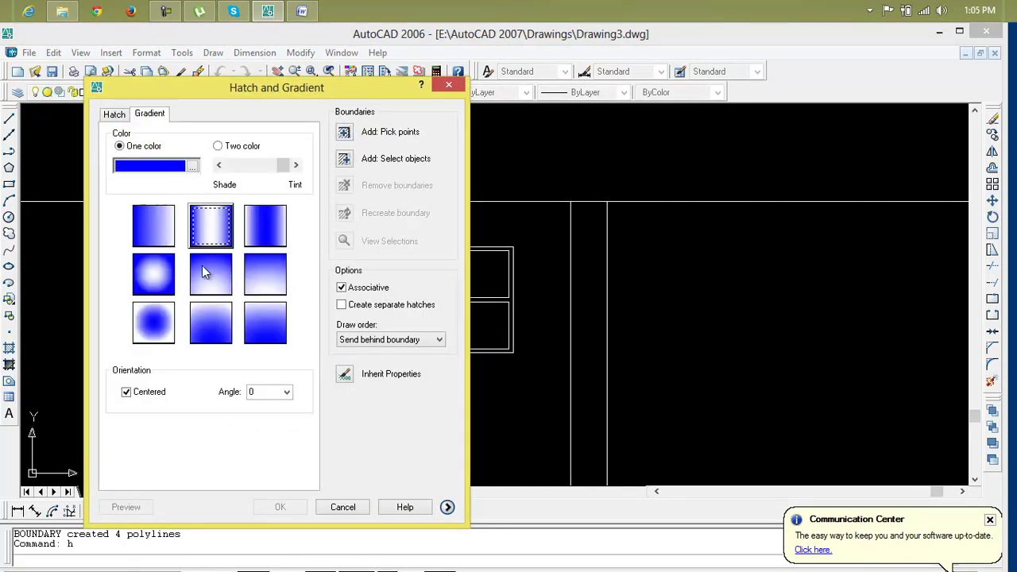
click(347, 158)
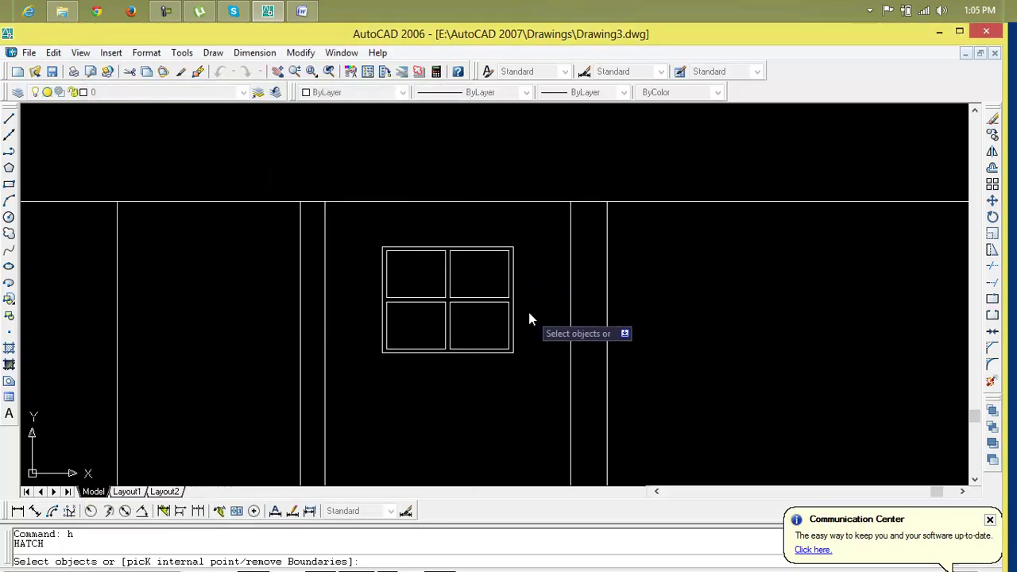
click(497, 296)
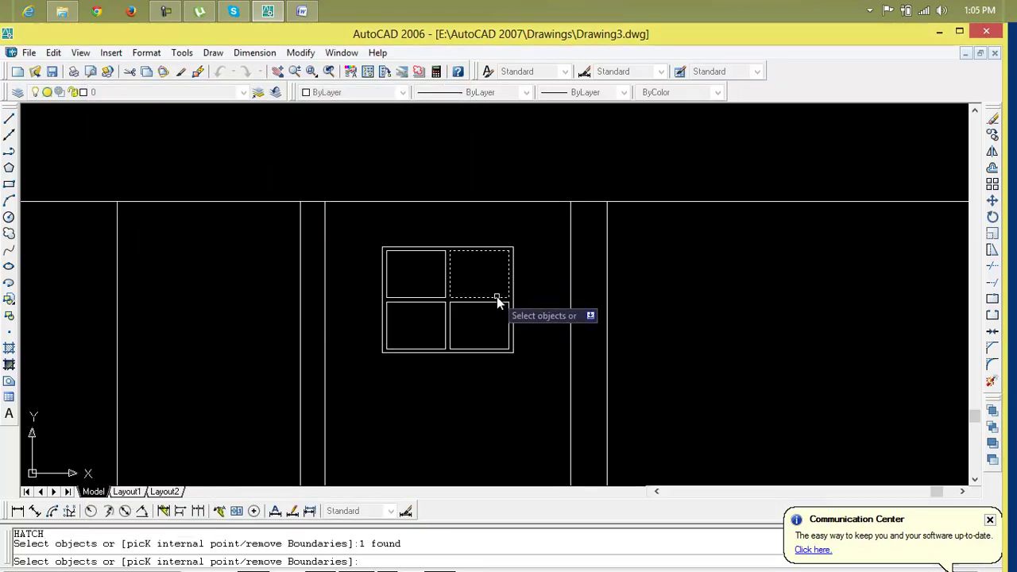
click(508, 338)
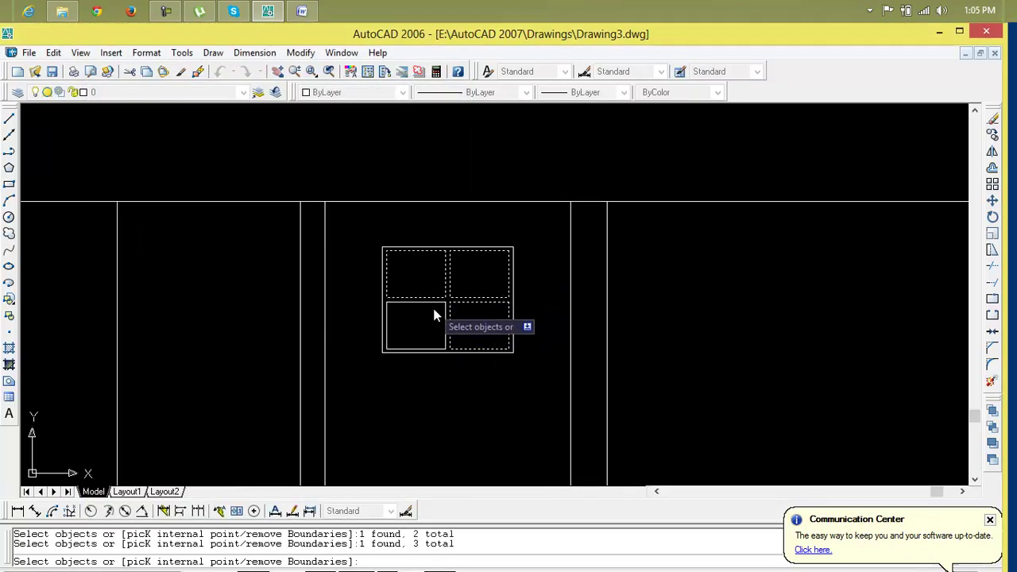
right_click(452, 386)
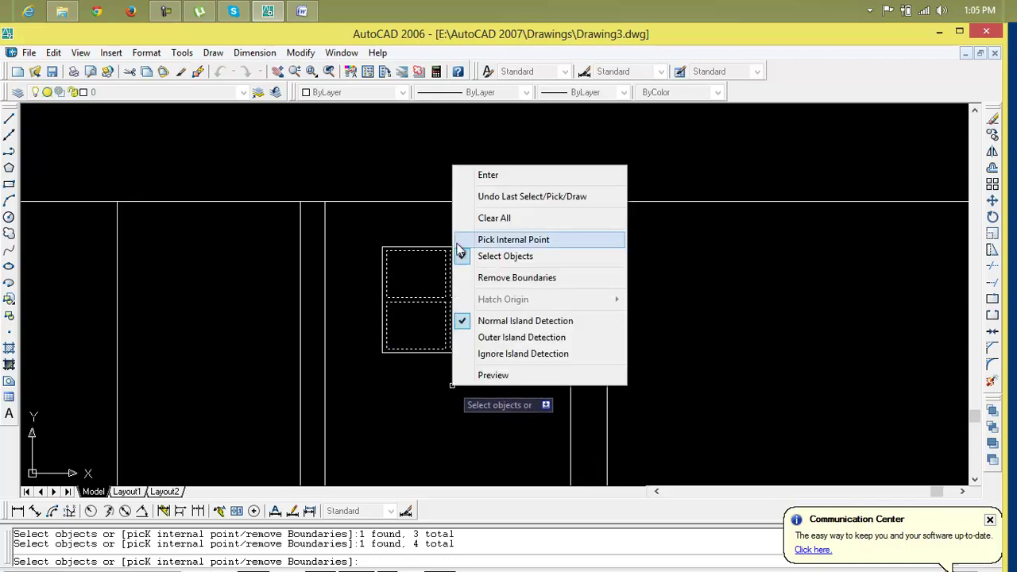
click(479, 175)
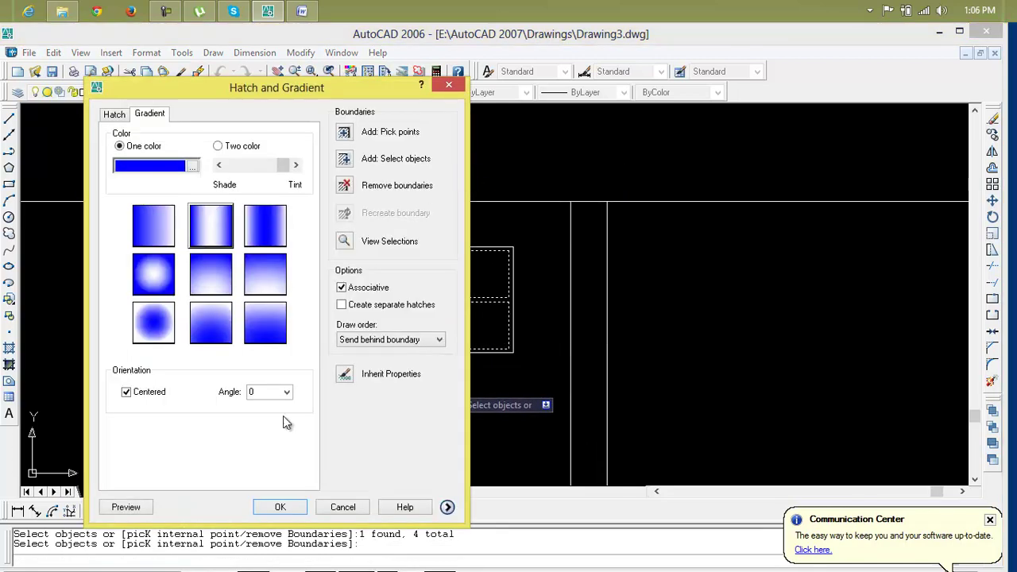
click(126, 507)
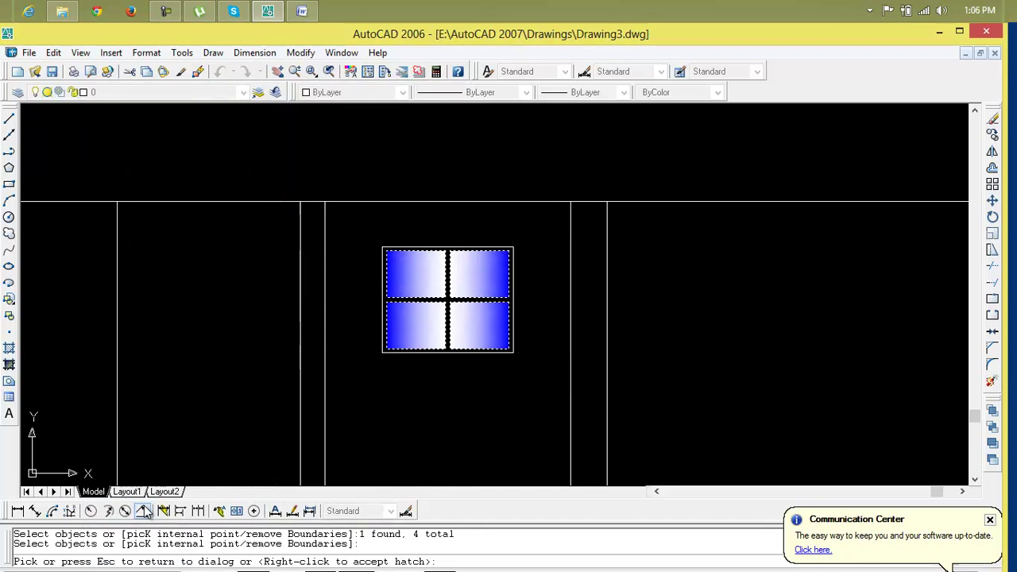
right_click(430, 438)
Step: Draw a short line along the upper elevation line between the two projection lines of the 4'-6"x7' bath ventilator
scroll(431, 438, down, 2)
mouse_move(431, 438)
middle_down()
mouse_move(612, 408)
mouse_move(746, 405)
middle_up()
scroll(613, 408, down, 3)
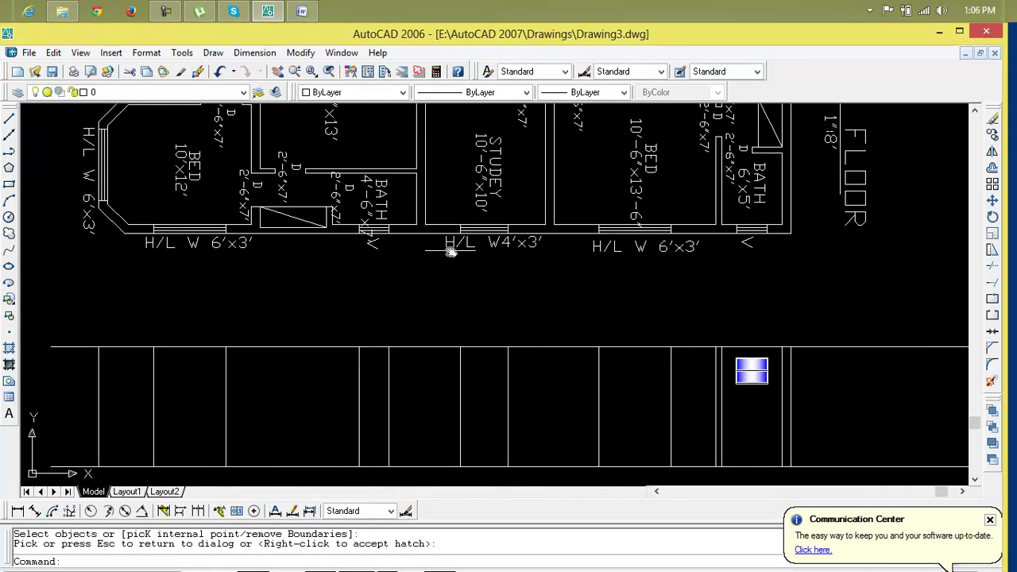
scroll(371, 393, up, 1)
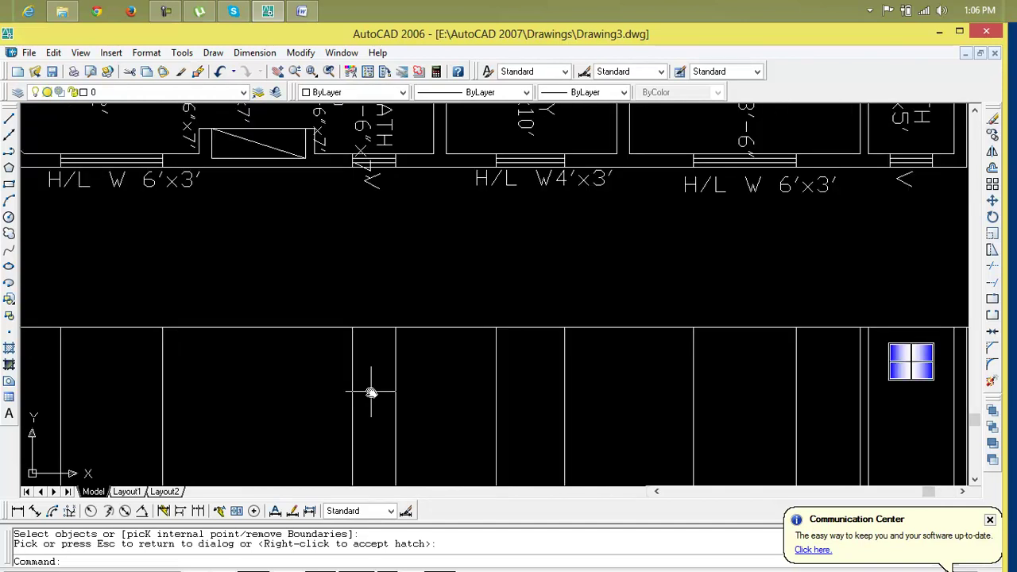
scroll(370, 392, down, 2)
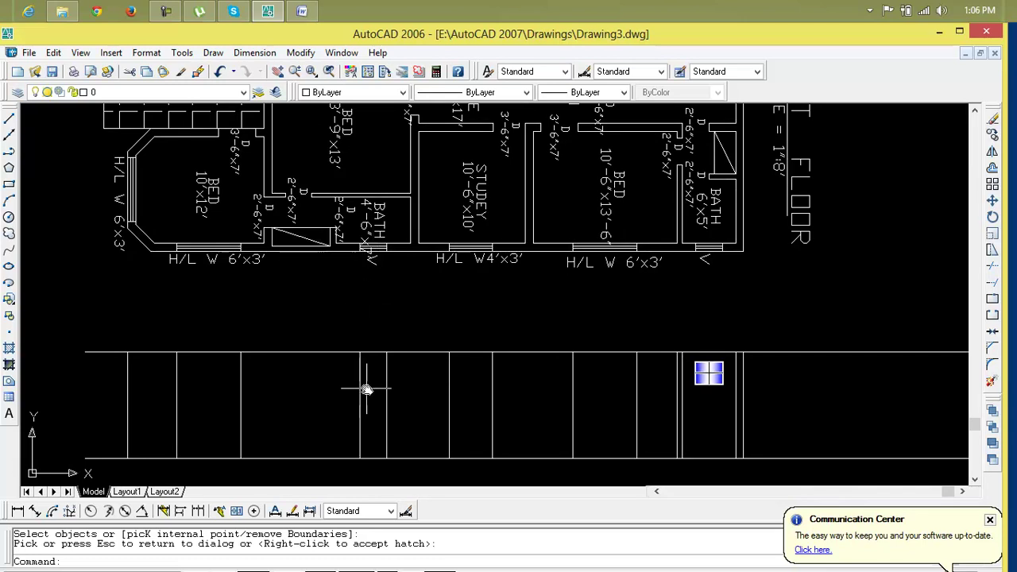
scroll(367, 388, up, 1)
scroll(367, 388, up, 1)
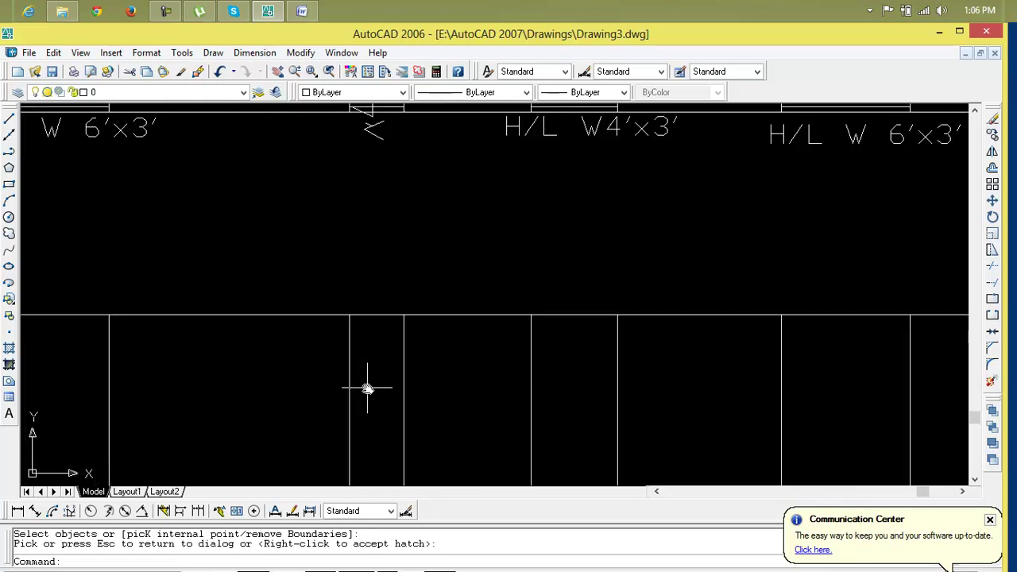
text(l)
key(Return)
click(350, 316)
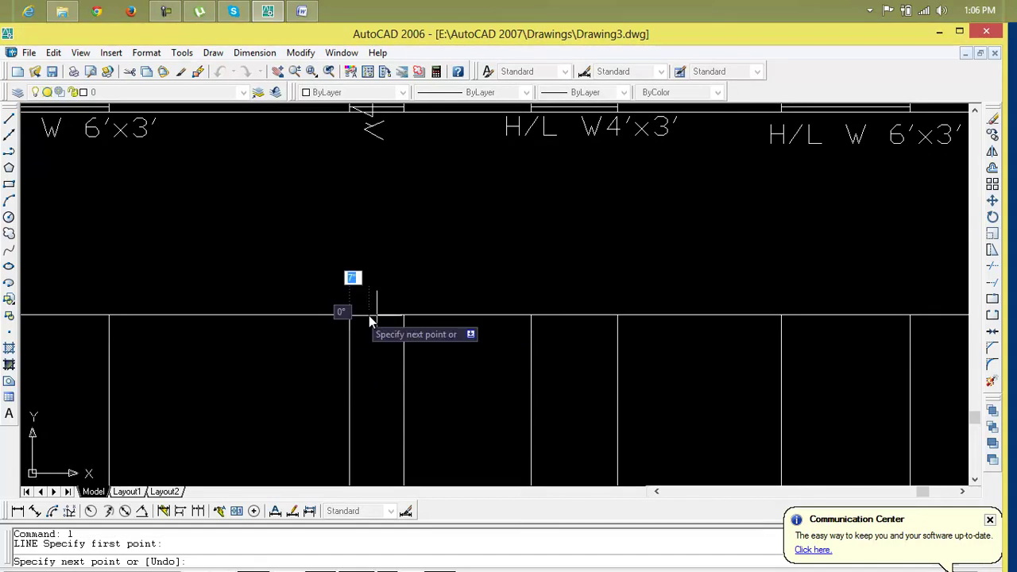
key(Escape)
key(Escape)
text(o)
key(Return)
text(1)
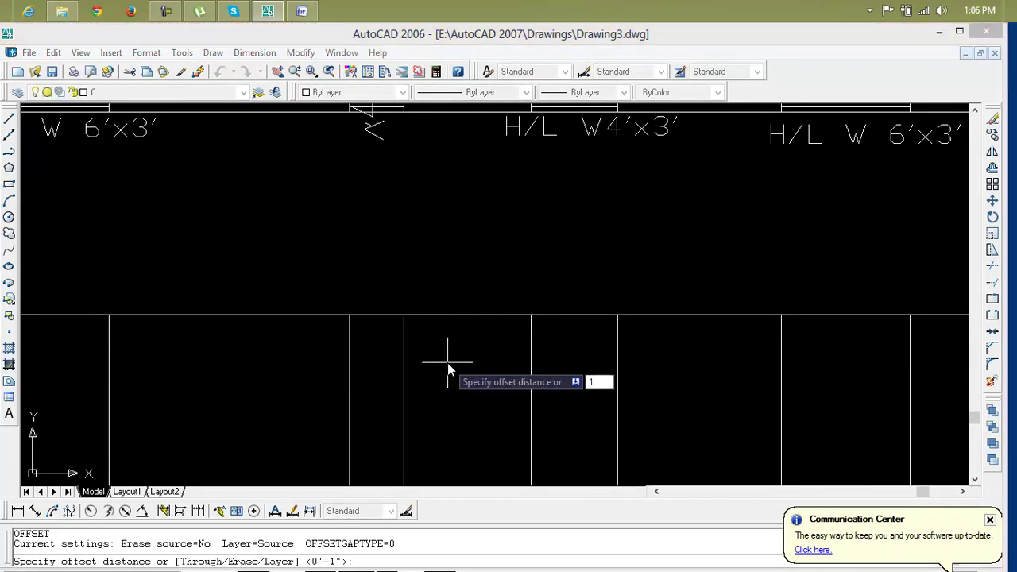
key(BackSpace)
text(2)
key(Return)
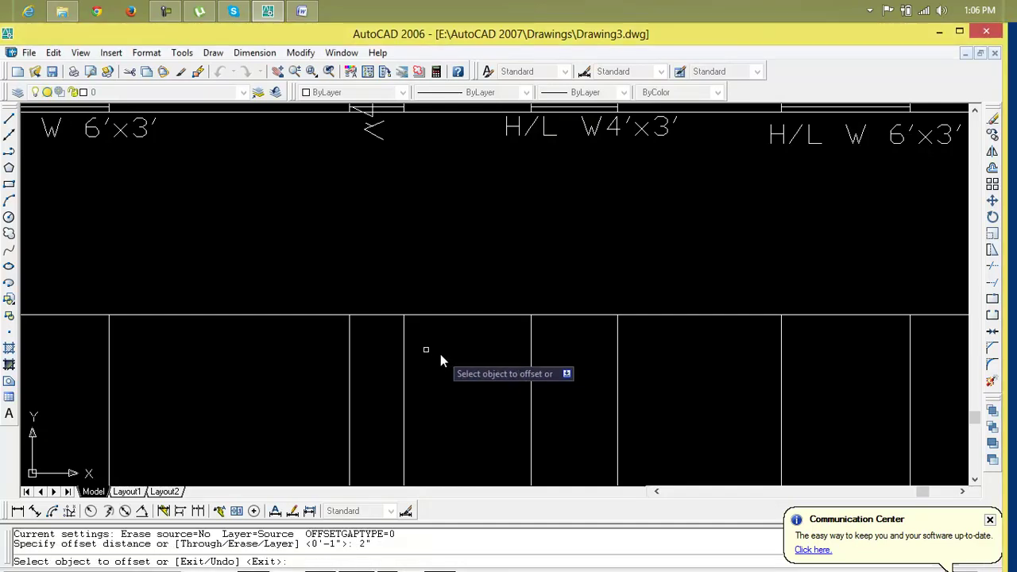
key(Escape)
key(Escape)
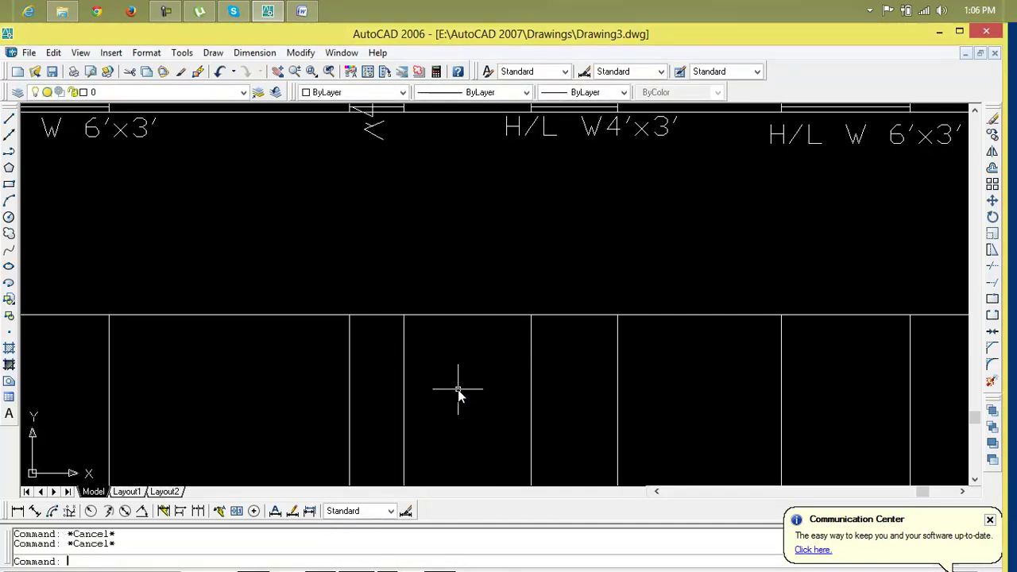
Step: Offset the short line above the 4'-6"x7' bath ventilator 1' downward
key(Return)
text(1')
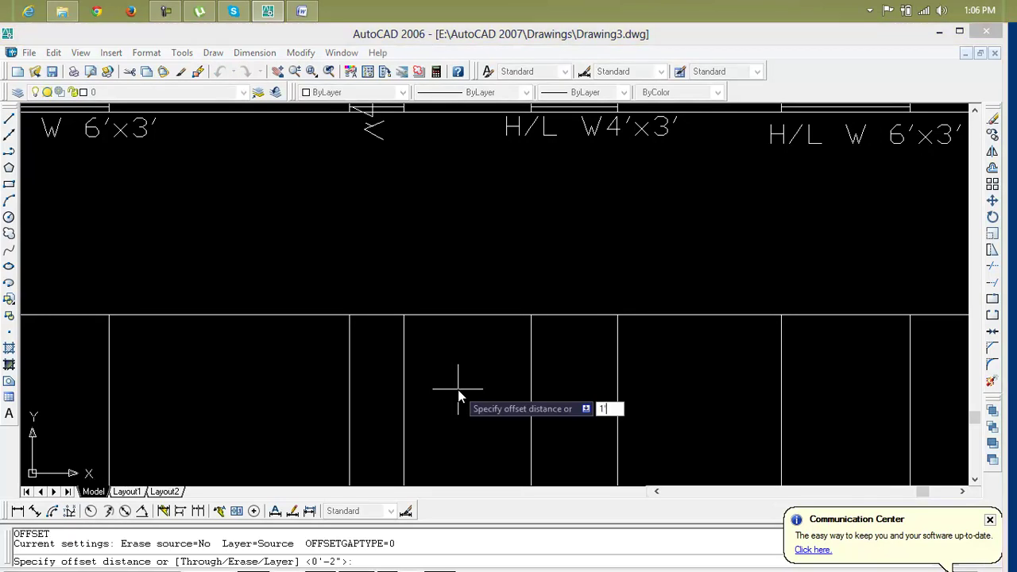
key(Return)
click(395, 318)
click(381, 334)
scroll(381, 334, down, 4)
scroll(556, 342, up, 6)
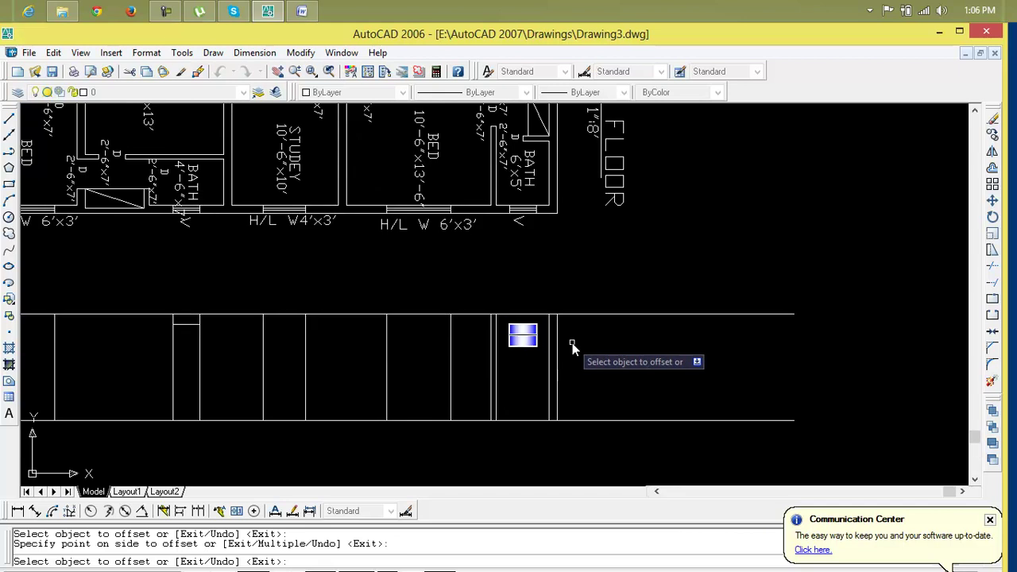
key(Escape)
key(Escape)
key(Escape)
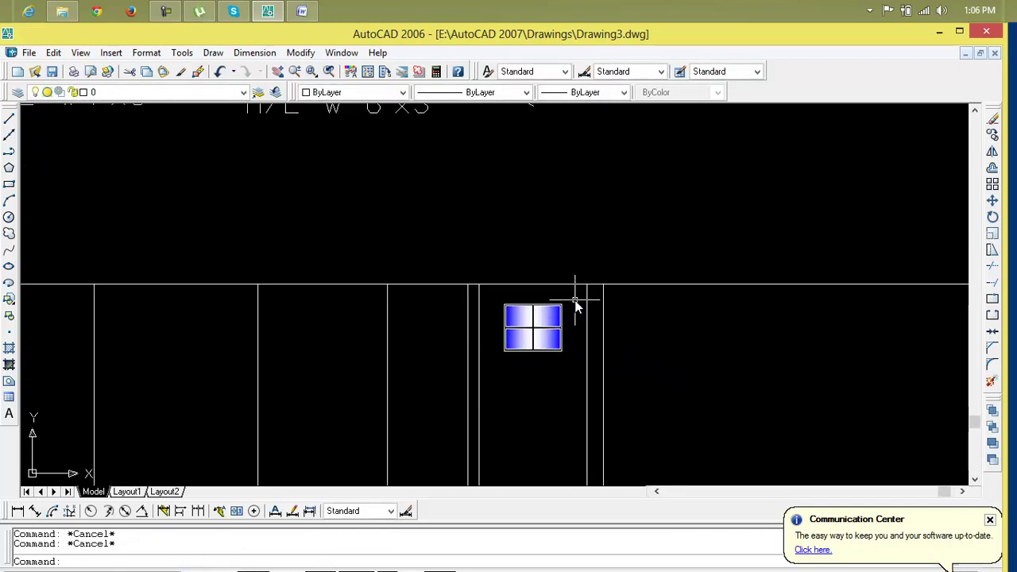
Step: Copy the finished gradient-filled ventilator from its lower corner to the projection lines of the 4'-6"x7' bath ventilator
click(576, 305)
click(497, 366)
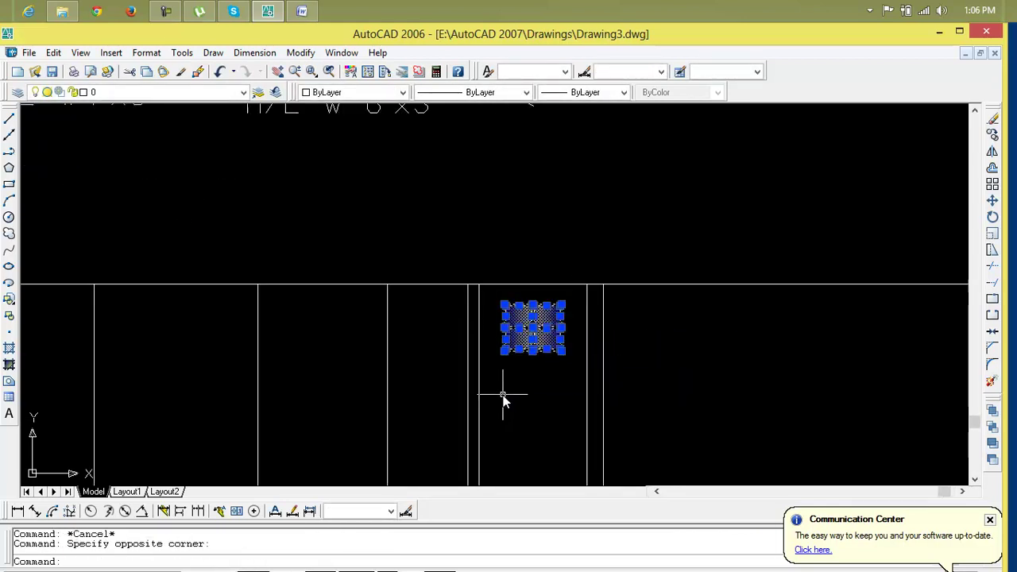
text(cp)
key(Return)
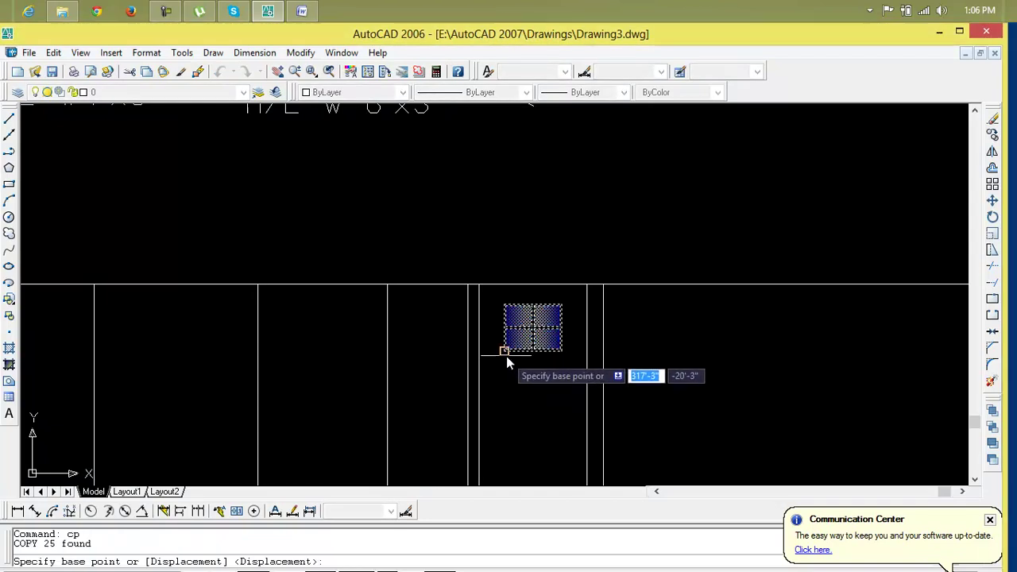
click(504, 356)
scroll(333, 357, down, 3)
middle_drag(308, 367, 552, 412)
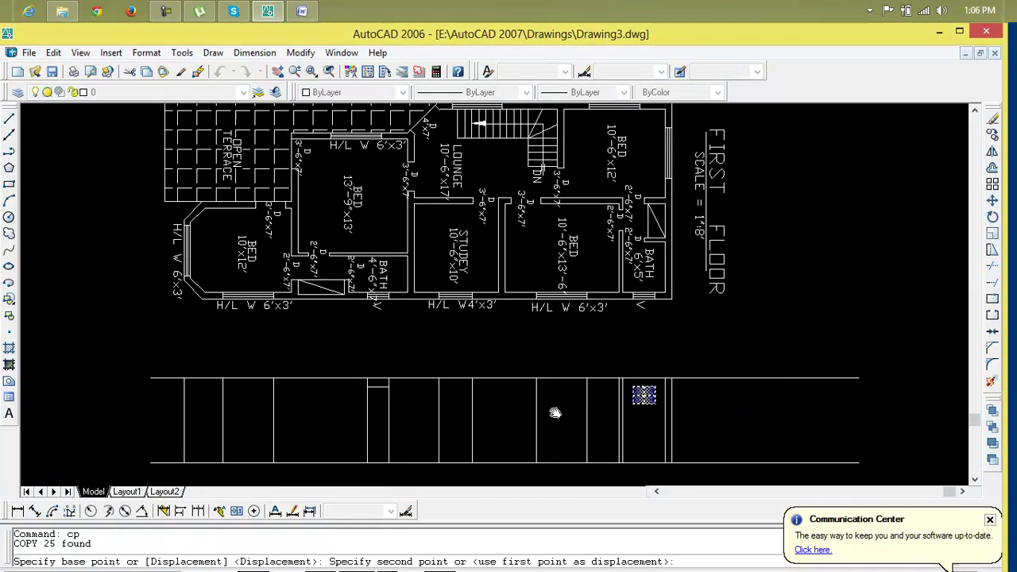
scroll(401, 397, up, 3)
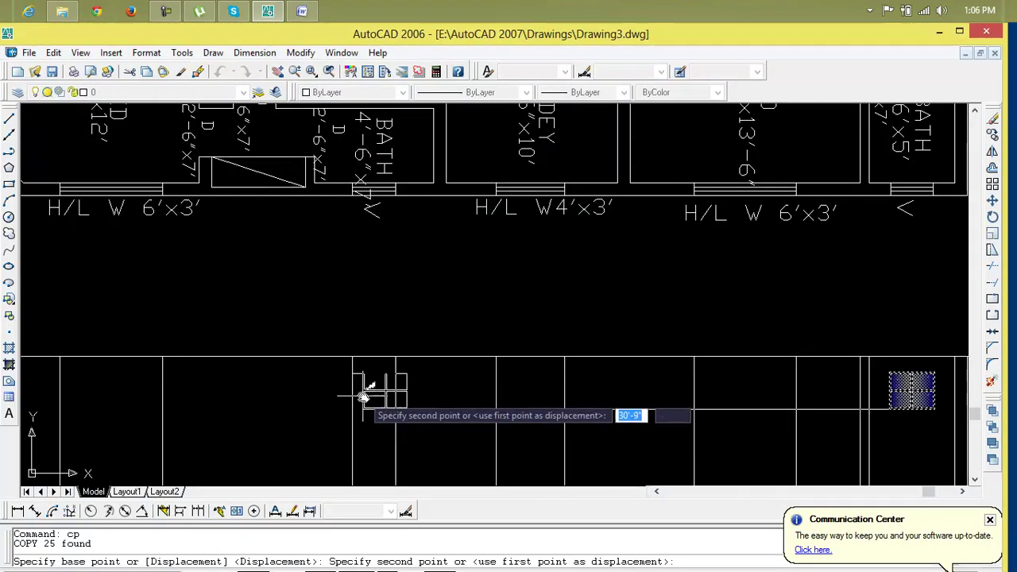
scroll(355, 400, up, 2)
middle_drag(357, 400, 341, 426)
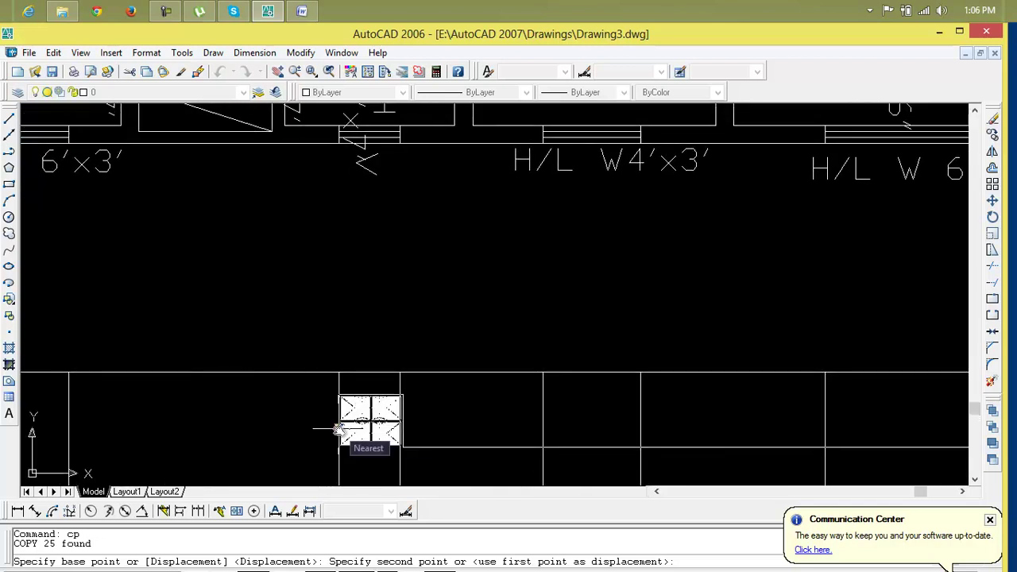
click(337, 432)
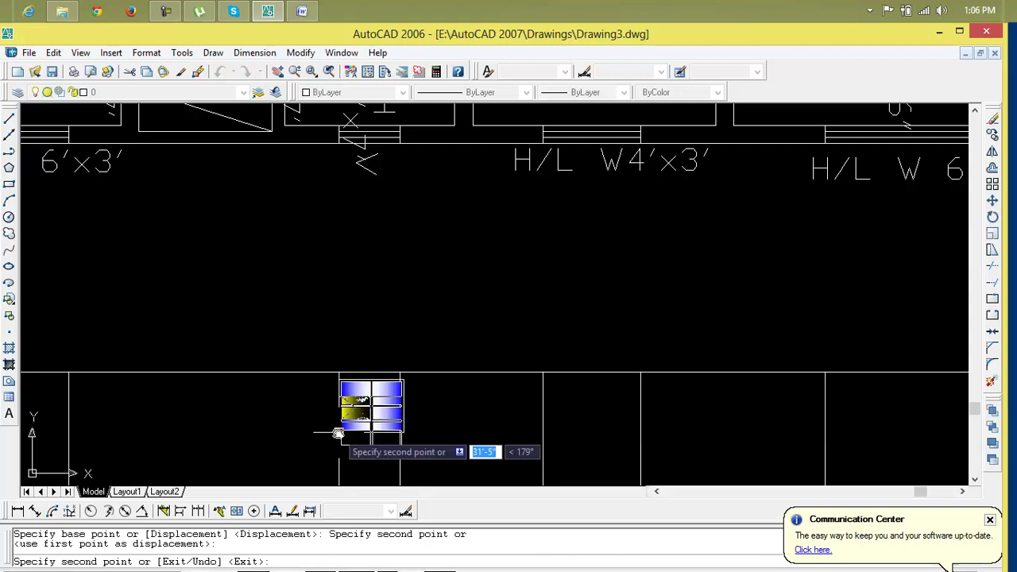
key(Escape)
key(Escape)
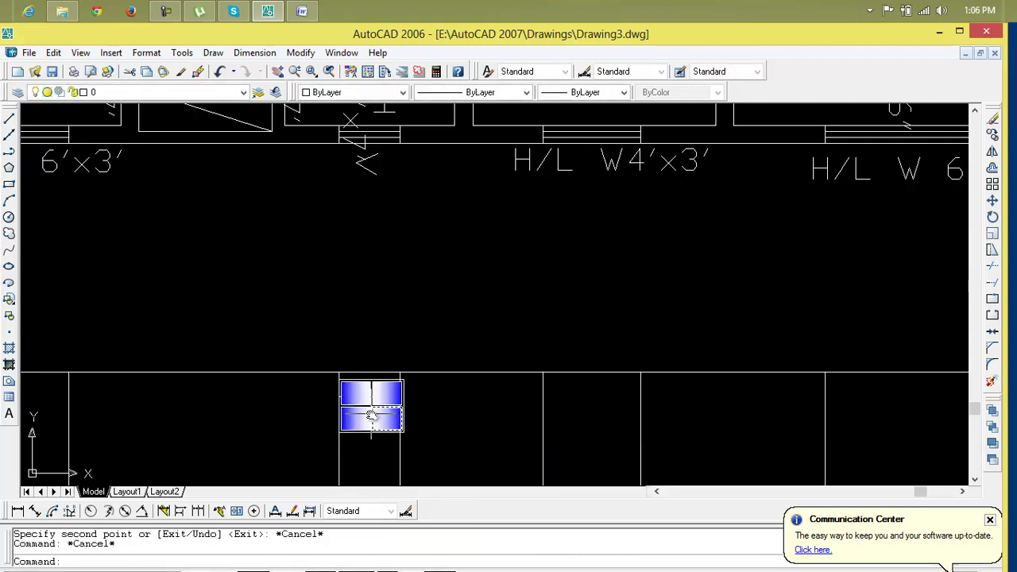
click(429, 392)
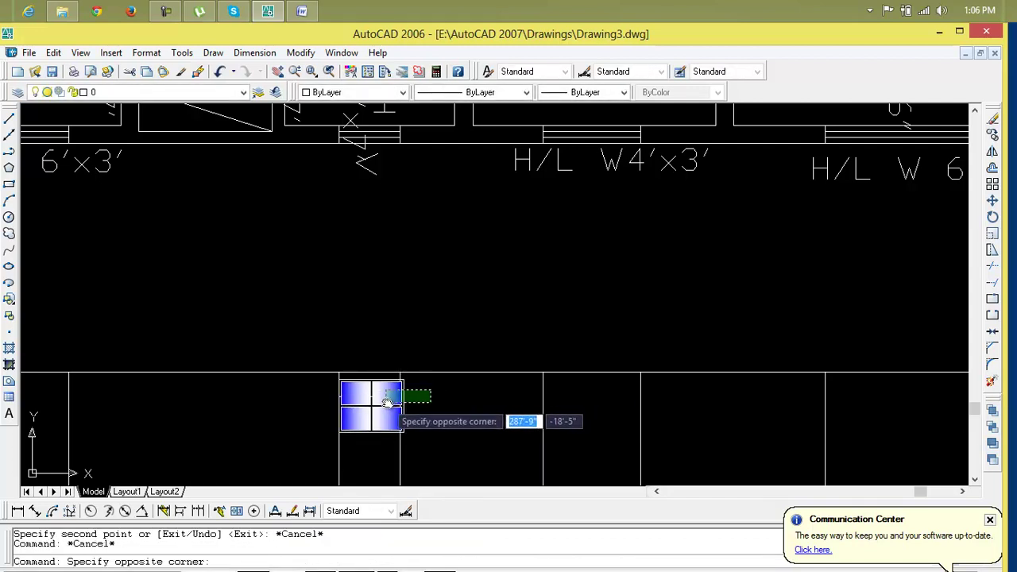
click(386, 402)
key(Delete)
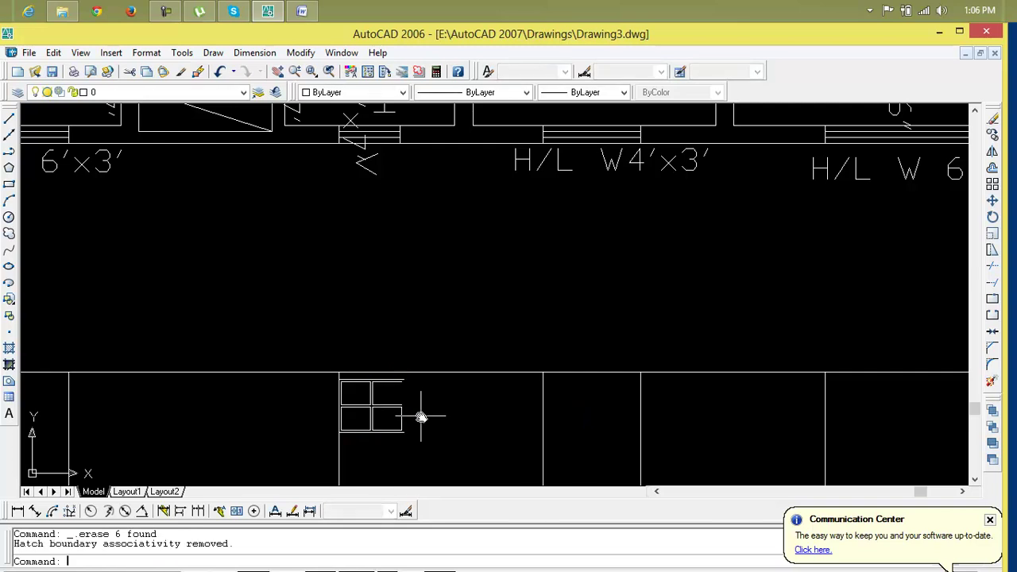
key(ctrl+z)
Step: Erase the copied ventilator's gradient fill and the frame and pane lines crossing its vertical middle
click(374, 416)
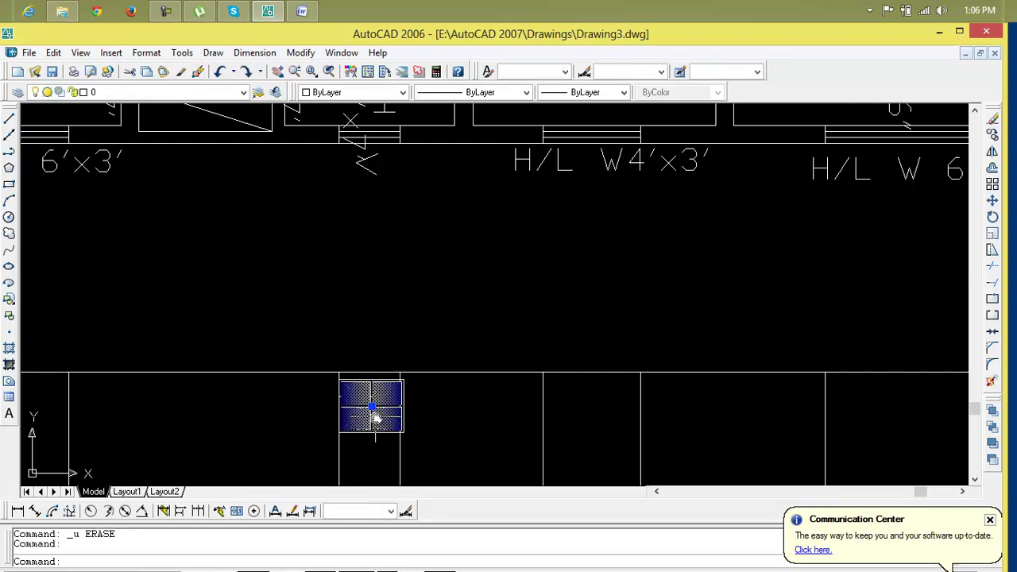
key(Delete)
click(370, 437)
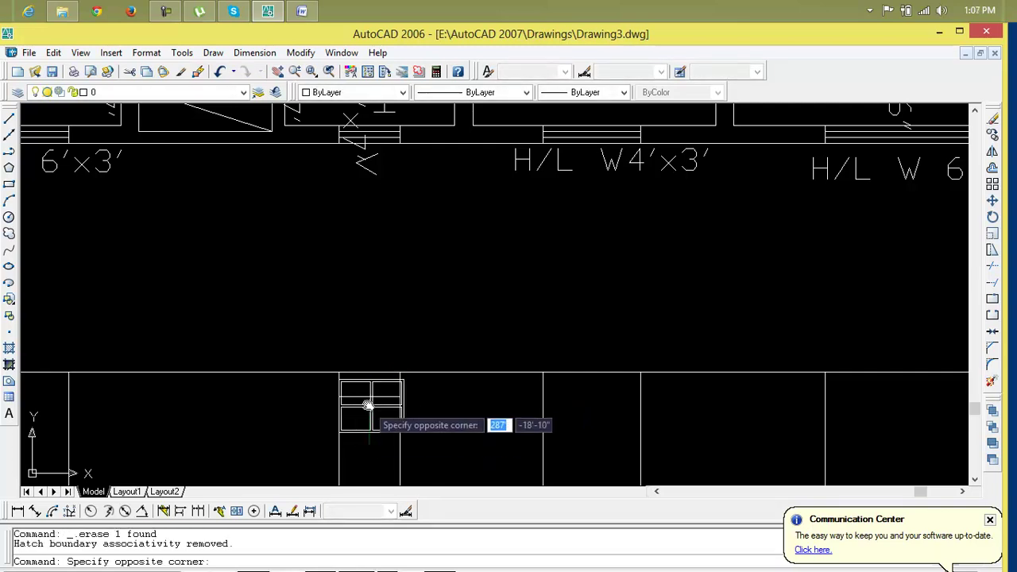
click(370, 375)
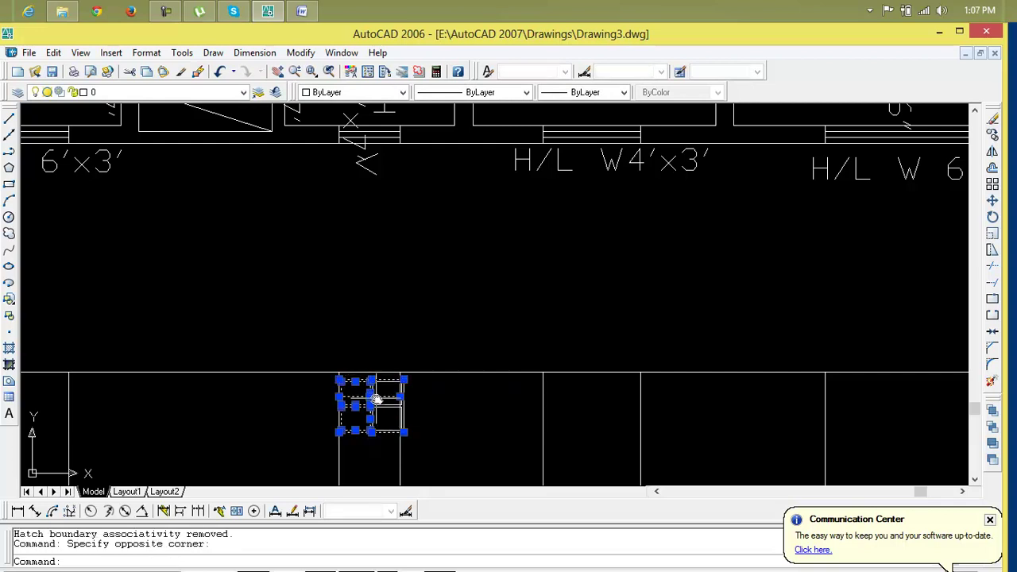
key(Delete)
Step: Erase most of the remaining frame and pane lines in the right half of the copied ventilator below the 4'-6"x7' bath
click(390, 403)
key(Delete)
click(384, 407)
key(Delete)
click(378, 401)
click(382, 401)
click(383, 382)
key(Delete)
click(386, 407)
key(Delete)
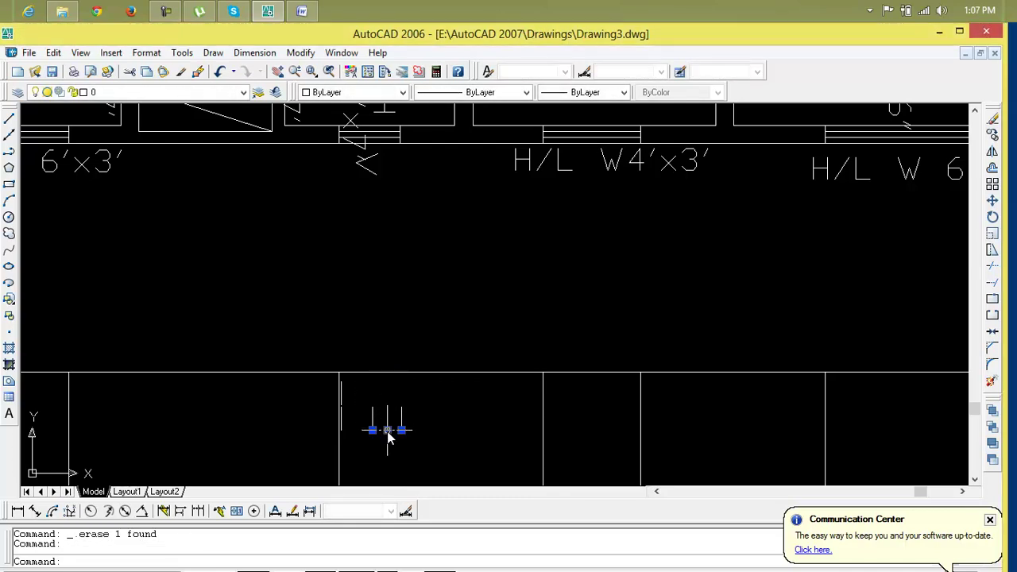
Step: Erase the leftover pane lines of the copied ventilator below the 4'-6"x7' bath, including the short ones beside the left projection line
click(407, 425)
click(371, 421)
key(Delete)
click(341, 409)
click(342, 408)
key(Delete)
click(341, 410)
key(Delete)
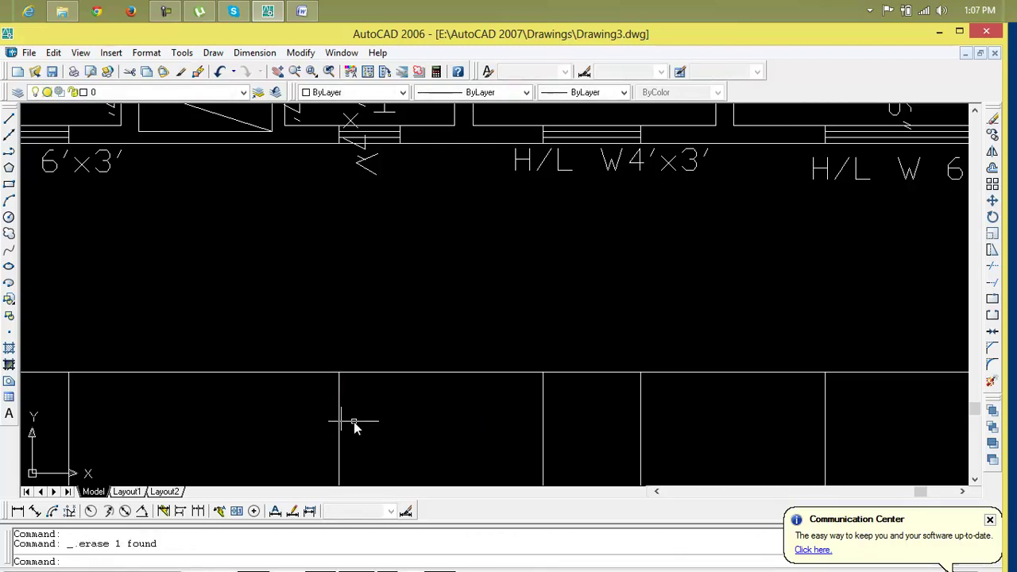
click(341, 421)
key(Delete)
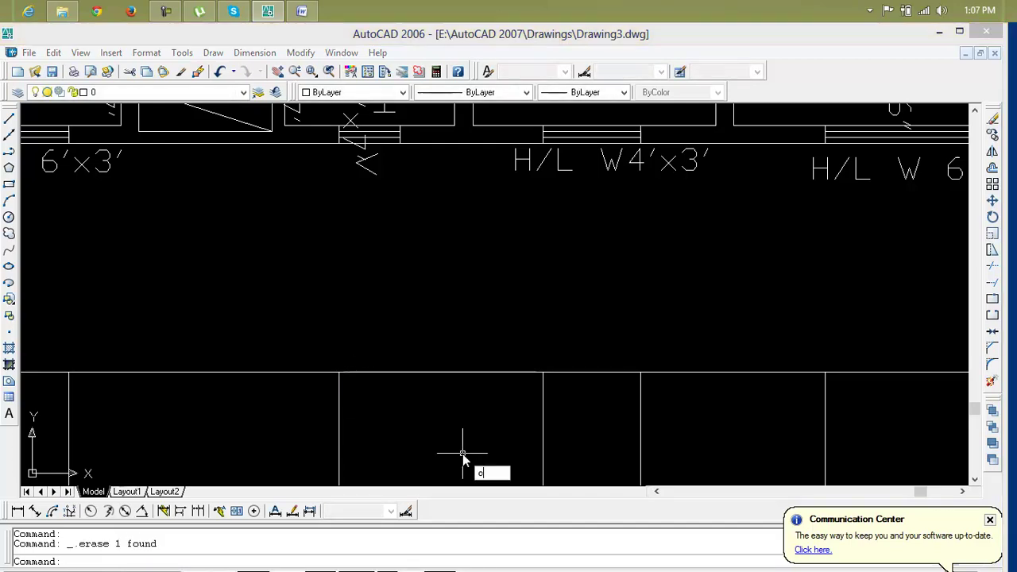
Step: Offset the short line on the upper elevation line below the 4'-6"x7' bath 1' downward again
text(o)
key(Return)
text(1)
key(Return)
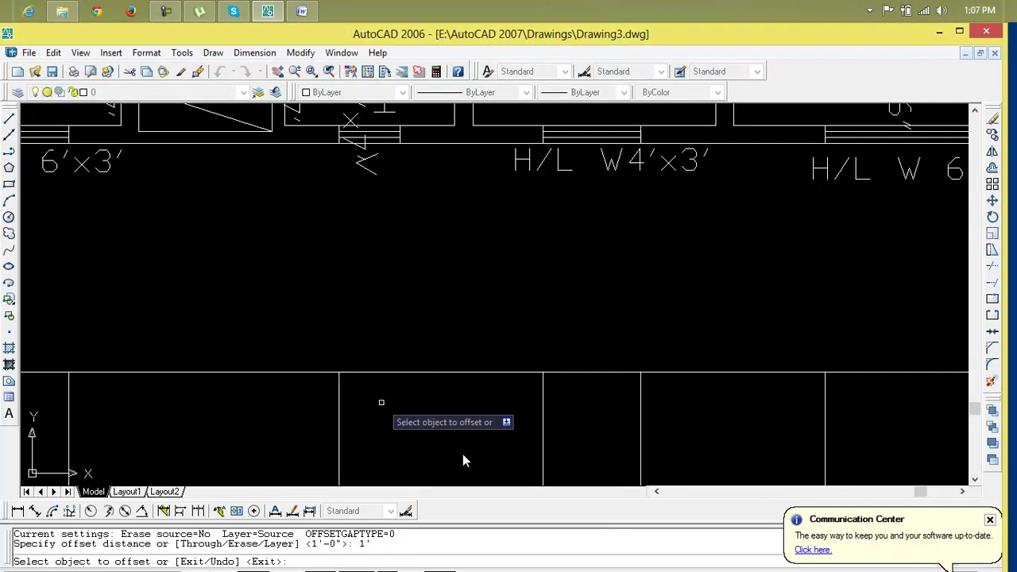
click(390, 373)
click(385, 429)
scroll(395, 486, down, 2)
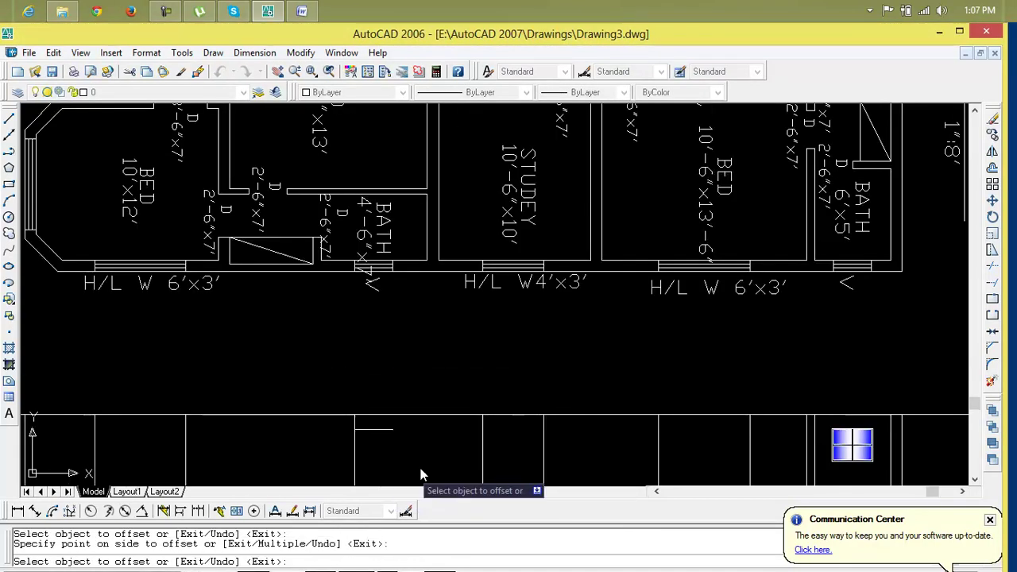
Step: Copy the 6'x5' bath's gradient-filled ventilator by its upper-left corner to the left end of the offset line below the 4'-6"x7' bath
scroll(421, 467, up, 5)
middle_drag(788, 345, 461, 378)
key(Escape)
key(Escape)
click(689, 302)
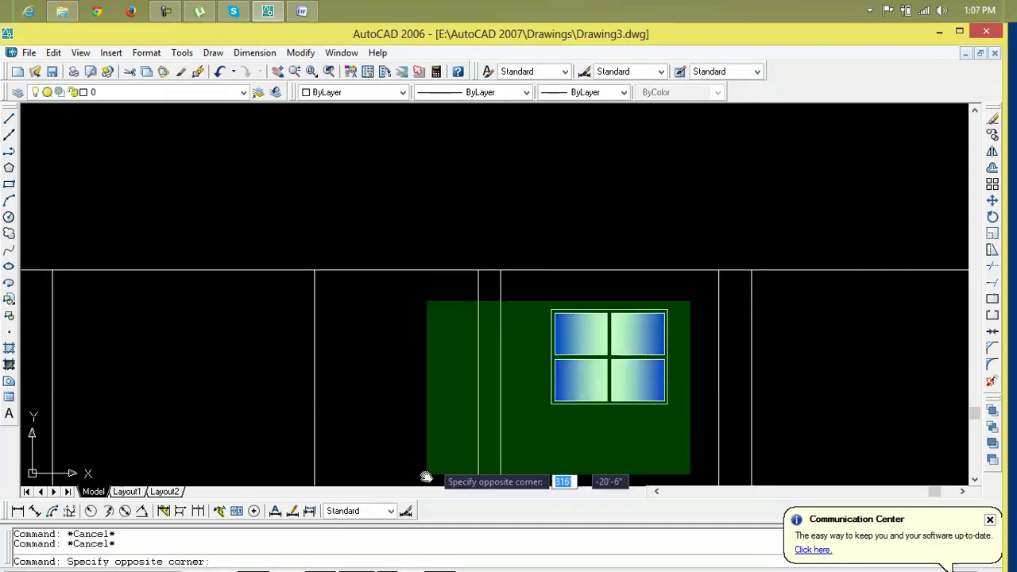
click(537, 436)
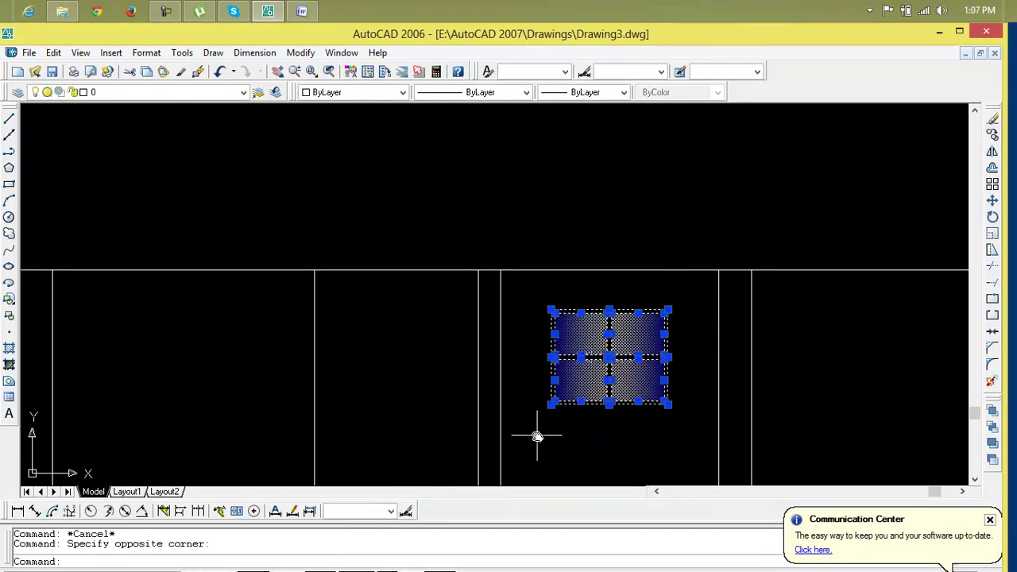
text(cp)
key(Return)
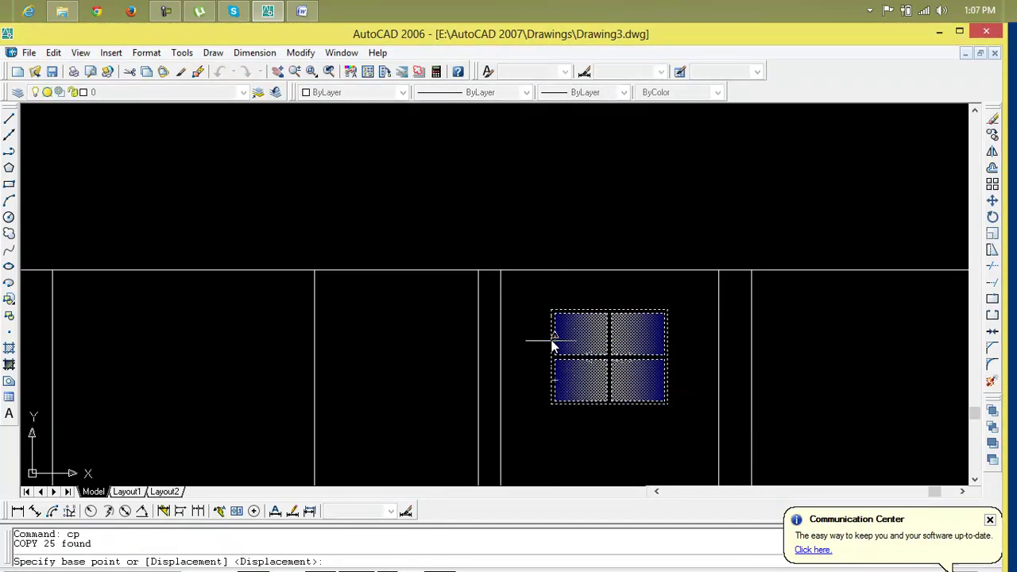
scroll(552, 312, up, 2)
click(552, 312)
scroll(545, 305, down, 6)
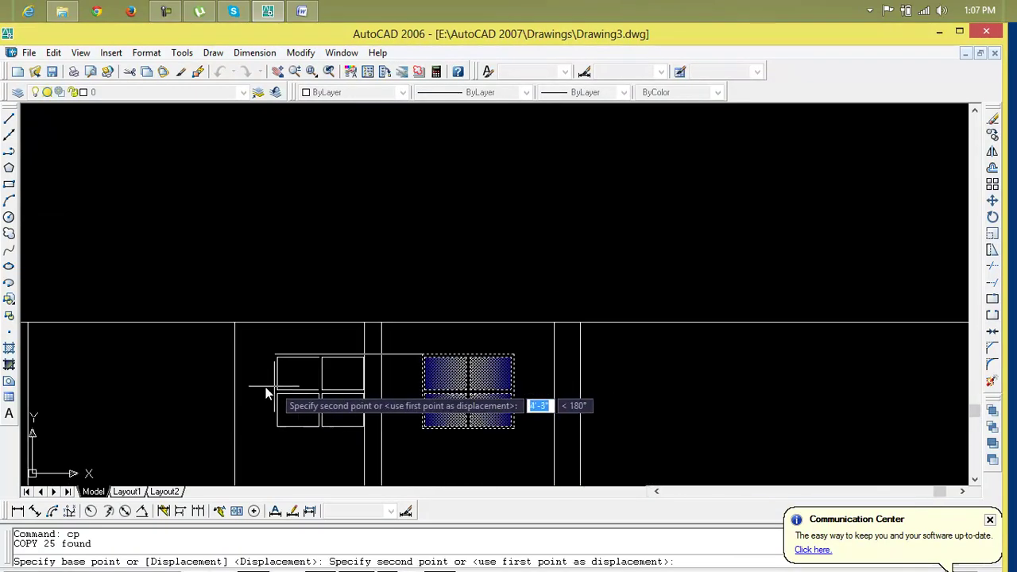
scroll(397, 404, up, 4)
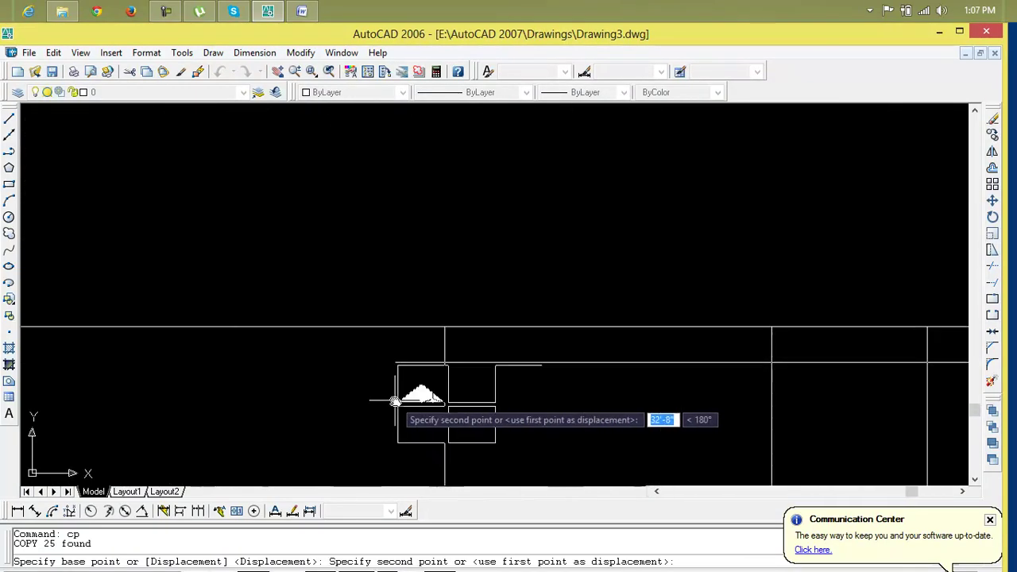
scroll(476, 401, up, 4)
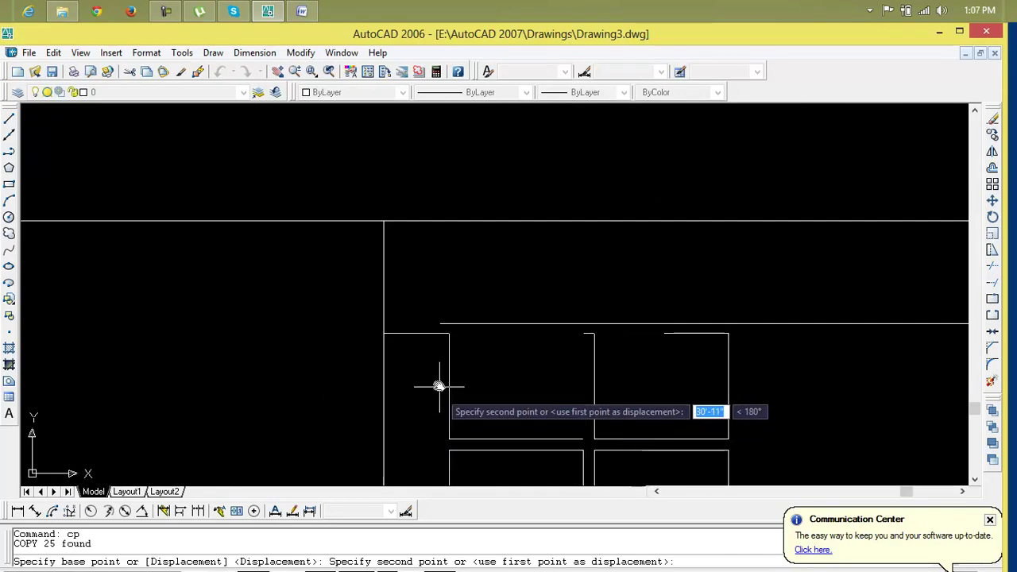
click(383, 331)
key(Return)
scroll(421, 349, down, 3)
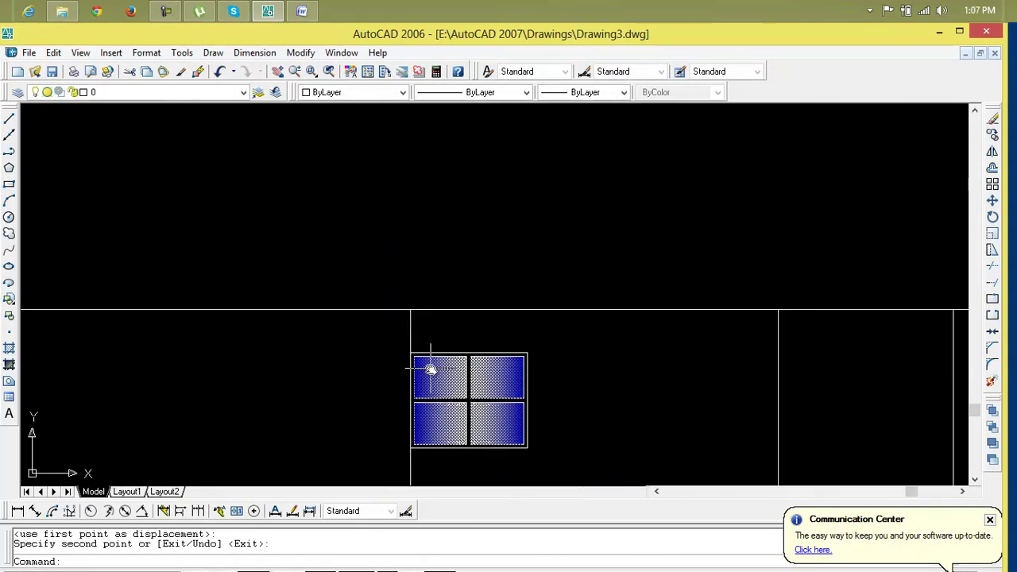
Step: Erase the projection line running along the left edge of the copied ventilator
click(421, 334)
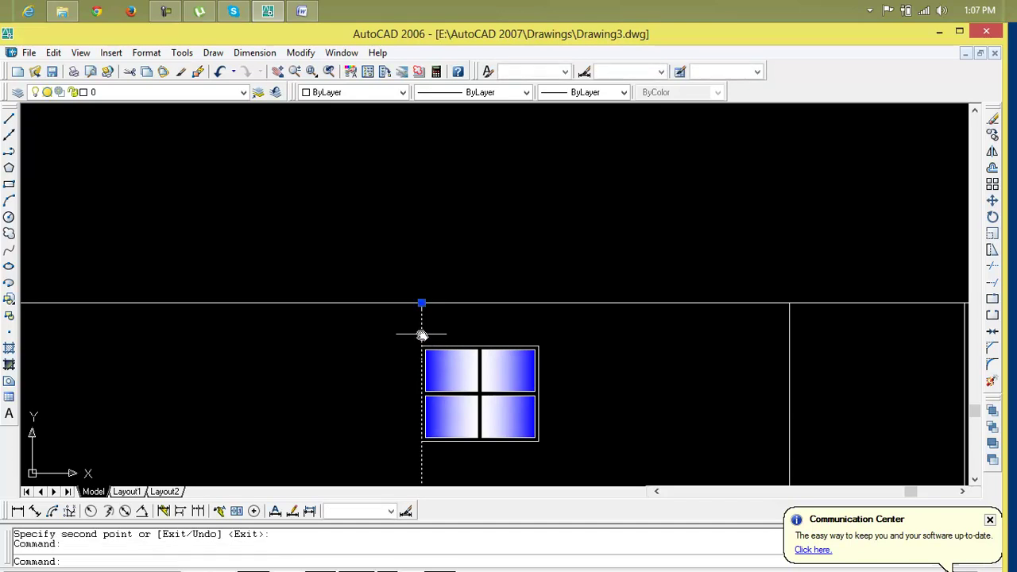
key(Delete)
scroll(429, 389, down, 3)
scroll(487, 413, down, 3)
mouse_move(490, 413)
middle_down()
mouse_move(558, 419)
mouse_move(542, 418)
middle_up()
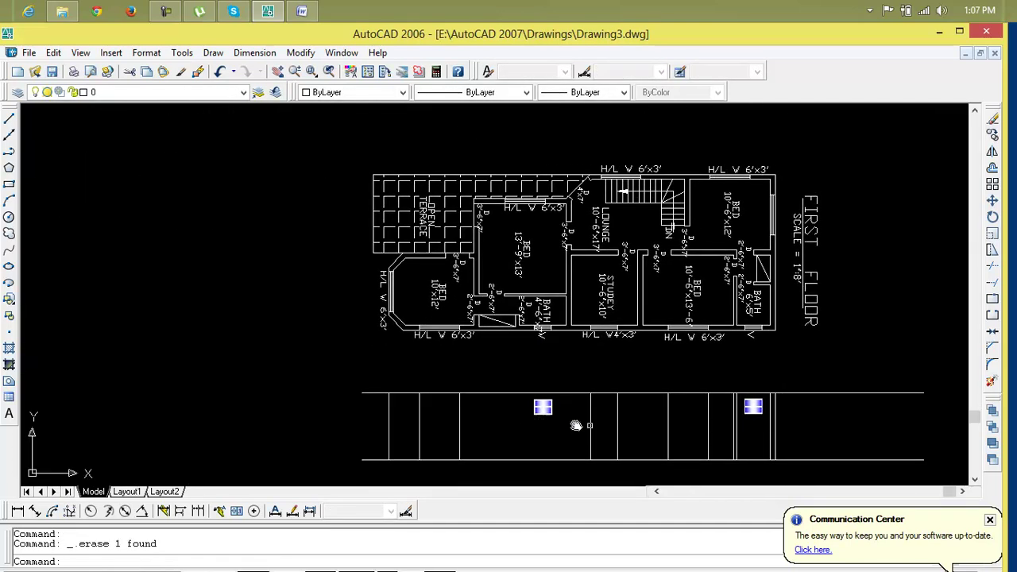
Step: Offset the lower line of the side elevation 3' upward to mark the window sill level
scroll(658, 423, up, 3)
middle_drag(706, 428, 512, 445)
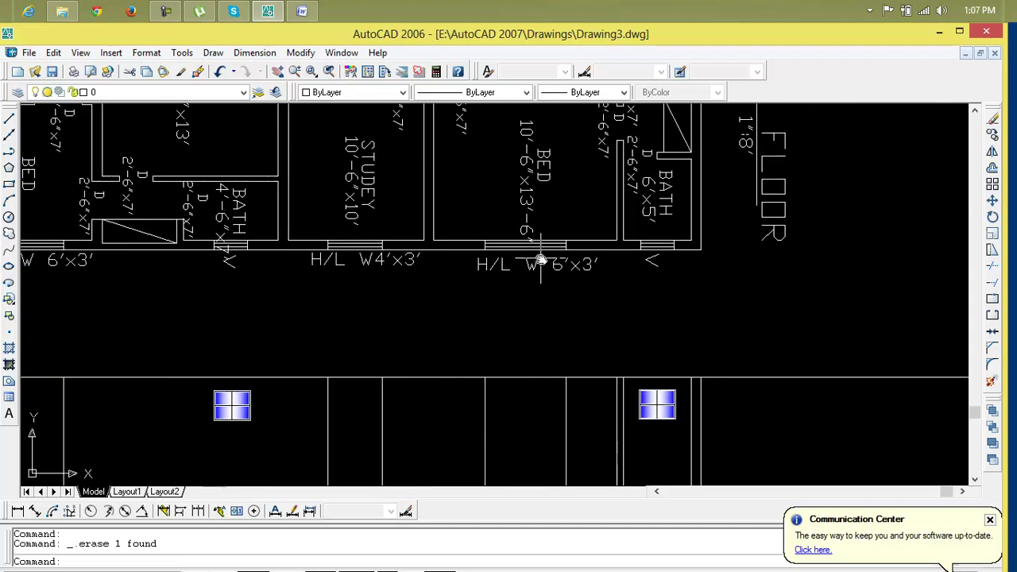
scroll(524, 411, down, 3)
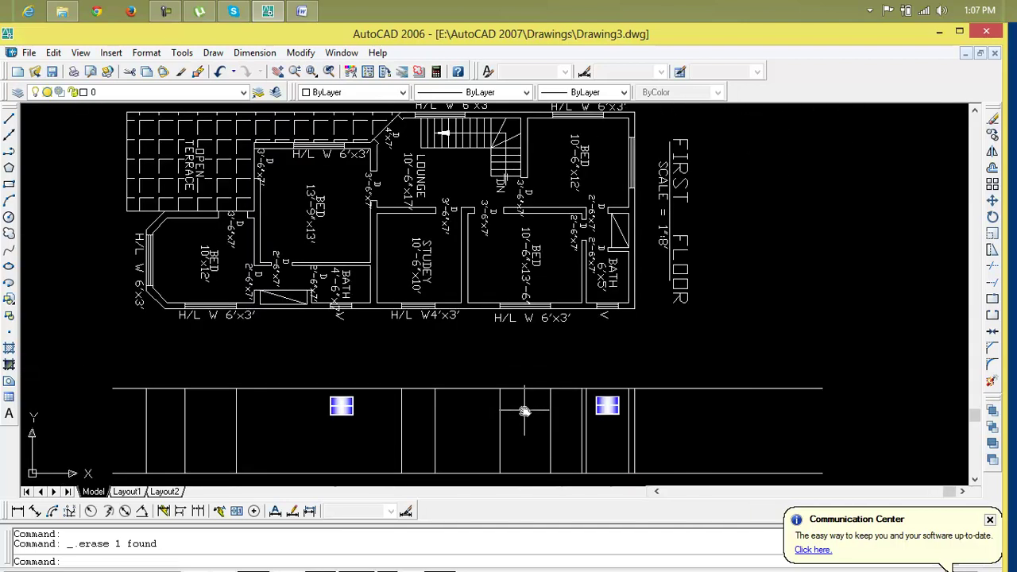
middle_drag(521, 417, 523, 411)
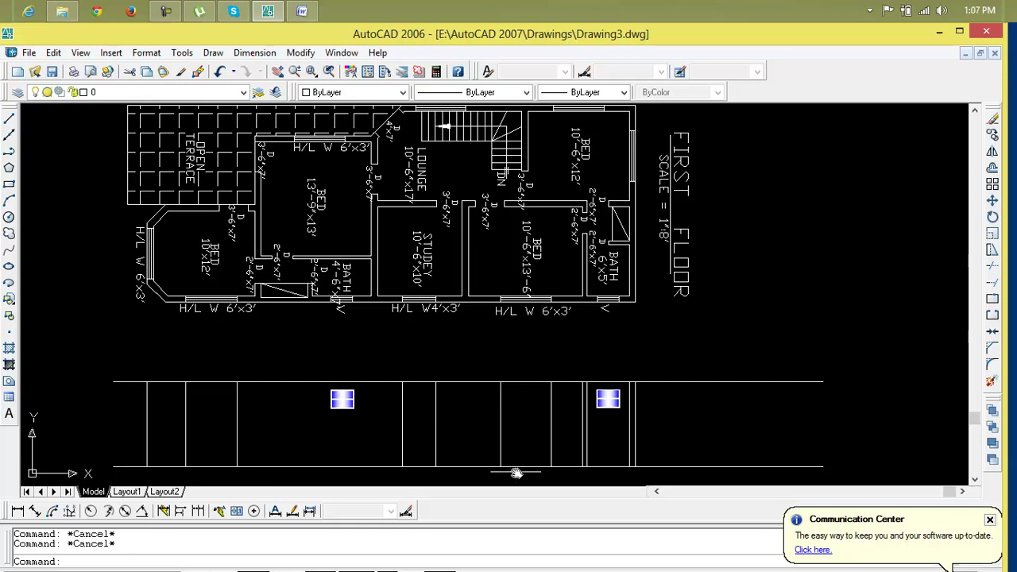
scroll(517, 474, up, 3)
text(o)
key(Return)
text(3')
key(Return)
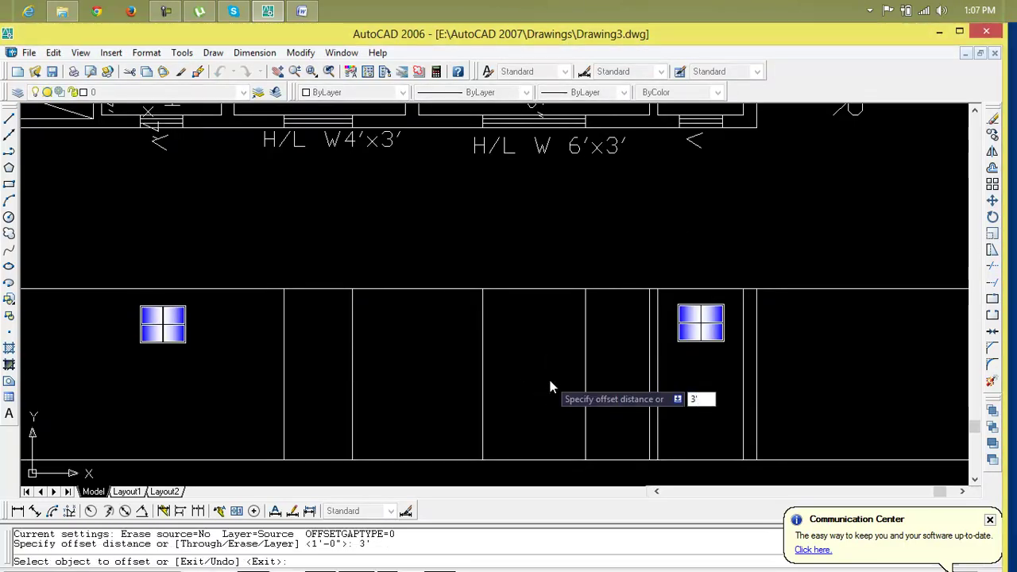
click(545, 460)
click(545, 445)
Step: In the first floor front elevation, draw a short horizontal line outward from the arched window's left arch end, past the outer frame
scroll(545, 447, down, 4)
middle_drag(545, 447, 846, 442)
scroll(837, 442, down, 5)
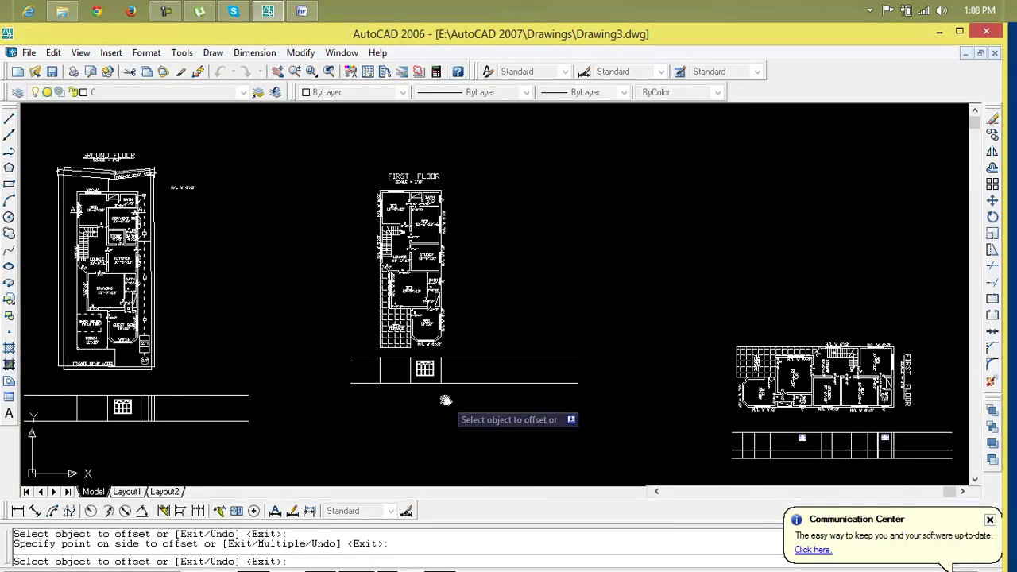
scroll(421, 378, up, 7)
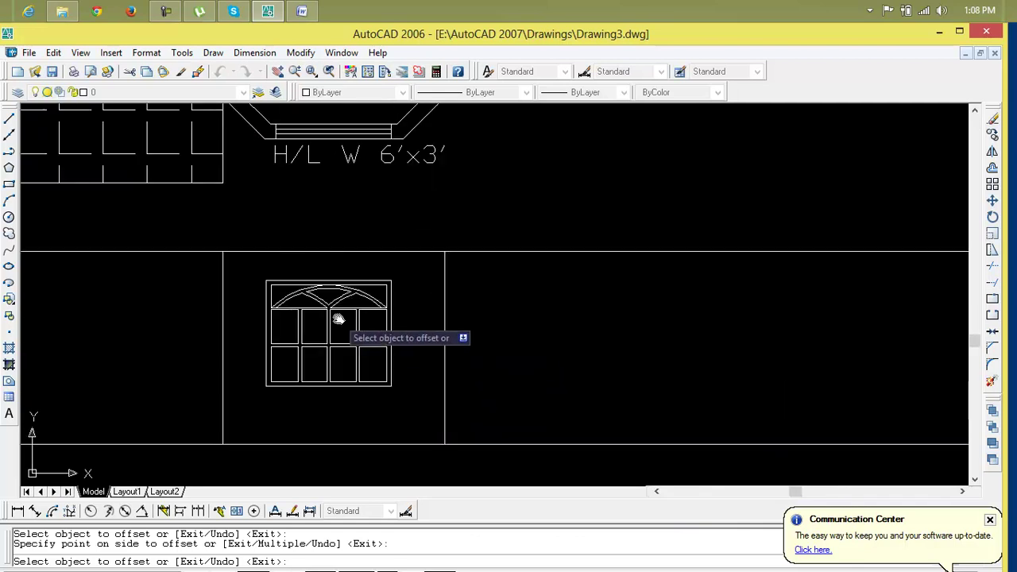
scroll(338, 322, up, 3)
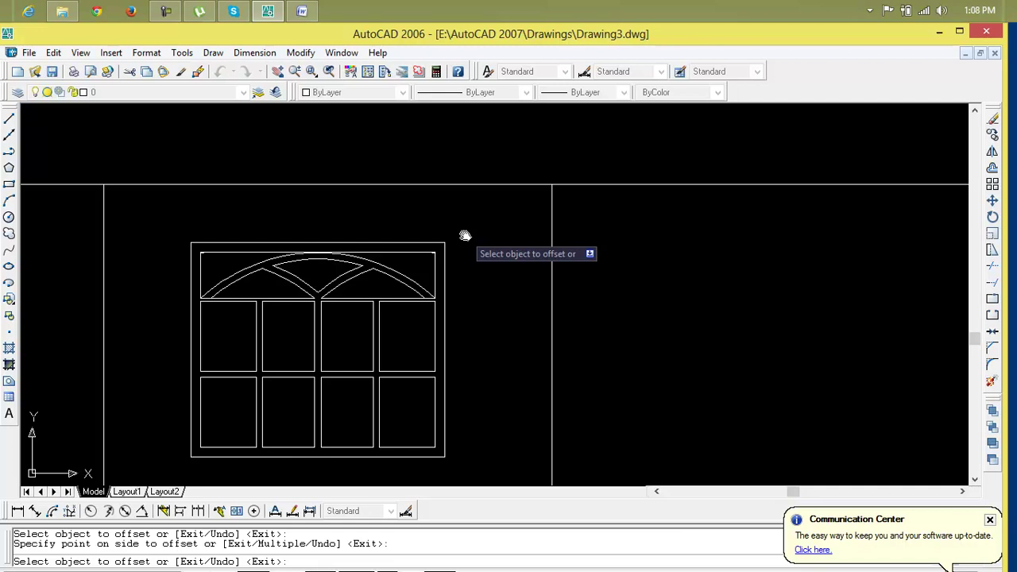
scroll(183, 244, up, 3)
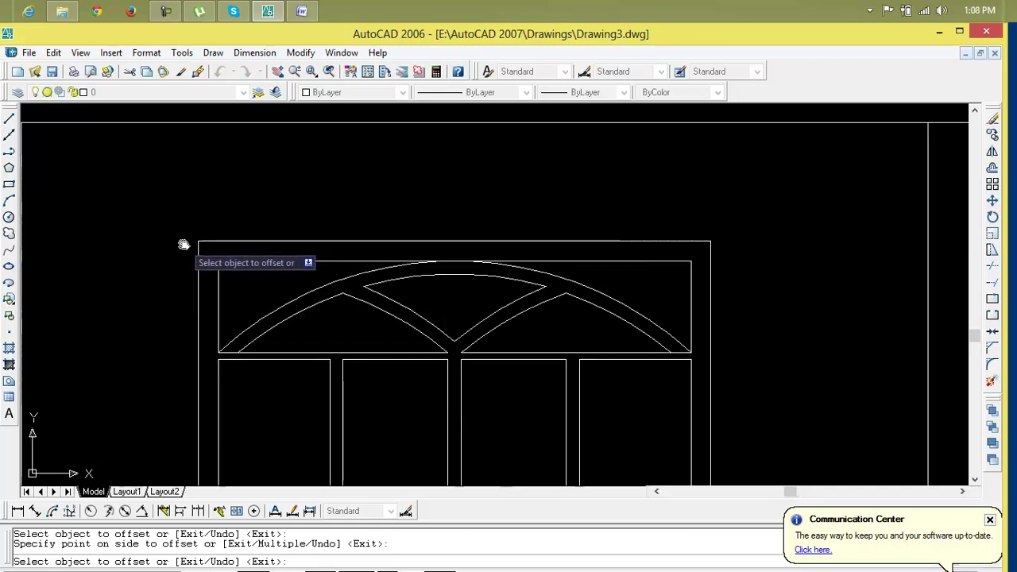
click(214, 339)
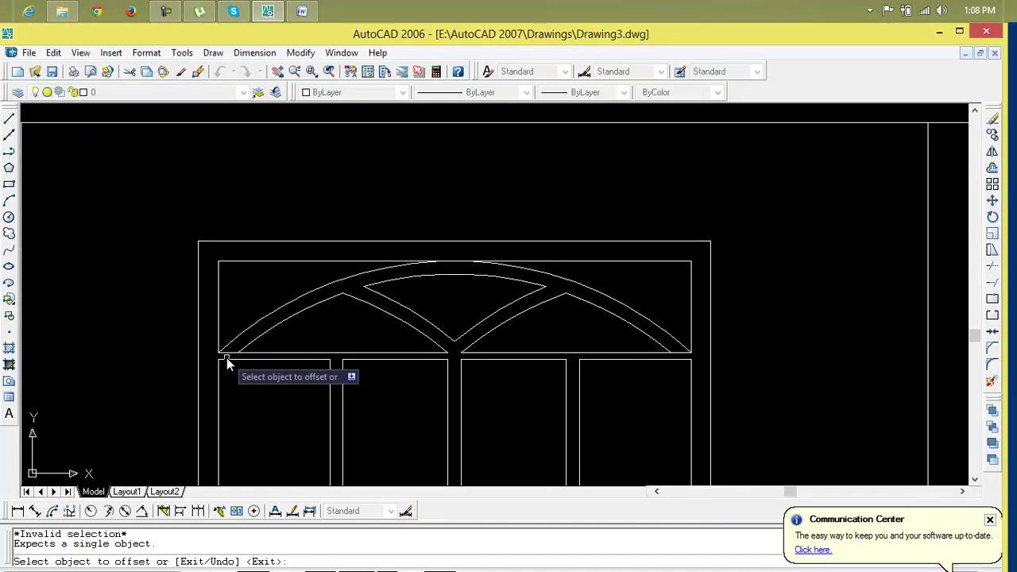
key(Escape)
key(Escape)
text(l)
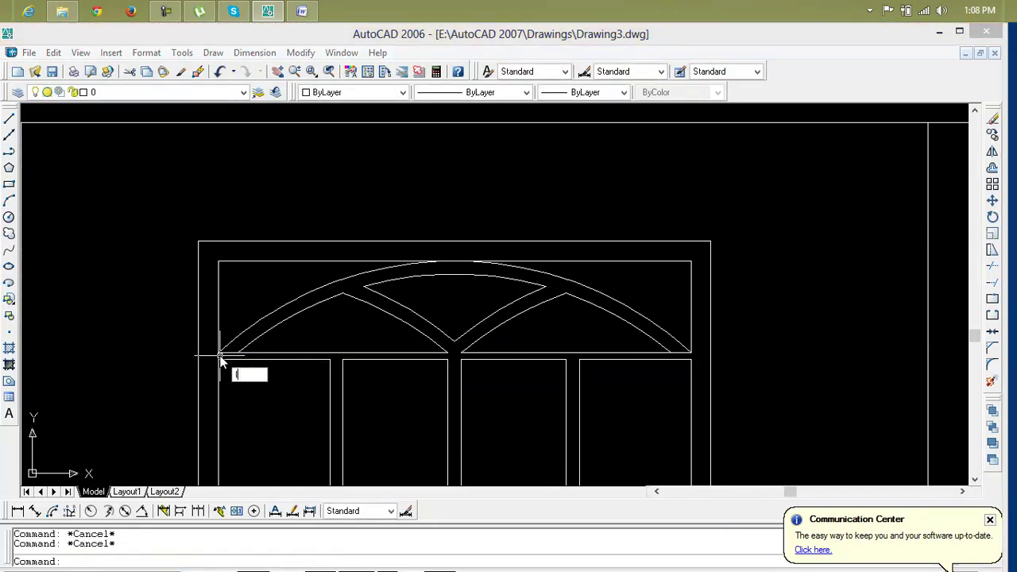
key(Return)
click(218, 353)
click(181, 352)
key(Return)
Step: Draw a matching short horizontal line outward from the right end of the window's arch, past the outer frame
key(Return)
click(690, 353)
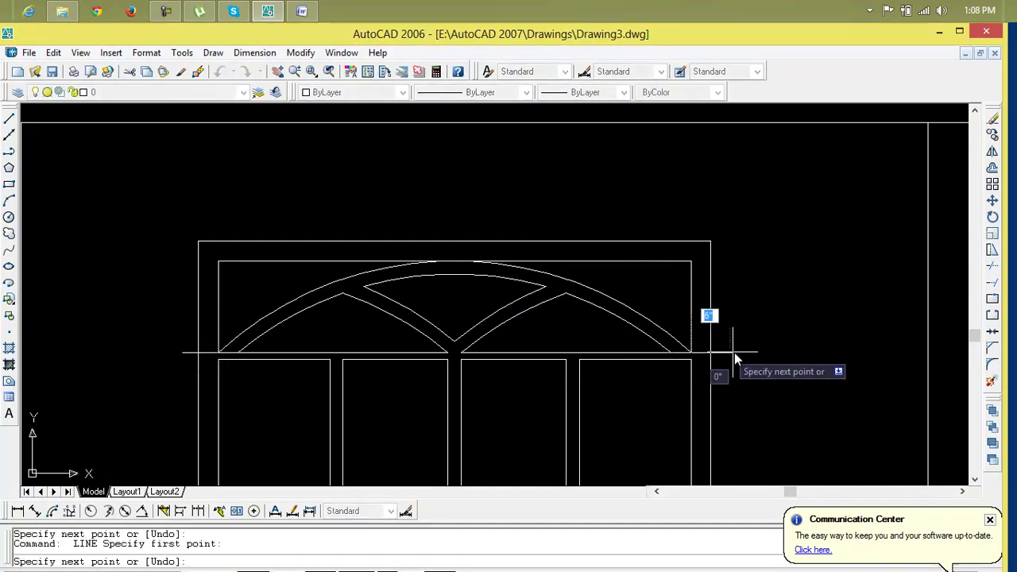
click(732, 359)
key(Return)
key(Escape)
key(Escape)
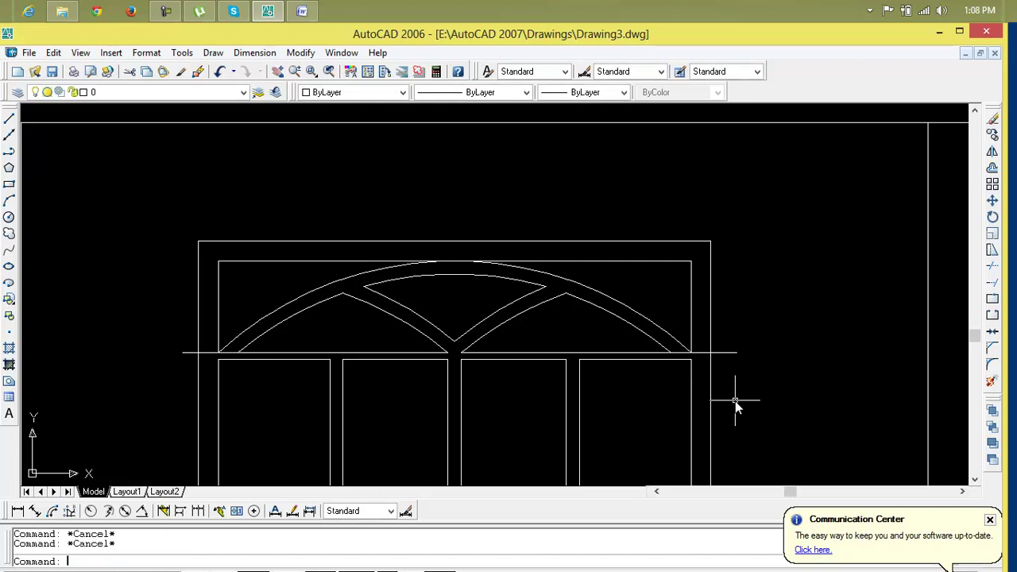
Step: Erase the outer frame's top line above the arched window
text(tr)
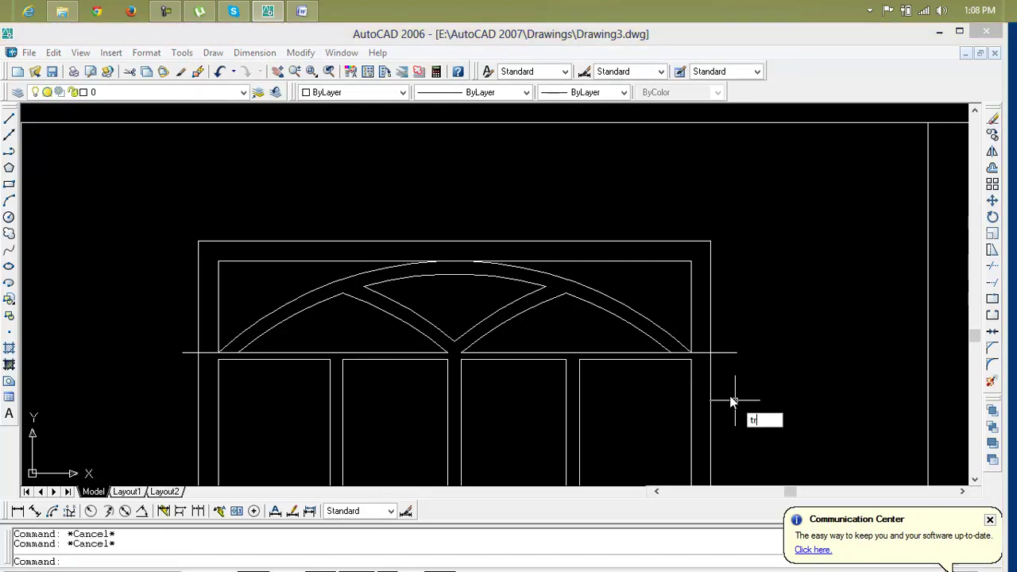
key(Return)
click(373, 242)
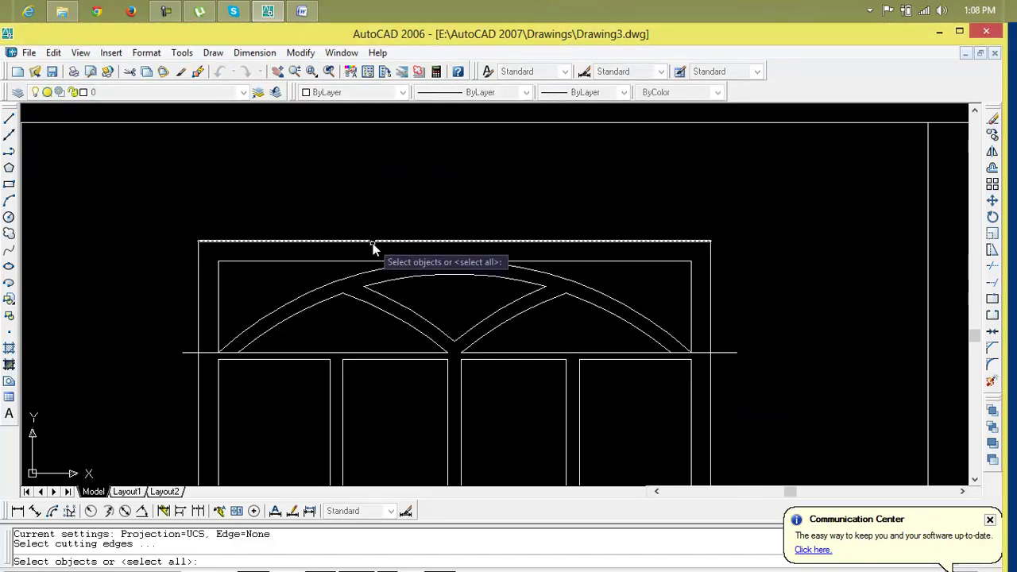
key(Escape)
click(249, 242)
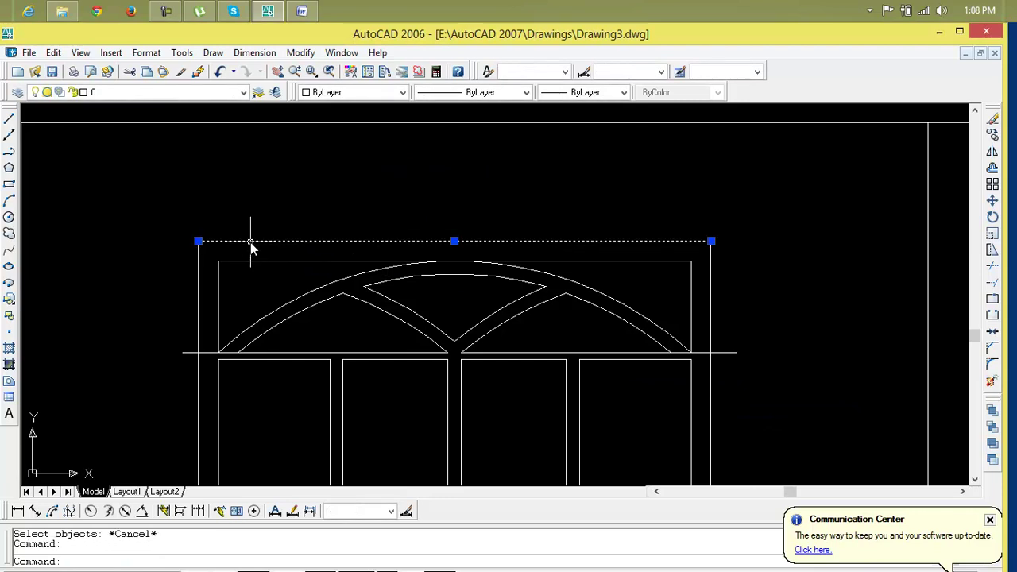
key(Delete)
Step: Trim the outer frame's sides above the arch base and the short horizontal lines' ends projecting beyond the frame
text(tr)
key(Return)
key(Return)
click(200, 269)
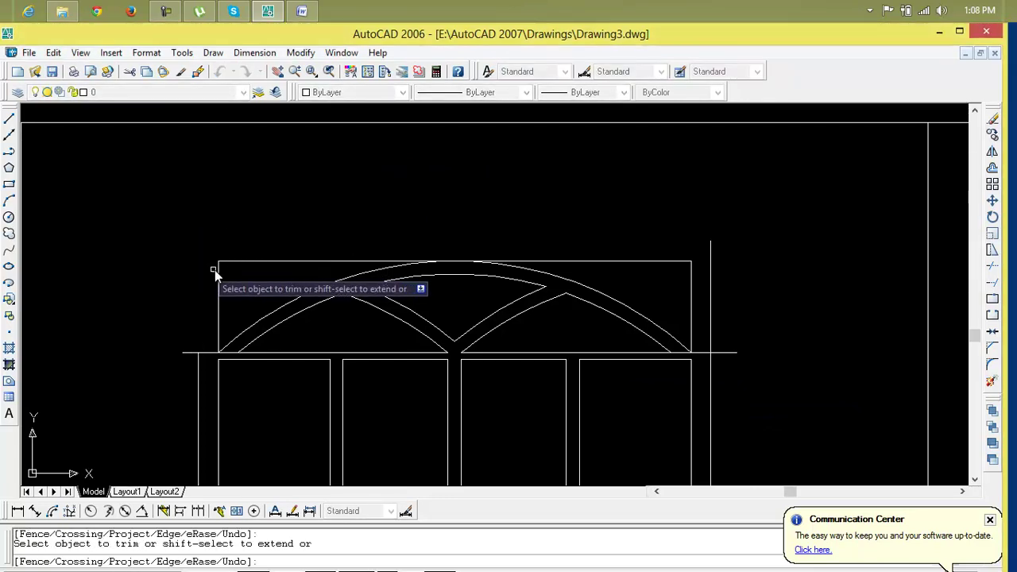
click(710, 289)
click(734, 353)
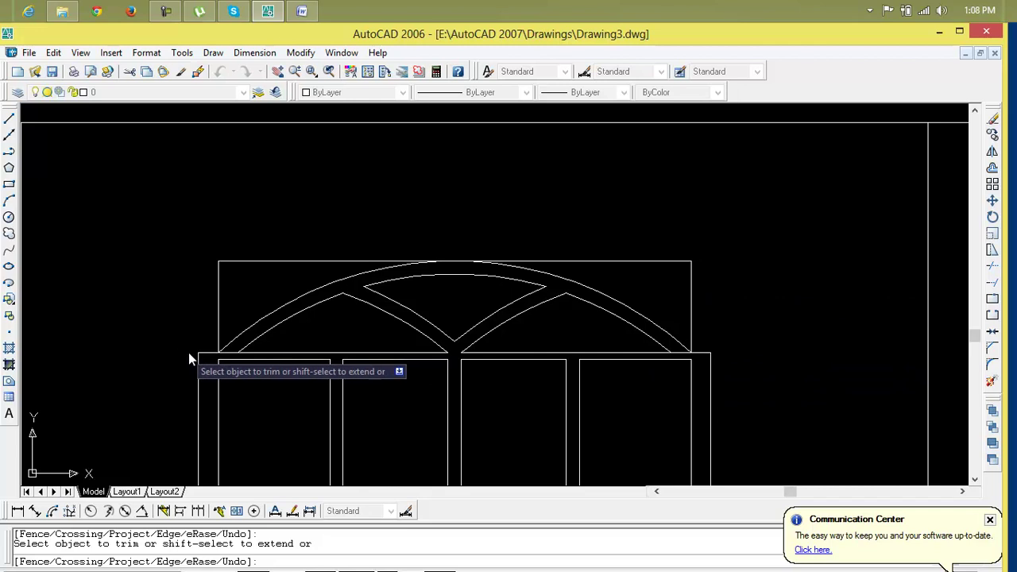
Step: Trim away the inner frame's top and side lines around the arch and erase the leftover stub on the right
click(245, 262)
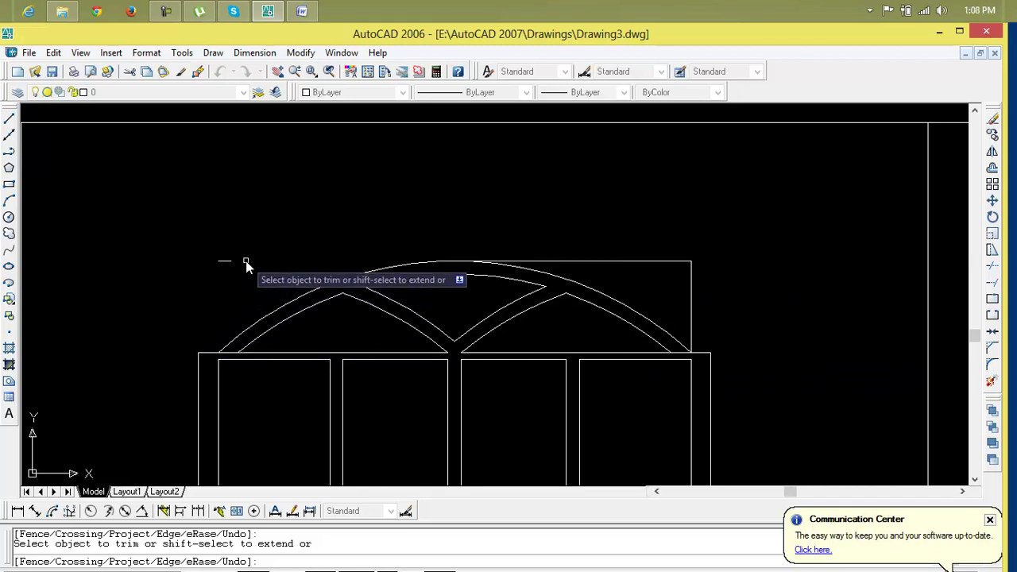
click(591, 262)
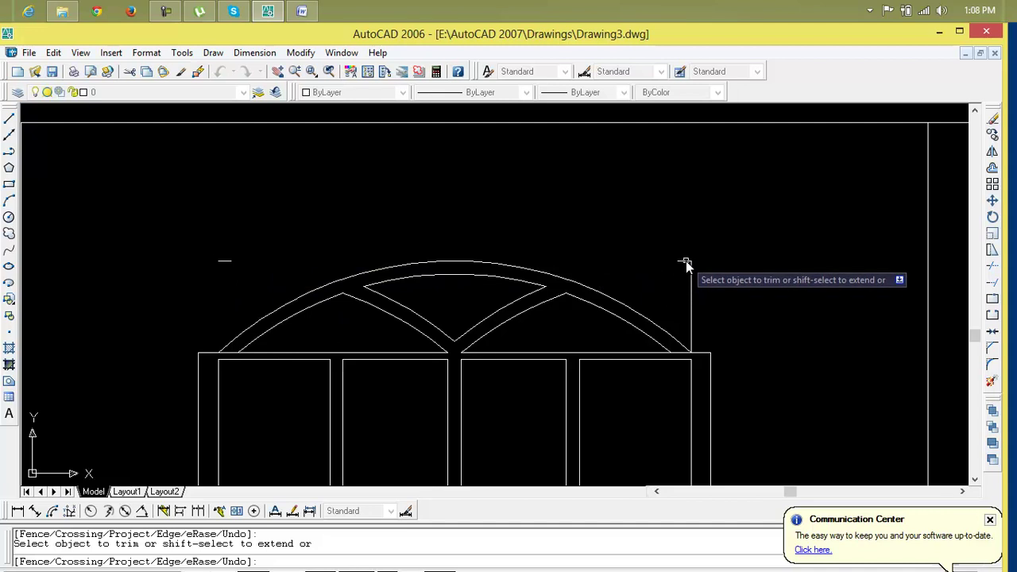
click(691, 282)
key(Escape)
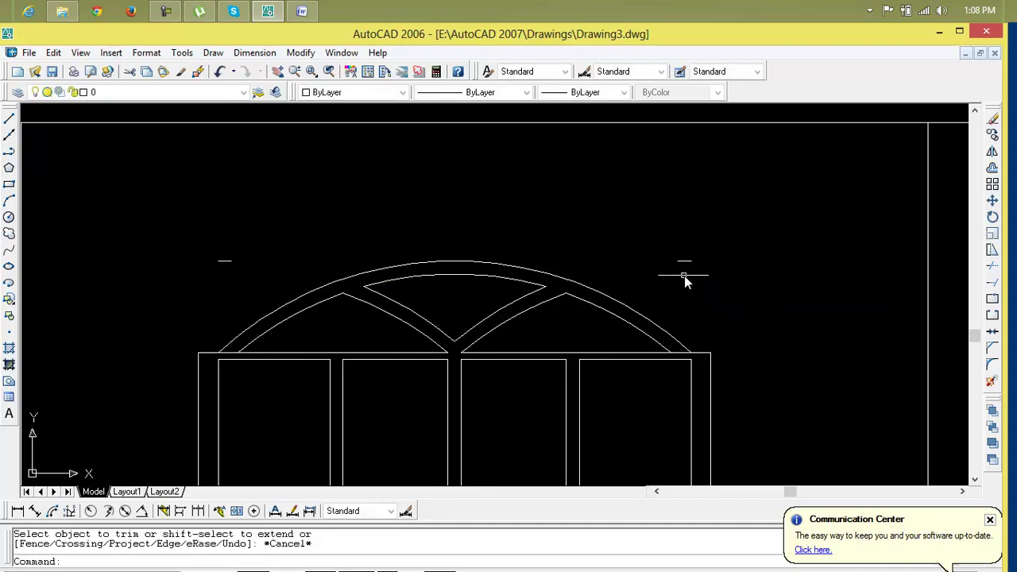
click(685, 261)
key(Delete)
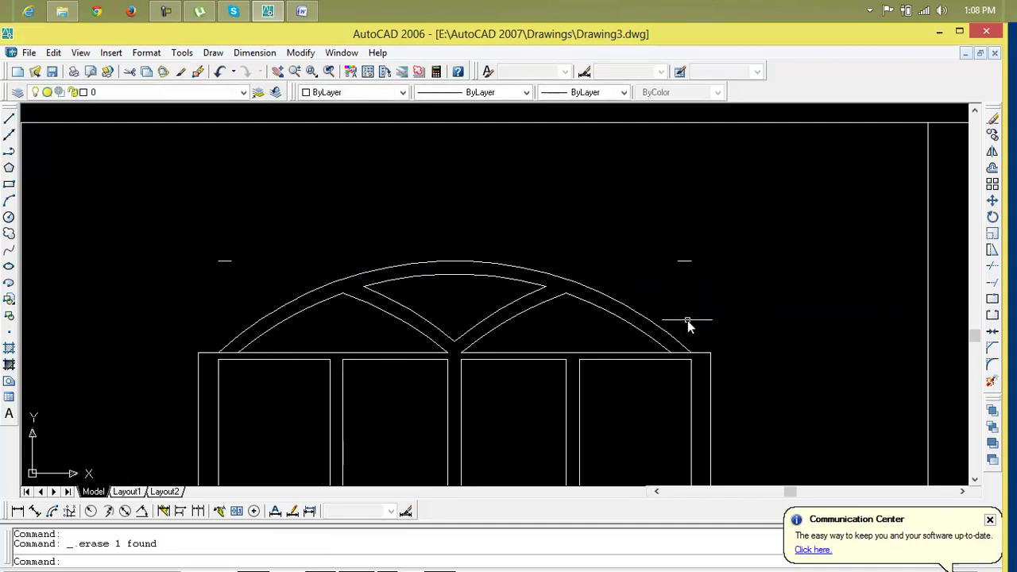
Step: Erase the short horizontal line to the right of the window's arch
click(685, 262)
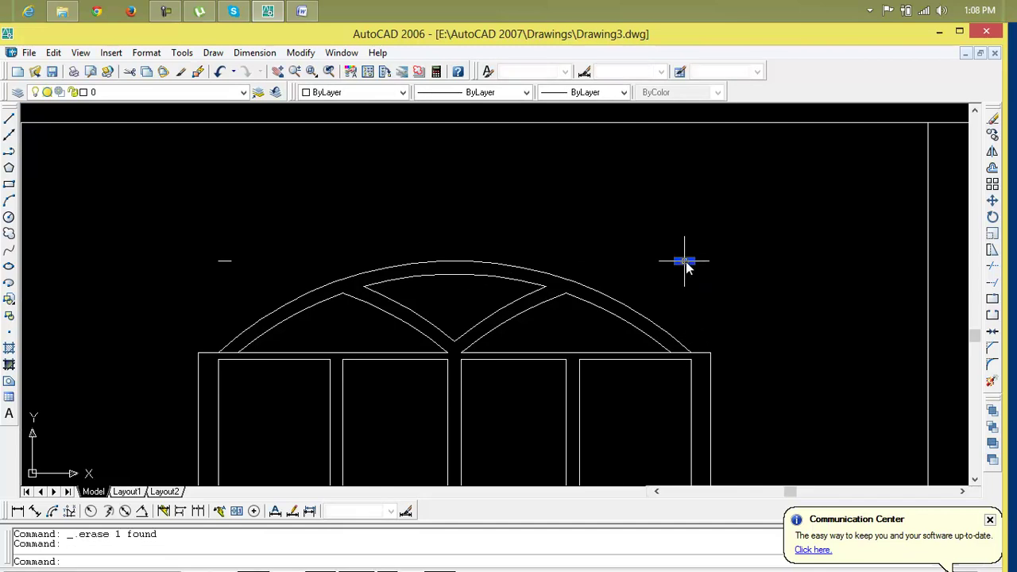
scroll(679, 329, up, 1)
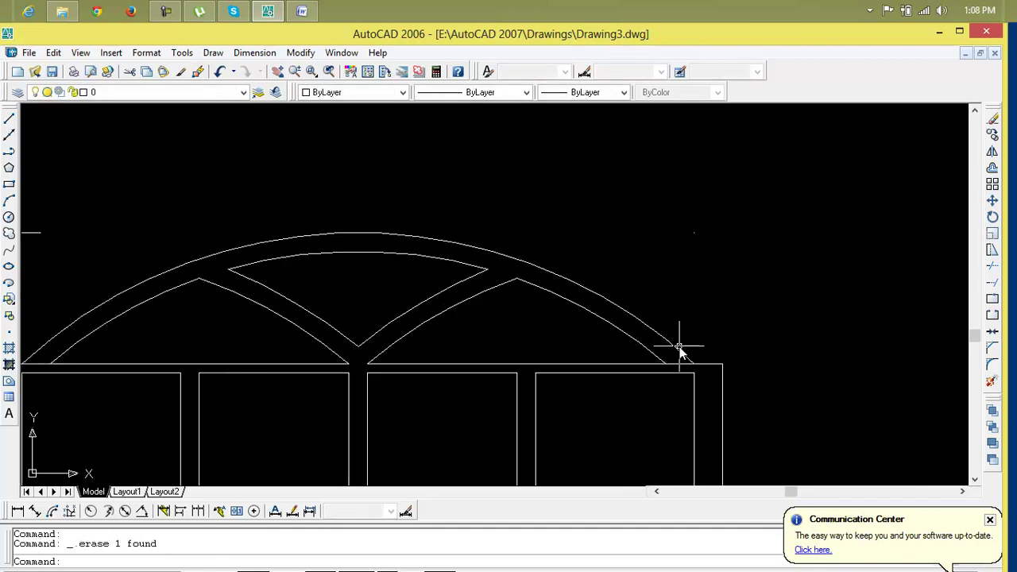
click(684, 358)
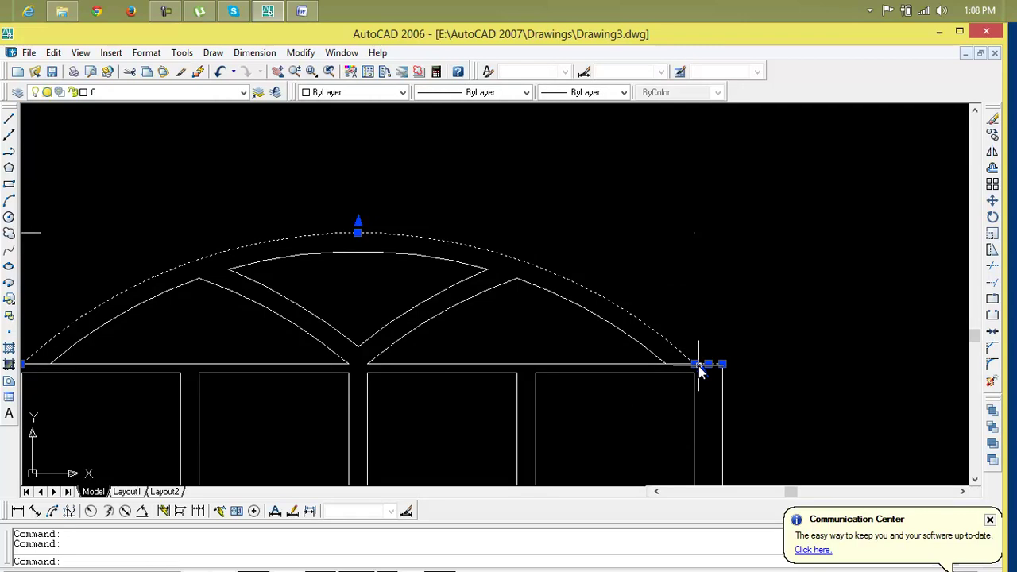
key(Escape)
key(Escape)
Step: Stretch the outer arch's right end to the upper-right corner of the window's outer frame
click(691, 359)
click(695, 363)
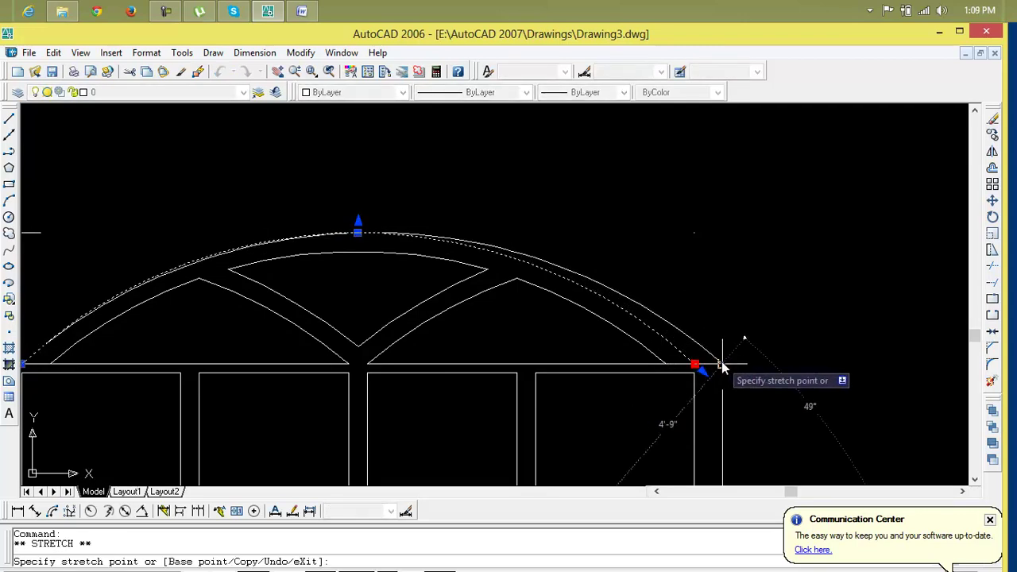
click(722, 364)
Step: Erase the window's outer arch and undo the erasure
key(Delete)
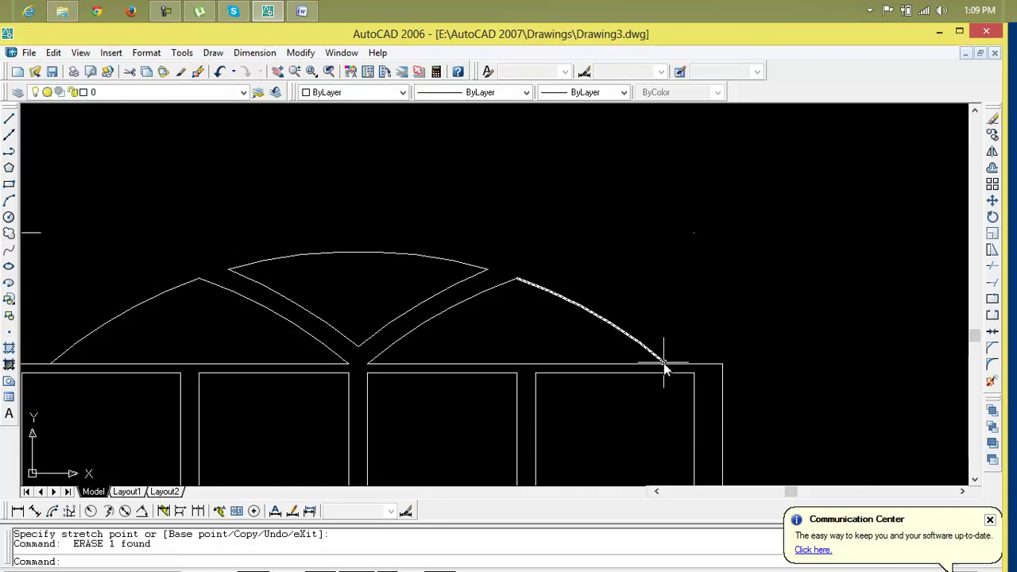
scroll(688, 340, down, 3)
key(ctrl+z)
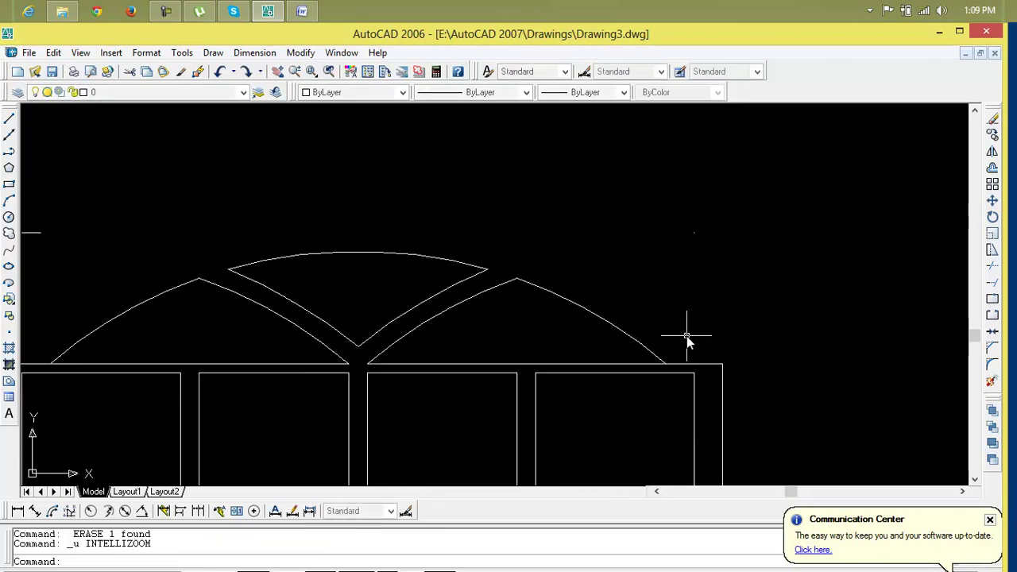
key(ctrl+z)
Step: Try to stretch the outer arch's left end to the upper-left corner of the outer frame
scroll(695, 357, down, 2)
scroll(381, 337, up, 3)
click(318, 310)
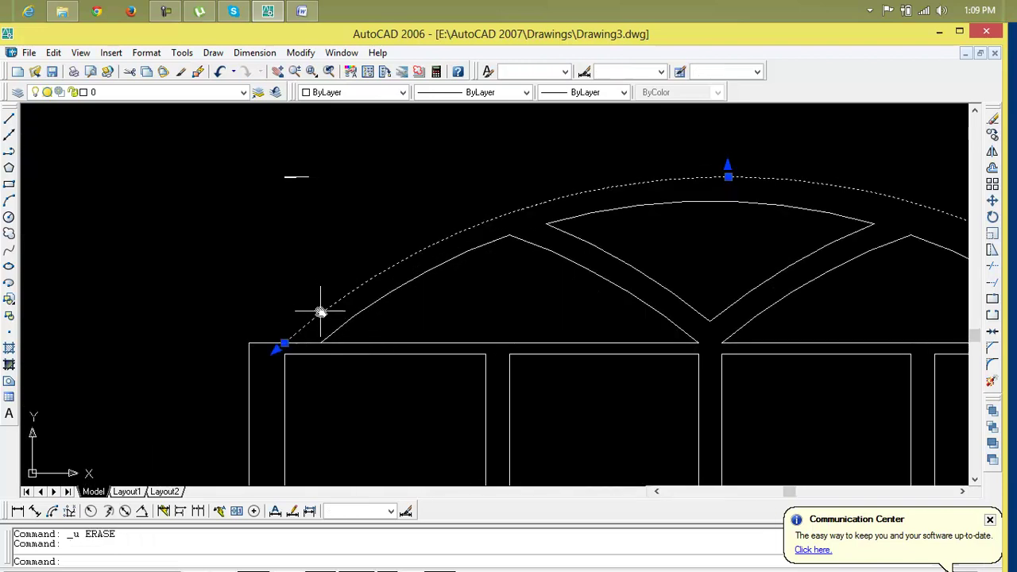
click(284, 343)
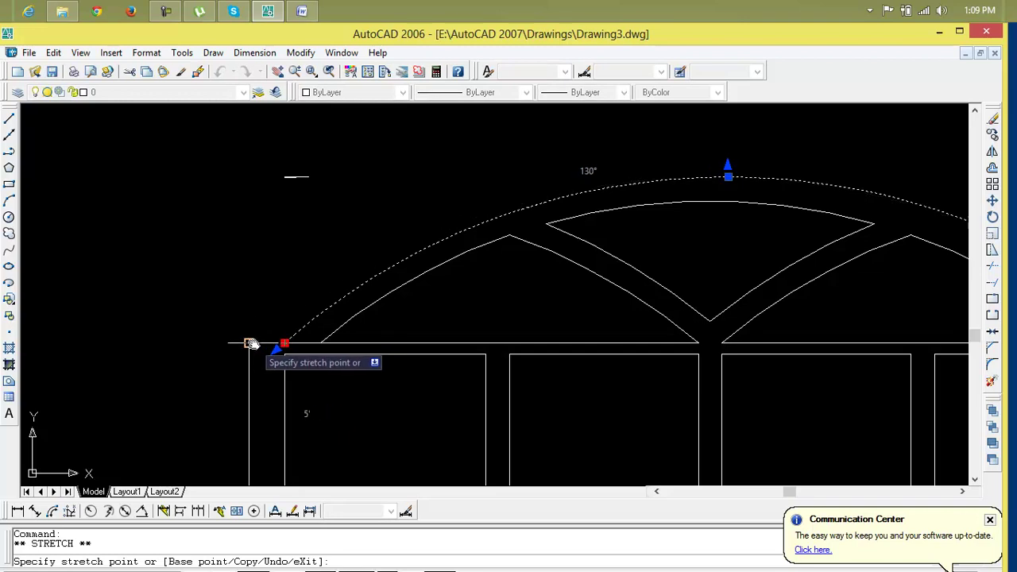
click(248, 343)
key(ctrl+z)
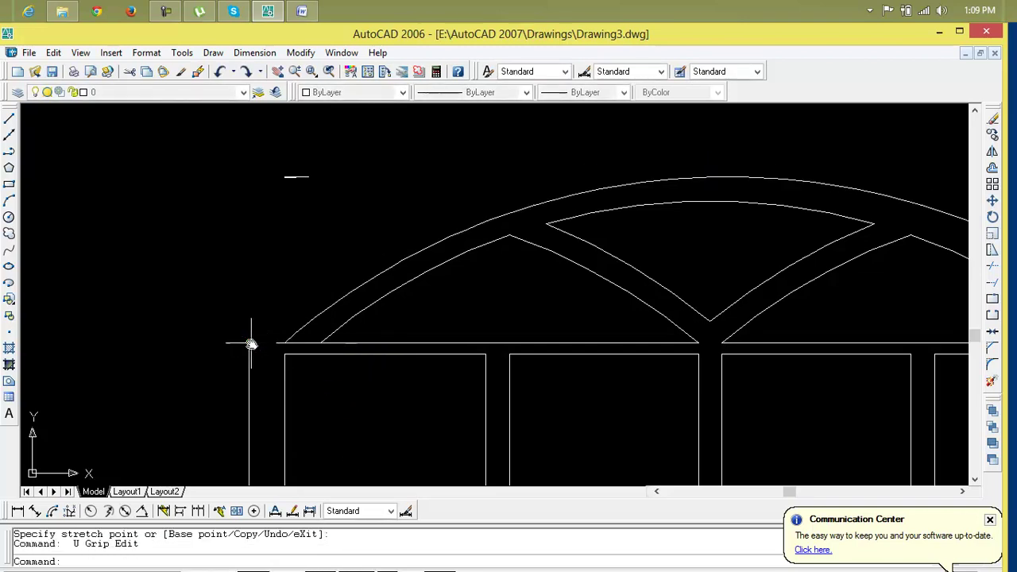
scroll(340, 274, down, 2)
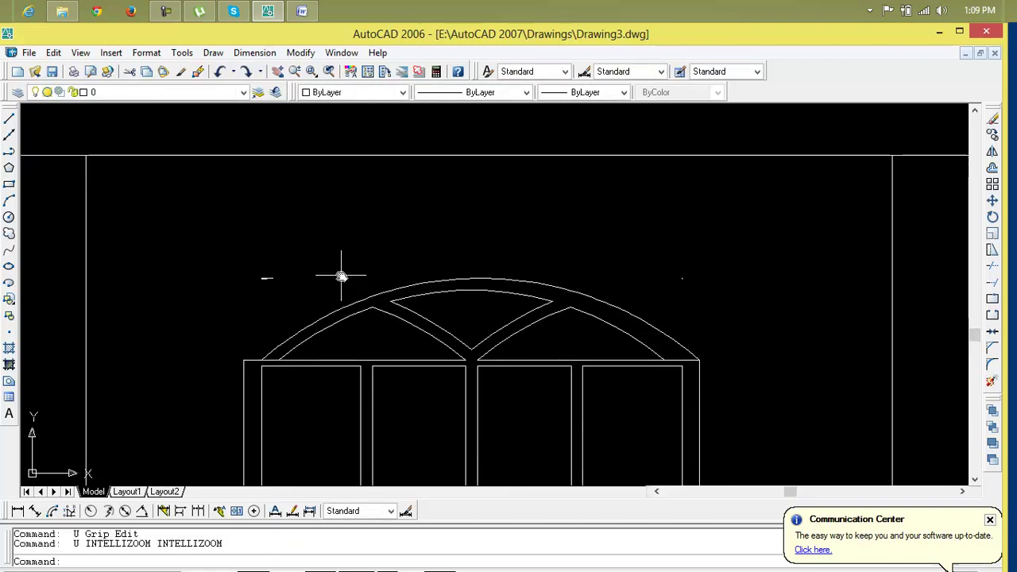
key(ctrl+z)
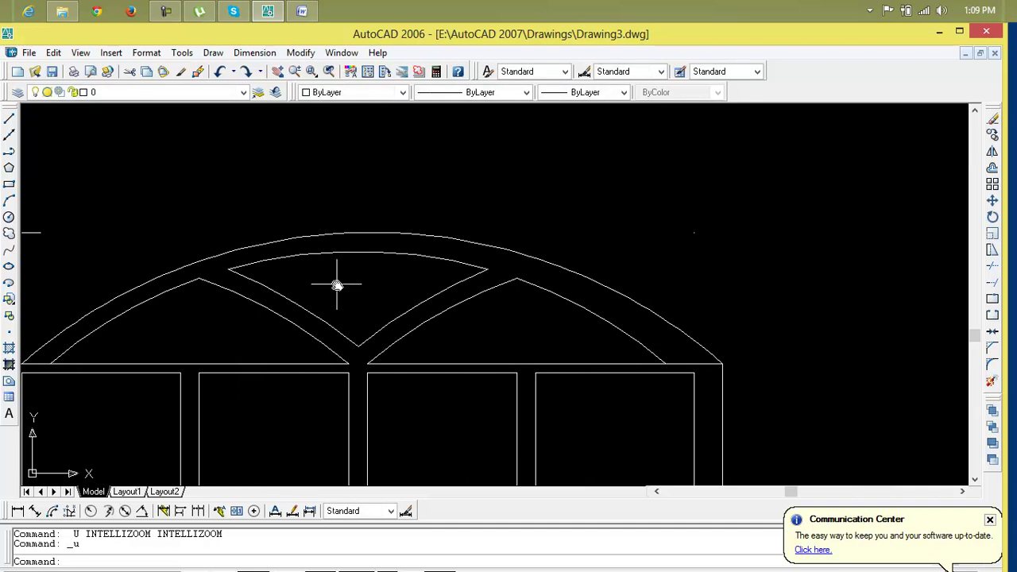
key(ctrl+y)
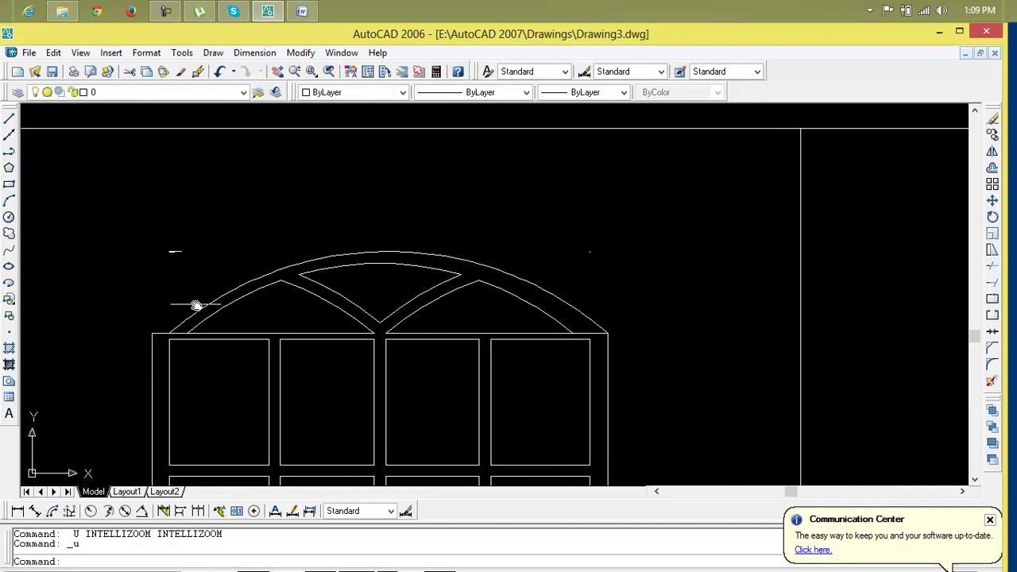
Step: Stretch the outer arch's left end to the outer frame's upper-left corner so the arch spans the full frame width
click(195, 311)
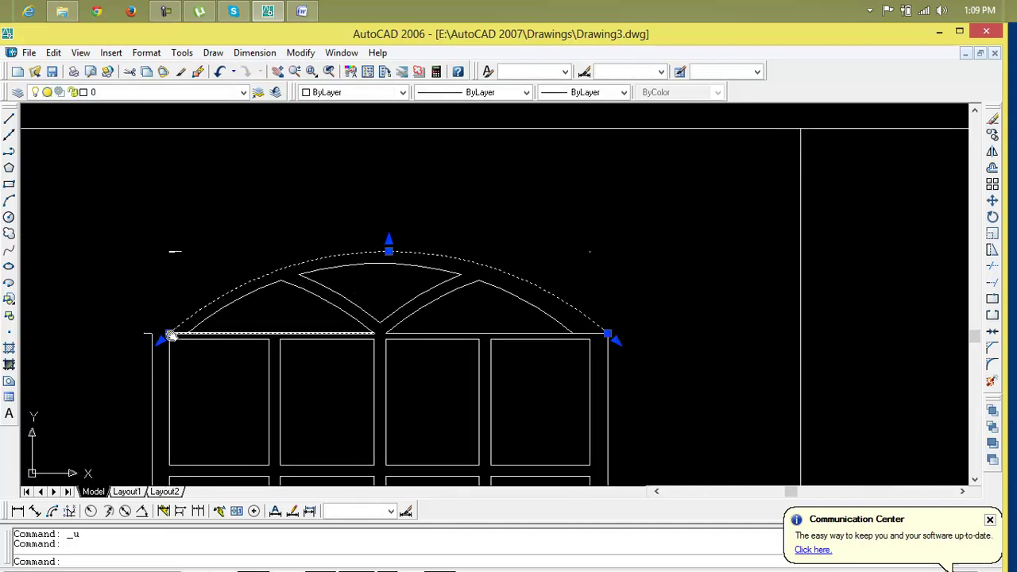
click(168, 334)
click(151, 334)
click(151, 334)
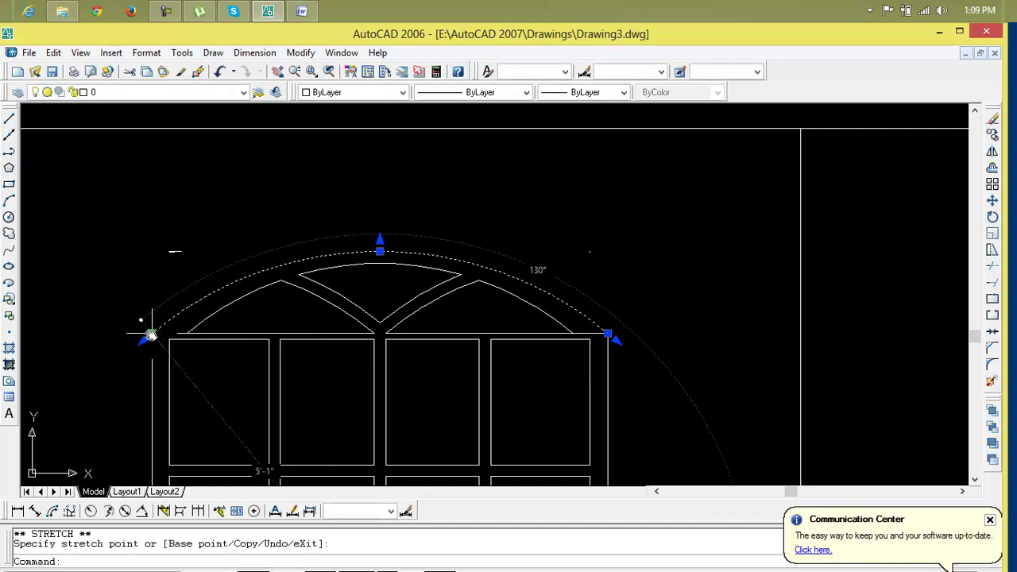
key(space)
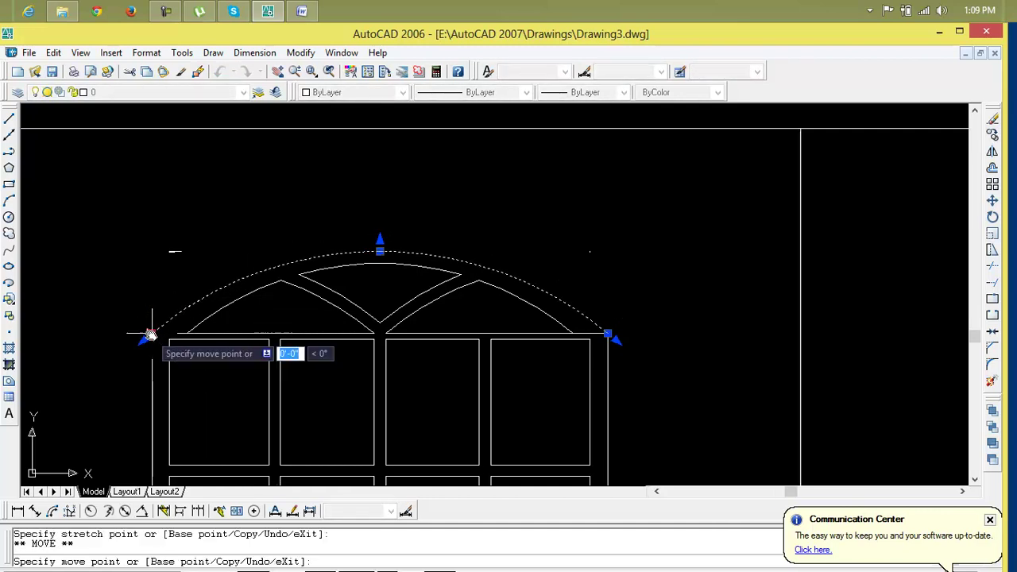
key(space)
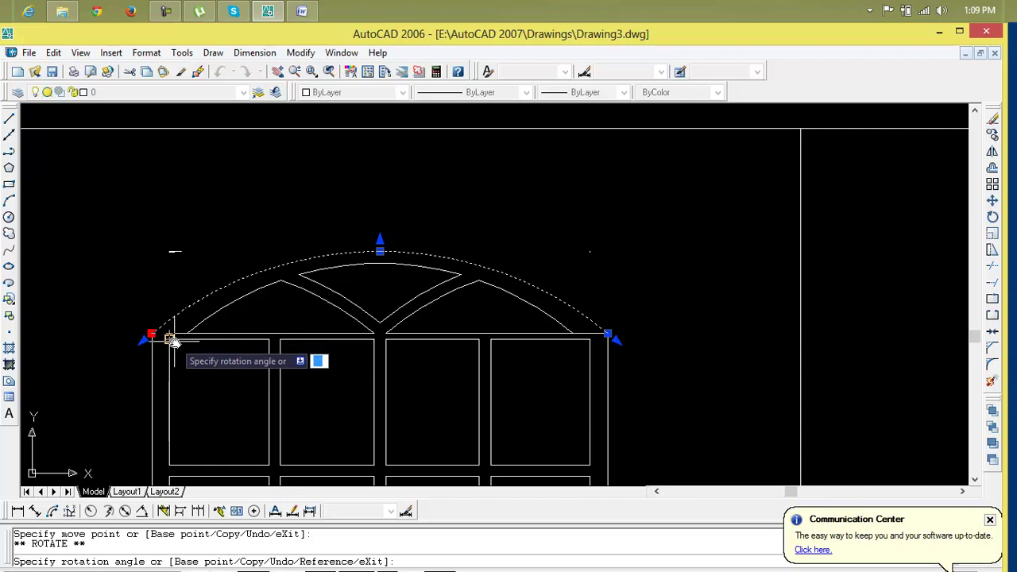
key(space)
key(Escape)
key(Escape)
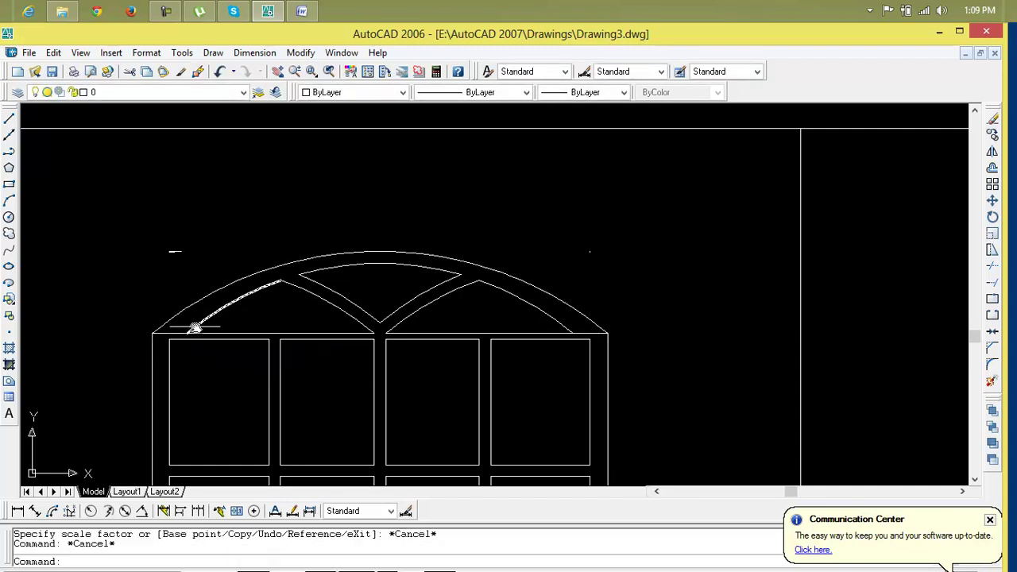
Step: Try to stretch the left inner arc's lower end outward along the arch base, and undo the change
scroll(208, 328, down, 3)
scroll(270, 331, up, 1)
scroll(259, 328, up, 3)
click(217, 324)
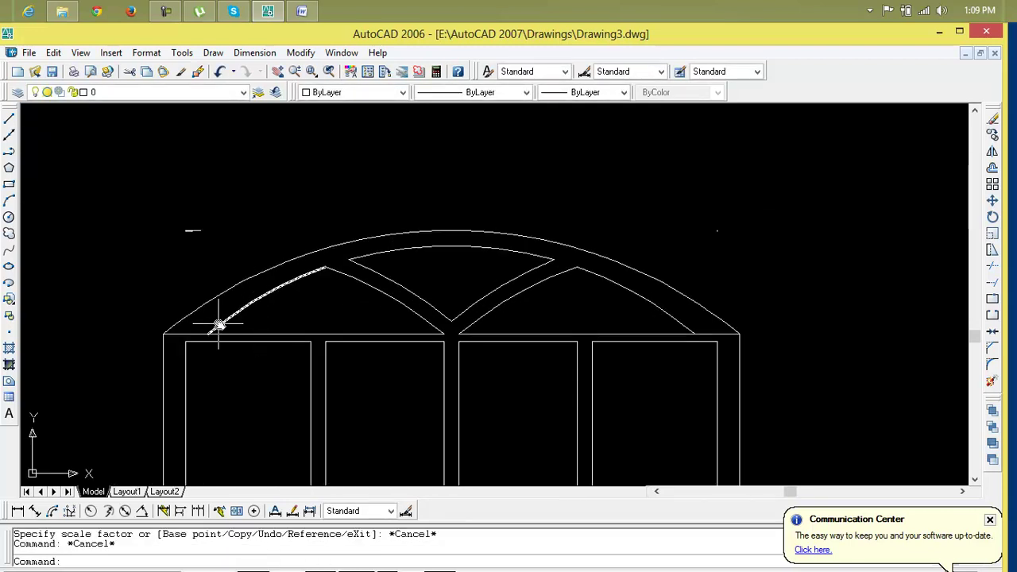
click(207, 334)
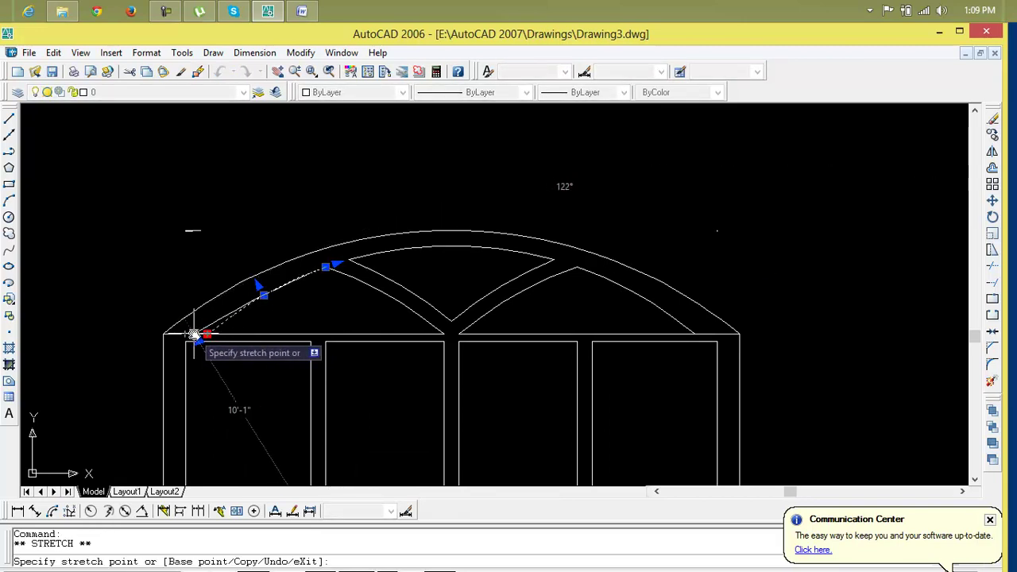
click(191, 334)
key(ctrl+z)
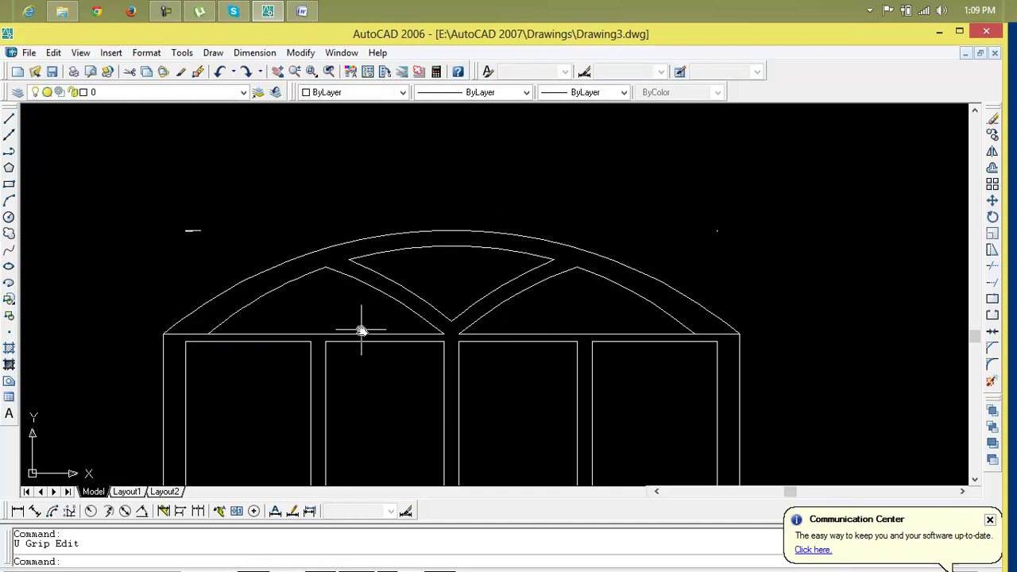
scroll(361, 329, down, 2)
scroll(568, 343, up, 8)
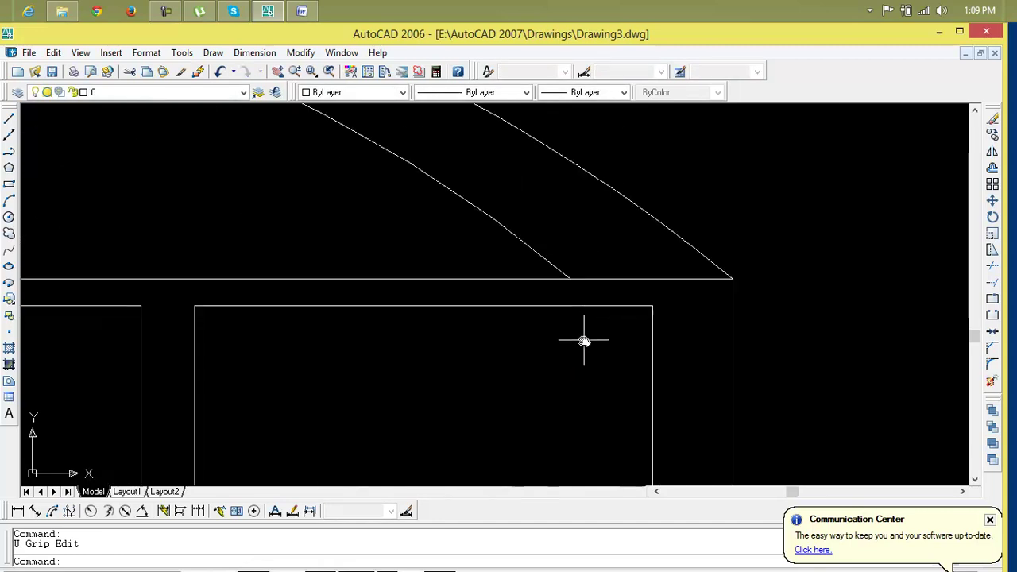
text(tr)
key(Return)
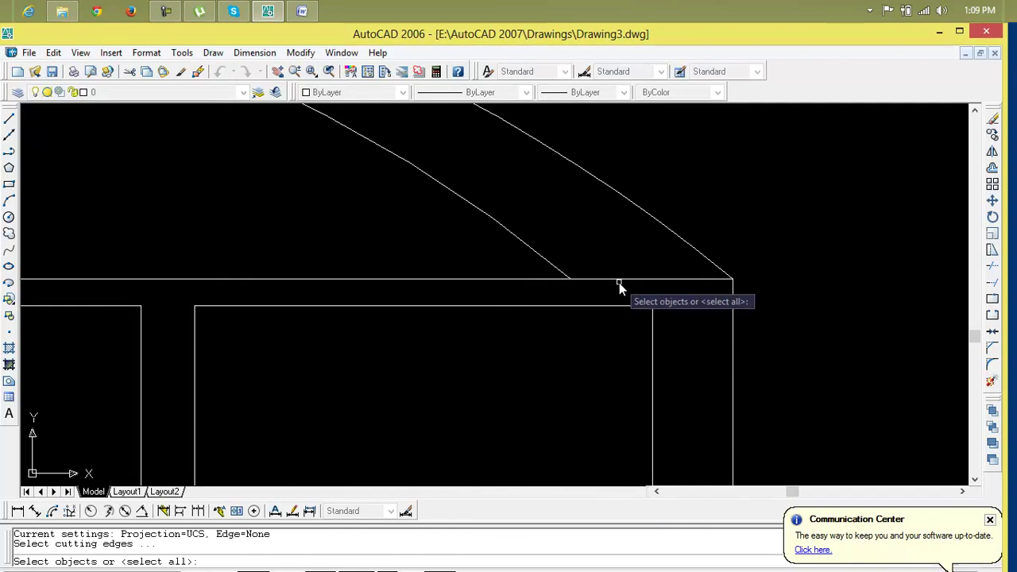
click(619, 281)
click(654, 279)
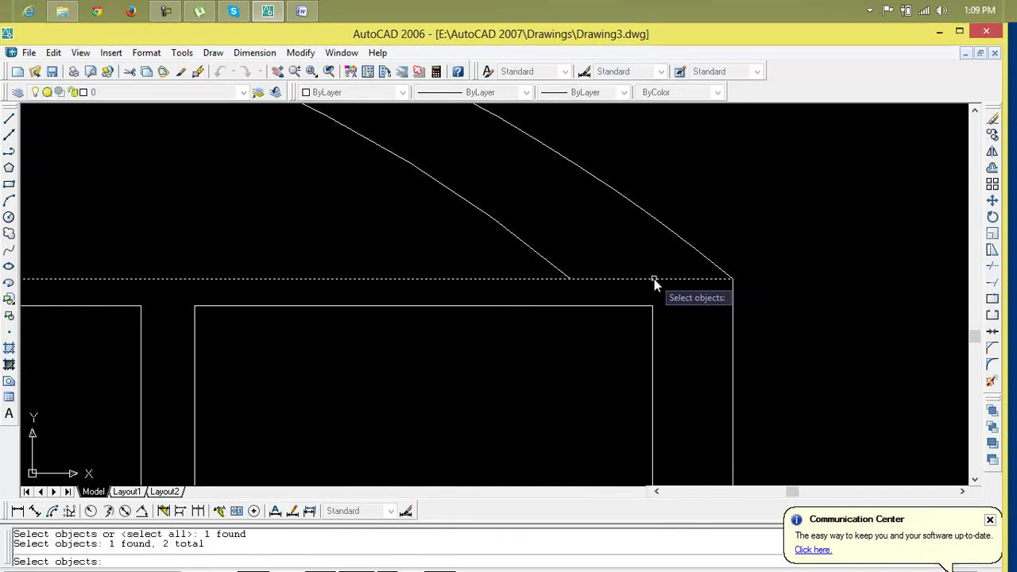
key(Escape)
key(Escape)
key(Escape)
text(tr)
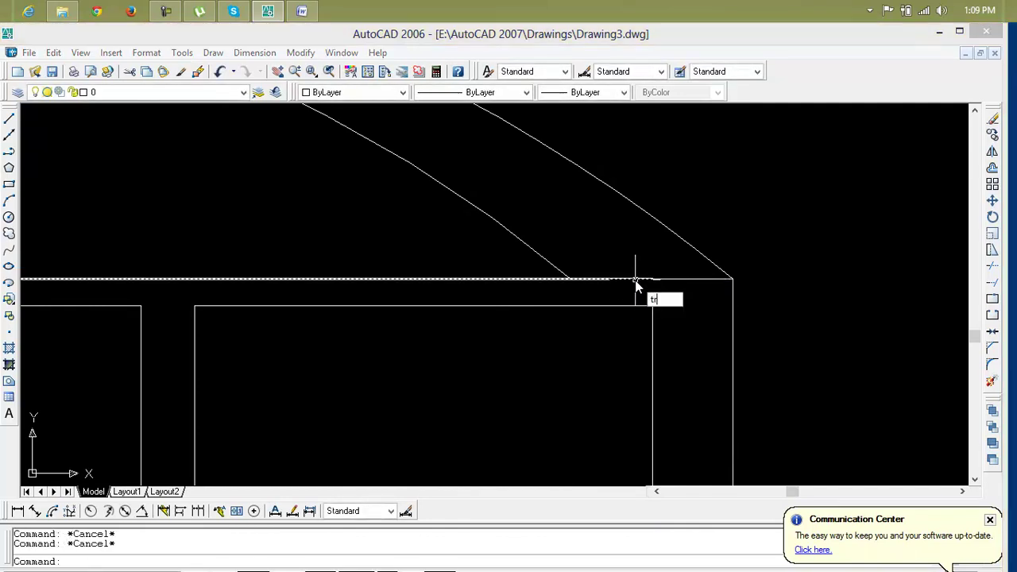
key(Return)
key(Return)
scroll(669, 284, down, 4)
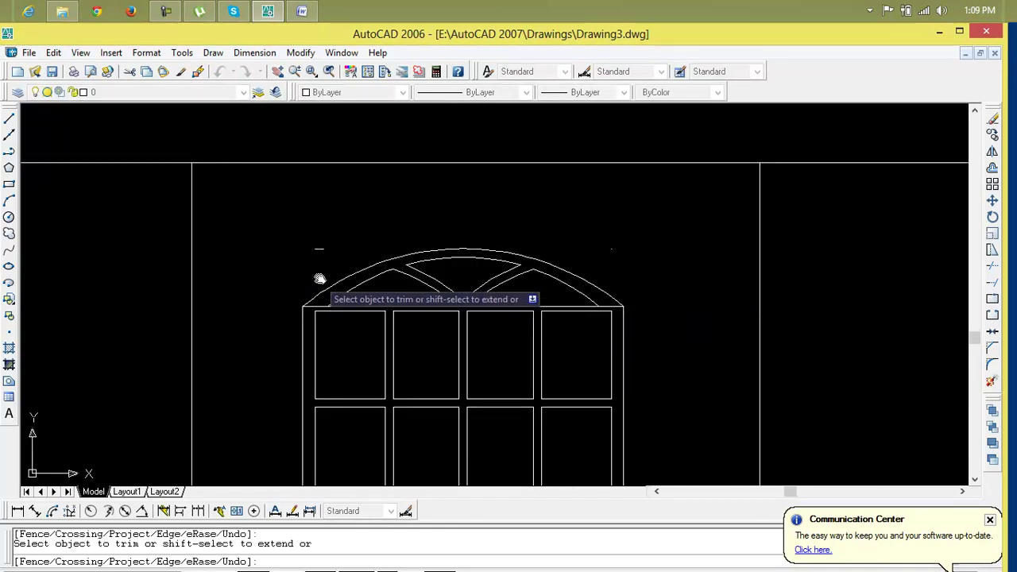
key(Escape)
Step: Erase the leftover short lines on both sides of the window's arch
click(342, 234)
click(310, 251)
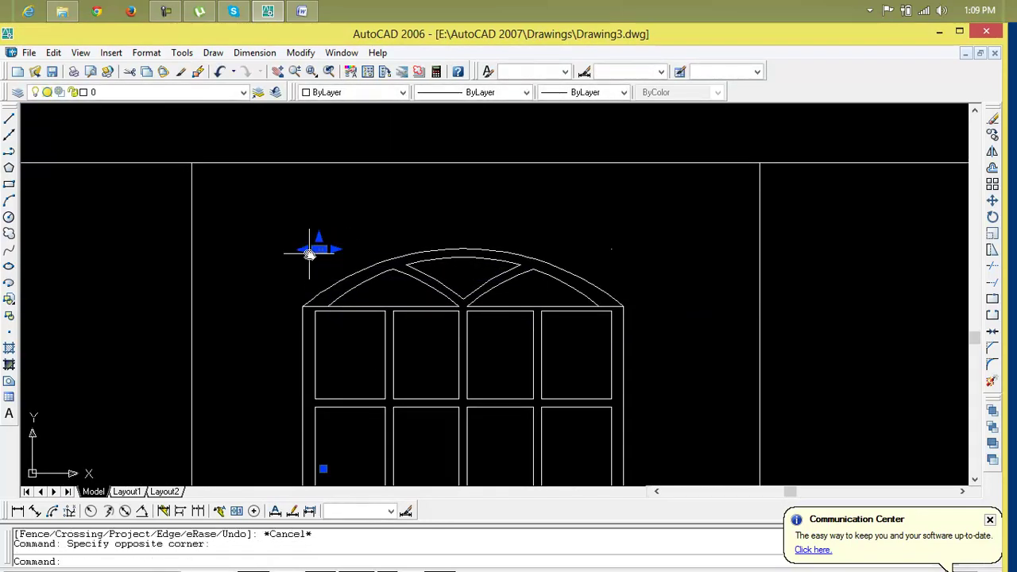
key(Delete)
click(645, 243)
click(572, 274)
scroll(494, 316, down, 3)
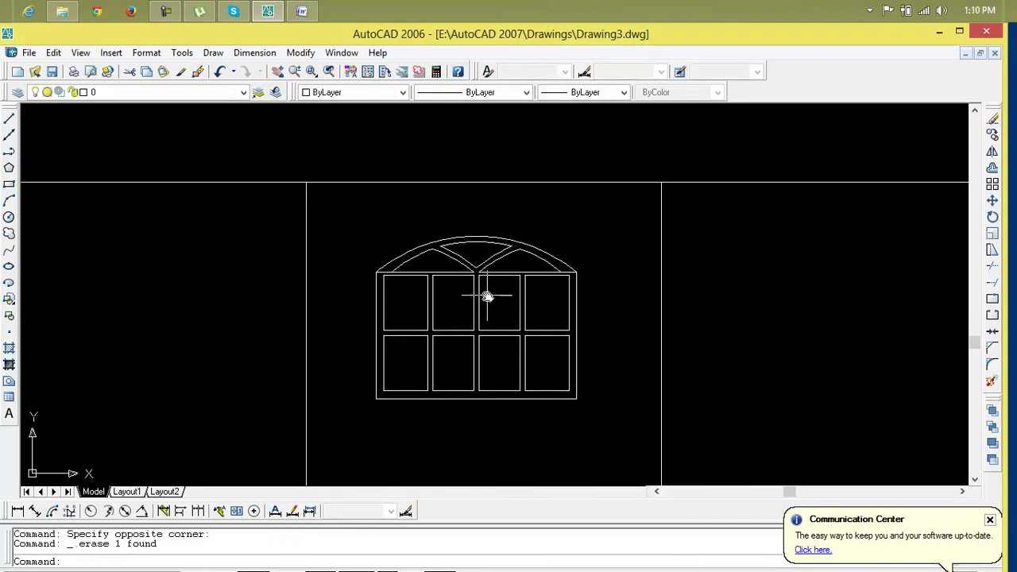
text(h)
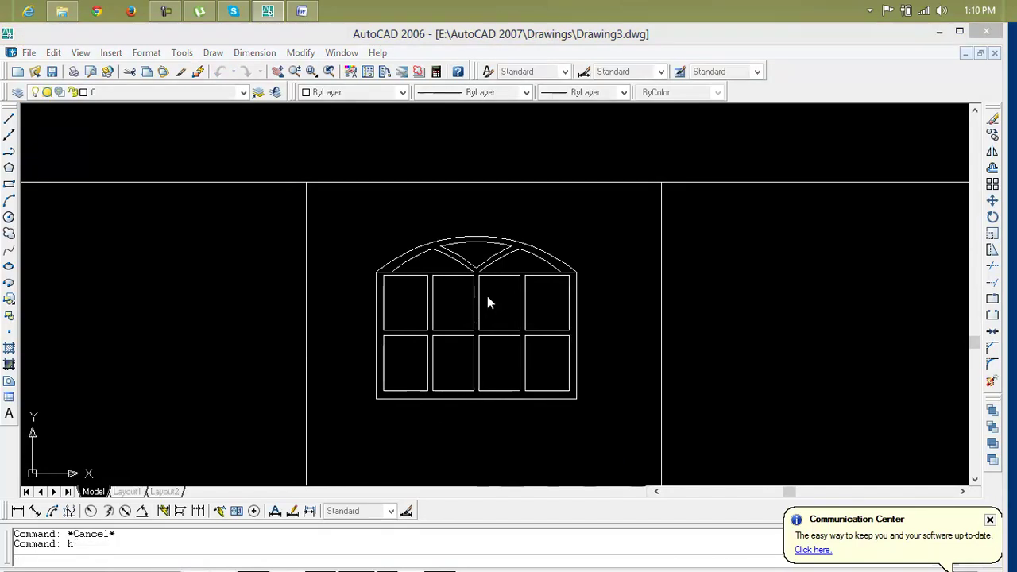
key(Return)
click(448, 88)
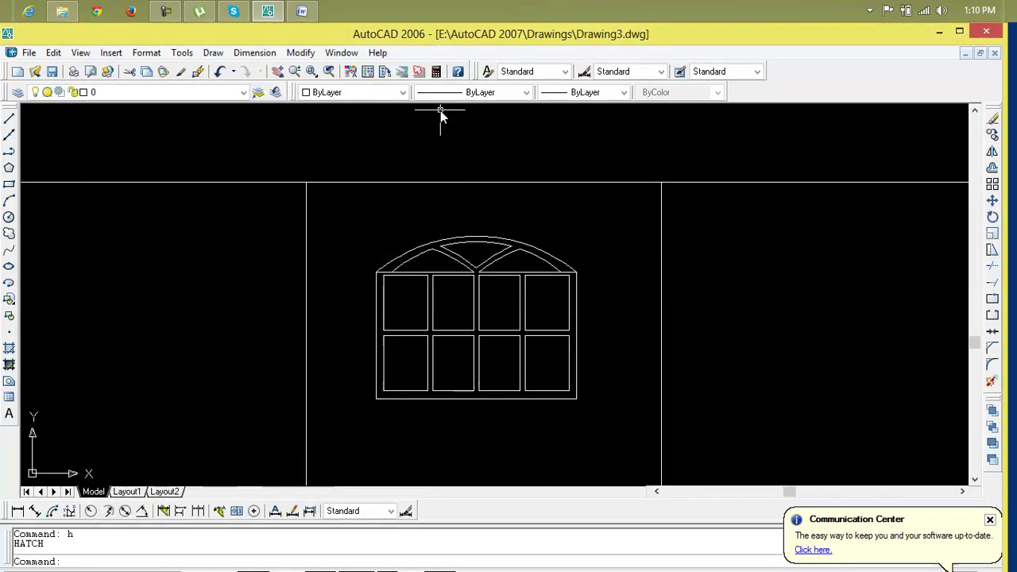
key(Escape)
Step: Start creating polyline boundaries by picking a point inside each of the window's eight rectangular panes
text(bo)
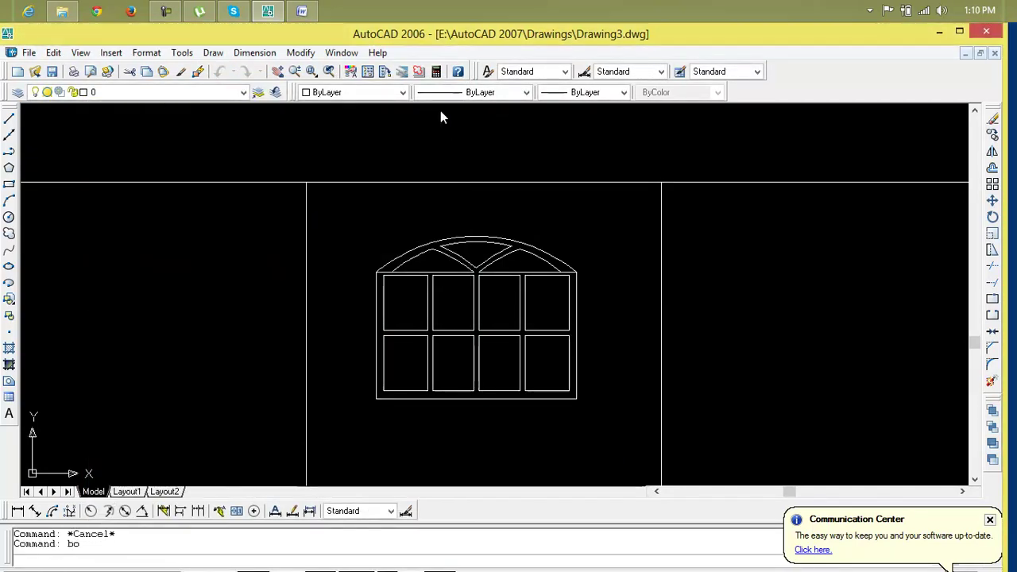
key(Return)
click(110, 127)
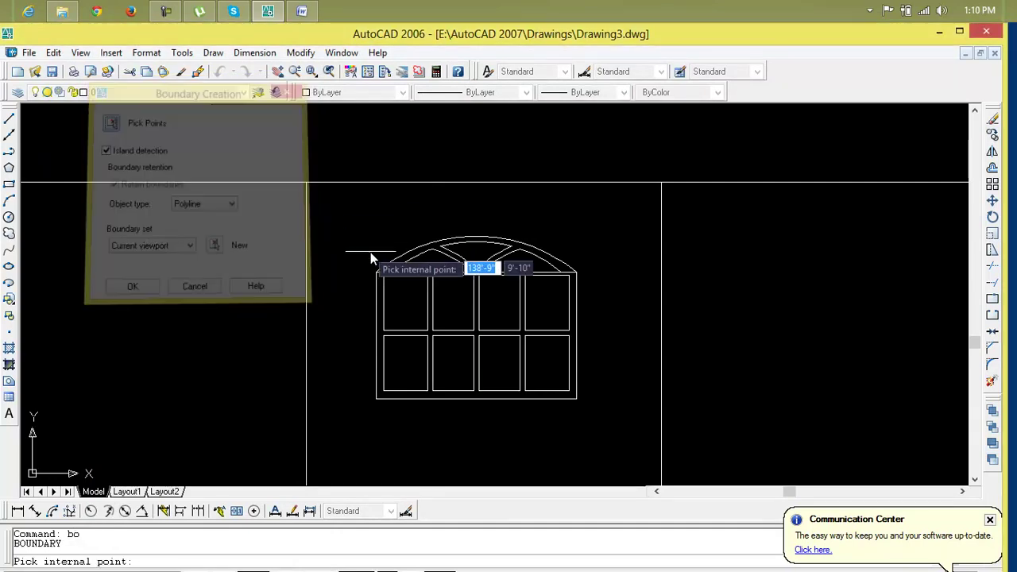
click(404, 294)
click(454, 309)
click(493, 309)
click(538, 318)
click(537, 352)
click(495, 359)
click(440, 358)
click(419, 357)
Step: Add the arch's glass segments and the surrounding frame band to the picked areas and create the boundaries
scroll(428, 276, up, 3)
click(509, 231)
click(582, 243)
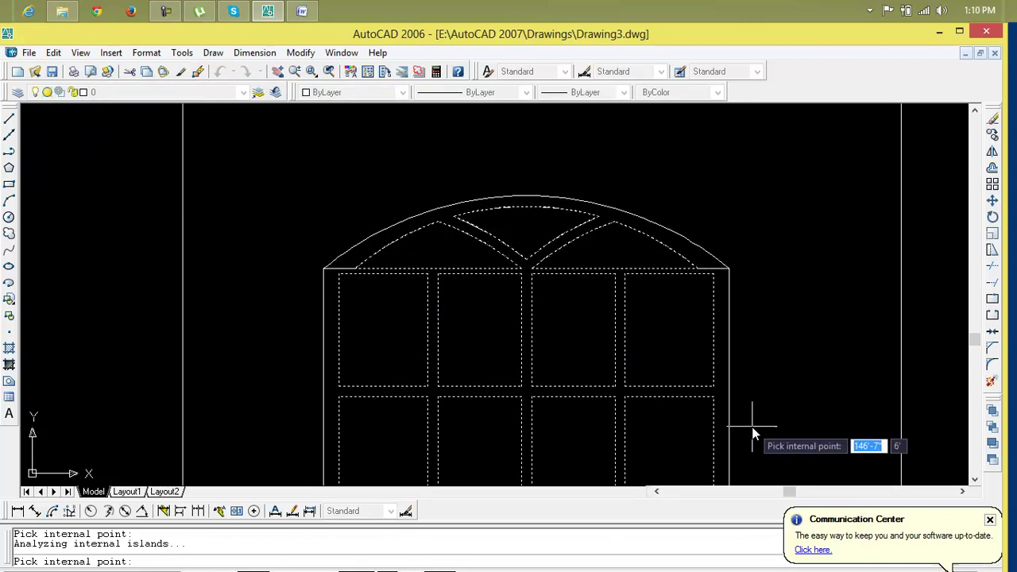
click(367, 264)
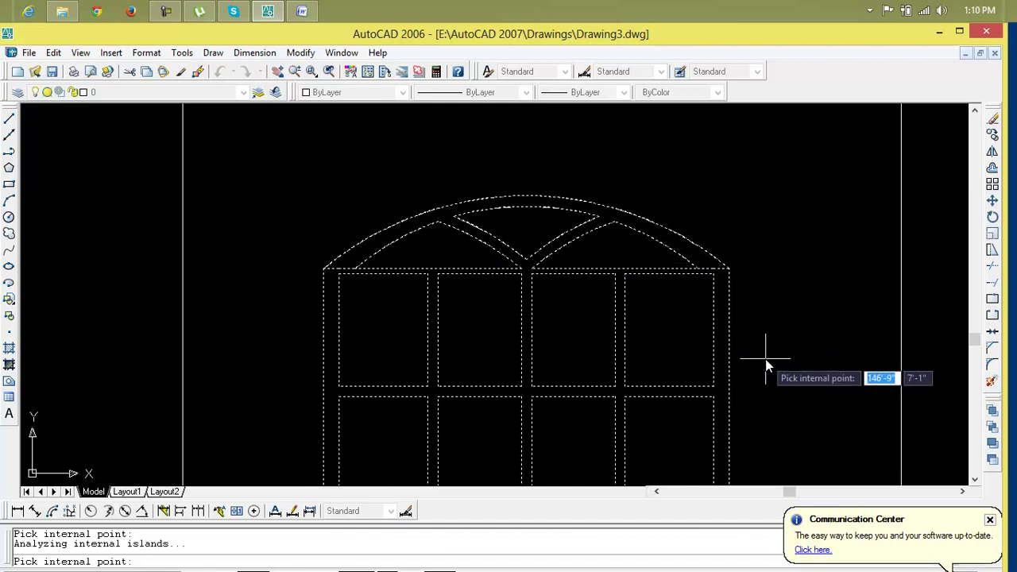
key(Return)
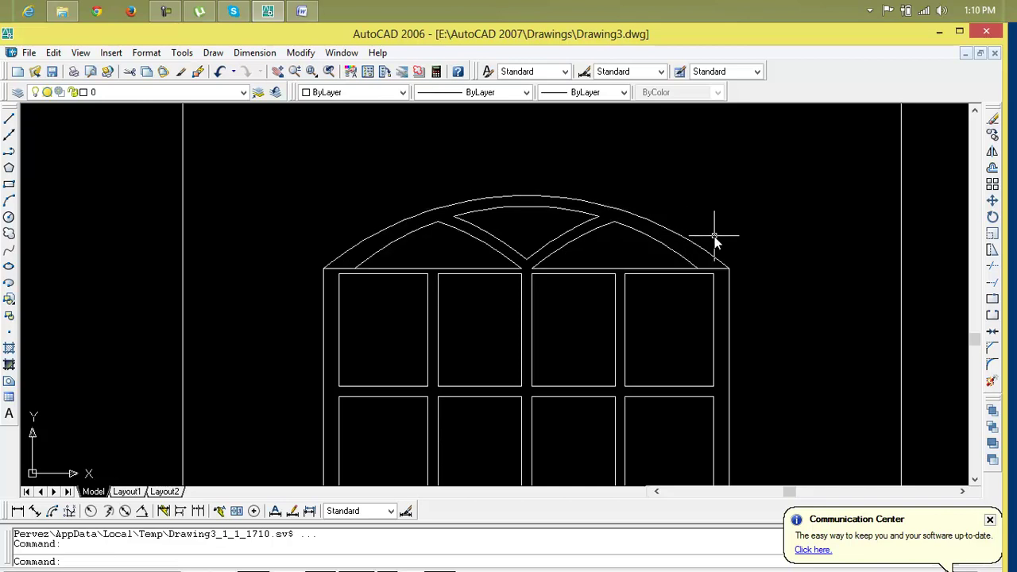
Step: Start a one-colour blue gradient fill using the centre gradient style, with the tint reduced to a deeper blue
key(Escape)
key(Escape)
text(h)
key(Return)
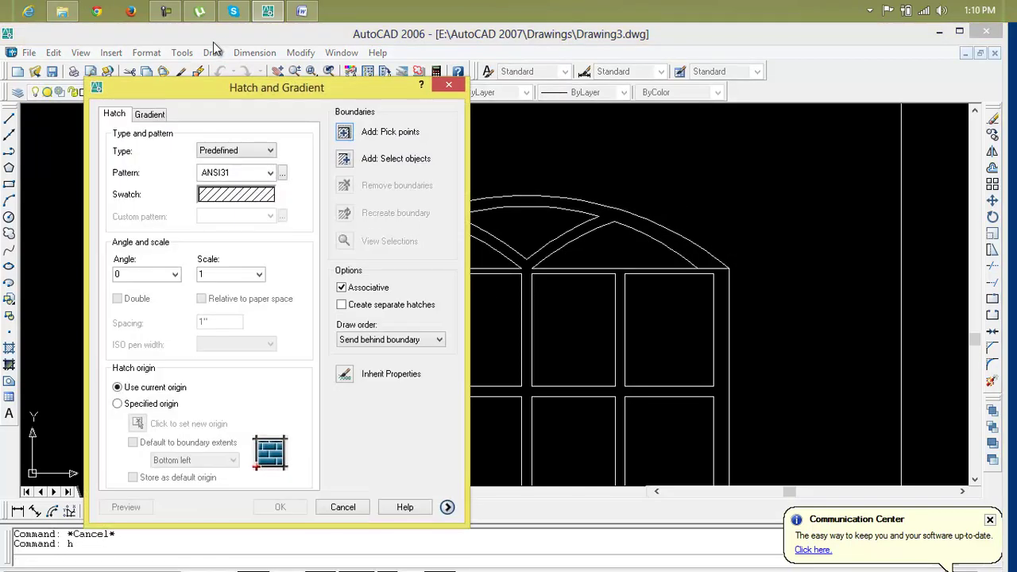
click(149, 116)
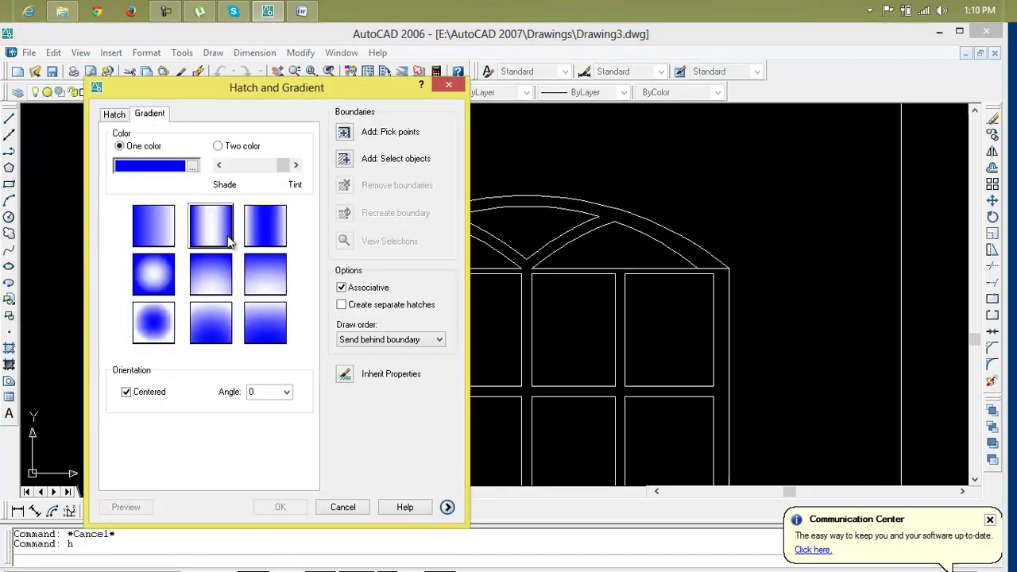
mouse_move(281, 165)
mouse_down()
mouse_move(252, 167)
mouse_move(262, 166)
mouse_up()
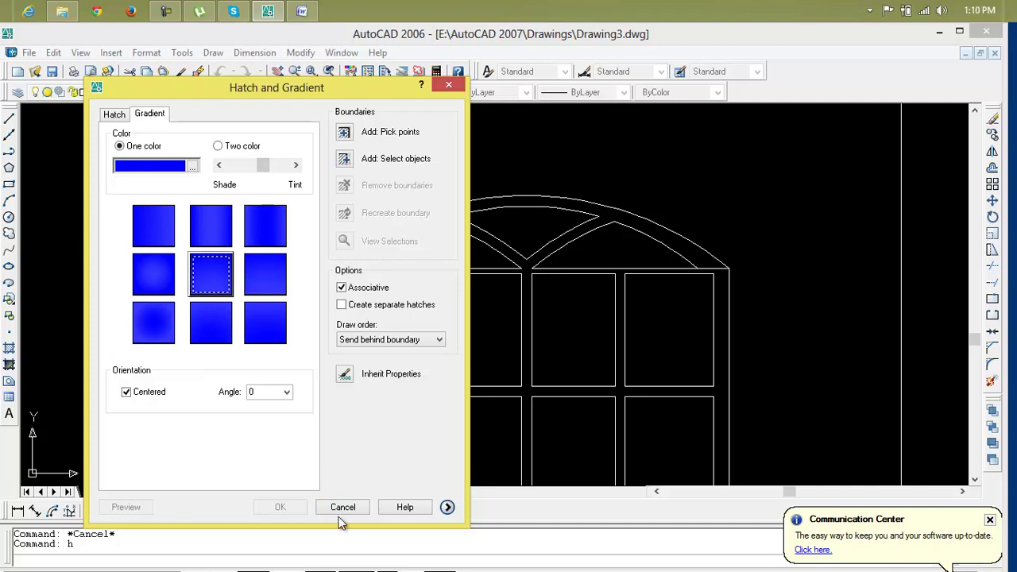
Step: Select the outlines of the four panes in the window's left half as boundaries for the gradient
click(362, 156)
click(462, 349)
click(439, 351)
click(436, 351)
click(429, 355)
click(426, 358)
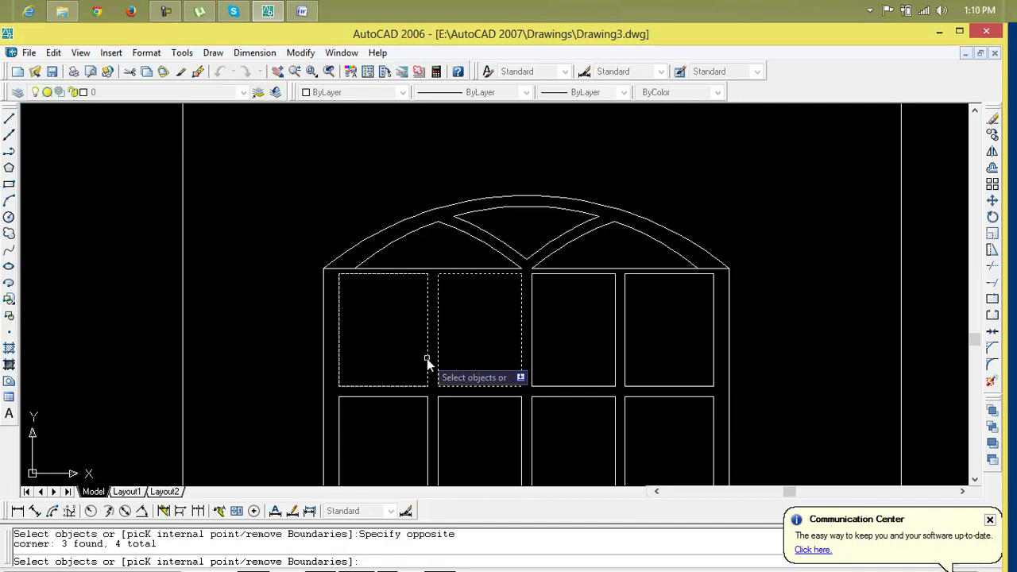
click(427, 405)
click(458, 397)
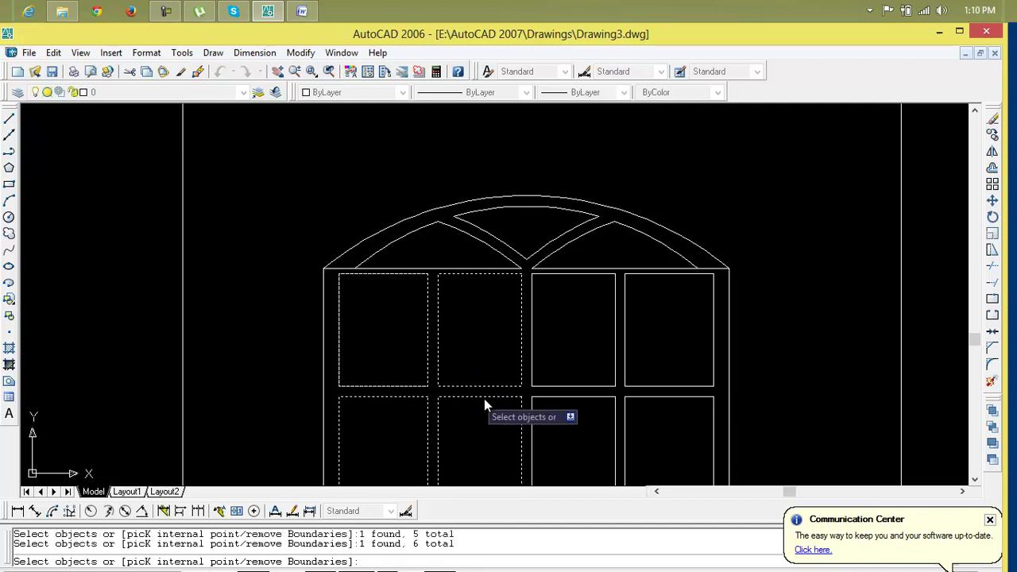
Step: Add the outlines of the four panes in the window's right half and apply the blue gradient fill
click(537, 400)
click(544, 386)
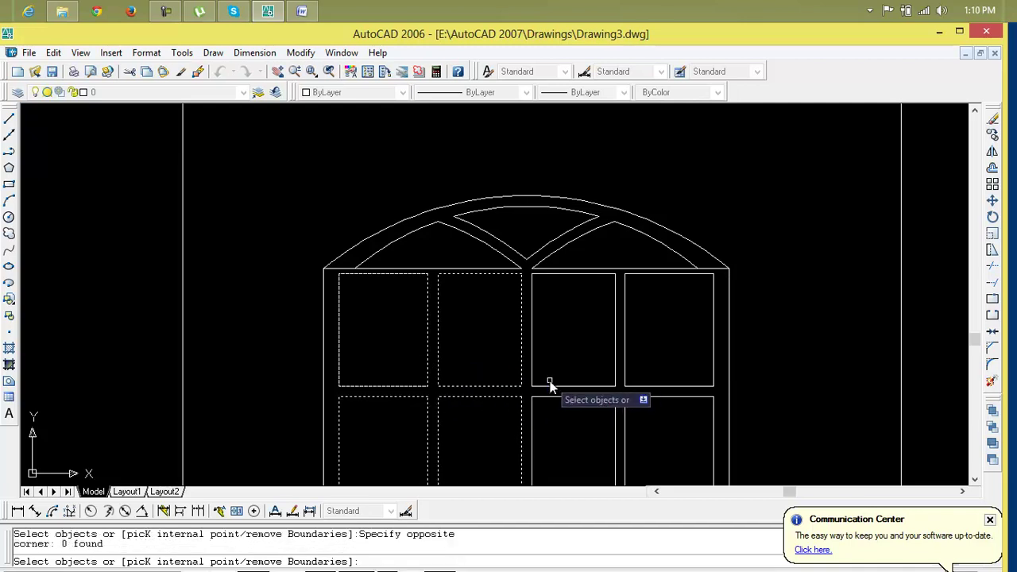
click(550, 386)
click(551, 399)
click(645, 388)
click(649, 400)
scroll(619, 422, down, 2)
middle_drag(618, 425, 524, 382)
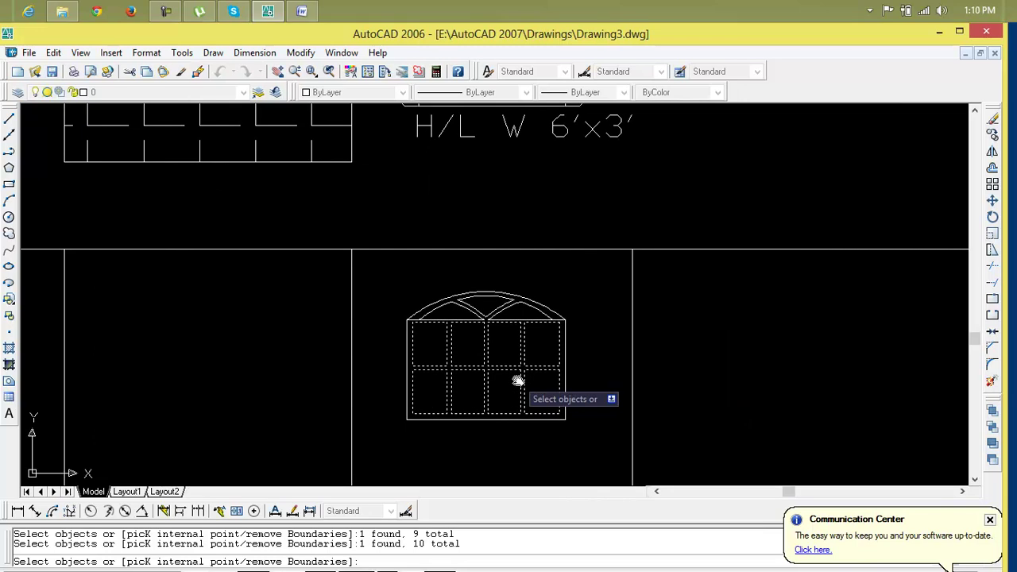
key(Return)
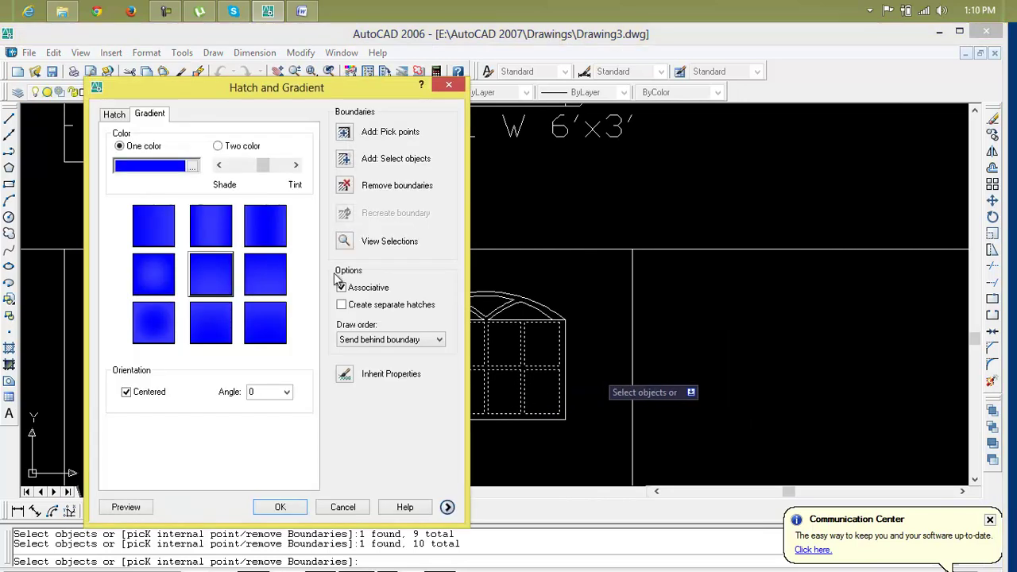
click(141, 511)
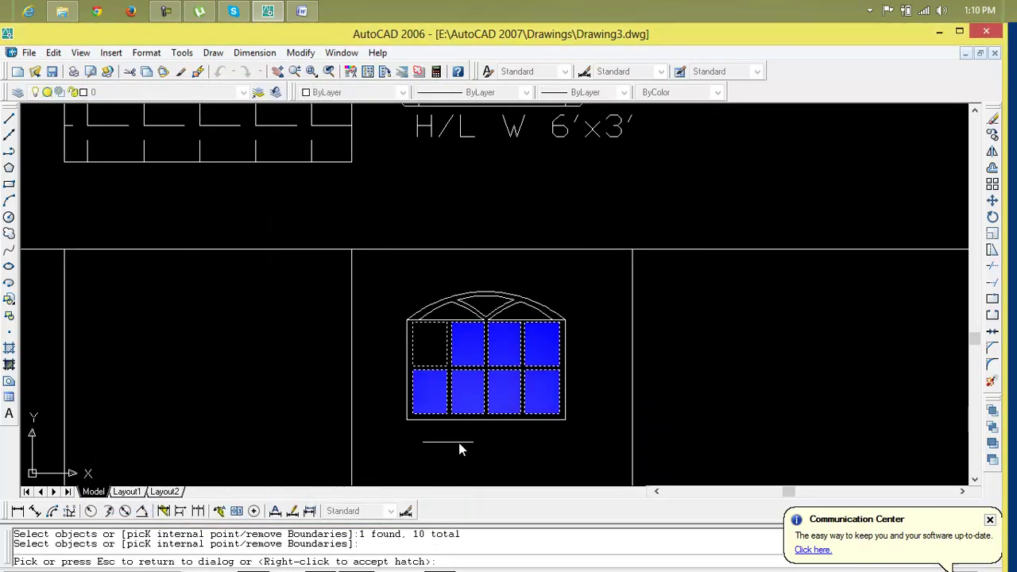
right_click(378, 351)
Step: Fill the remaining empty upper-left pane with the same one-colour blue gradient in the centre style
scroll(406, 350, up, 3)
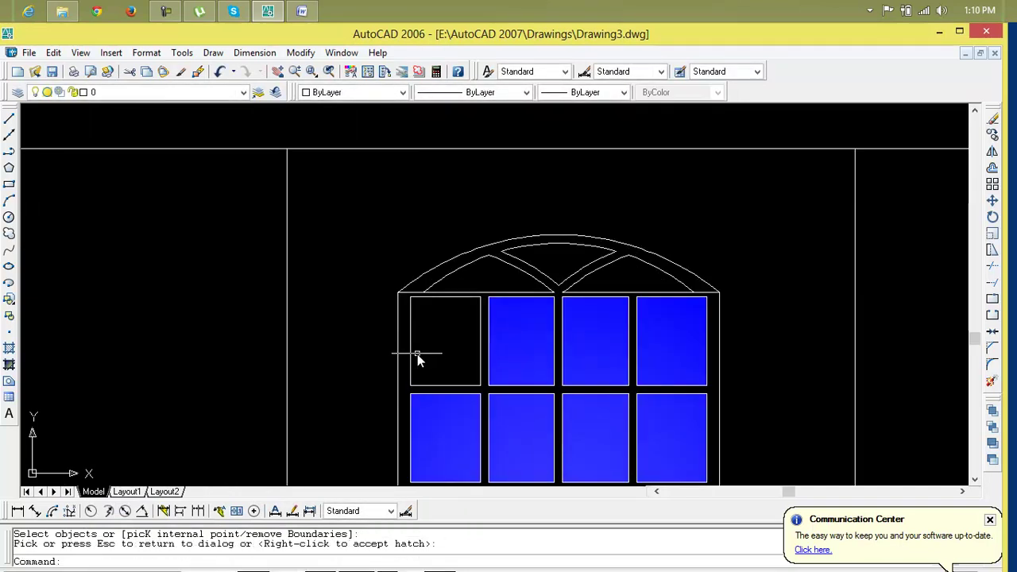
text(h)
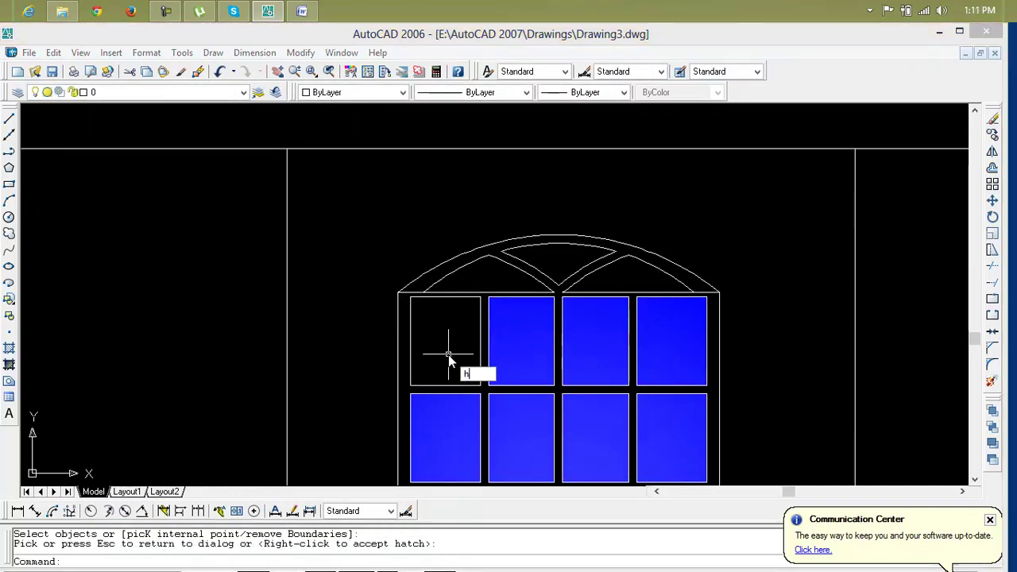
key(Return)
click(147, 114)
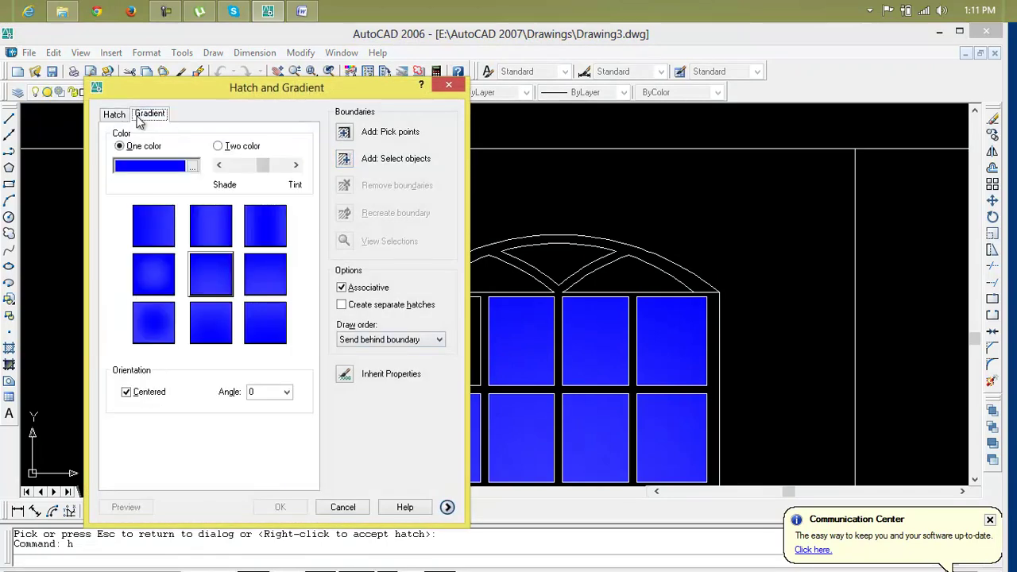
click(213, 289)
click(351, 162)
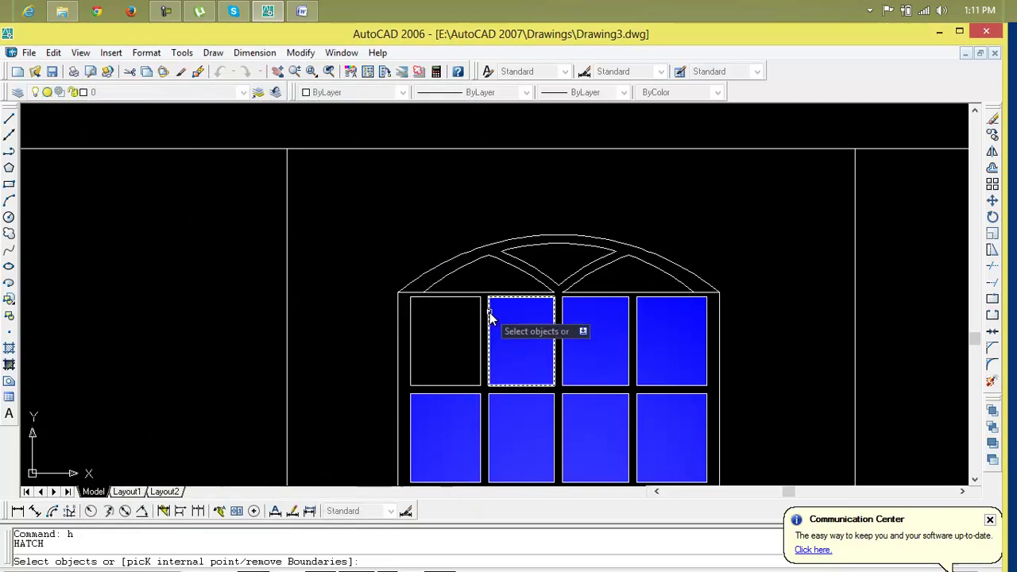
click(476, 311)
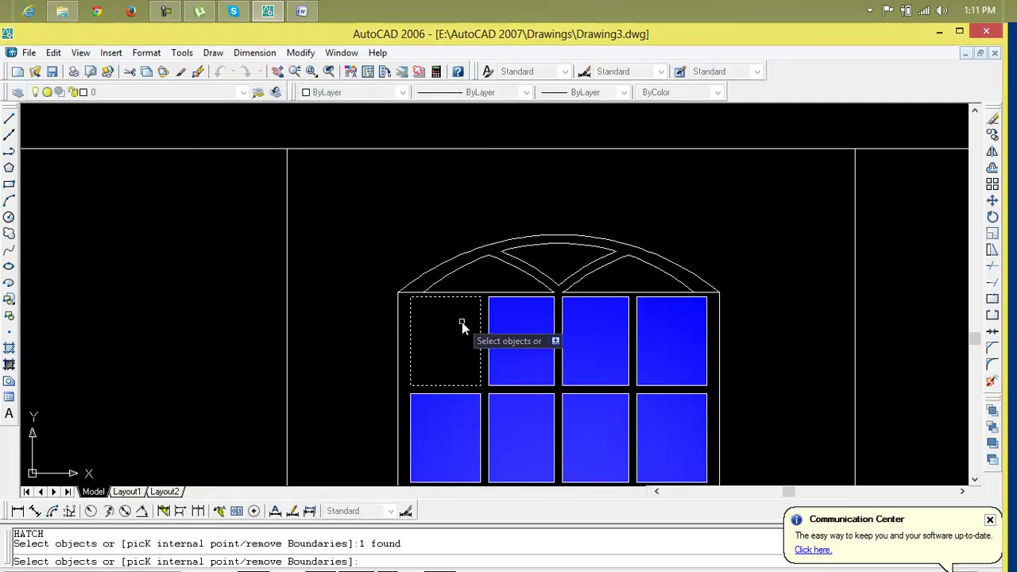
key(Return)
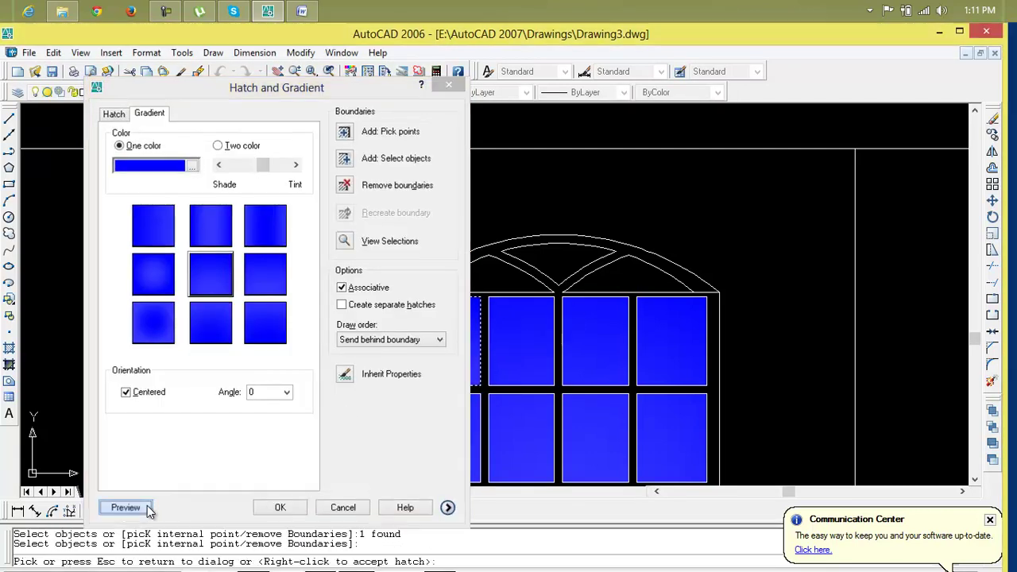
click(127, 507)
click(415, 387)
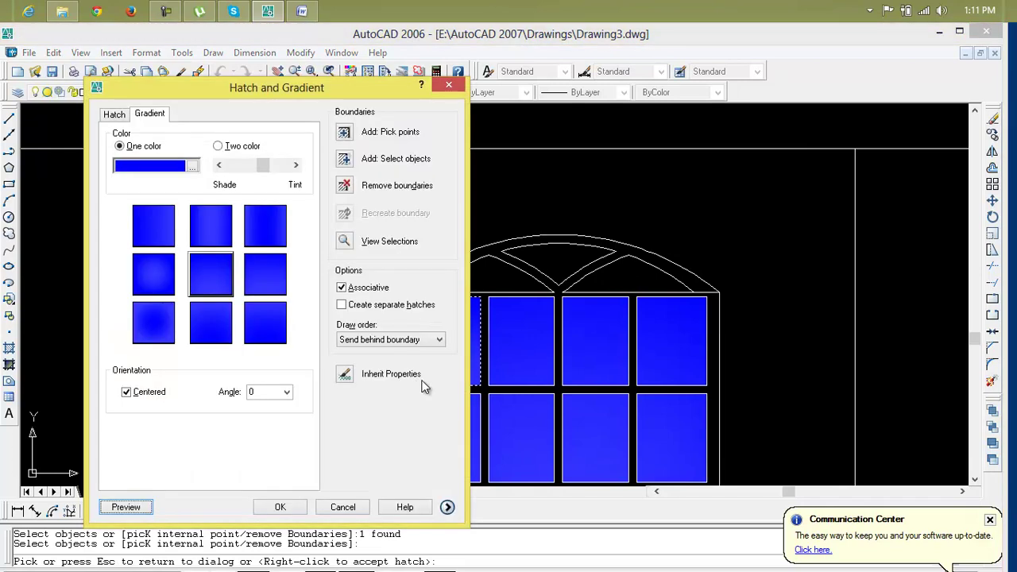
click(280, 506)
Step: Set up another one-colour gradient fill in red (250,5,21) with the vertical-band style in the first row's middle
scroll(572, 357, down, 3)
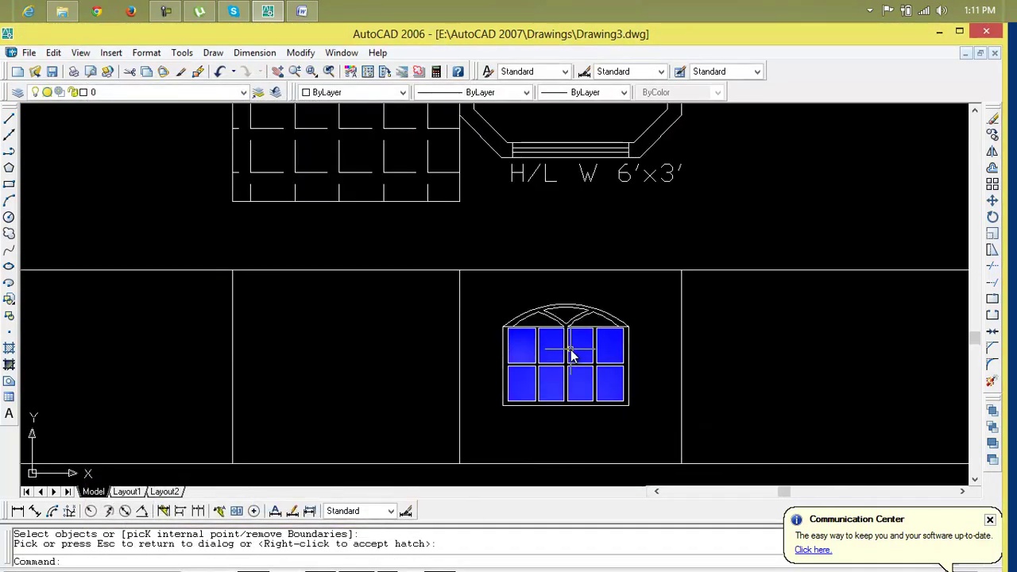
middle_drag(574, 354, 470, 370)
scroll(464, 355, up, 3)
scroll(465, 355, up, 3)
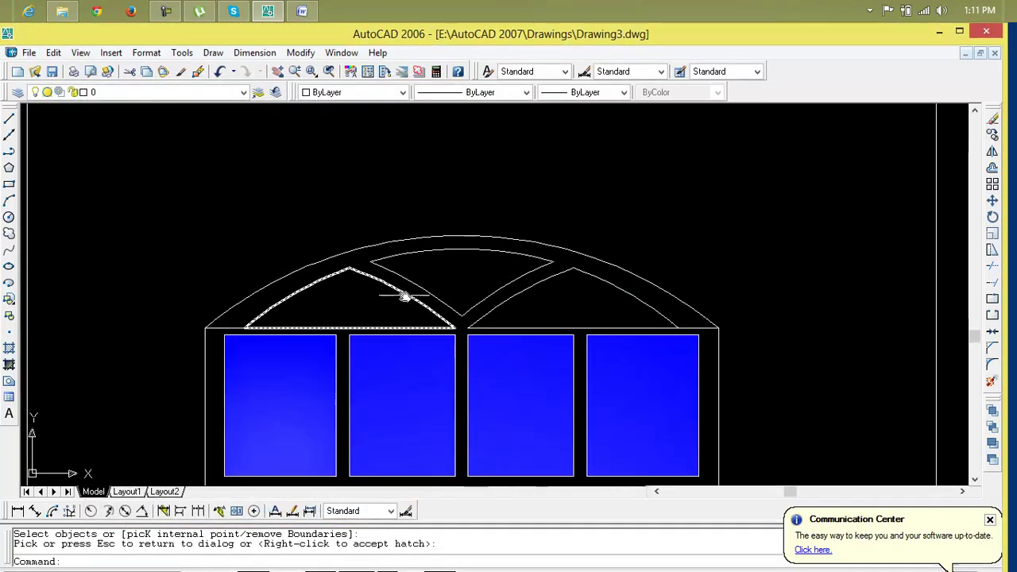
text(h)
key(Return)
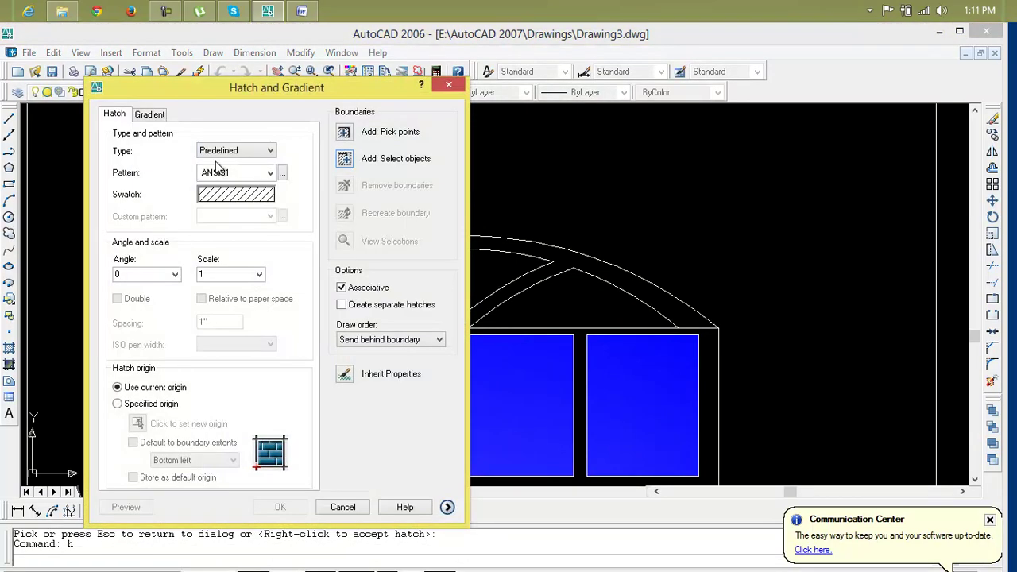
click(151, 114)
click(196, 168)
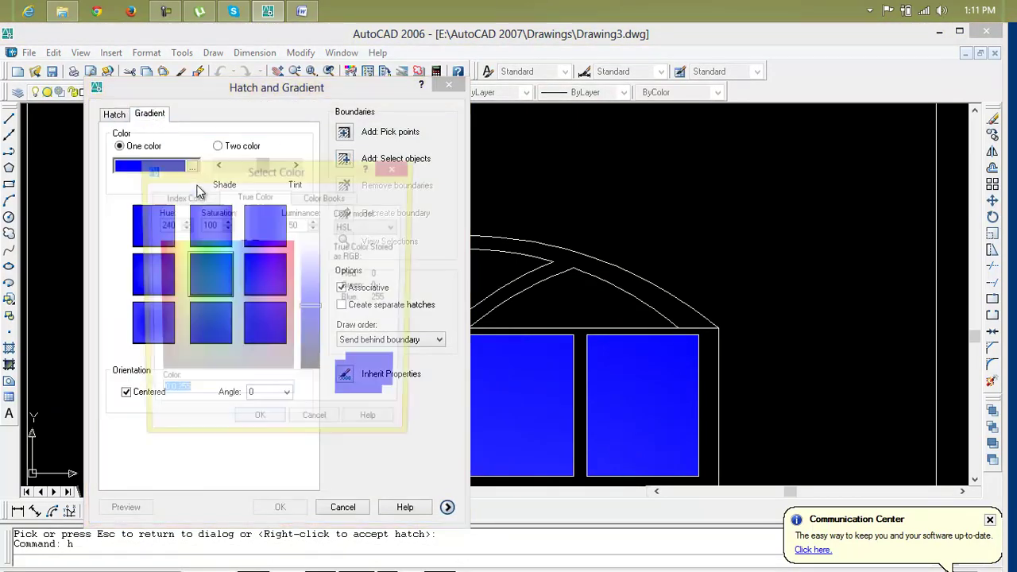
drag(251, 252, 284, 252)
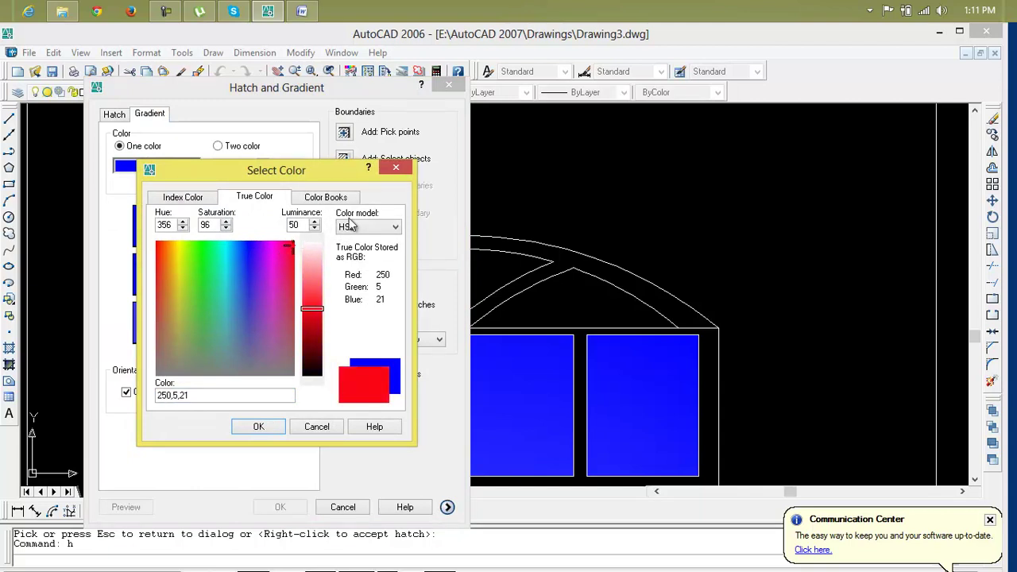
click(278, 427)
click(215, 226)
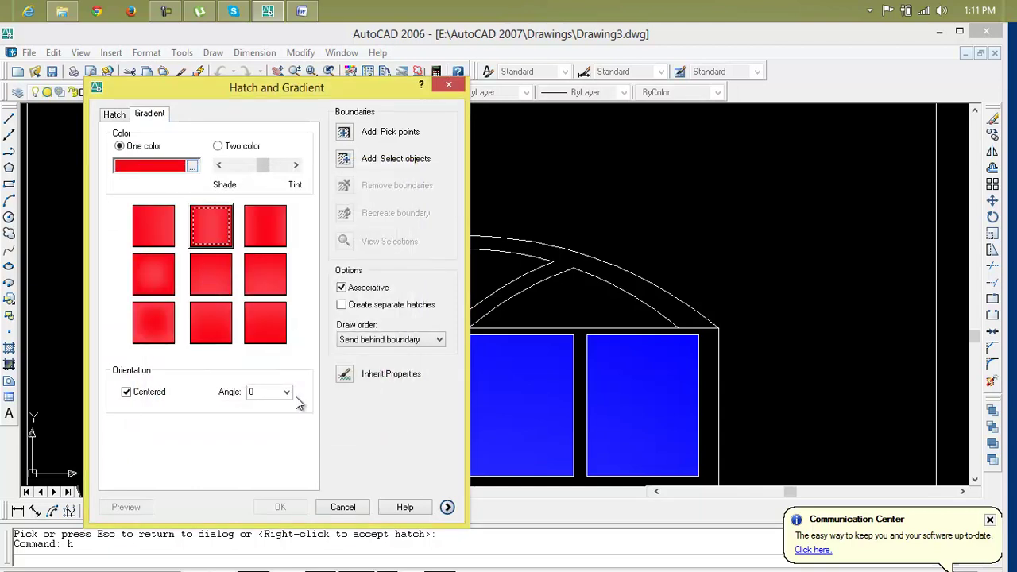
Step: Pick a point inside each of the three glass segments of the window's arch and apply the red gradient
click(357, 133)
click(443, 267)
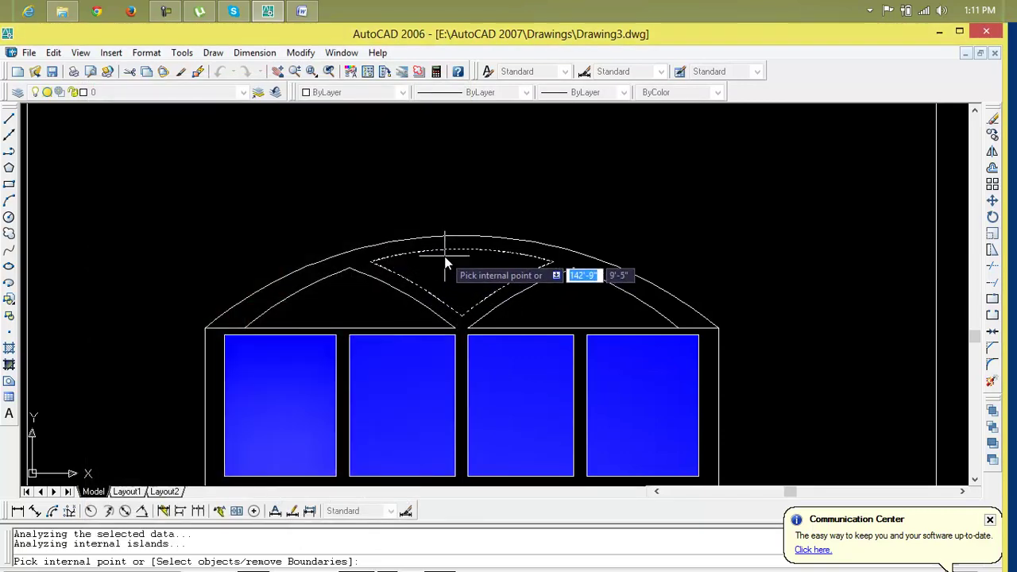
click(342, 285)
click(552, 303)
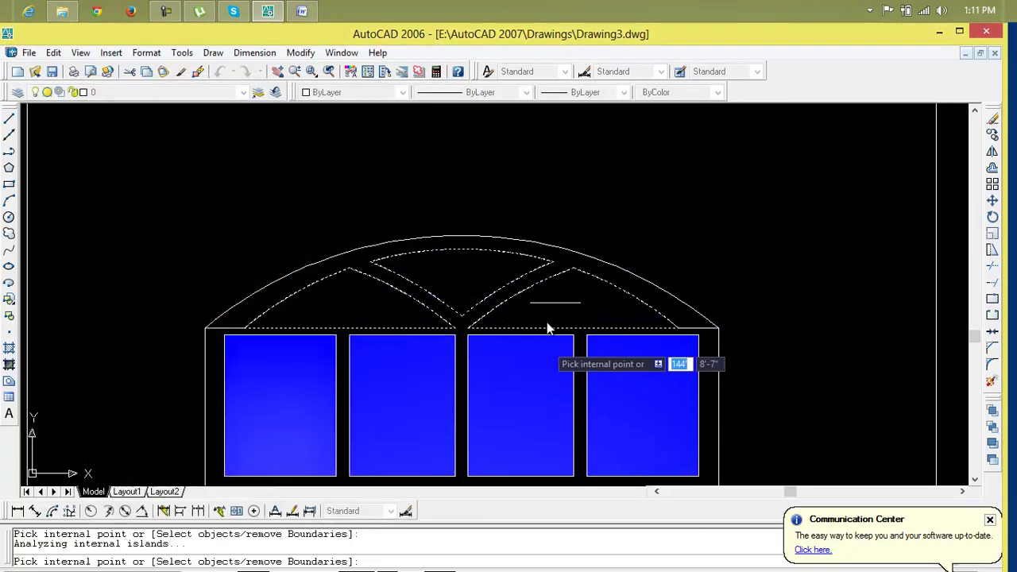
key(Return)
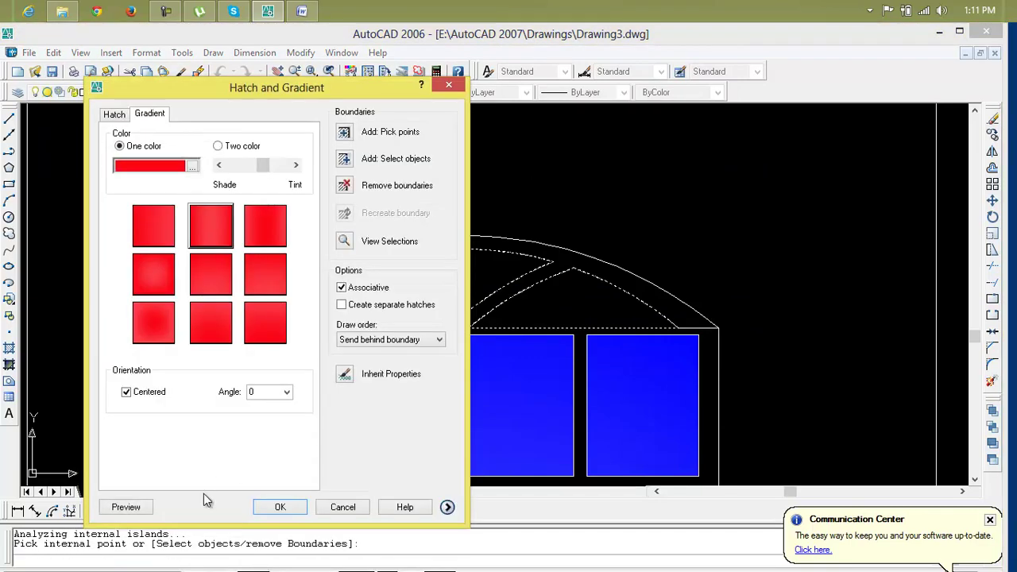
click(125, 507)
right_click(608, 288)
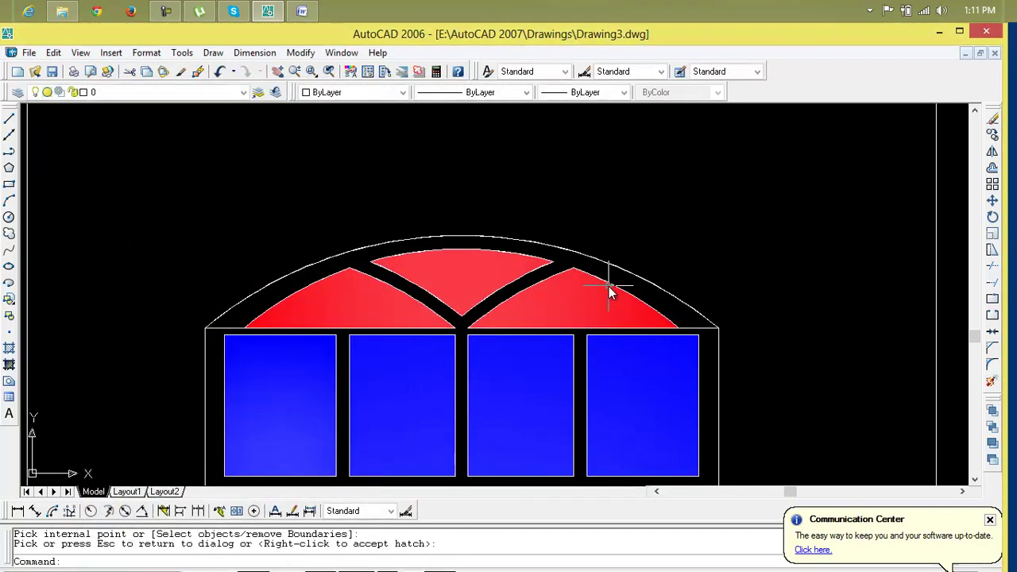
Step: Select the complete arched window with its gradient fills and start copying it
scroll(618, 298, down, 4)
scroll(618, 298, down, 2)
middle_drag(620, 300, 420, 297)
scroll(420, 296, up, 3)
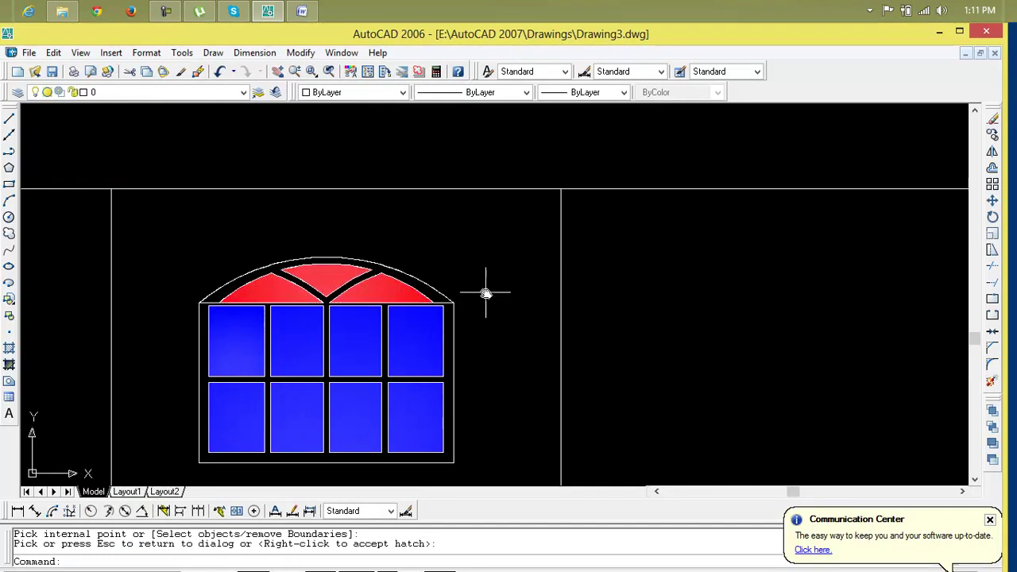
scroll(485, 292, down, 2)
click(501, 271)
click(296, 414)
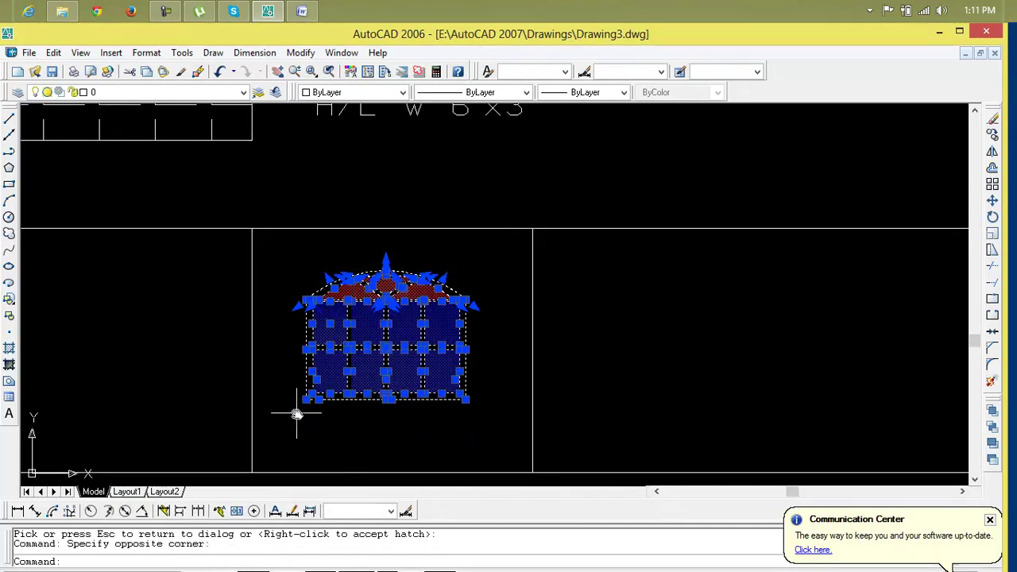
text(cp)
key(Return)
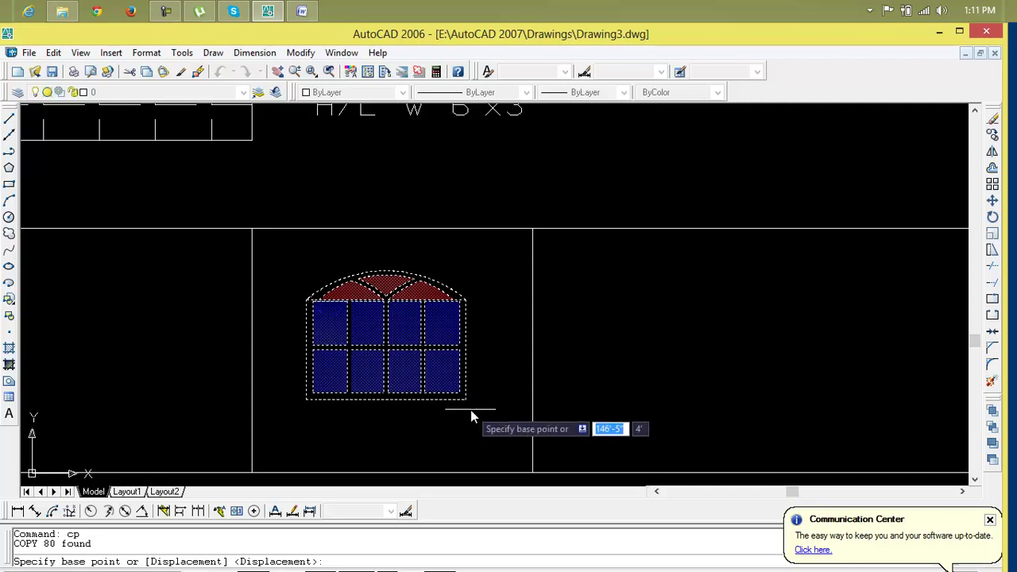
Step: Place copies of the arched window on the side elevation's sill line below the two H/L W 6'x3' bedroom windows of the plan
scroll(467, 403, down, 5)
middle_drag(658, 381, 159, 405)
scroll(476, 413, down, 3)
middle_drag(595, 417, 558, 298)
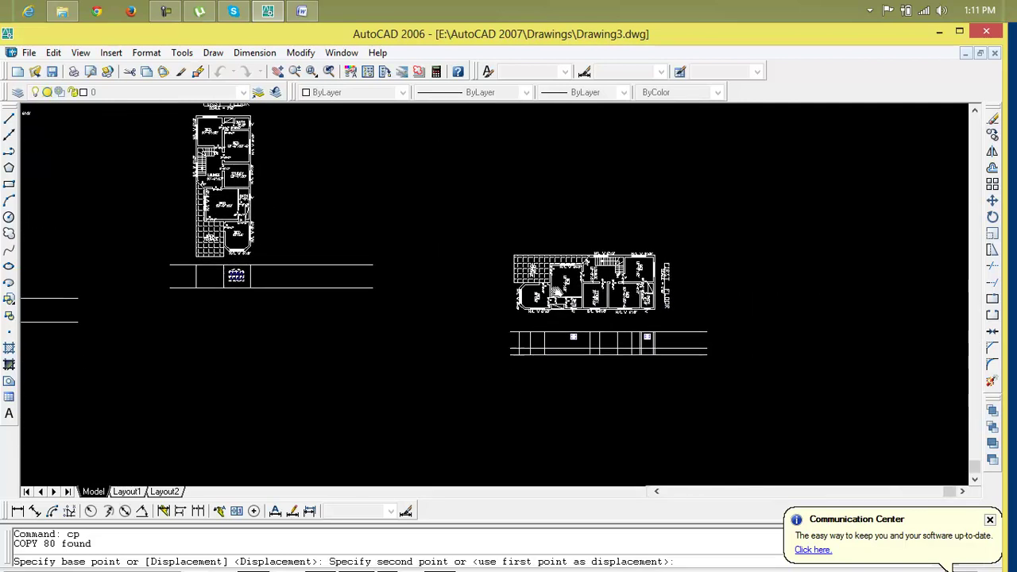
scroll(631, 347, up, 6)
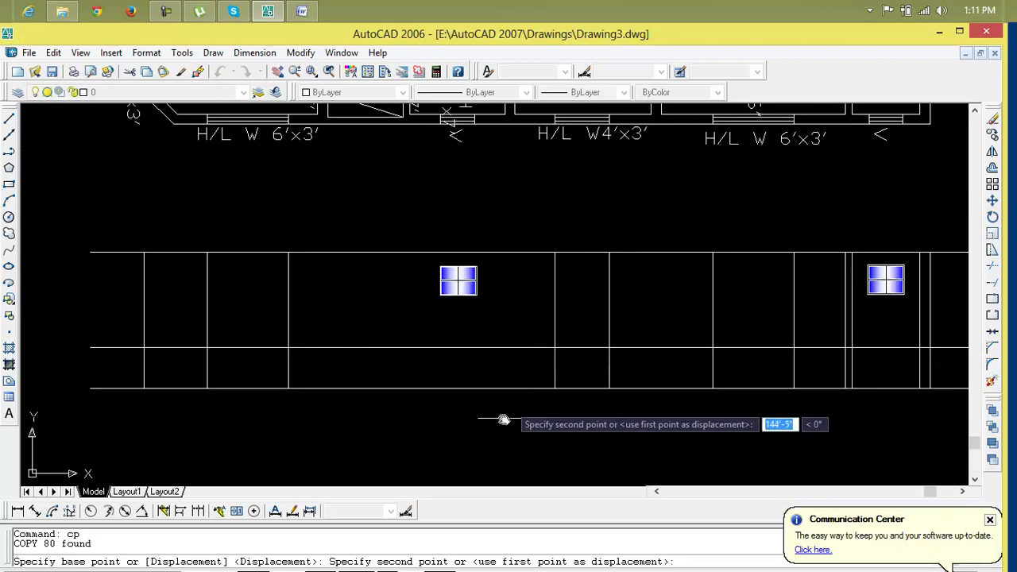
scroll(647, 359, down, 3)
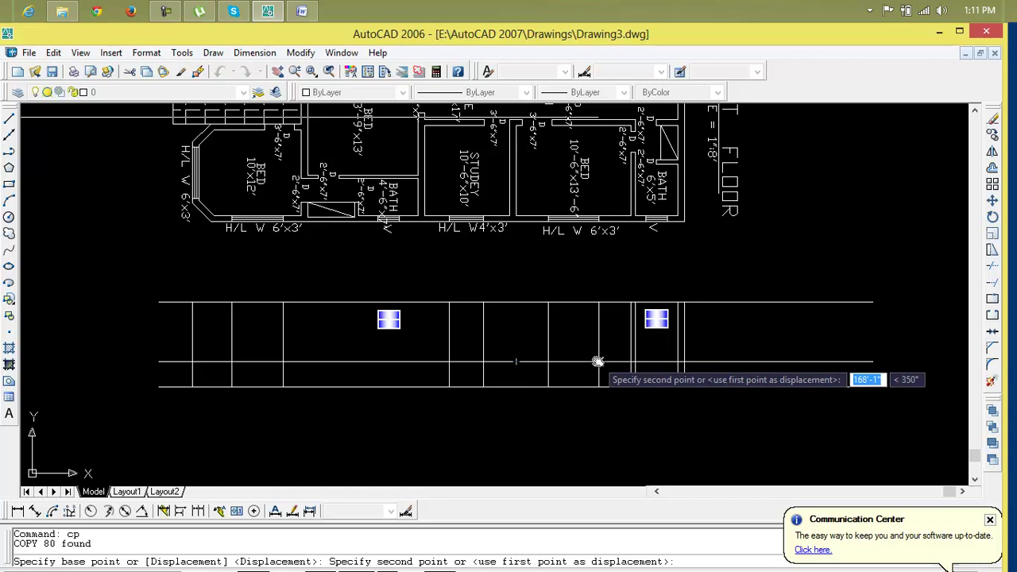
click(573, 359)
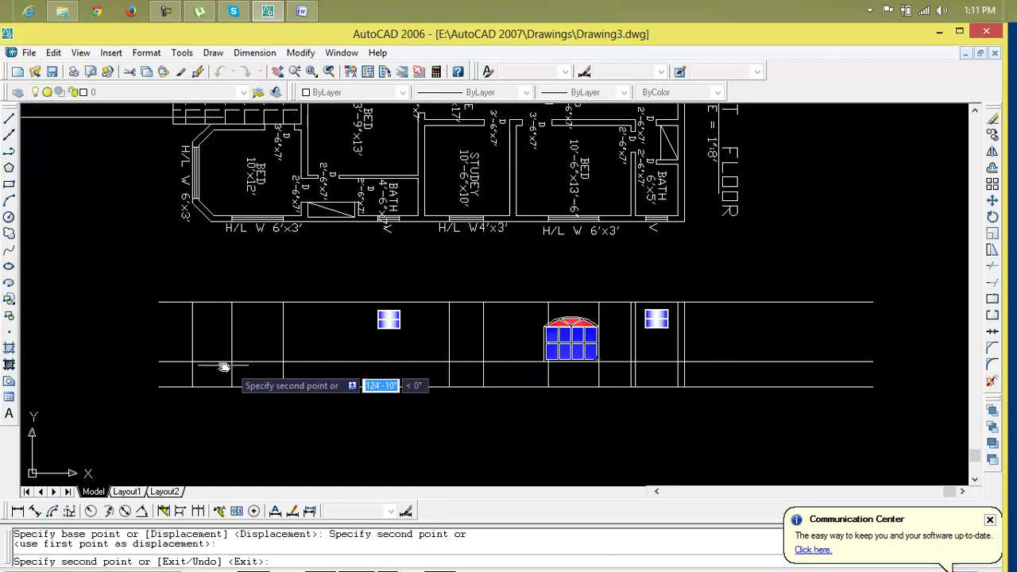
click(283, 361)
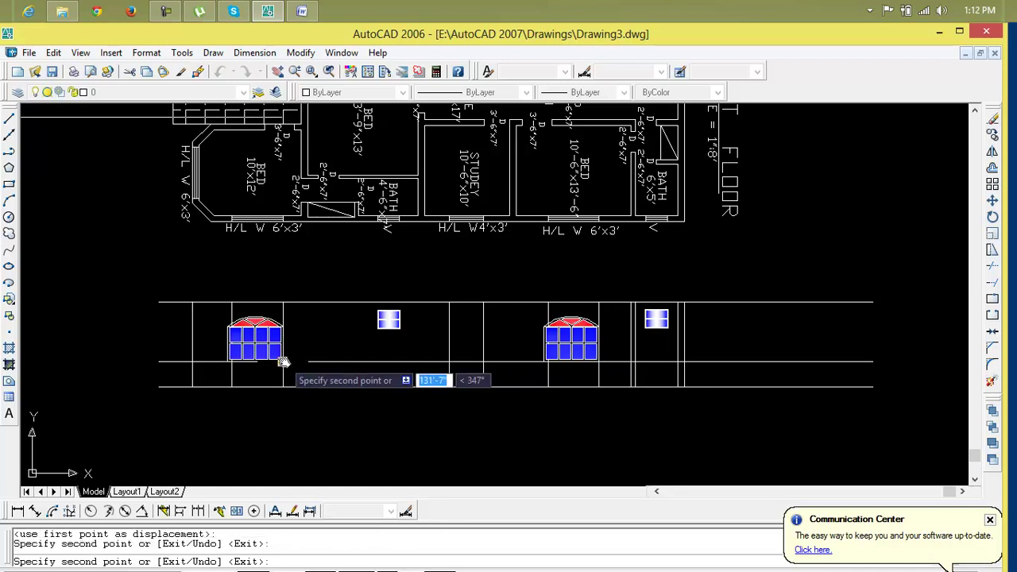
key(Return)
Step: Erase the vertical projection lines on both sides of the left arched window and on the left side of the right arched window
click(232, 315)
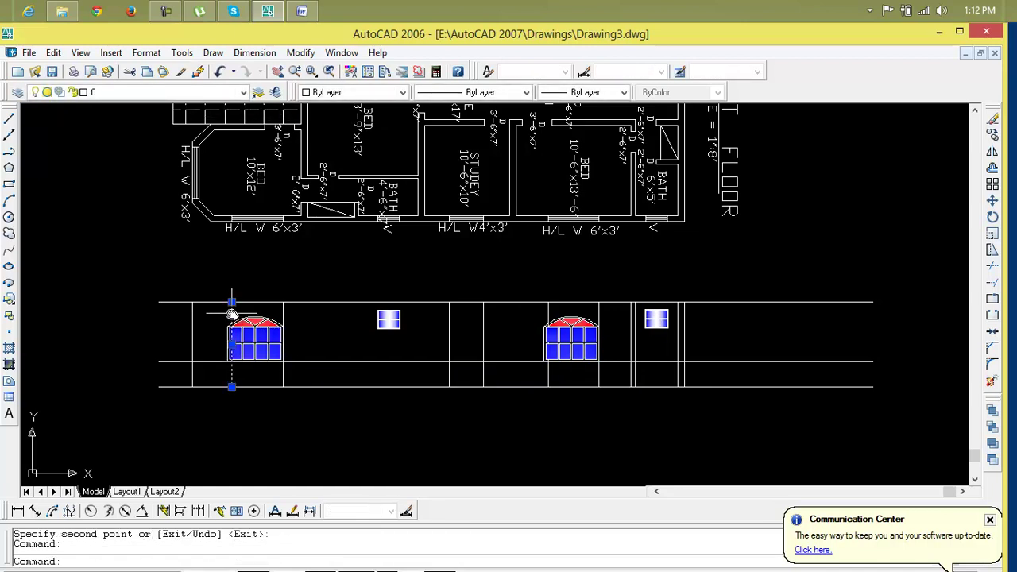
key(Delete)
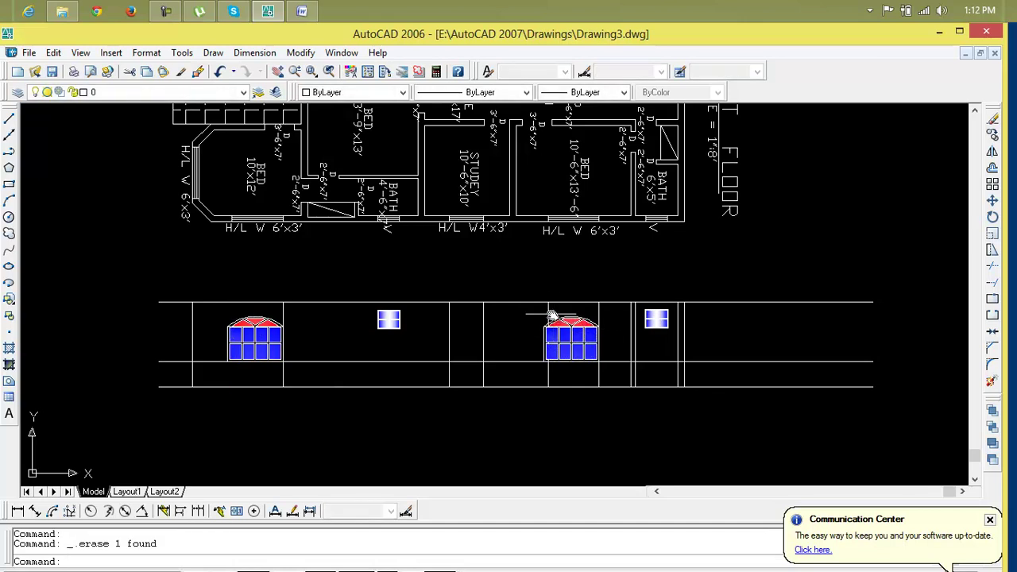
scroll(548, 344, down, 2)
click(538, 361)
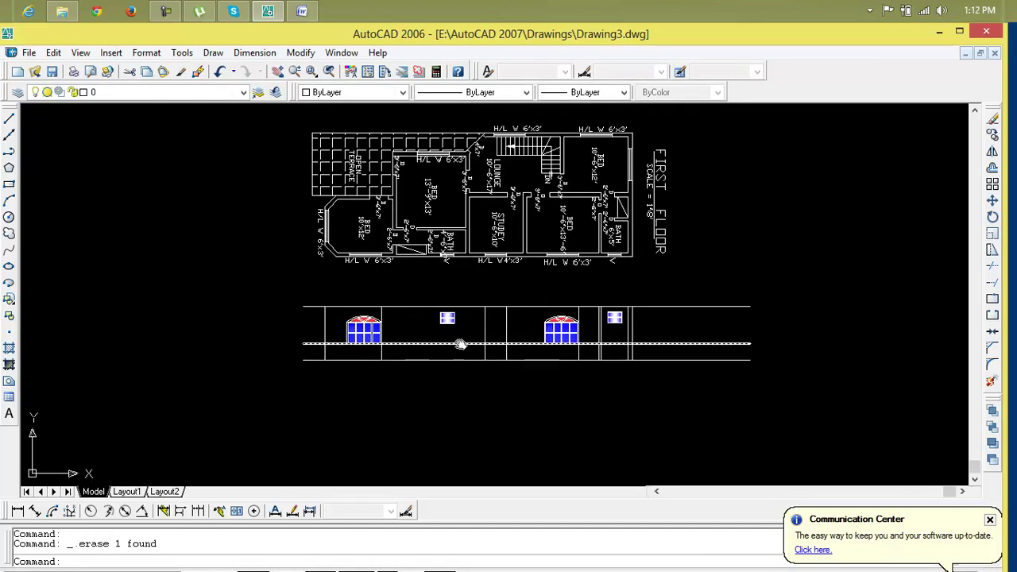
key(Escape)
scroll(399, 347, up, 5)
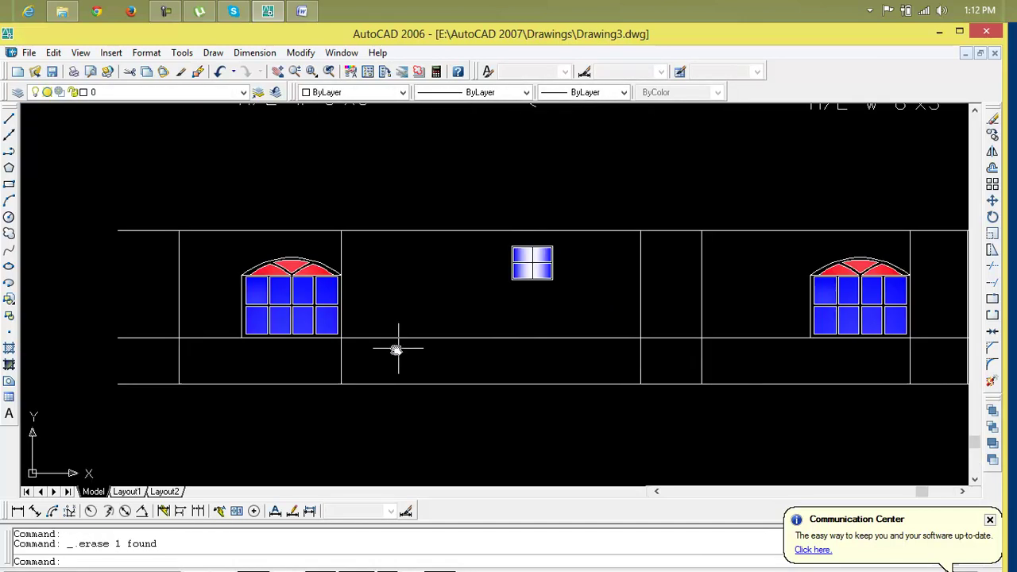
click(340, 258)
key(Delete)
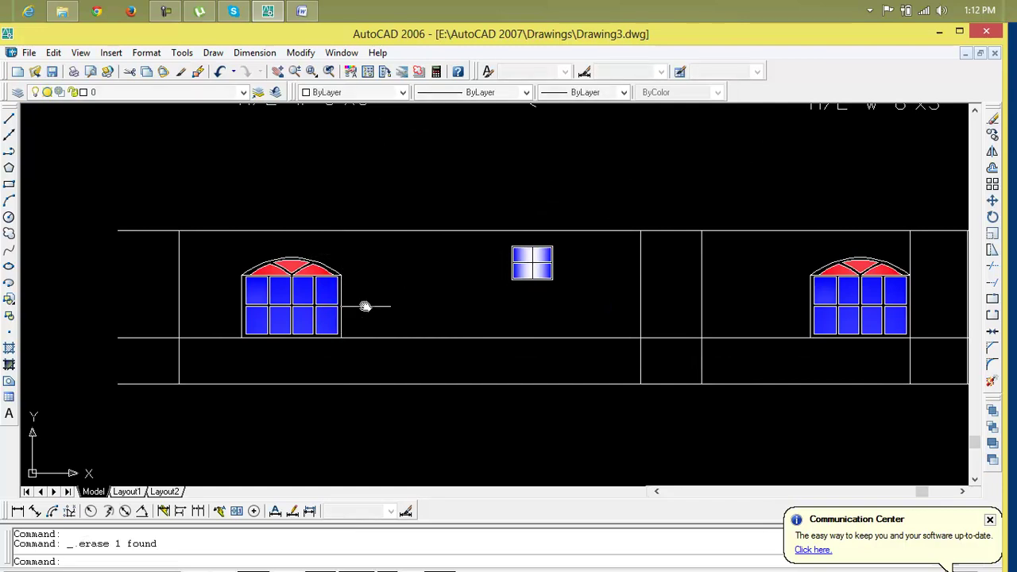
Step: Erase the long horizontal sill line that runs beneath the two arched windows of the side elevation
scroll(350, 326, down, 5)
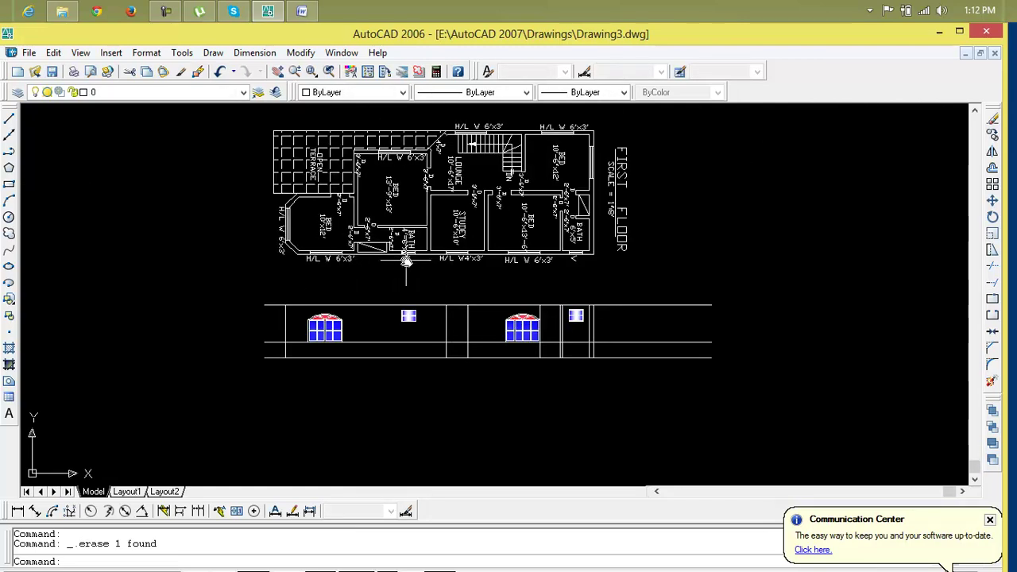
scroll(405, 261, up, 2)
scroll(508, 255, up, 1)
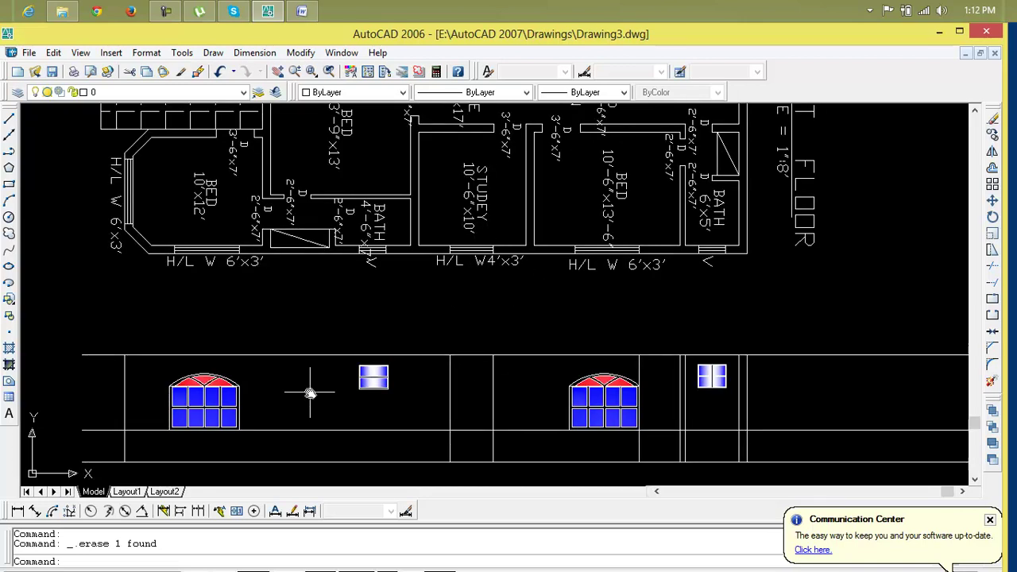
click(552, 429)
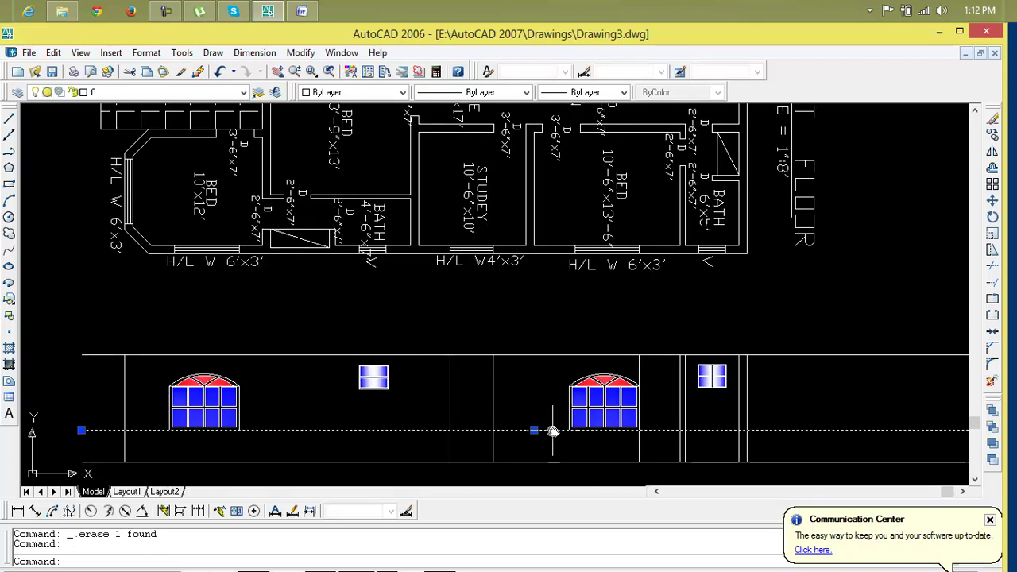
key(Delete)
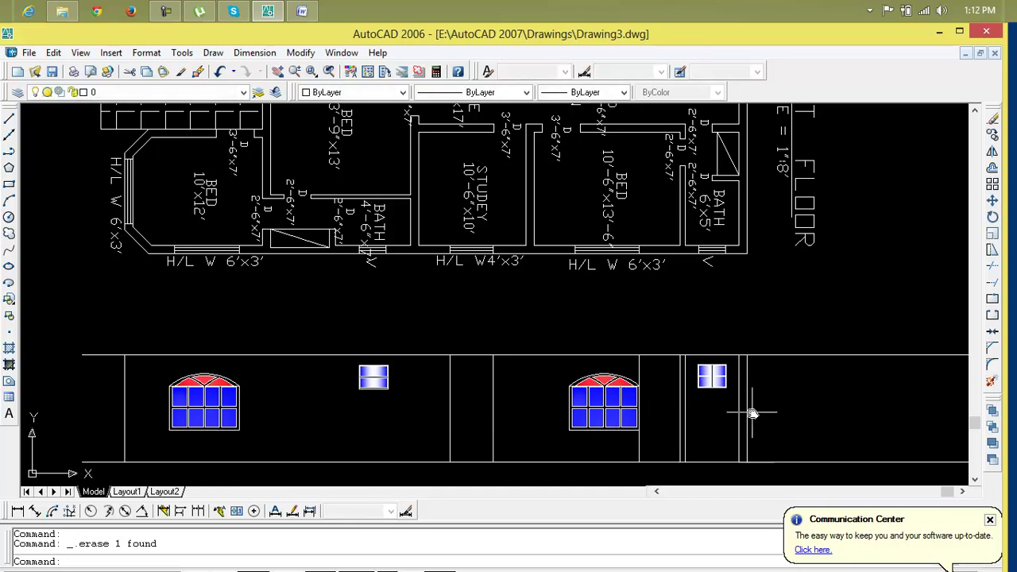
scroll(711, 409, up, 1)
scroll(707, 411, down, 2)
middle_drag(707, 411, 721, 400)
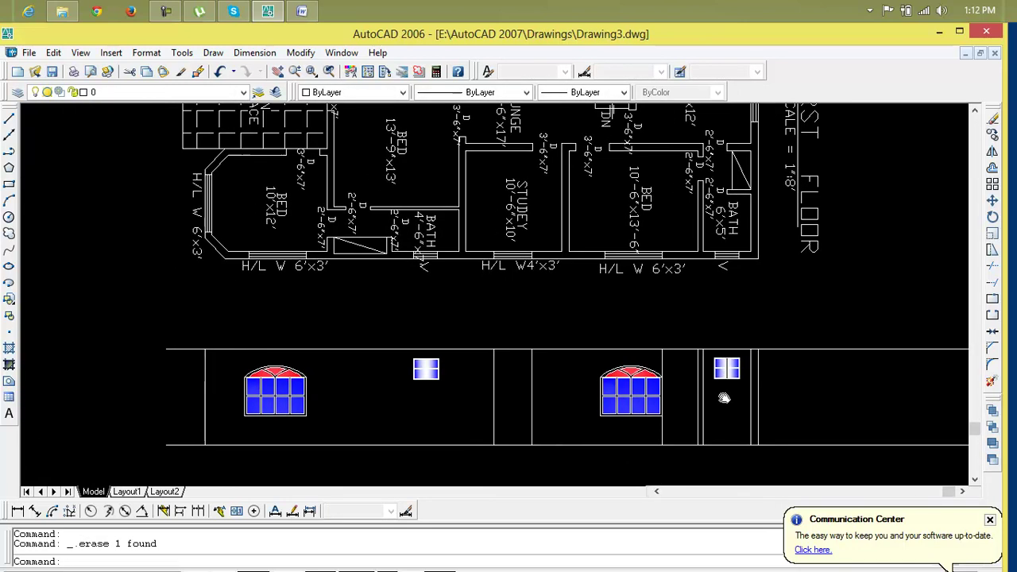
scroll(500, 252, up, 2)
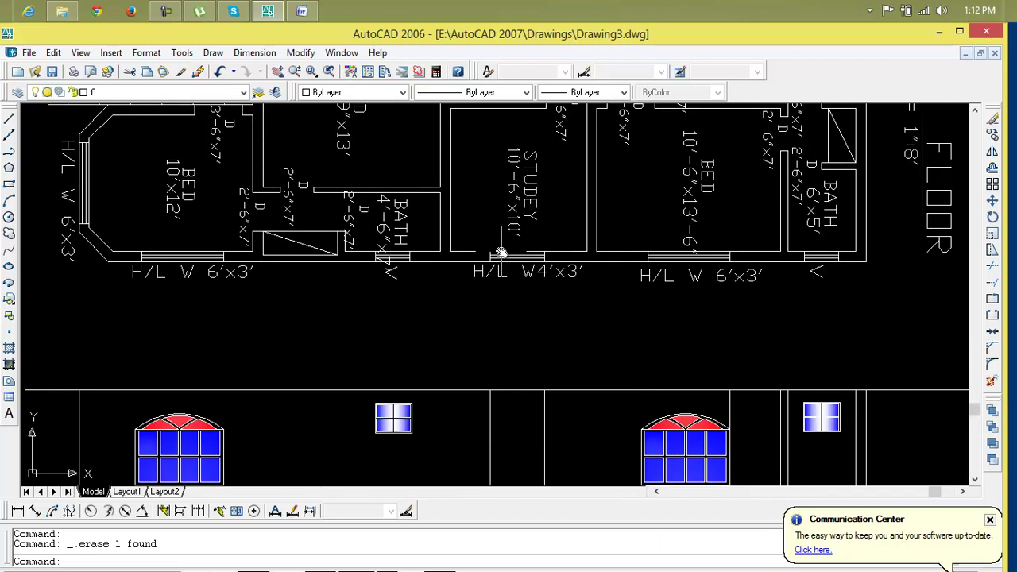
middle_drag(522, 405, 501, 336)
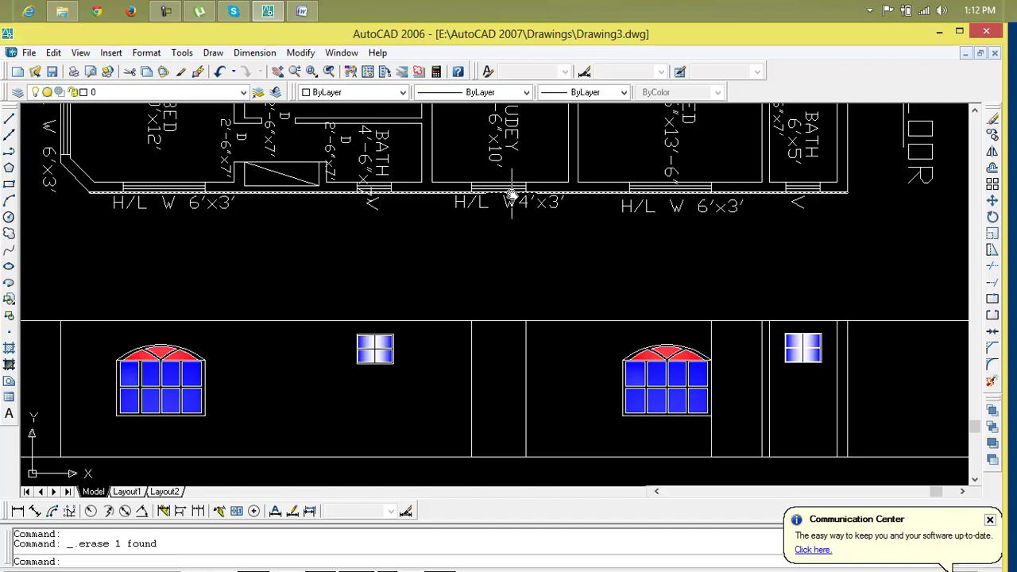
text(xl)
key(Return)
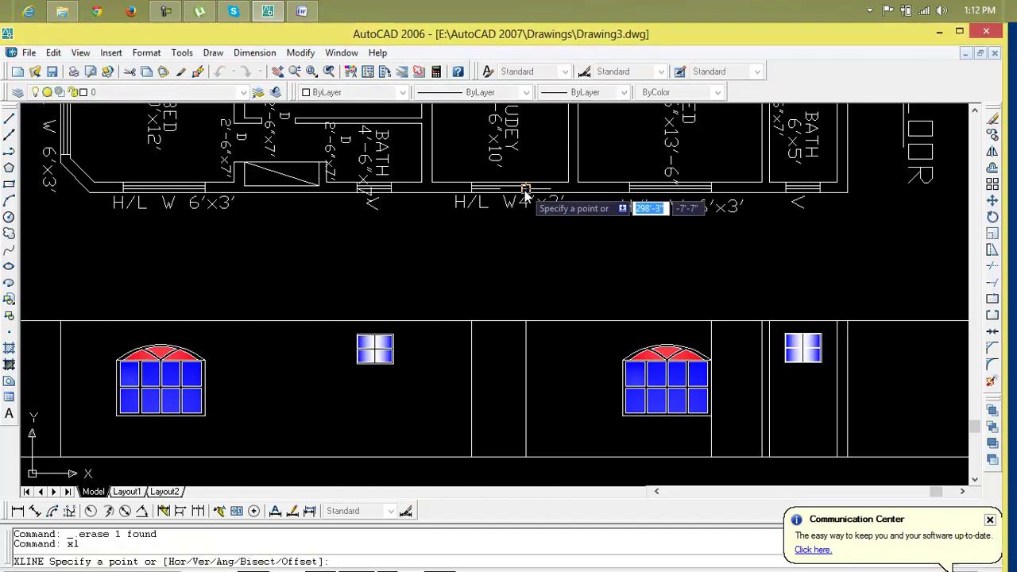
click(525, 197)
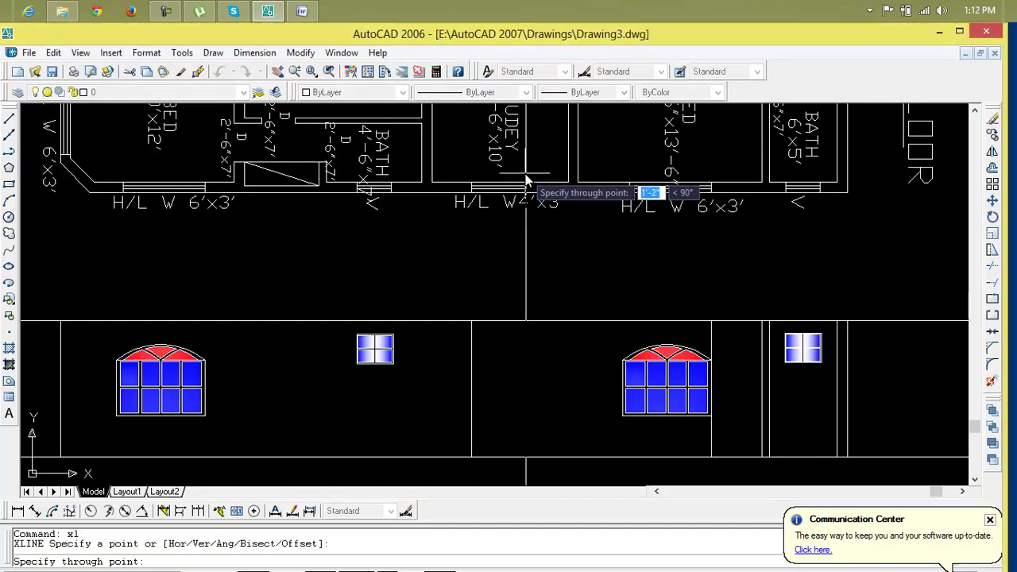
key(Escape)
key(Escape)
key(Escape)
Step: Draw a line along the elevation's base line between the two projection lines of the study's H/L W 4'x3' window
middle_drag(520, 401, 508, 335)
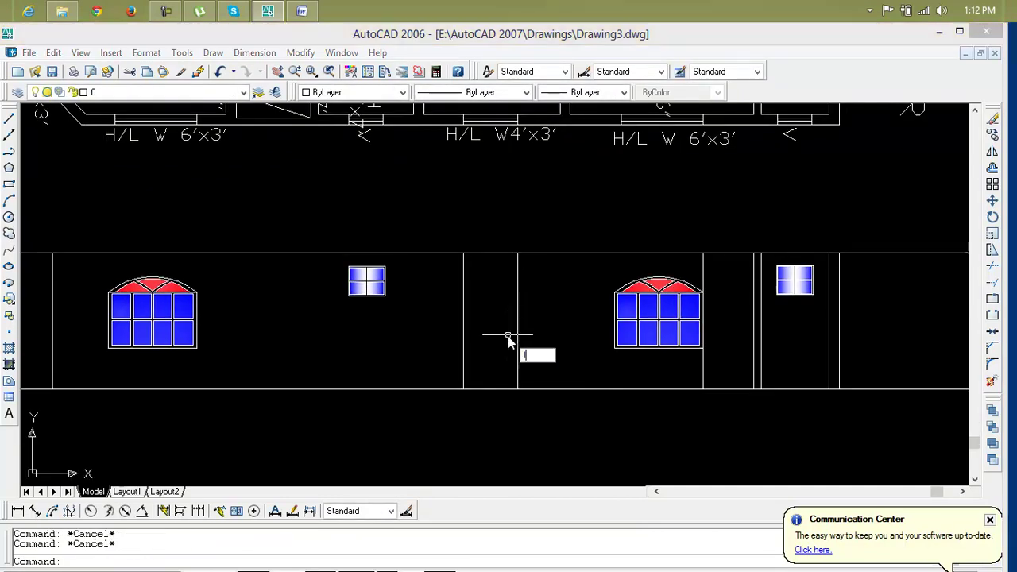
text(l)
key(Return)
click(463, 390)
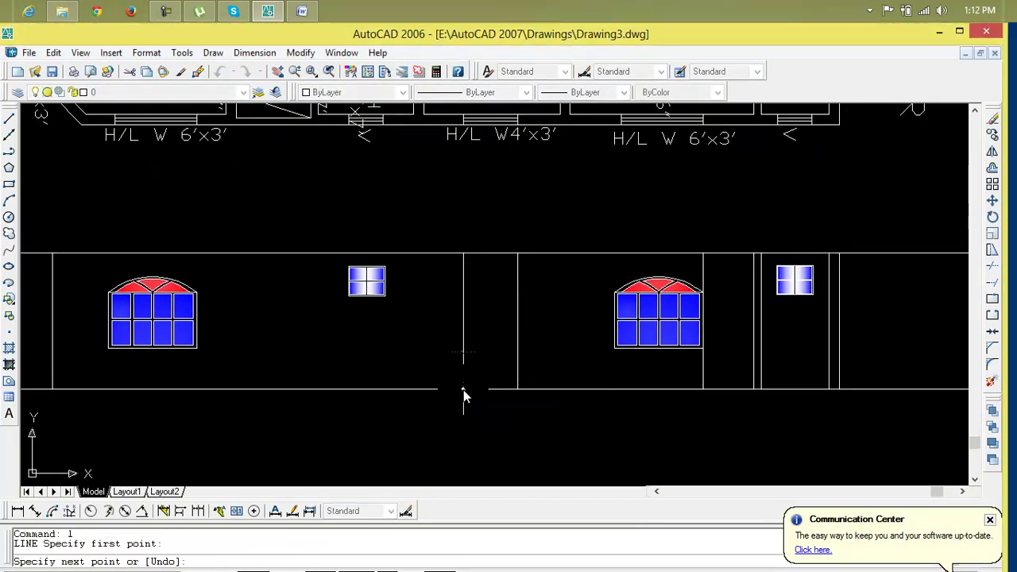
click(517, 389)
key(Escape)
key(Escape)
Step: Offset the short base line upward by 3' to form the study window's sill
text(o)
key(Return)
text(3)
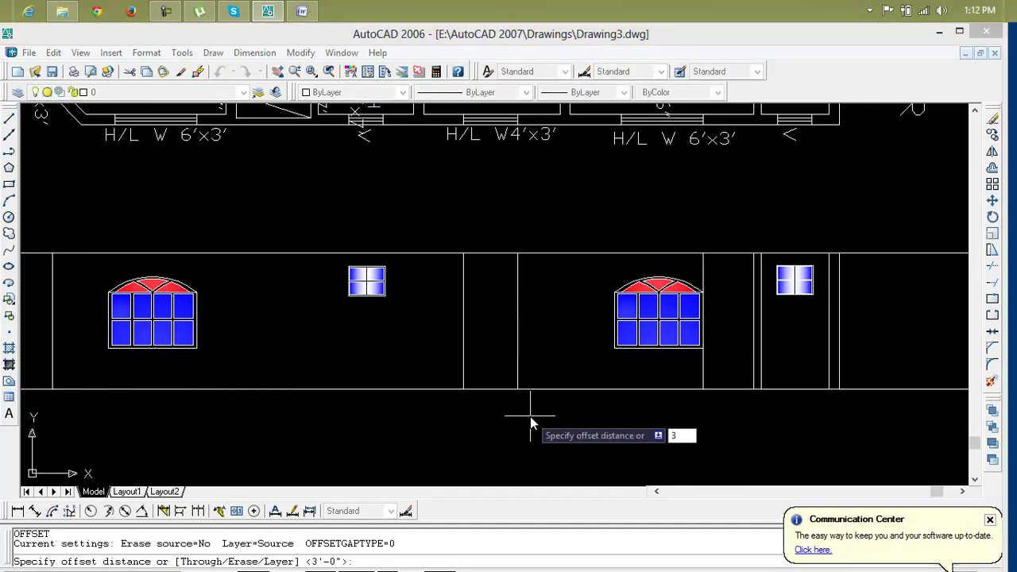
text(')
key(Return)
click(504, 390)
click(502, 382)
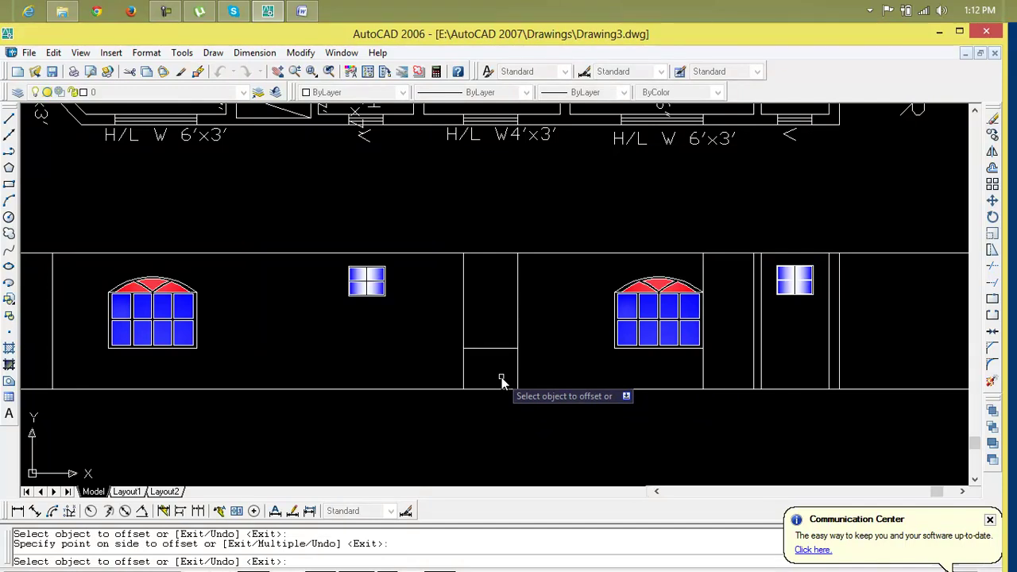
key(Escape)
Step: Offset the study window's sill line upward by 3' to mark the top of its rectangular part
text(o)
key(Return)
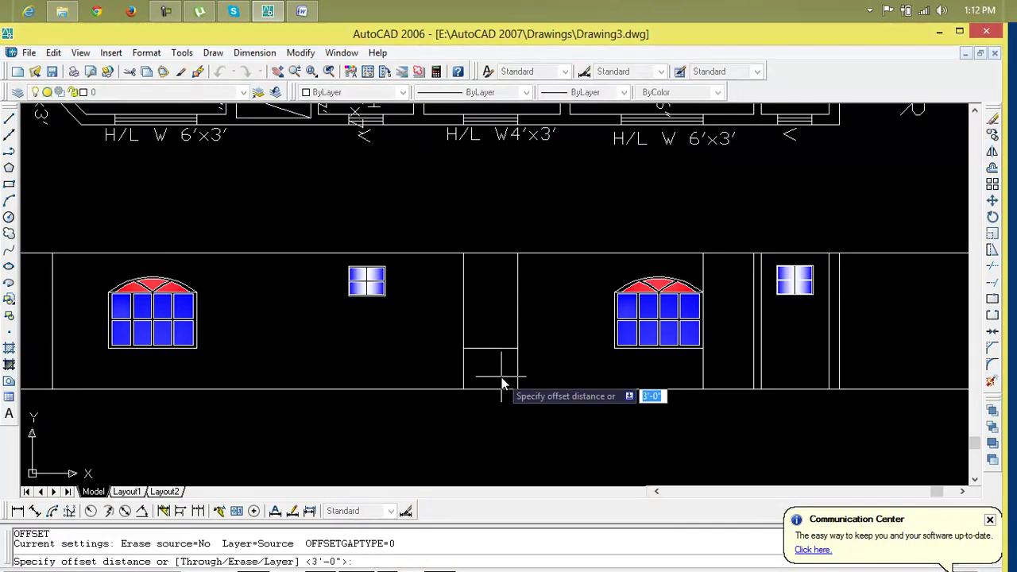
text(3)
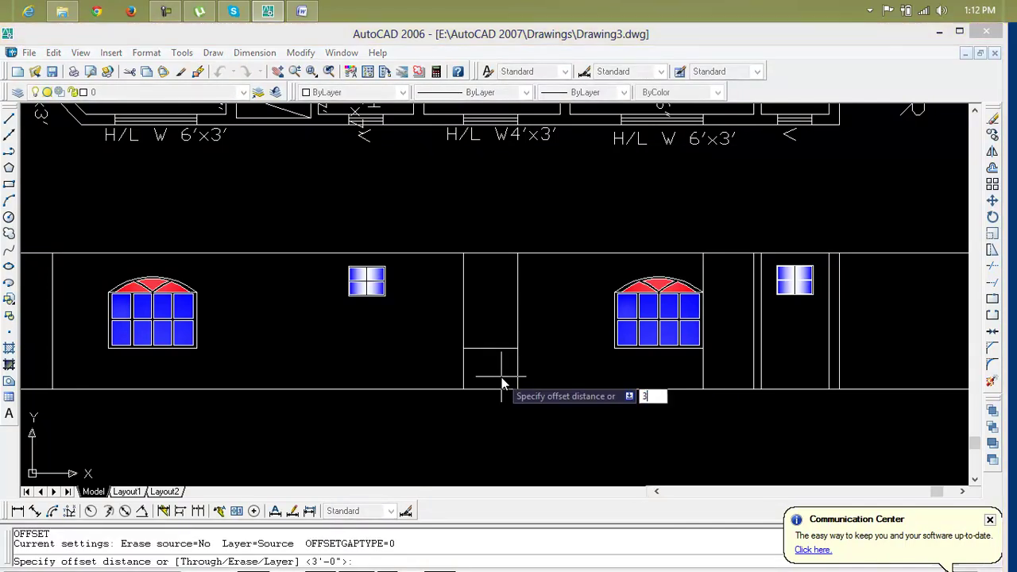
key(Return)
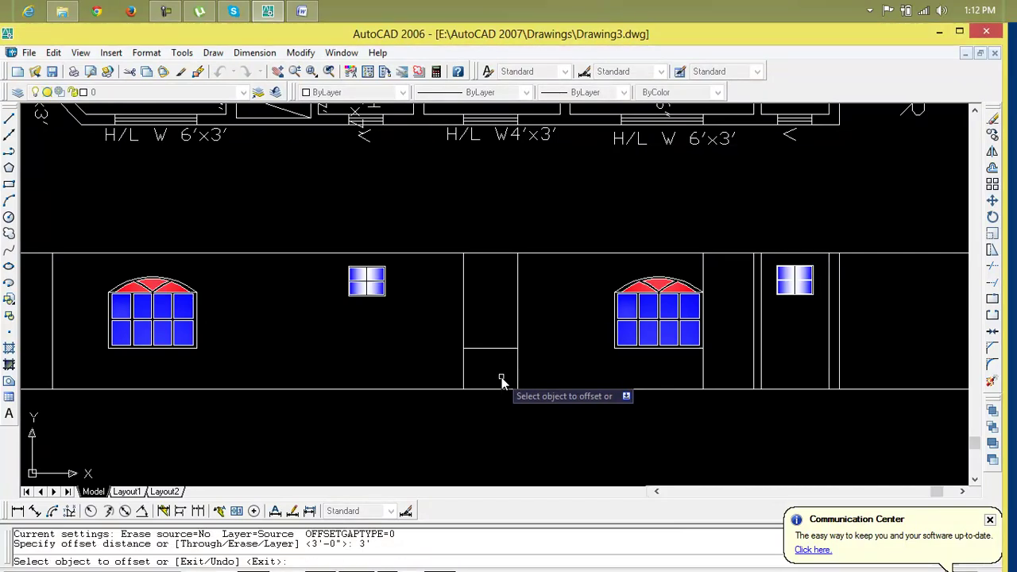
click(498, 348)
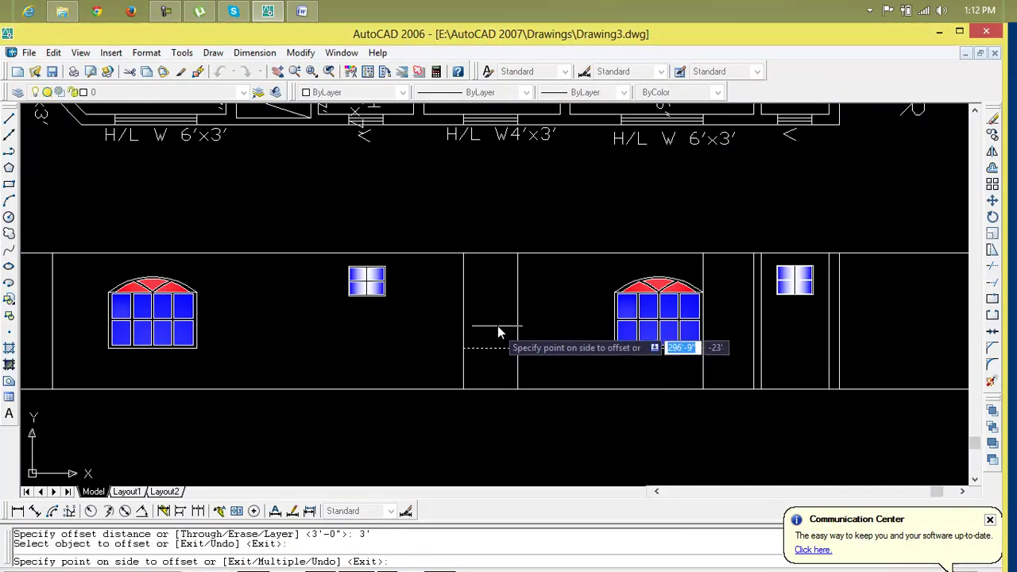
click(498, 342)
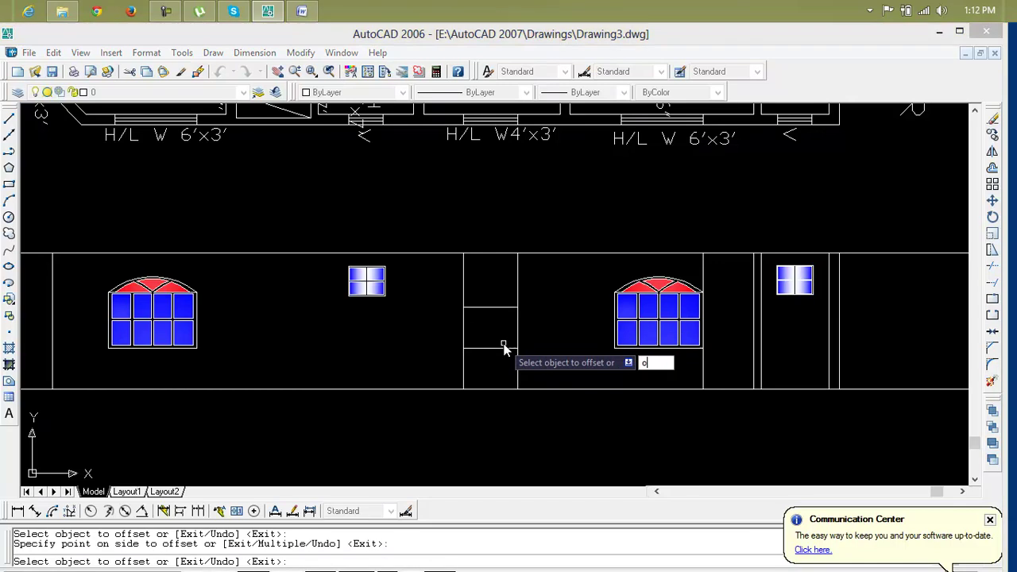
Step: Try to offset the study window's head line upward by 1', and erase the misplaced copy
click(503, 346)
text(1')
key(Return)
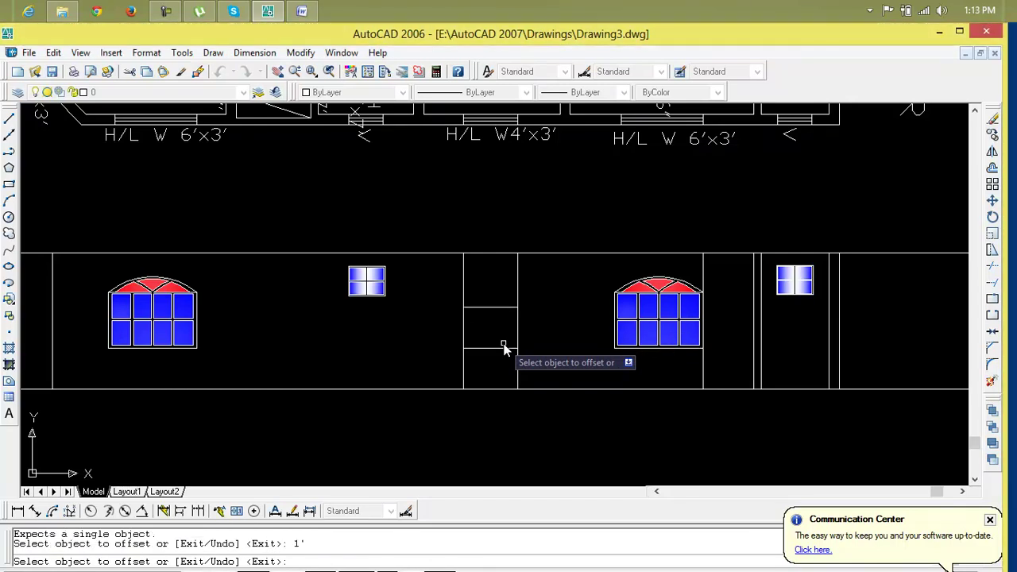
click(495, 306)
click(494, 297)
key(Escape)
key(Escape)
click(495, 265)
click(495, 264)
click(495, 265)
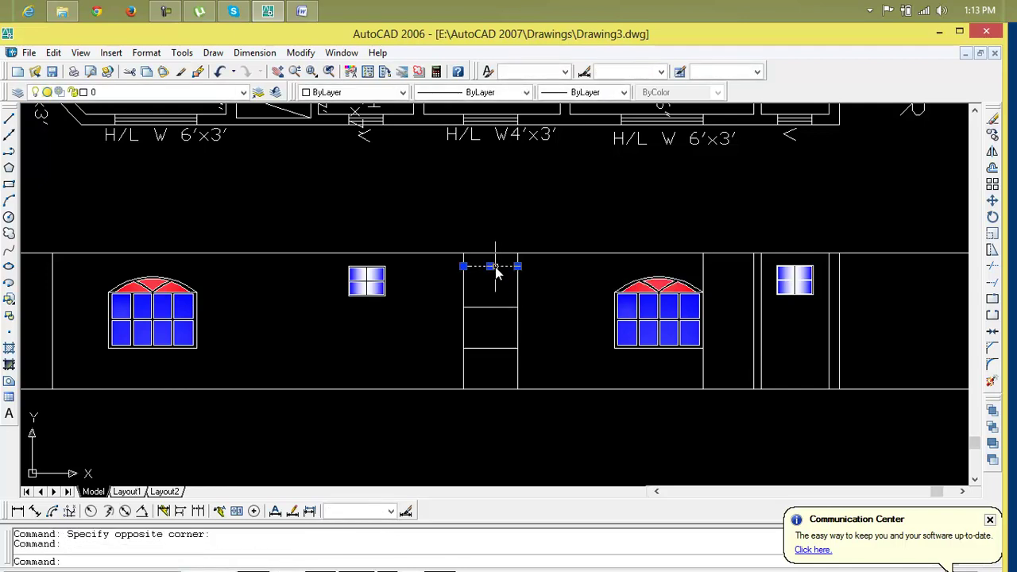
key(Delete)
Step: Offset the study window's head line upward by 1' to mark the height of the arch
text(o)
key(Return)
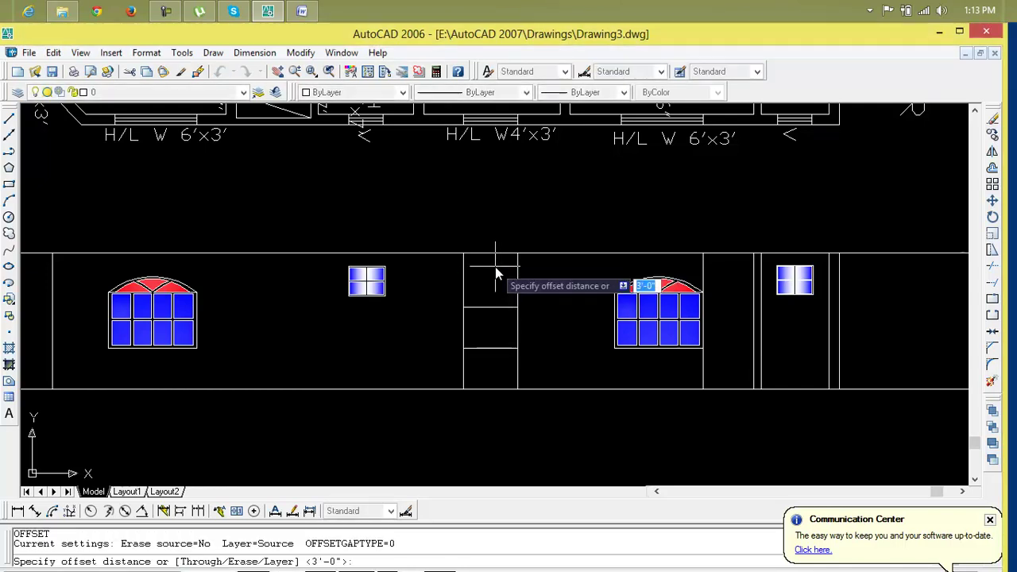
text(1')
key(Return)
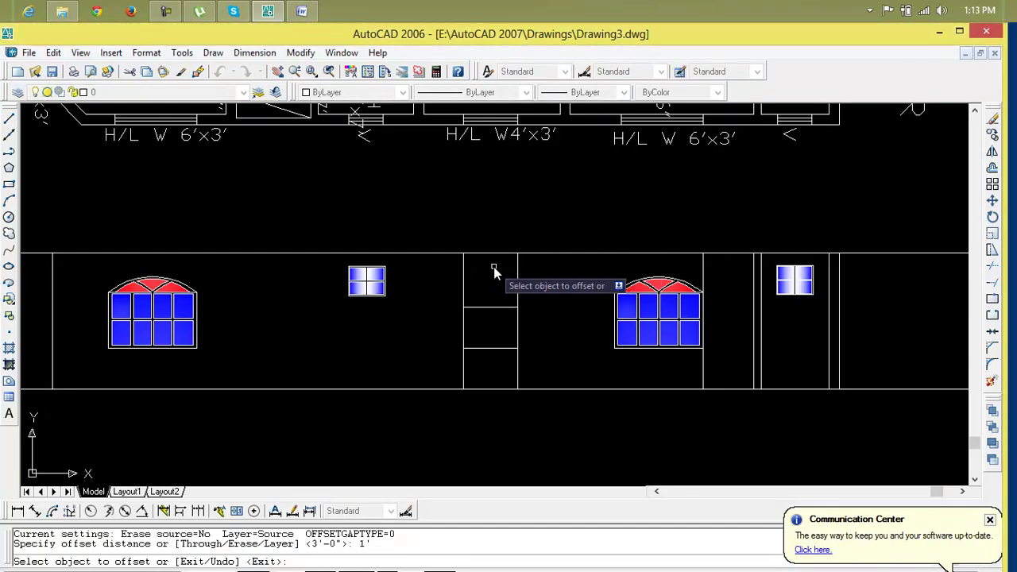
click(495, 307)
click(495, 291)
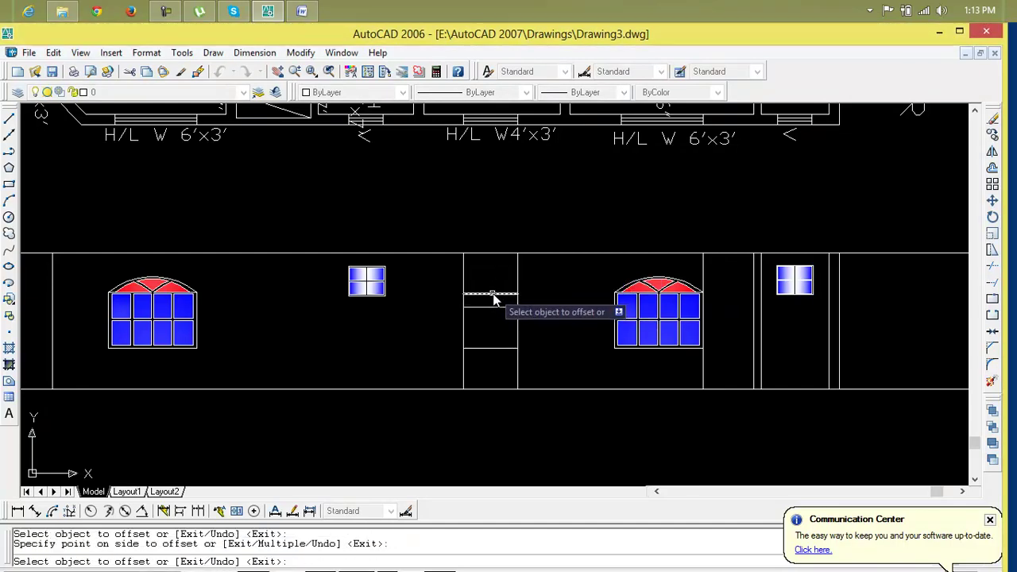
scroll(490, 310, up, 2)
key(Escape)
key(Escape)
Step: Trim the study window's two projection lines above its uppermost horizontal line and below its sill
text(tr)
key(Return)
key(Return)
click(607, 260)
click(413, 249)
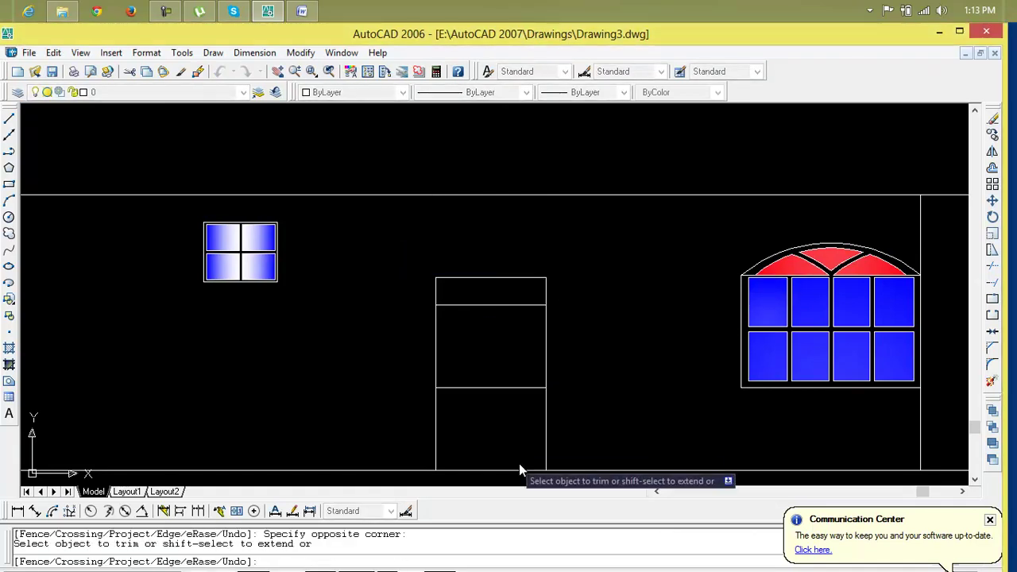
click(359, 430)
click(543, 436)
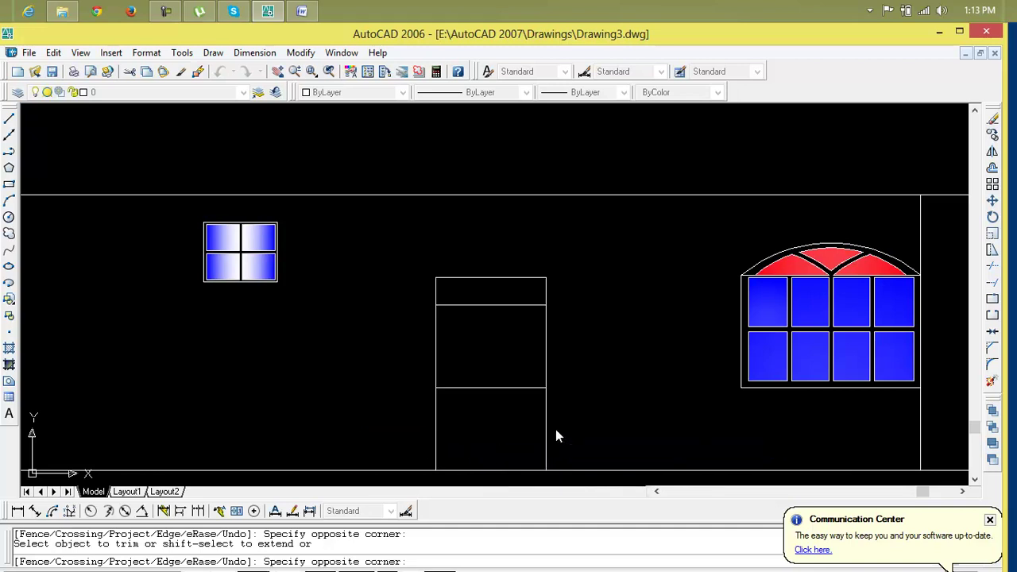
click(436, 449)
key(Escape)
key(Escape)
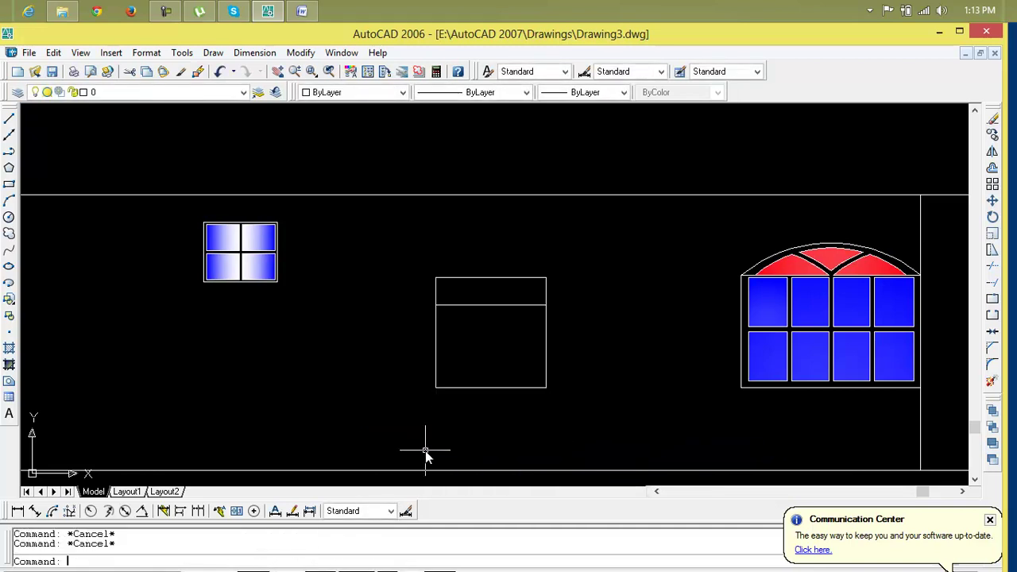
Step: Offset the study window's sill line downward by 1"
text(o)
key(Return)
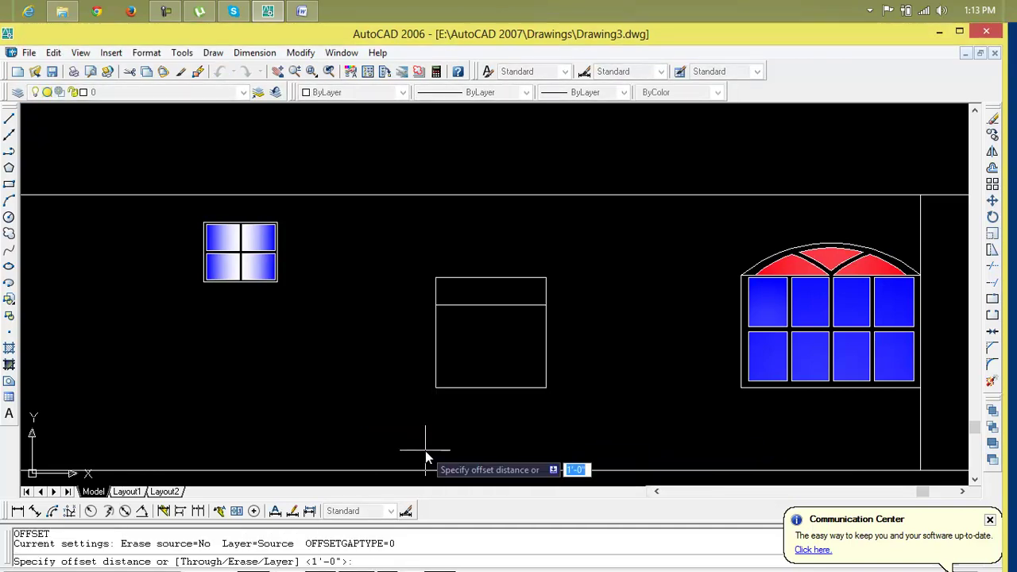
text(1)
key(Return)
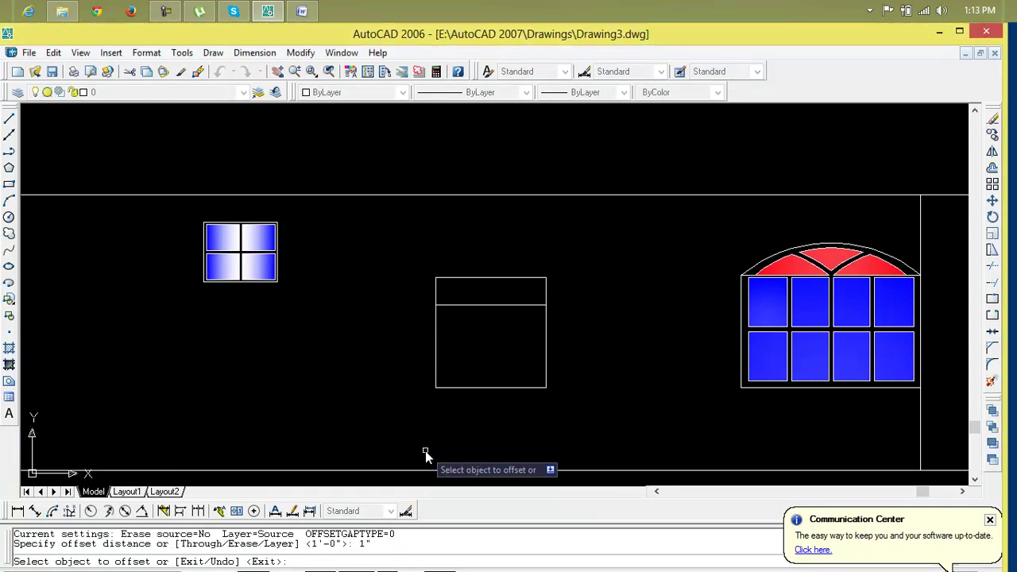
click(543, 388)
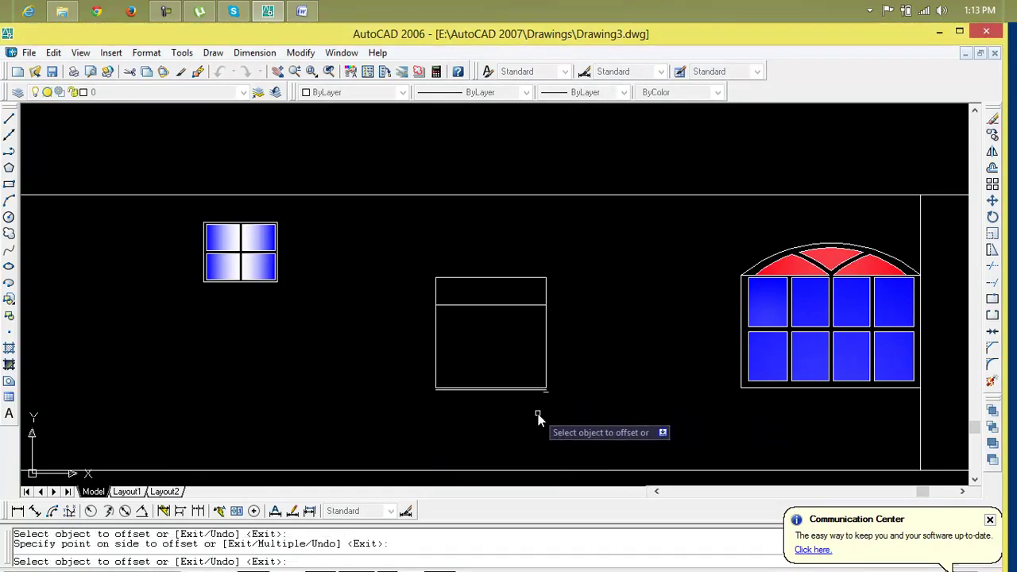
scroll(527, 422, up, 4)
key(Escape)
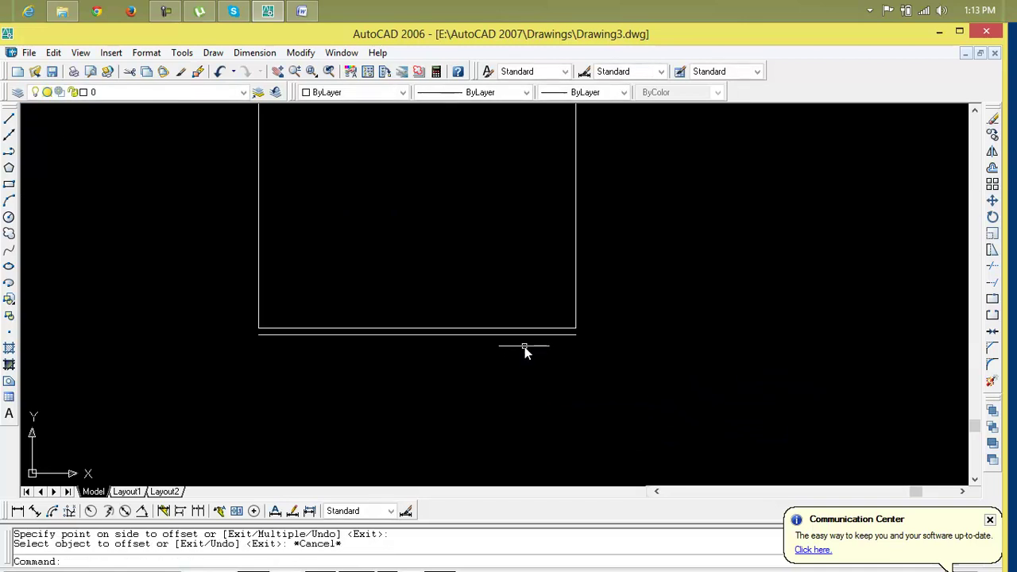
Step: Erase the 1" copy of the study window's sill line and offset its right jamb and sill outward by 2"
click(522, 335)
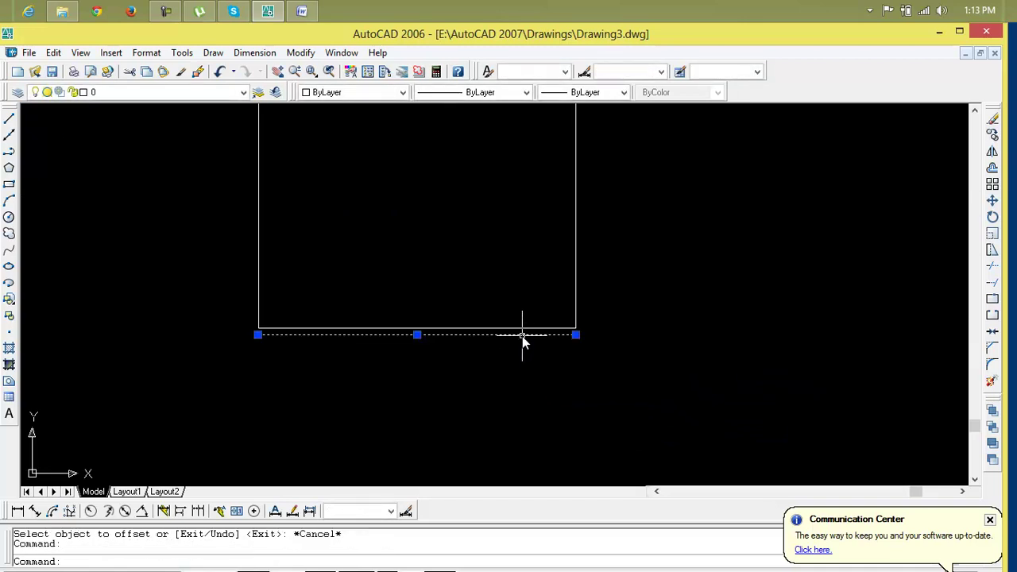
key(Delete)
text(o)
key(Return)
text(2)
key(Return)
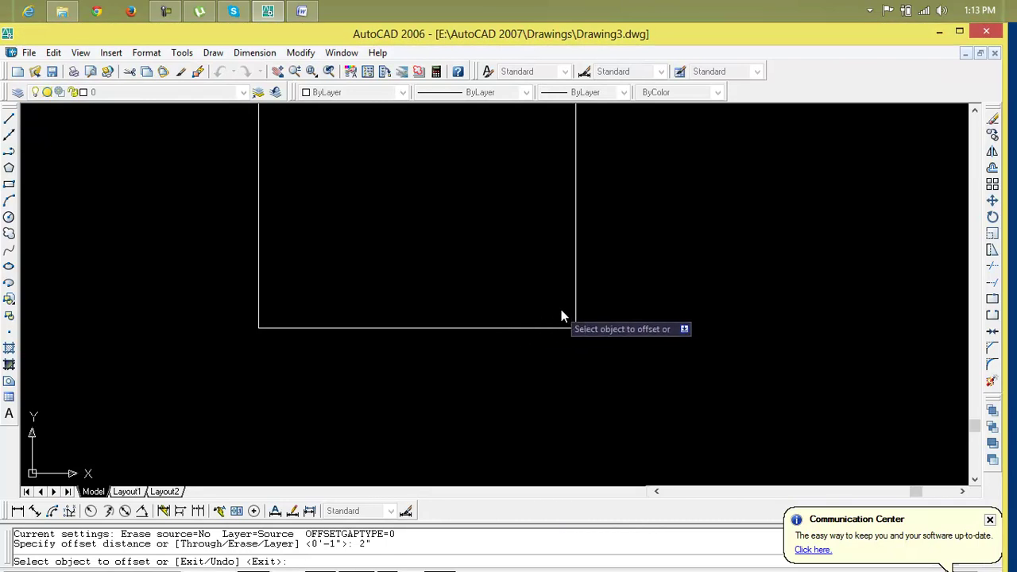
click(575, 310)
click(609, 313)
click(512, 327)
click(506, 421)
Step: Offset the study window's left jamb and uppermost line outward by 2"
scroll(508, 390, down, 4)
click(408, 321)
click(370, 321)
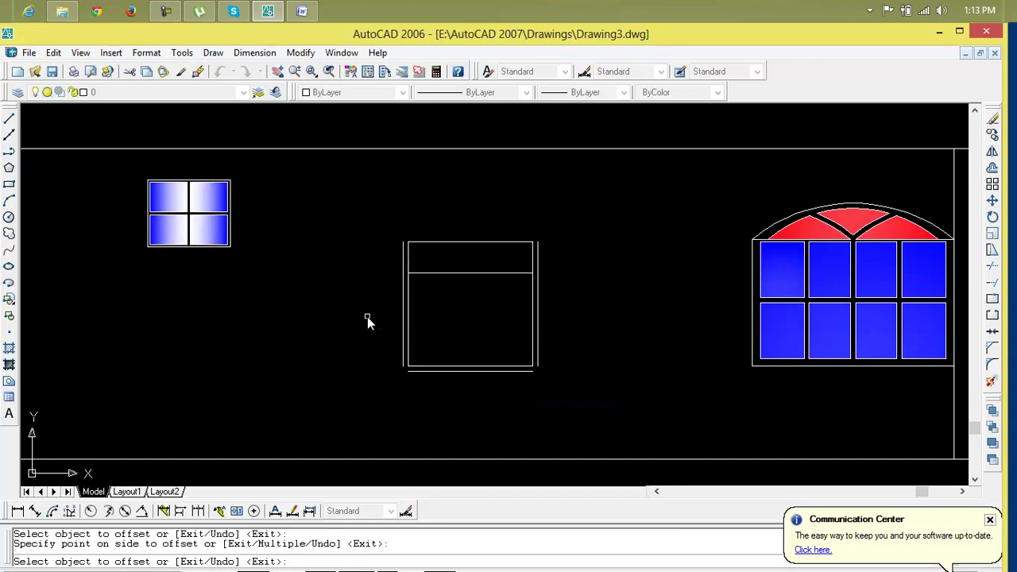
click(459, 242)
click(460, 238)
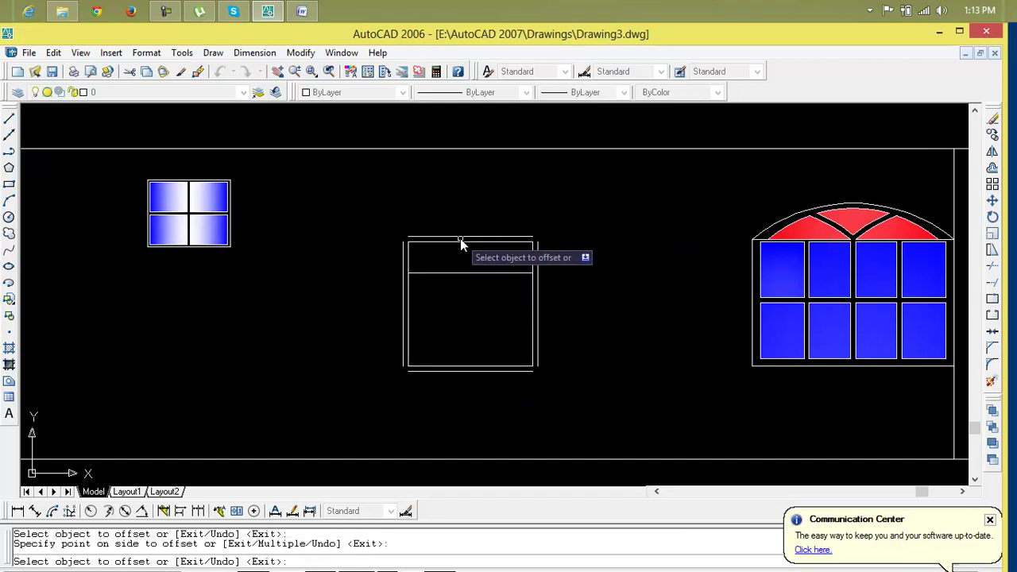
scroll(411, 306, up, 3)
key(Escape)
key(Escape)
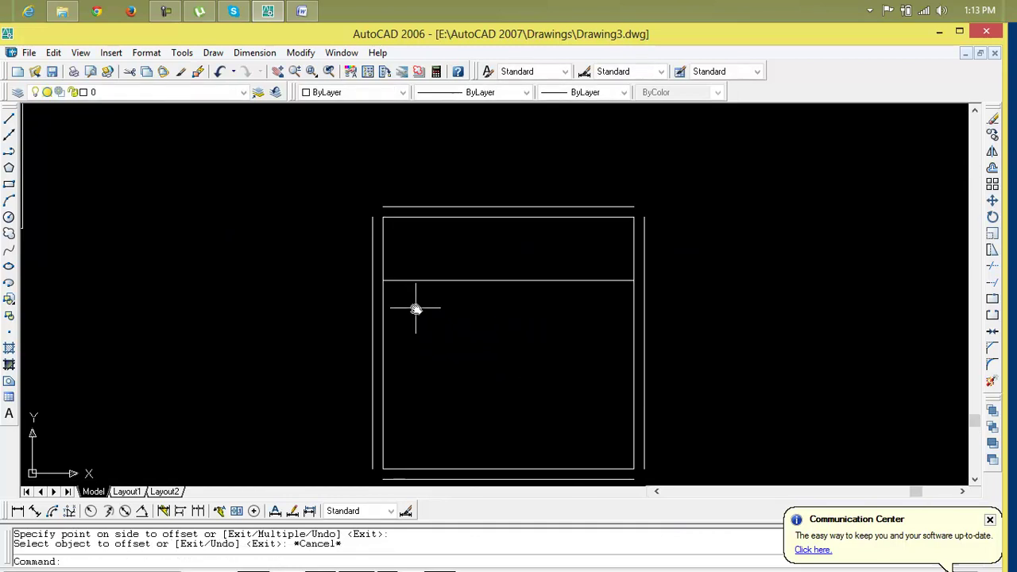
Step: Chamfer the study window's outer left frame line with the outer top and bottom lines to close both left corners
text(cha)
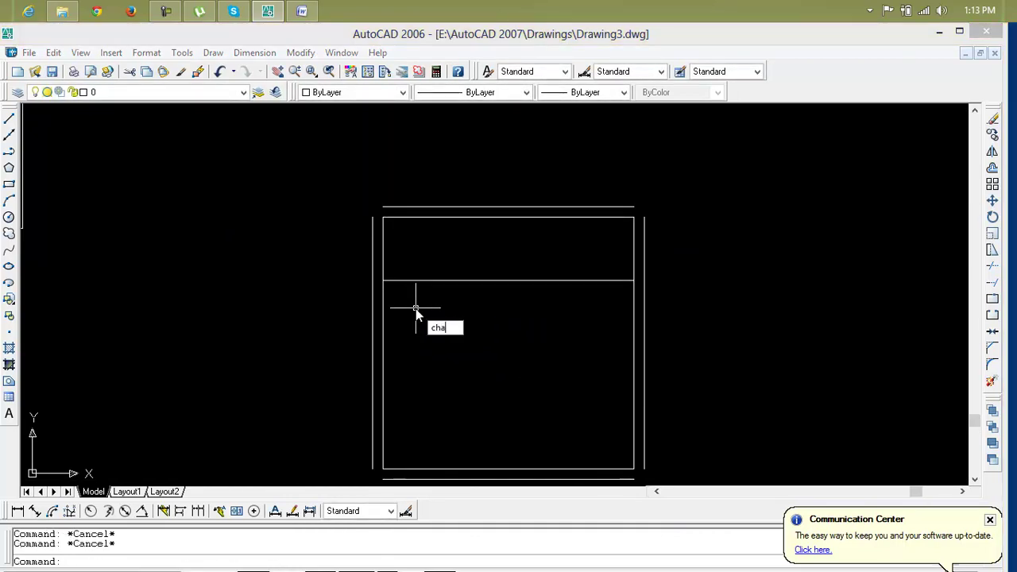
key(Return)
click(373, 229)
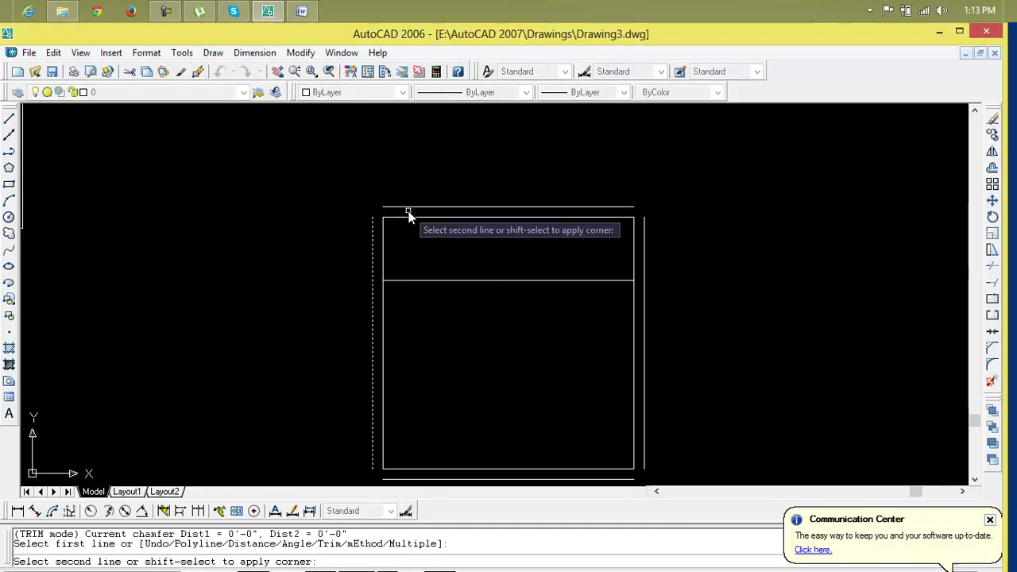
click(411, 208)
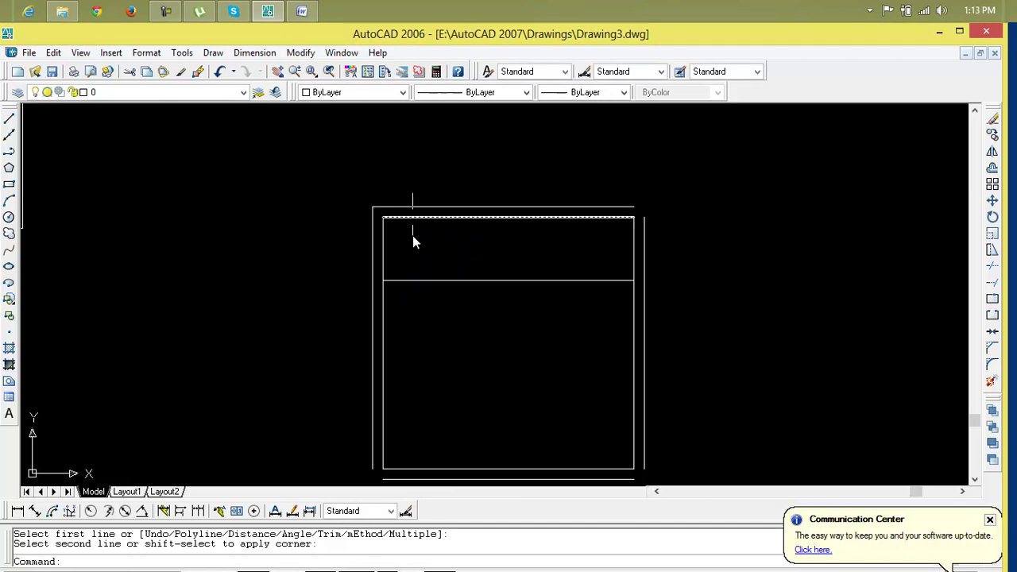
key(Return)
click(417, 478)
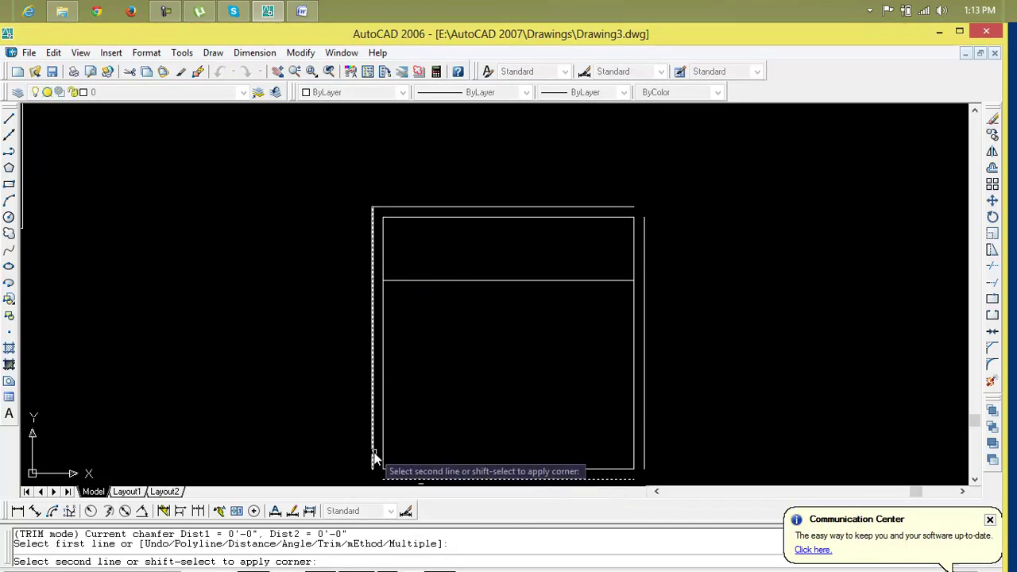
click(374, 458)
Step: Chamfer the outer right frame line with the outer bottom and top lines to close both right corners
key(Return)
click(643, 459)
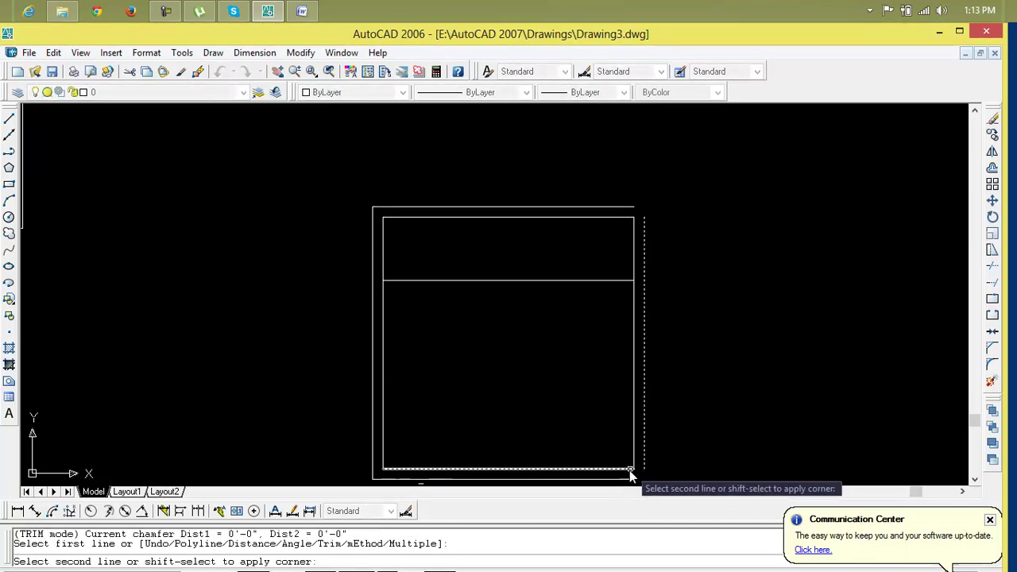
click(632, 479)
key(Return)
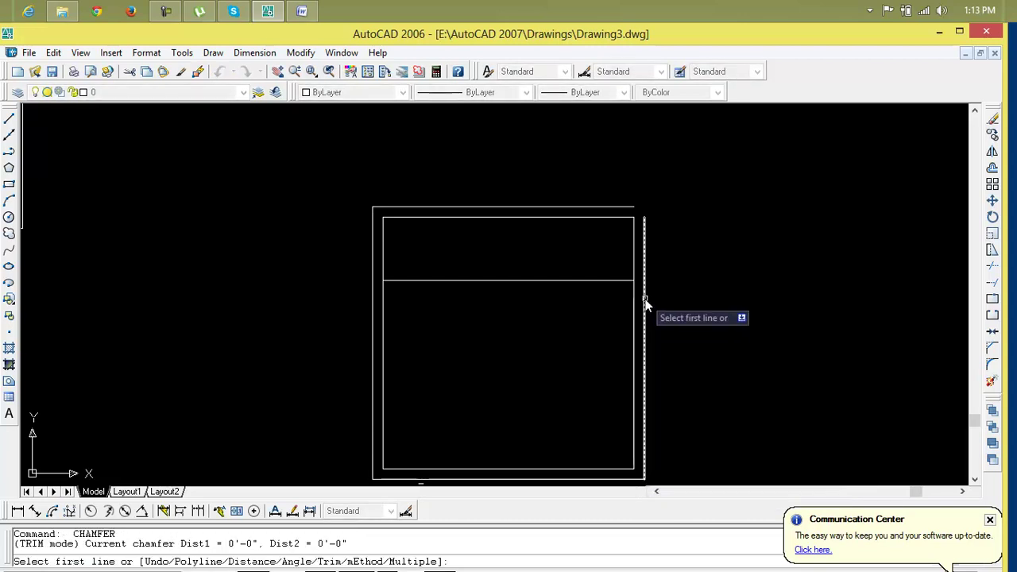
click(645, 305)
click(613, 209)
key(Return)
key(Escape)
key(Escape)
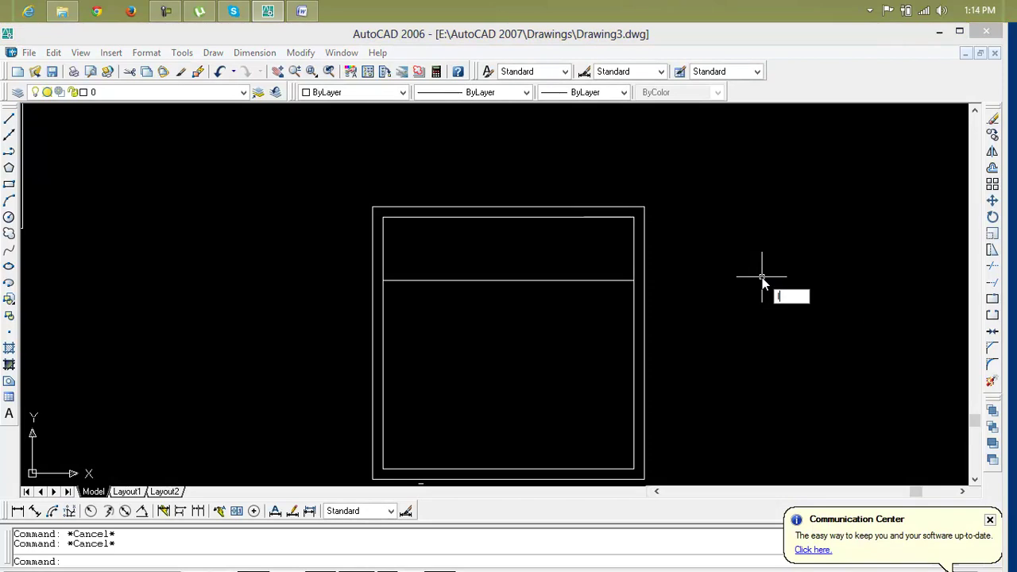
Step: Draw a vertical line from the midpoint of the study window's intermediate horizontal line down to the inner sill
text(l)
key(Return)
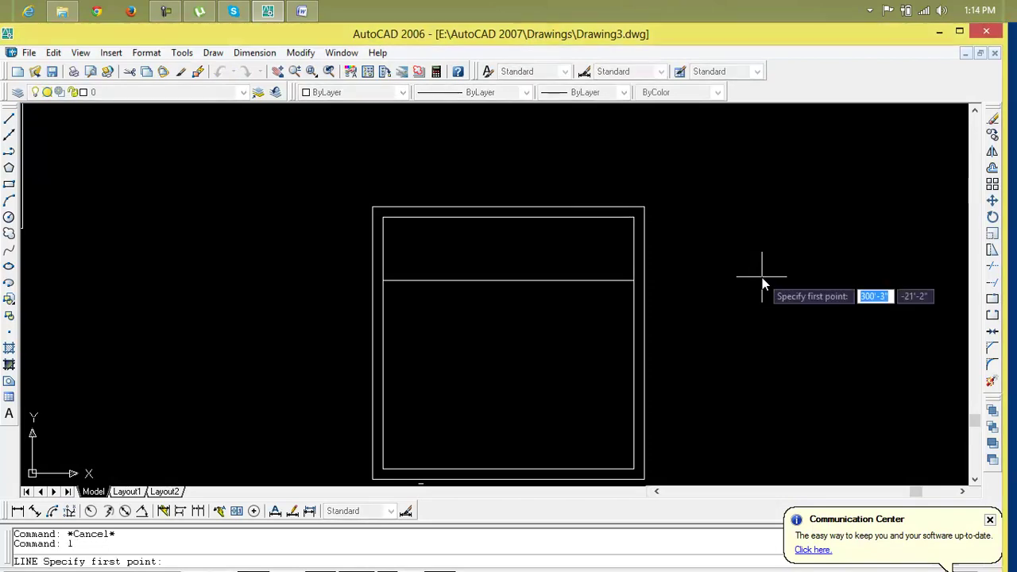
click(509, 281)
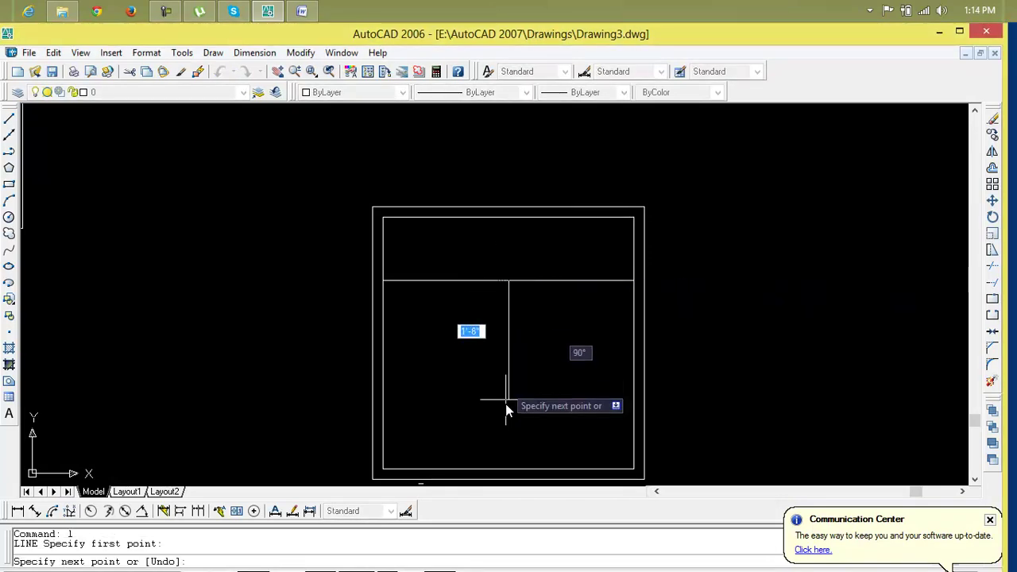
click(509, 470)
key(Escape)
key(Escape)
Step: Offset the vertical centre line by 1" to both sides
text(o)
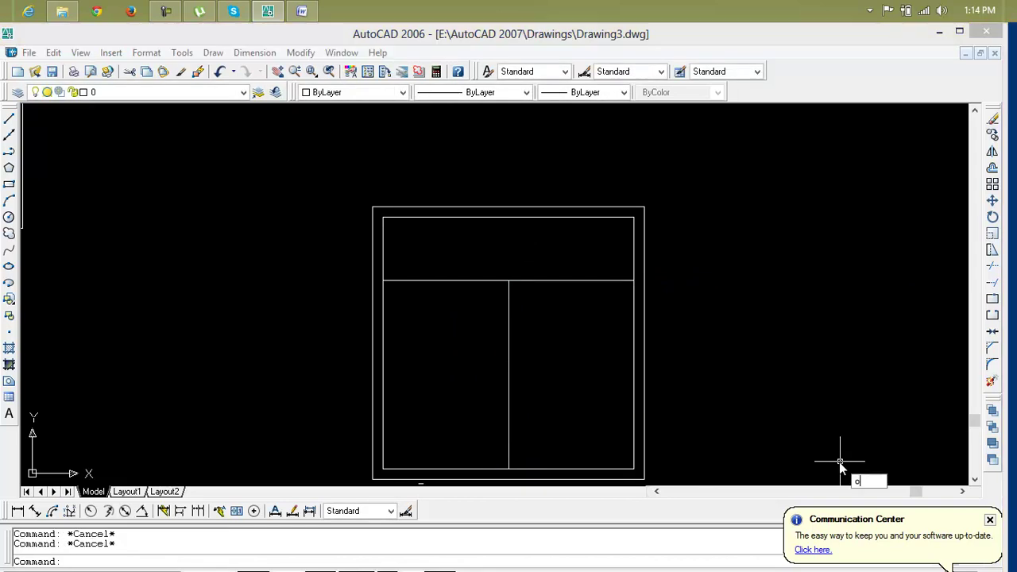
key(Return)
text(1)
key(Return)
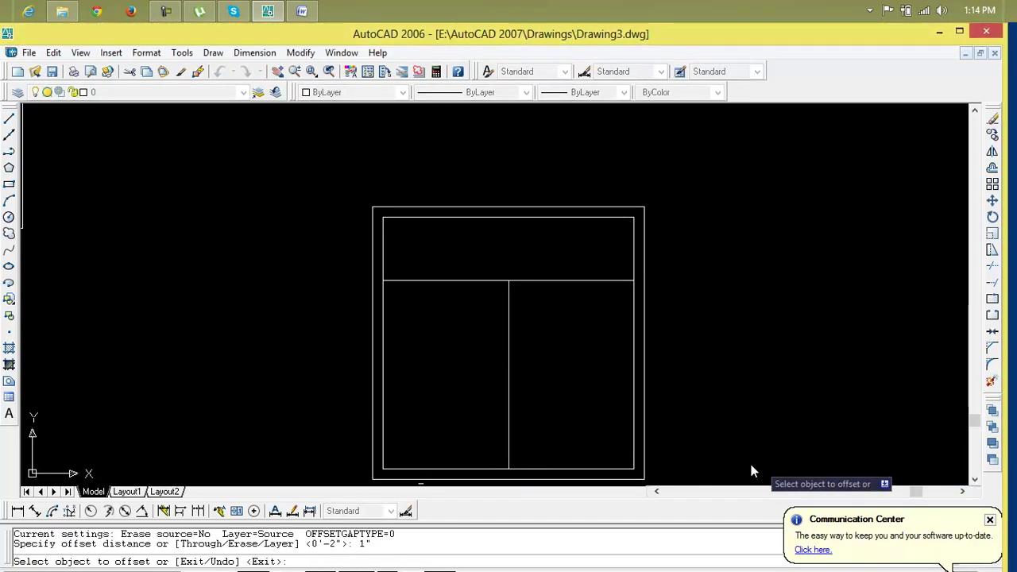
click(508, 401)
click(517, 402)
click(506, 401)
click(493, 401)
key(Escape)
key(Escape)
Step: Erase the original centre line between the two offset mullion lines
click(508, 389)
key(Delete)
key(Escape)
key(Escape)
text(tr)
key(Return)
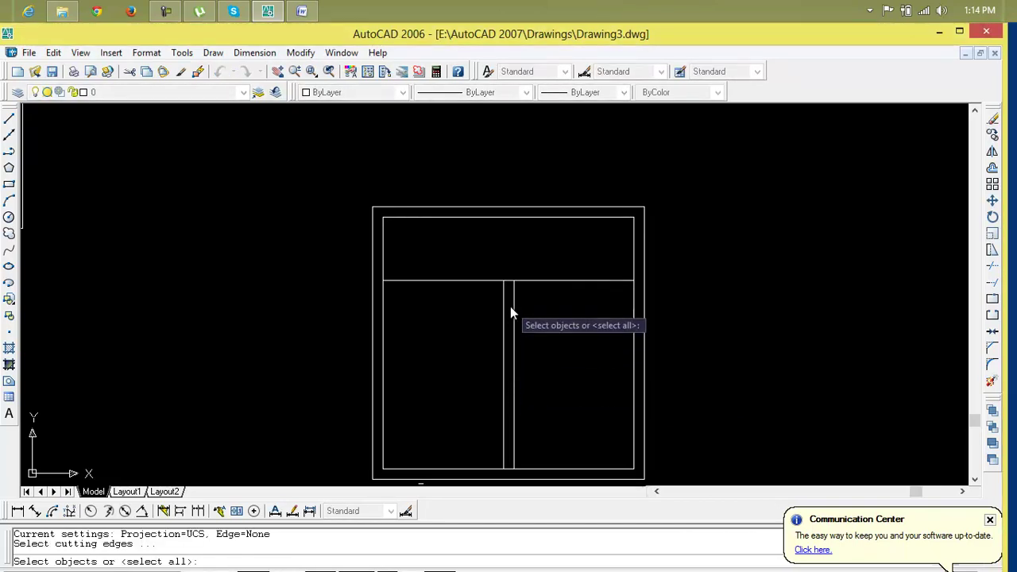
scroll(510, 286, up, 2)
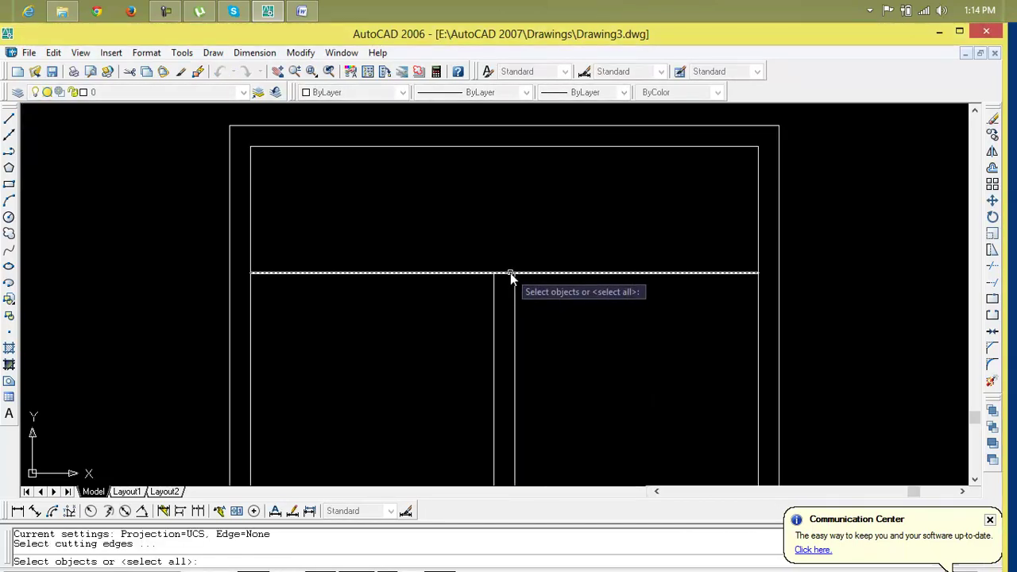
click(510, 274)
key(Escape)
key(Escape)
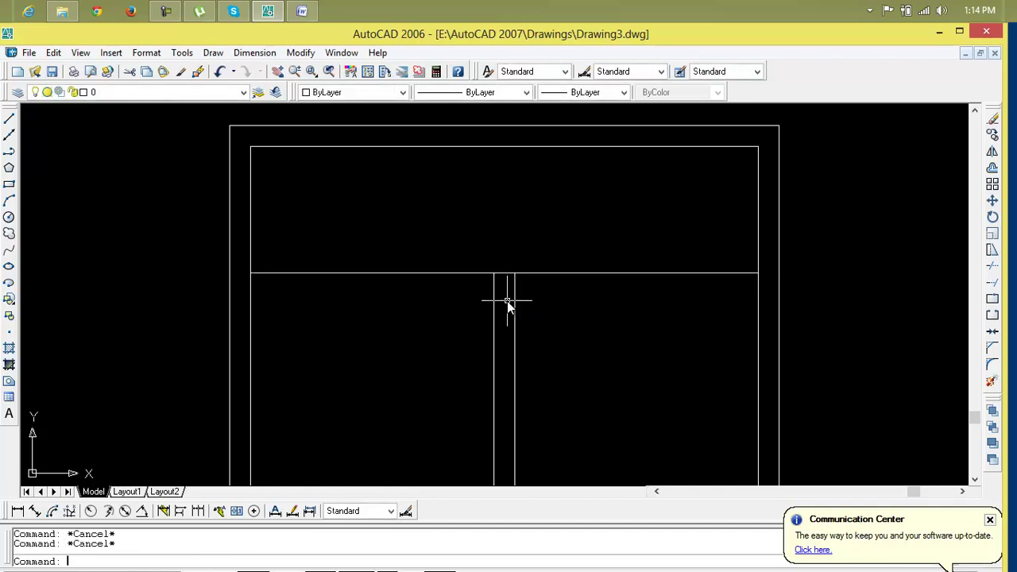
Step: Trim the intermediate horizontal line and the inner sill line between the two mullion lines
text(tr)
key(Return)
key(Return)
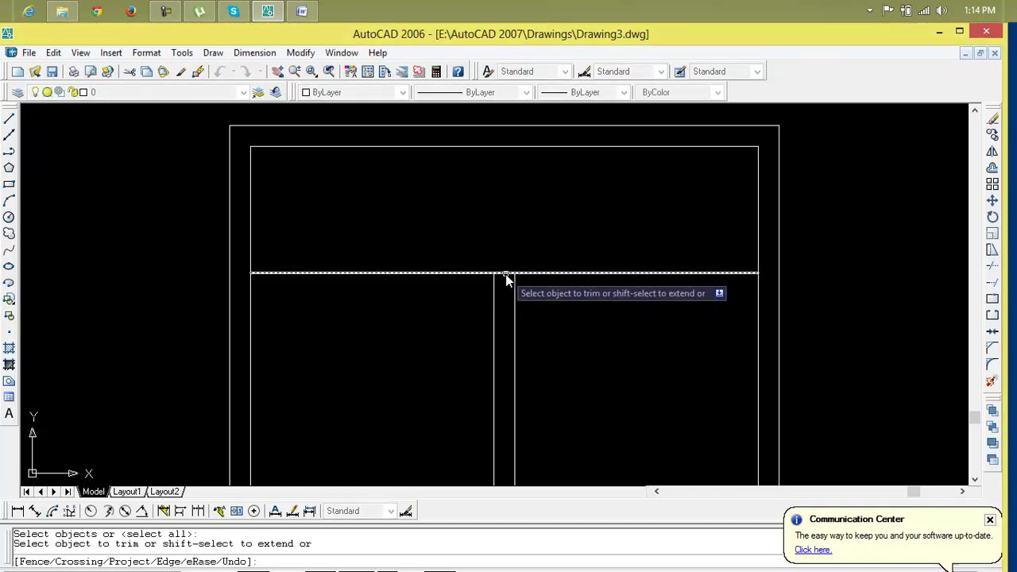
click(505, 274)
scroll(510, 362, down, 2)
scroll(510, 358, down, 2)
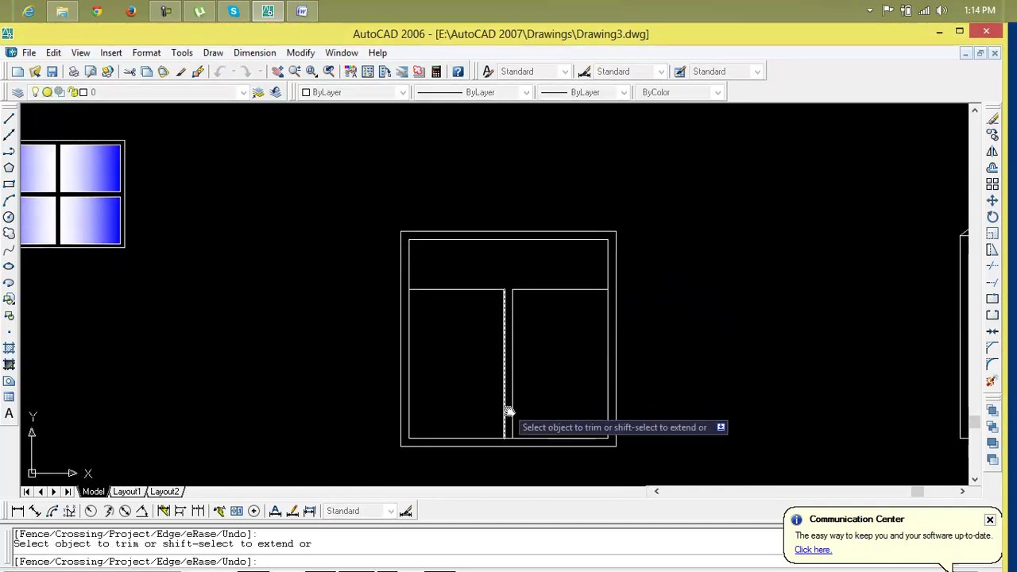
scroll(510, 435, up, 2)
click(505, 438)
scroll(518, 429, down, 4)
scroll(543, 410, up, 3)
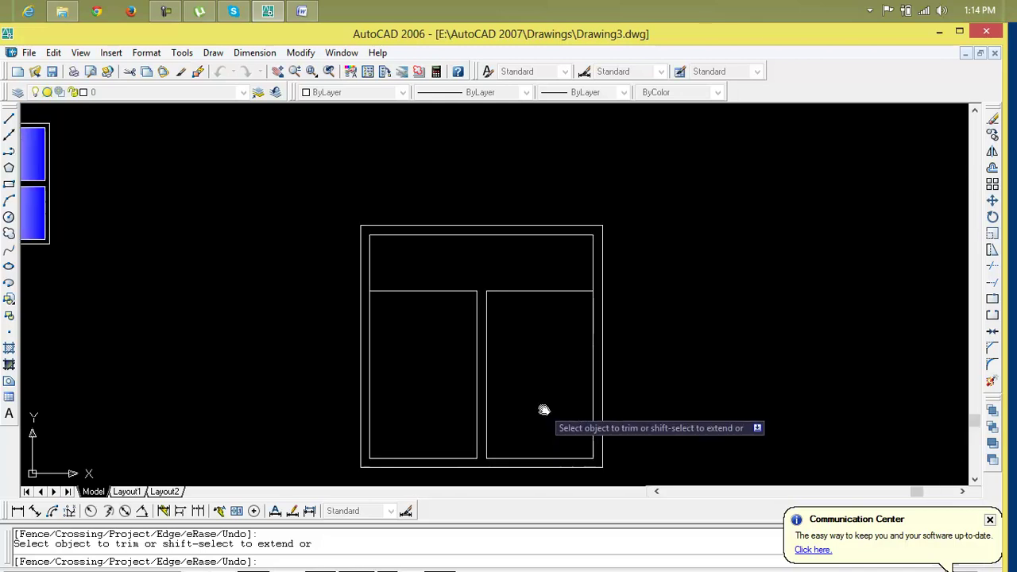
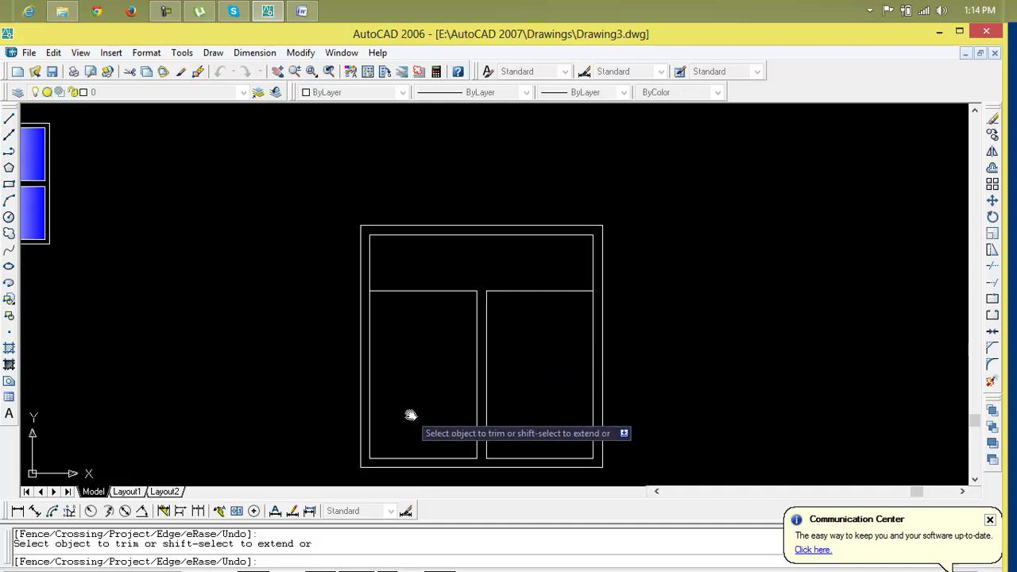
key(Escape)
key(Escape)
key(Escape)
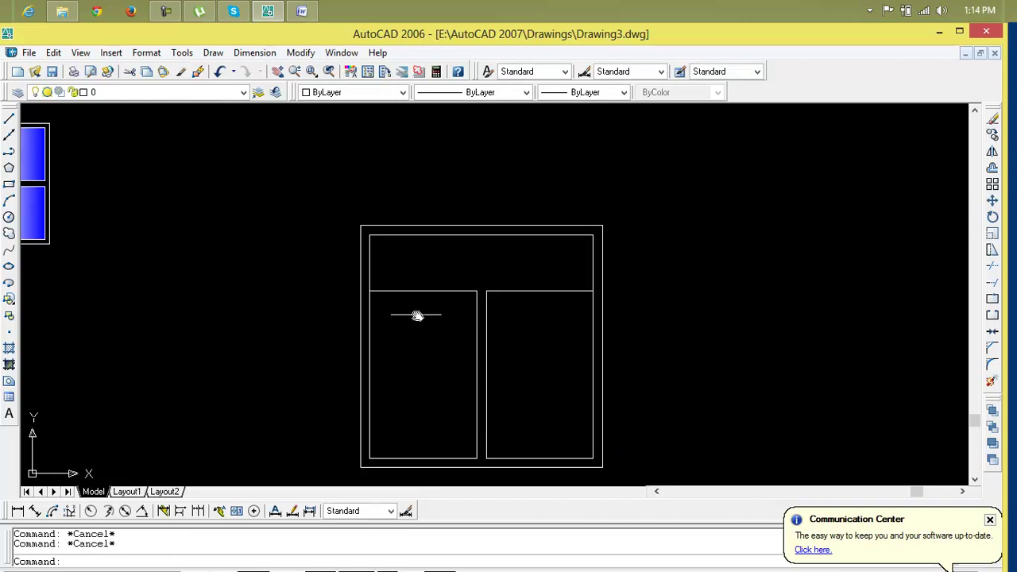
text(c)
key(Return)
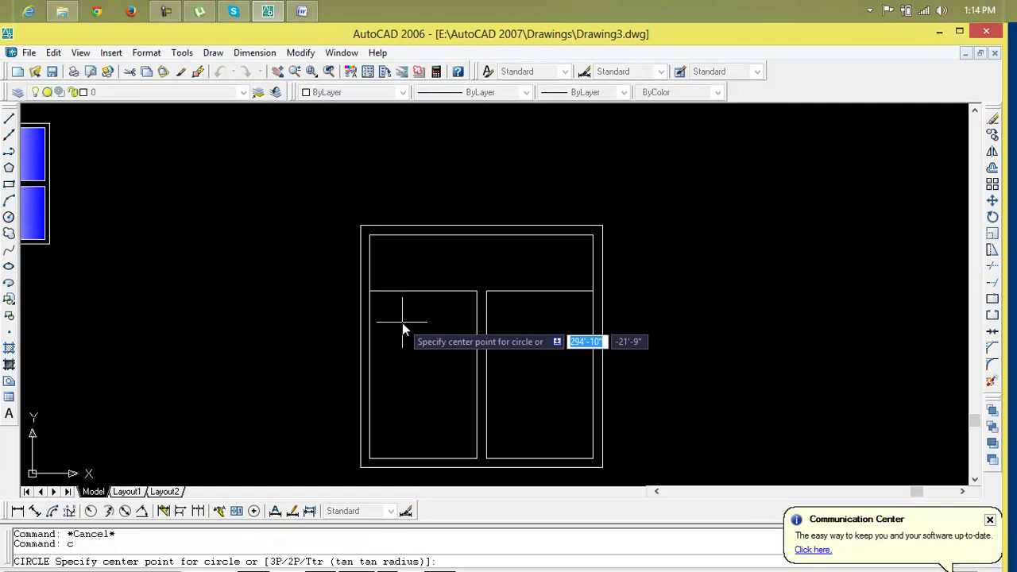
scroll(402, 322, down, 3)
middle_drag(402, 323, 416, 323)
key(Escape)
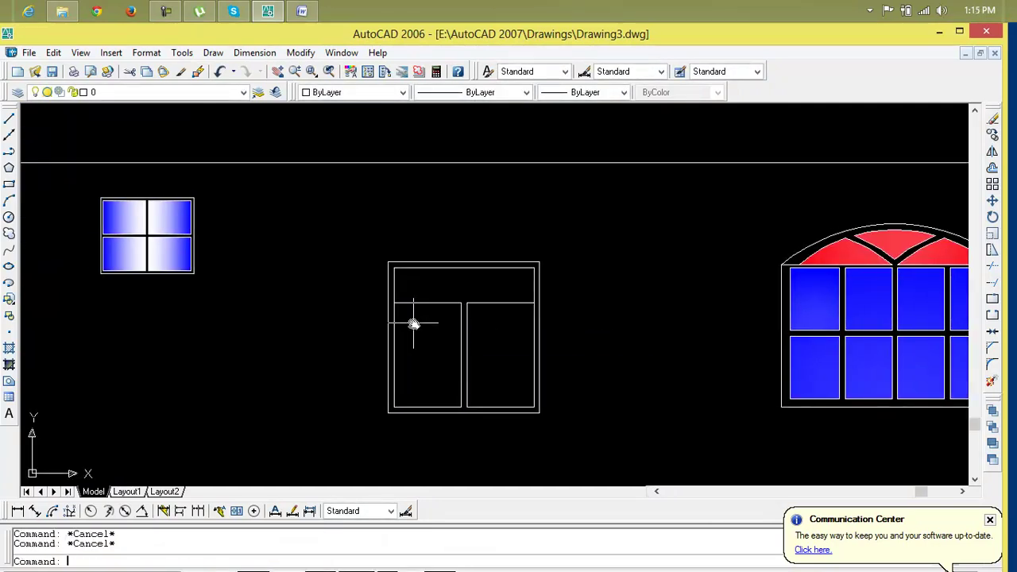
Step: Offset the study window's inner right and left jamb lines inward by 1"
scroll(537, 312, up, 3)
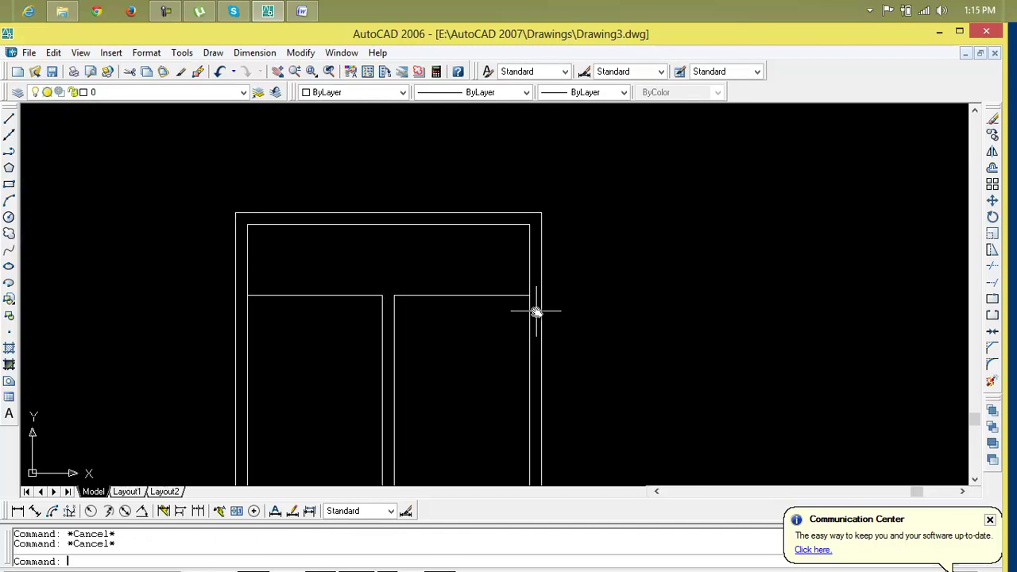
text(o)
text(1)
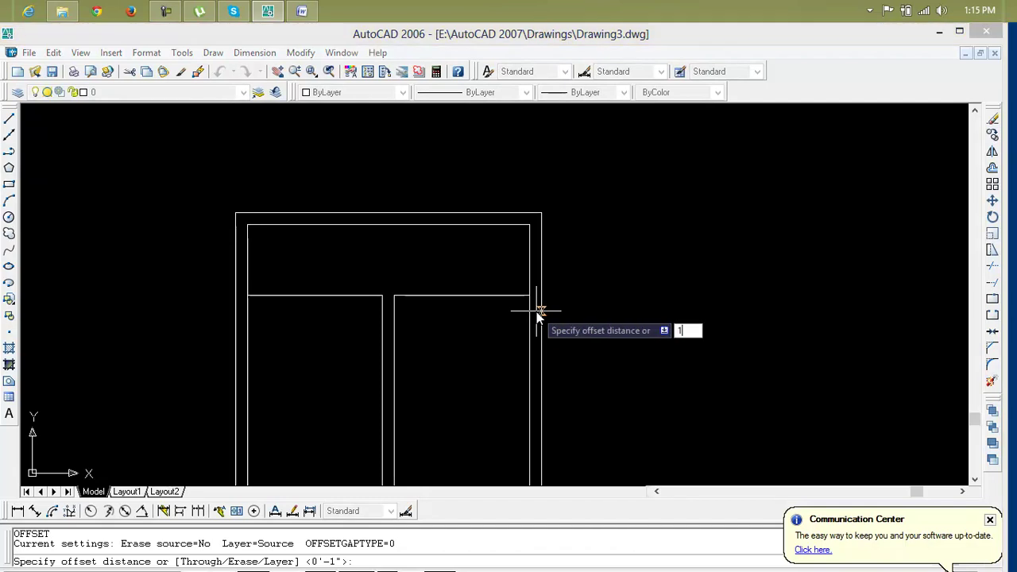
text(")
key(Return)
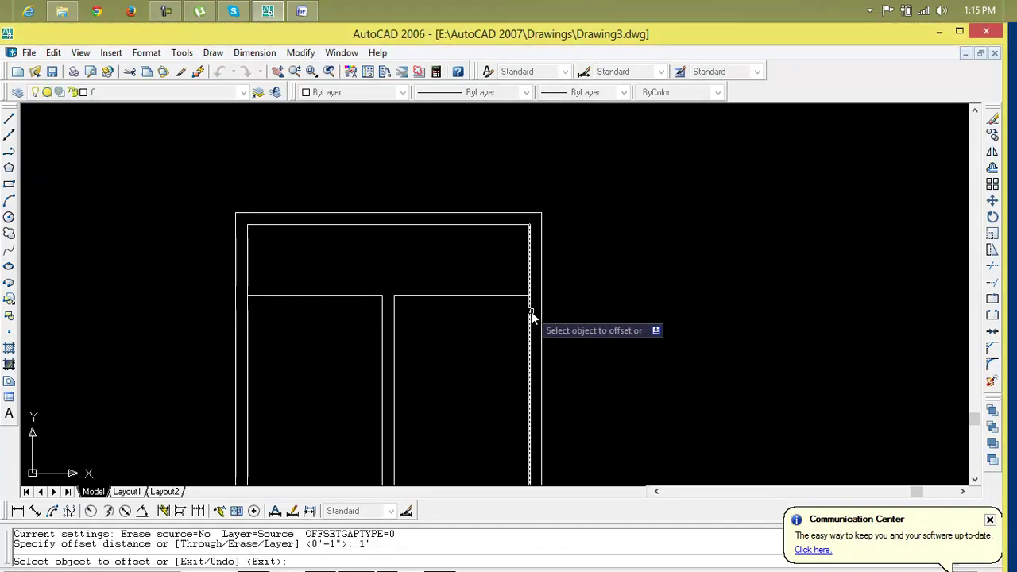
click(532, 315)
click(519, 319)
click(246, 345)
click(266, 349)
Step: Offset both halves of the intermediate horizontal line upward by 1"
click(298, 296)
click(303, 289)
click(424, 294)
click(424, 285)
key(Escape)
Step: Draw a short line bridging the gap between the two offset horizontal lines above the mullion
text(l)
key(Return)
click(382, 291)
click(386, 291)
key(Return)
Step: Trim the horizontal line ends and the jamb line piece where they cross at the window's right jamb
text(tr)
key(Return)
key(Return)
scroll(524, 310, up, 3)
click(532, 270)
click(530, 296)
click(532, 286)
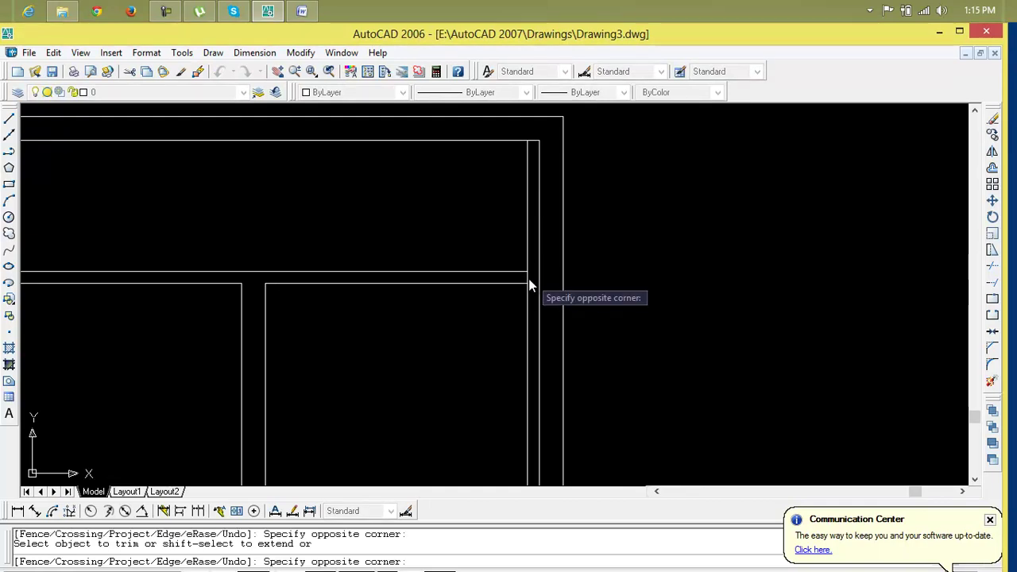
Step: Trim the crossing horizontal and vertical line pieces at the window's left jamb to separate the panes
scroll(500, 310, down, 4)
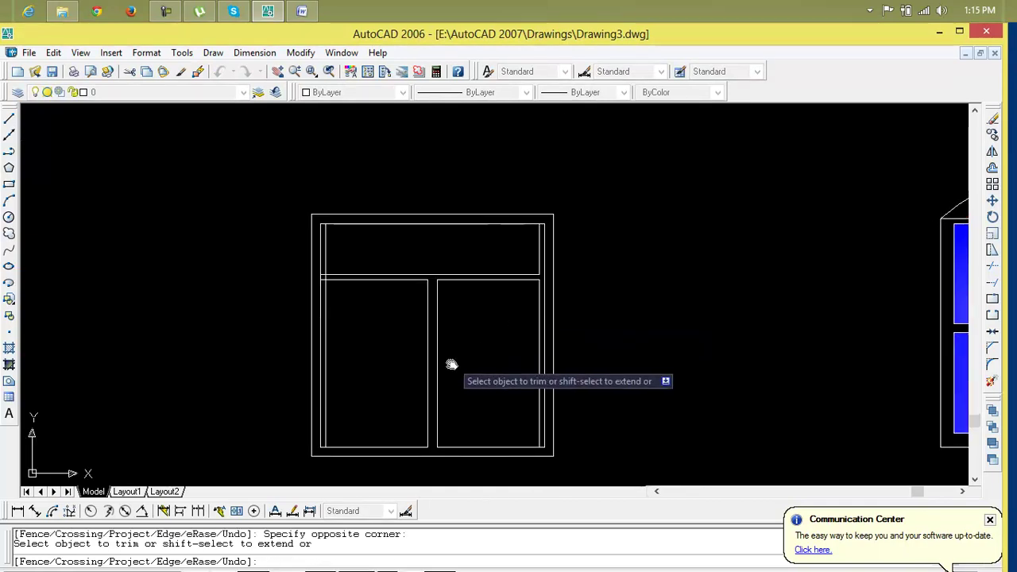
scroll(351, 361, up, 2)
scroll(306, 230, up, 3)
click(278, 240)
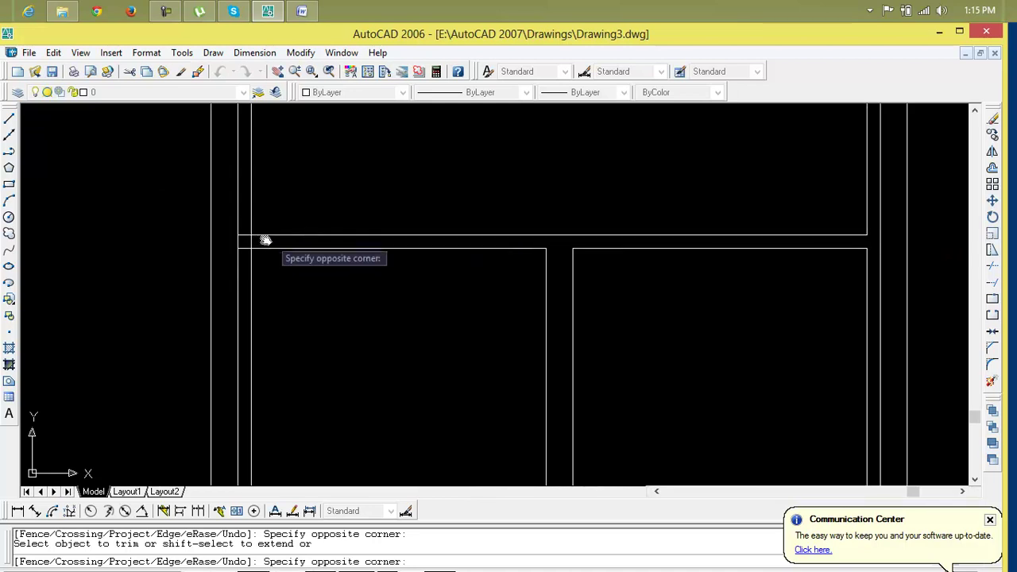
click(244, 240)
click(245, 230)
click(240, 261)
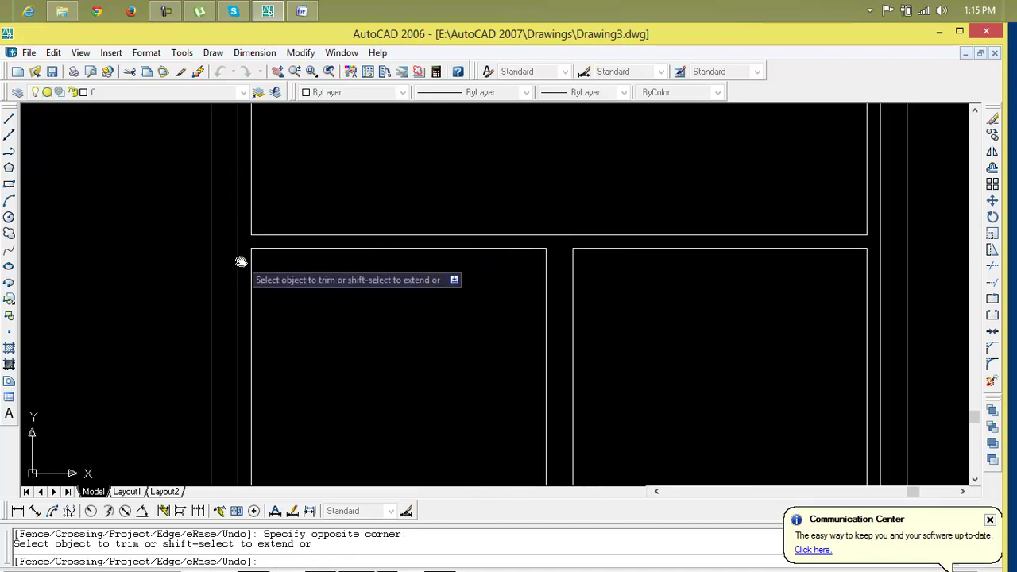
scroll(282, 325, down, 5)
scroll(278, 341, up, 4)
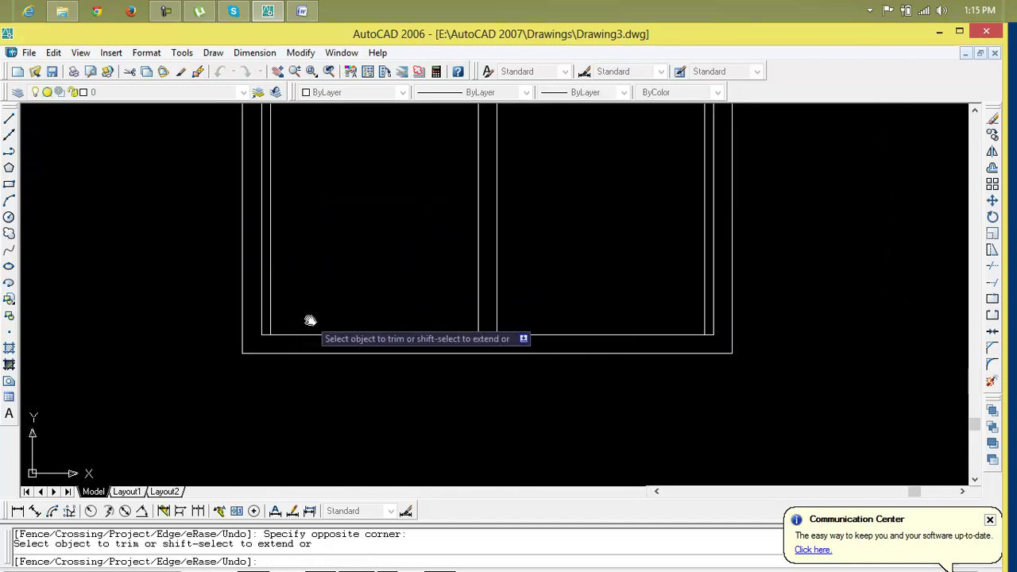
key(Escape)
key(Escape)
key(Escape)
Step: Offset the bottom inner frame lines of both lower panes upward by 1"
text(o)
key(Return)
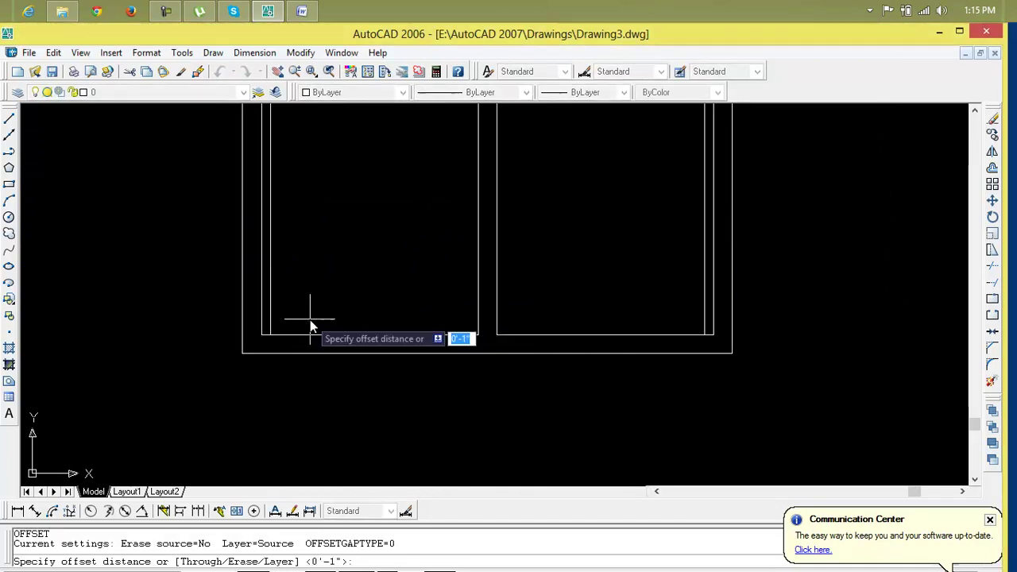
text(1")
key(Return)
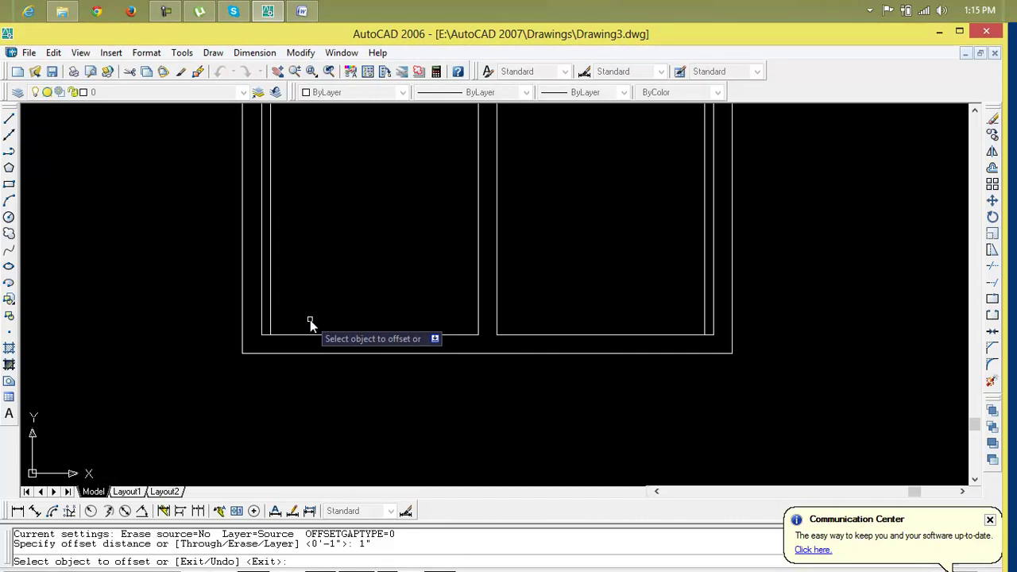
click(333, 334)
click(342, 325)
click(575, 334)
click(574, 328)
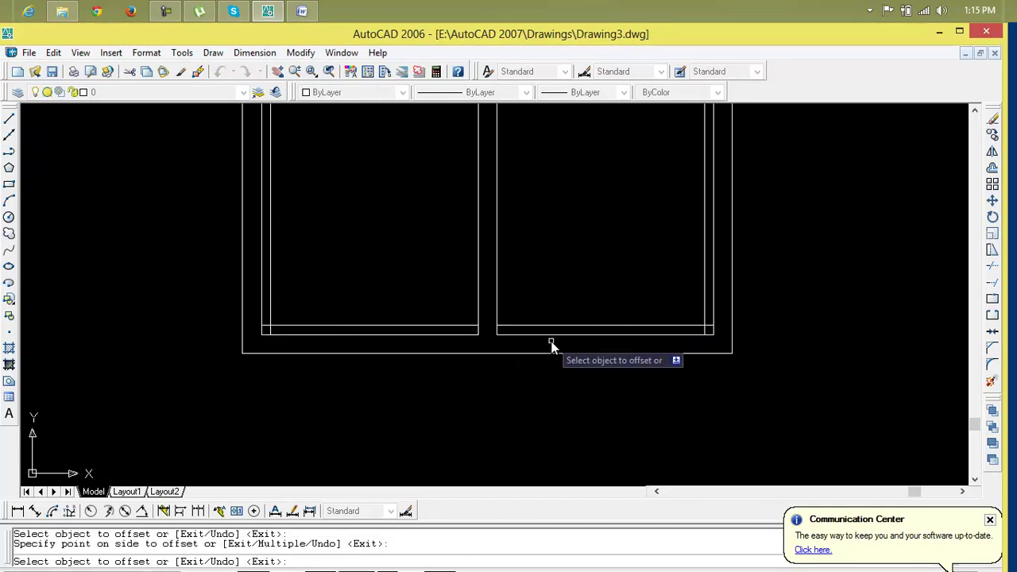
scroll(552, 347, up, 2)
scroll(552, 345, down, 4)
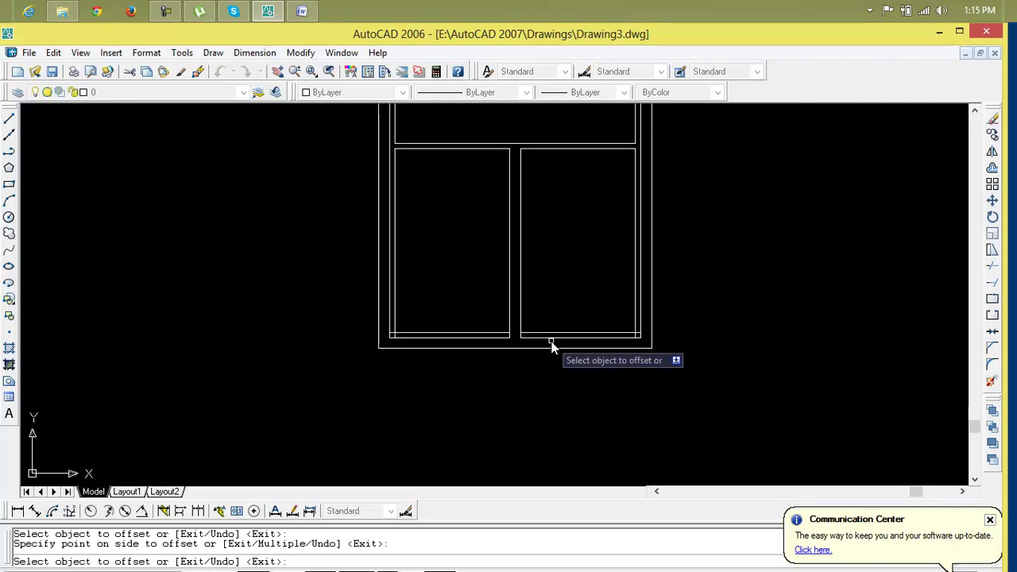
scroll(534, 345, up, 3)
scroll(493, 340, up, 2)
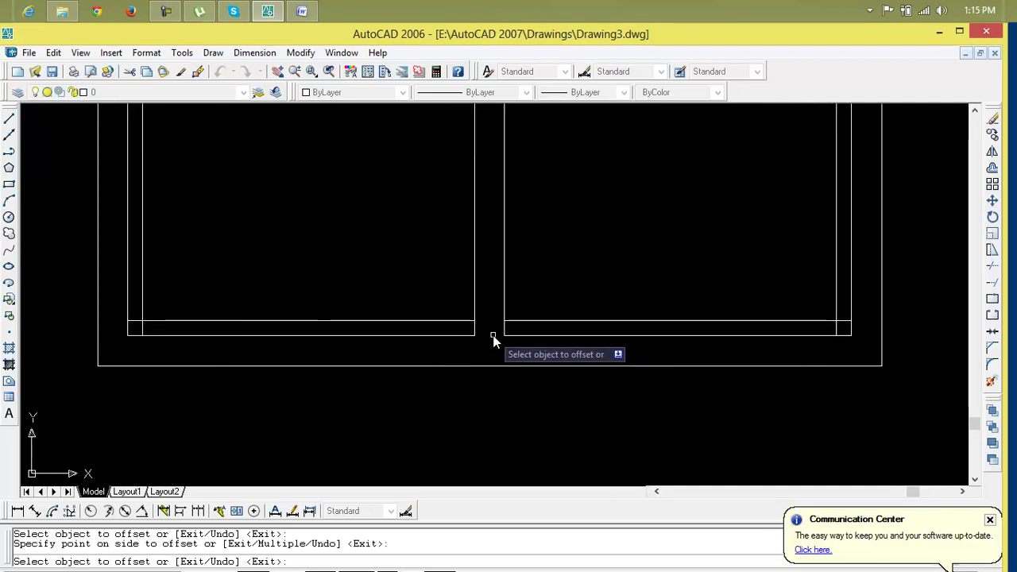
click(493, 340)
key(Escape)
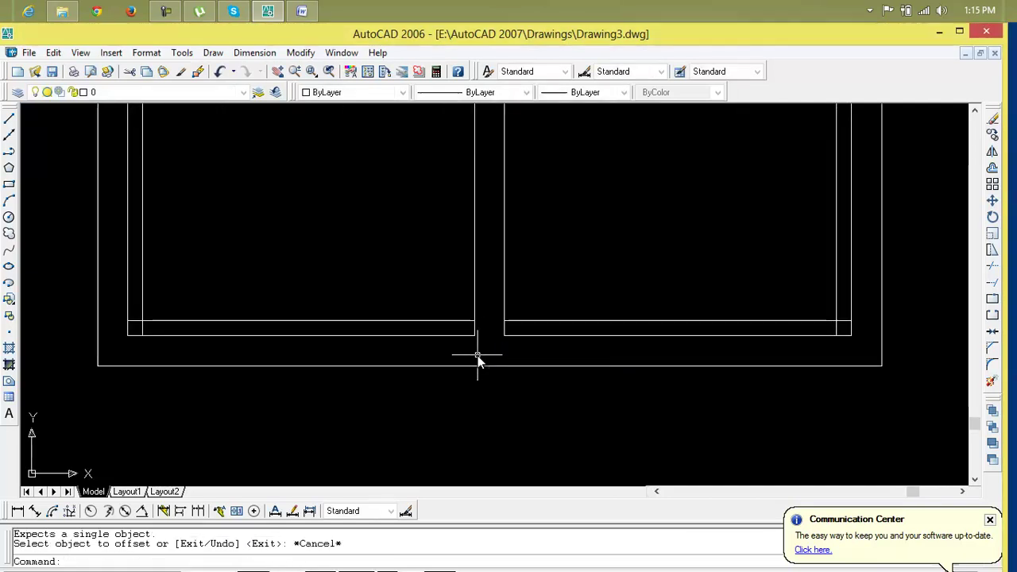
Step: Draw a short horizontal line bridging the gap between the two bottom frame lines below the mullion
text(l)
key(Return)
click(474, 336)
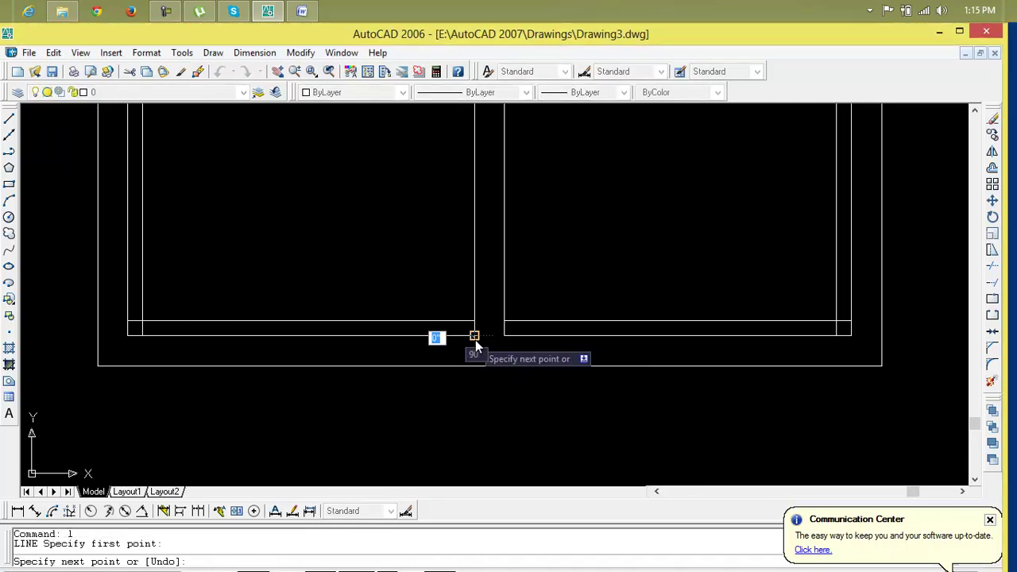
click(502, 338)
key(Return)
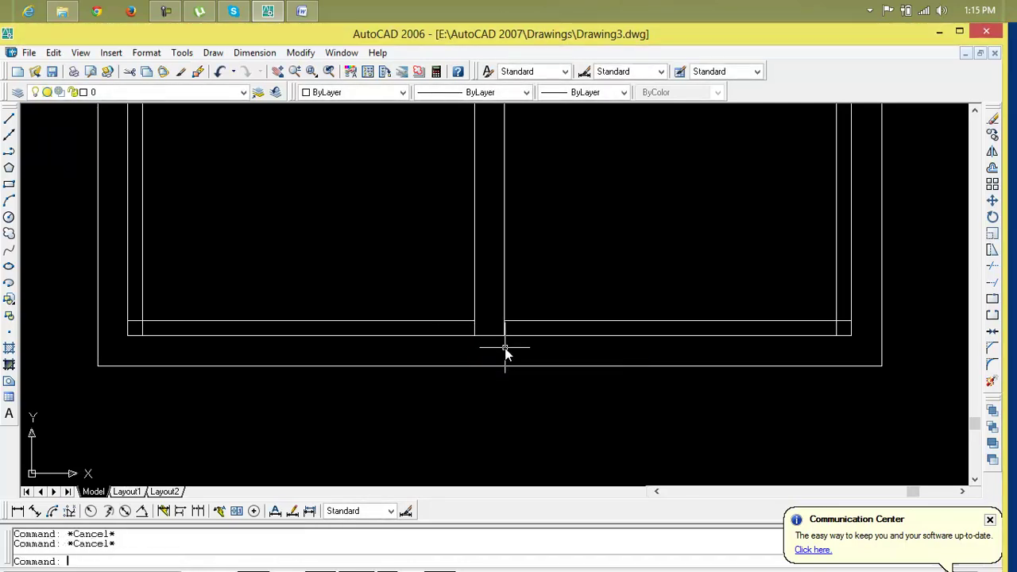
Step: Trim both mullion line stubs between the offset line and the bottom frame line
text(tr)
key(Return)
key(Return)
scroll(515, 352, up, 3)
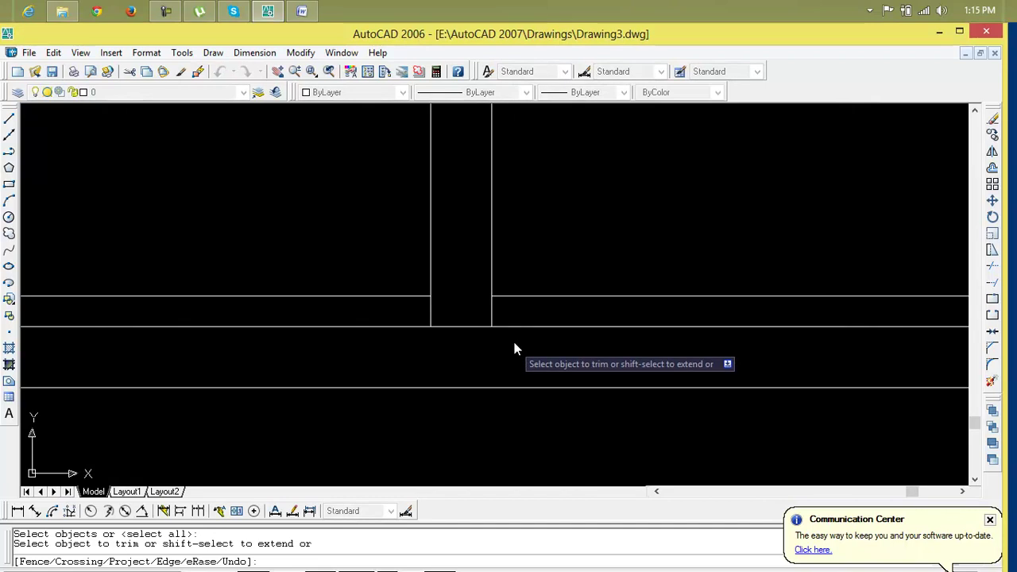
click(500, 310)
click(426, 316)
scroll(433, 325, down, 3)
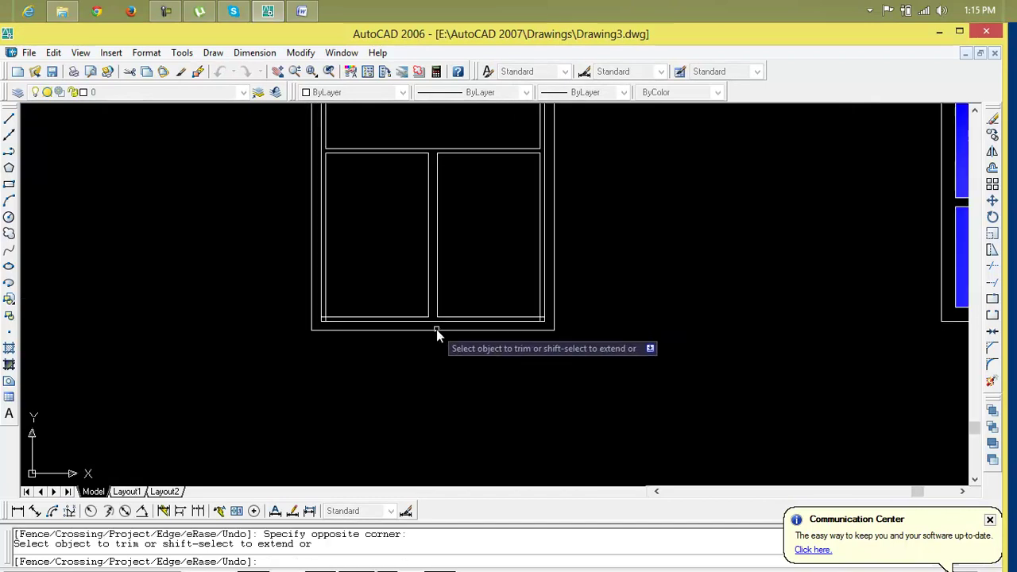
Step: Trim the crossing line ends at the window's lower right and lower left inner corners
scroll(456, 262, up, 4)
click(595, 390)
click(588, 402)
scroll(546, 407, down, 3)
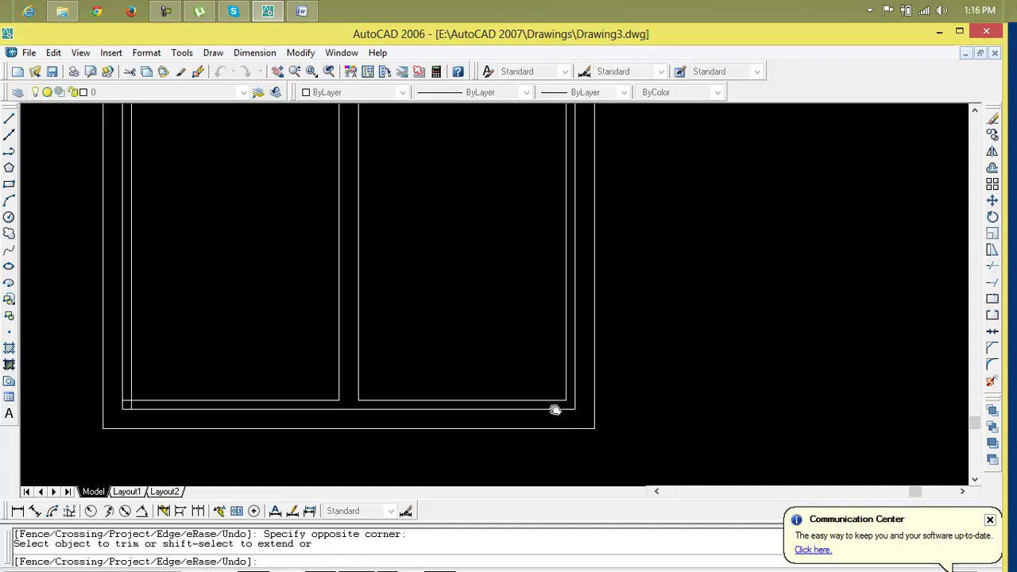
scroll(384, 405, up, 3)
scroll(386, 402, up, 3)
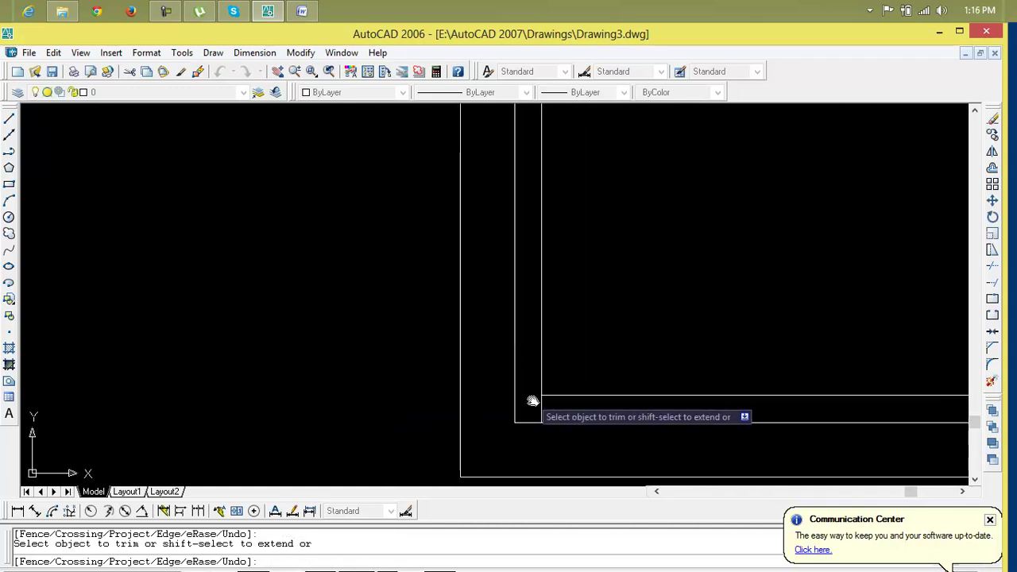
scroll(541, 407, down, 3)
middle_drag(549, 405, 432, 411)
scroll(431, 411, up, 2)
key(Escape)
key(Escape)
Step: Draw a vertical centre line in the top pane from the transom's upper line to the inner frame's top edge
scroll(518, 295, up, 4)
middle_drag(522, 294, 492, 395)
key(Escape)
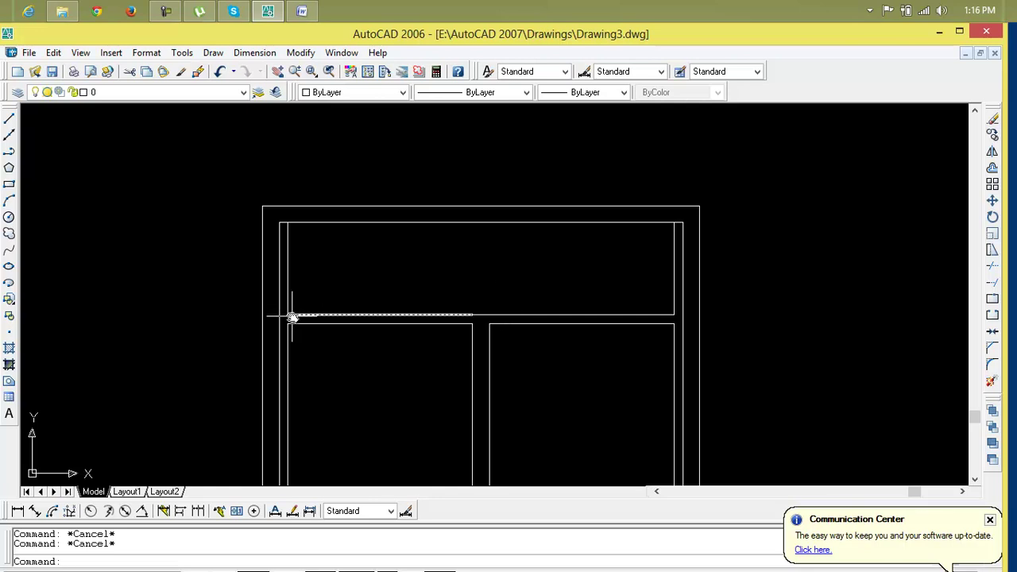
scroll(454, 358, down, 2)
mouse_move(453, 358)
middle_down()
mouse_move(517, 313)
mouse_move(479, 332)
middle_up()
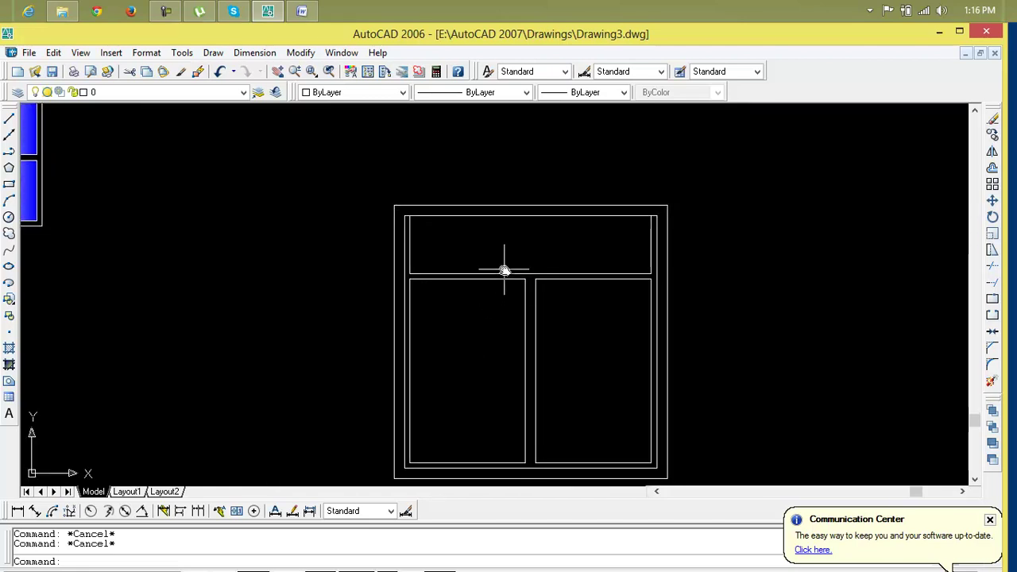
text(l)
key(Return)
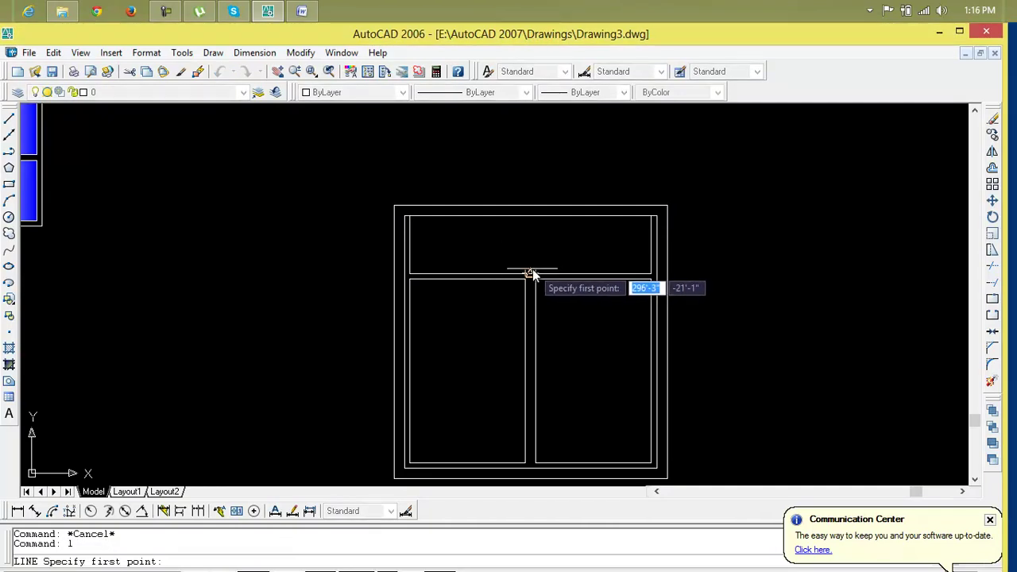
click(531, 274)
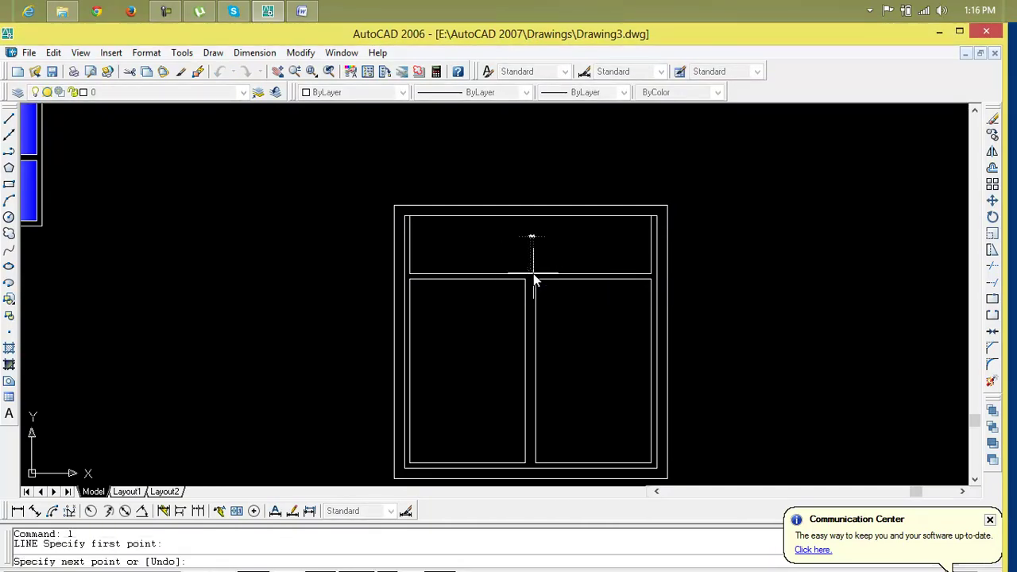
click(530, 216)
key(Escape)
scroll(544, 238, down, 2)
middle_drag(543, 238, 434, 250)
scroll(435, 255, up, 4)
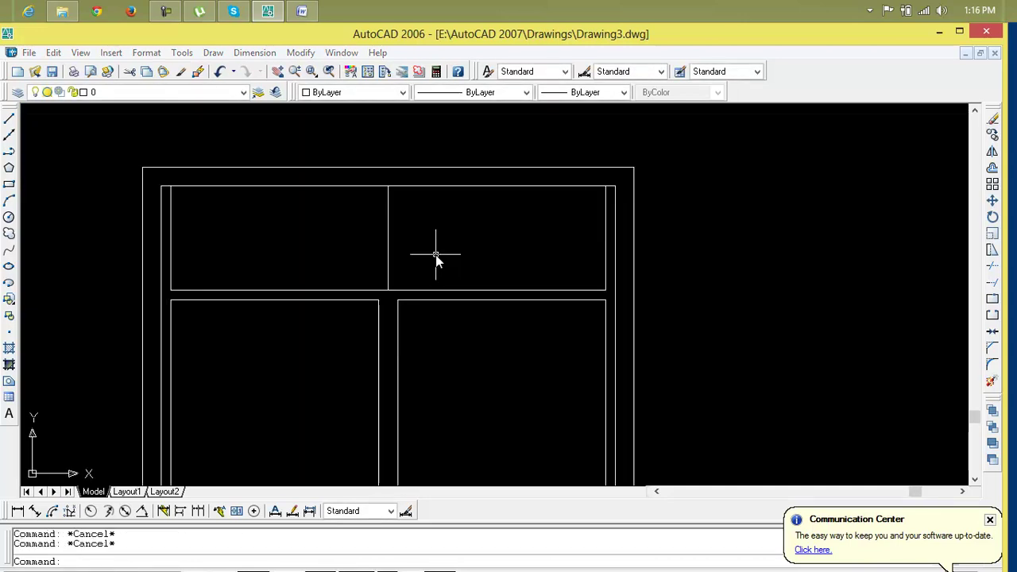
text(arc)
key(Return)
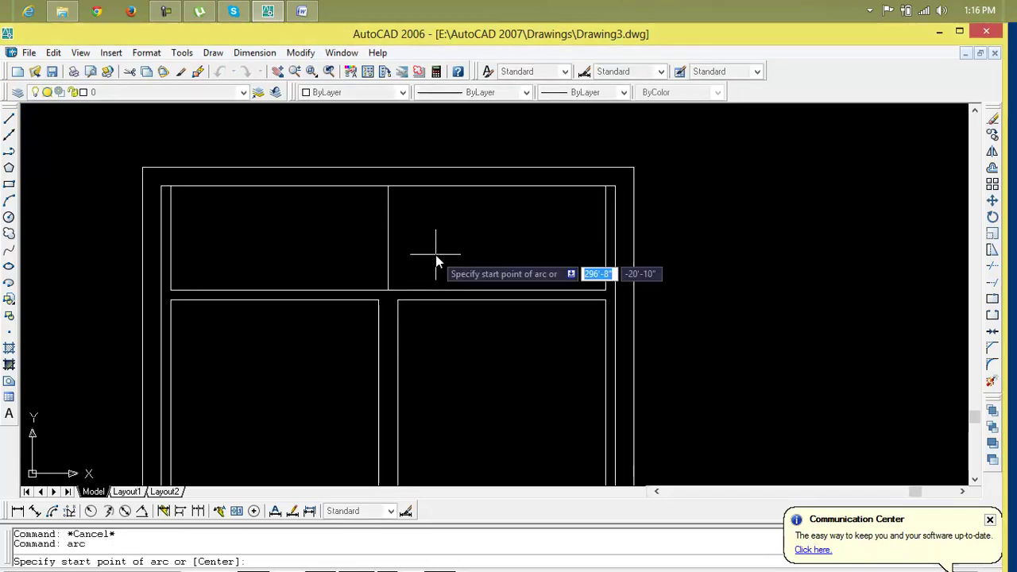
click(389, 291)
key(Escape)
key(Escape)
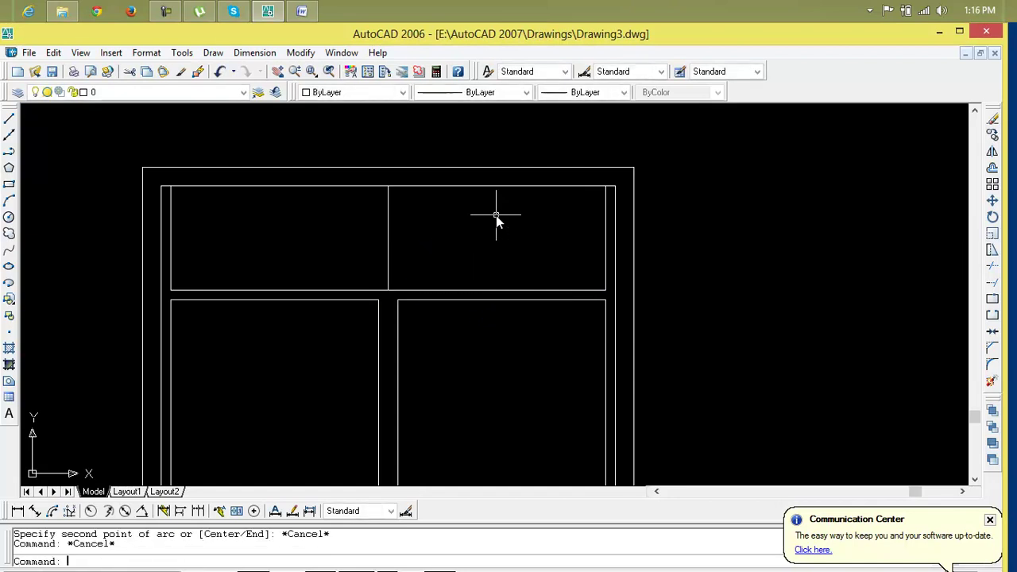
Step: Draw a line along the transom's upper edge from the centre line to the right jamb's inner line
text(l)
key(Return)
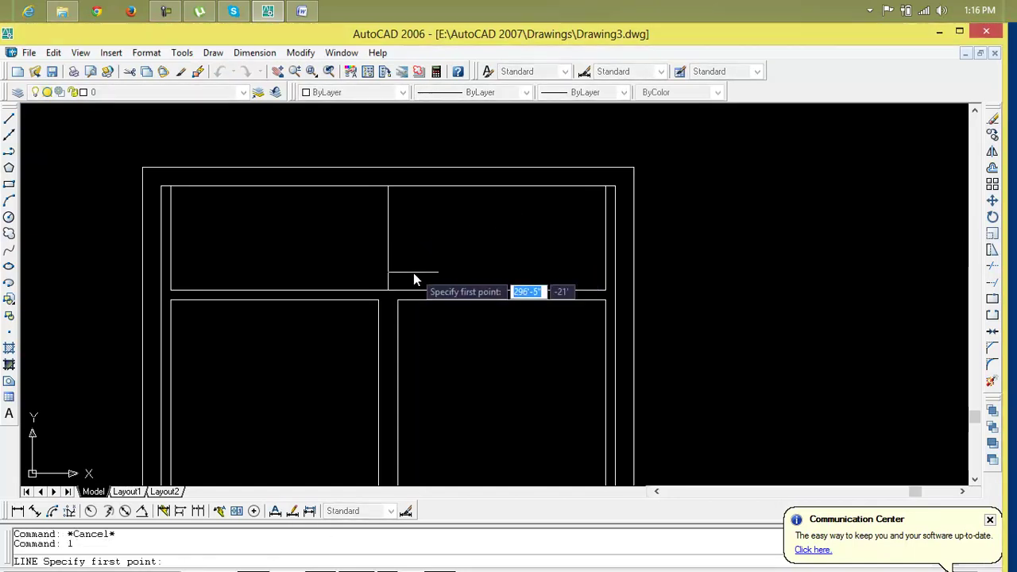
click(388, 291)
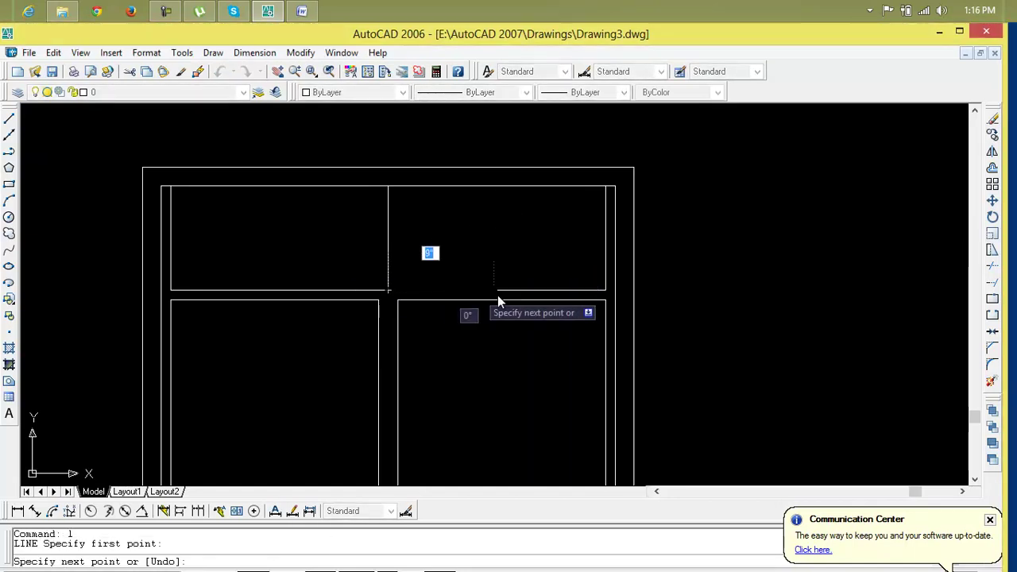
click(606, 292)
key(Return)
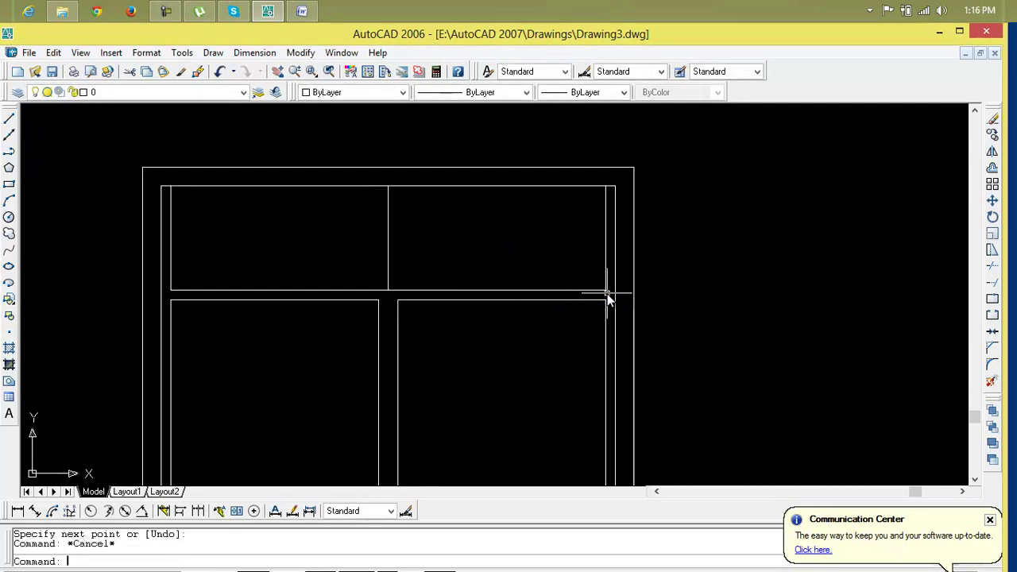
Step: Draw a vertical divider in the top pane's right half, from the middle of the transom line up to the frame
text(l)
key(Return)
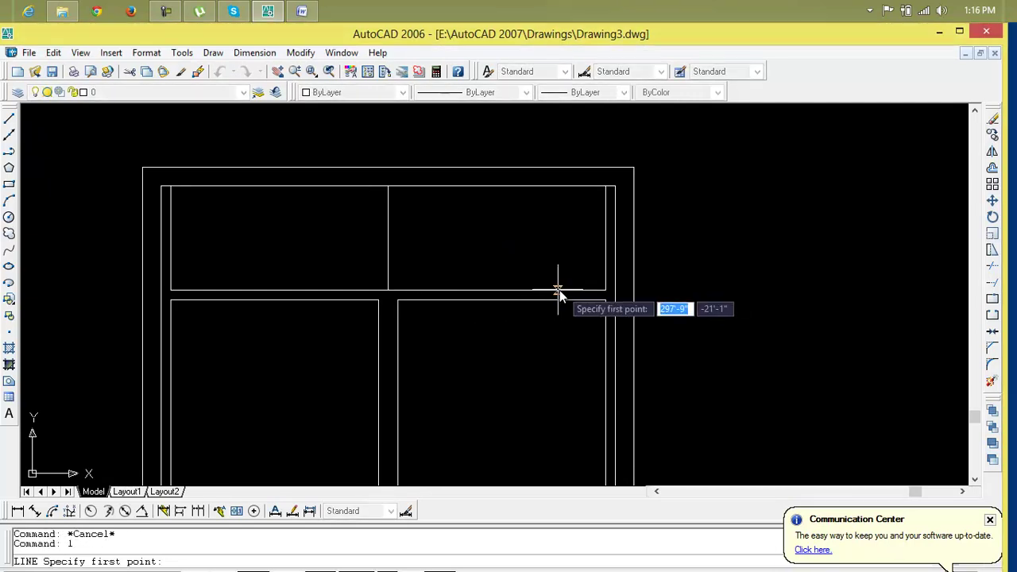
click(501, 290)
click(501, 186)
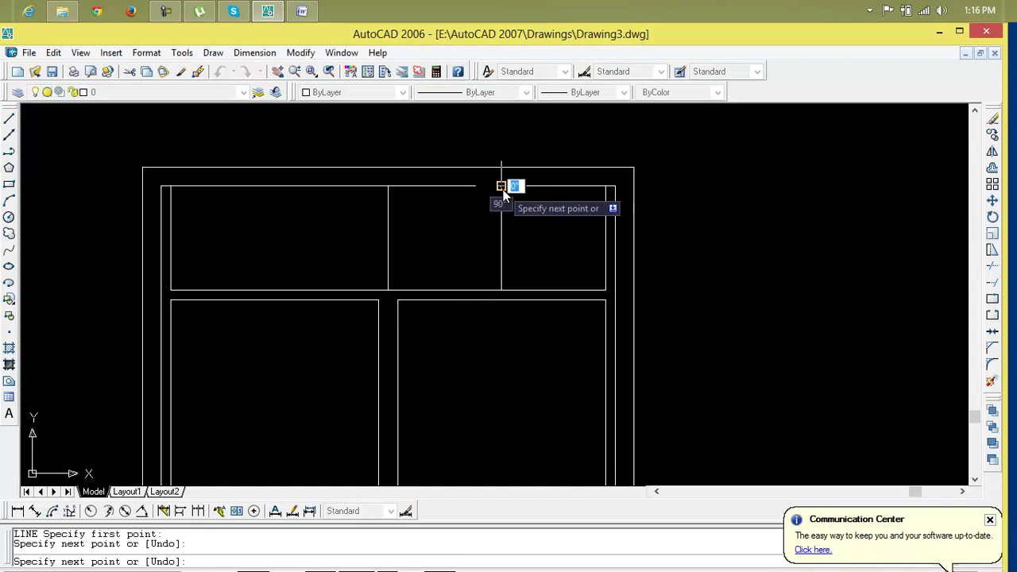
key(Return)
key(Return)
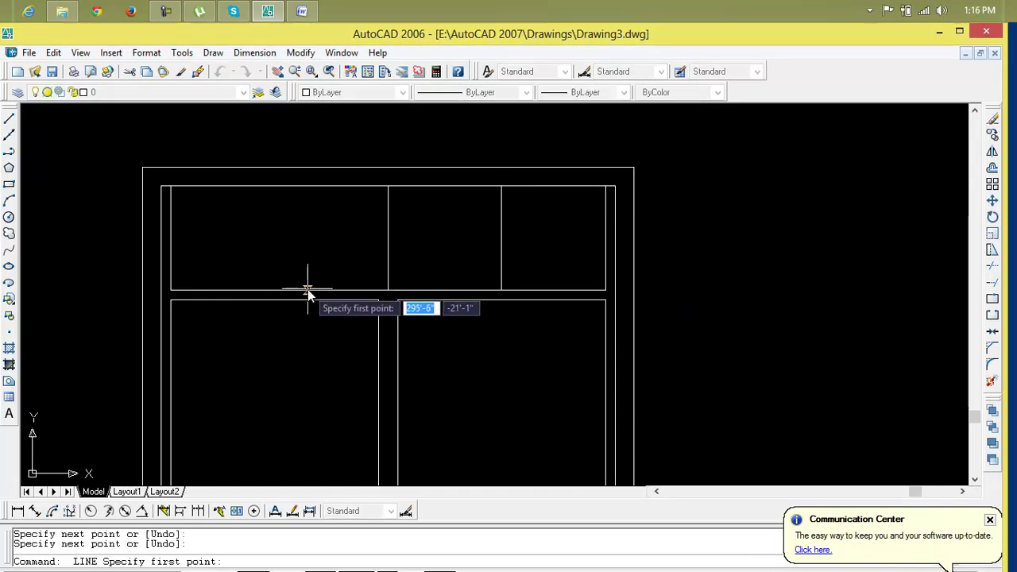
key(Escape)
key(Escape)
Step: Draw a line along the transom's upper edge from the centre line to the left jamb's inner line
text(l)
key(Return)
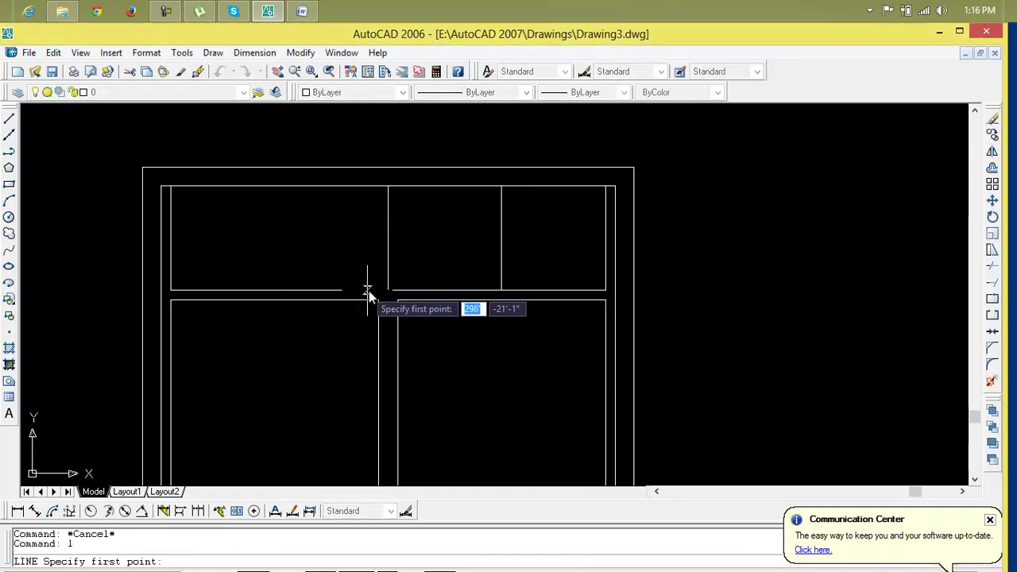
click(386, 291)
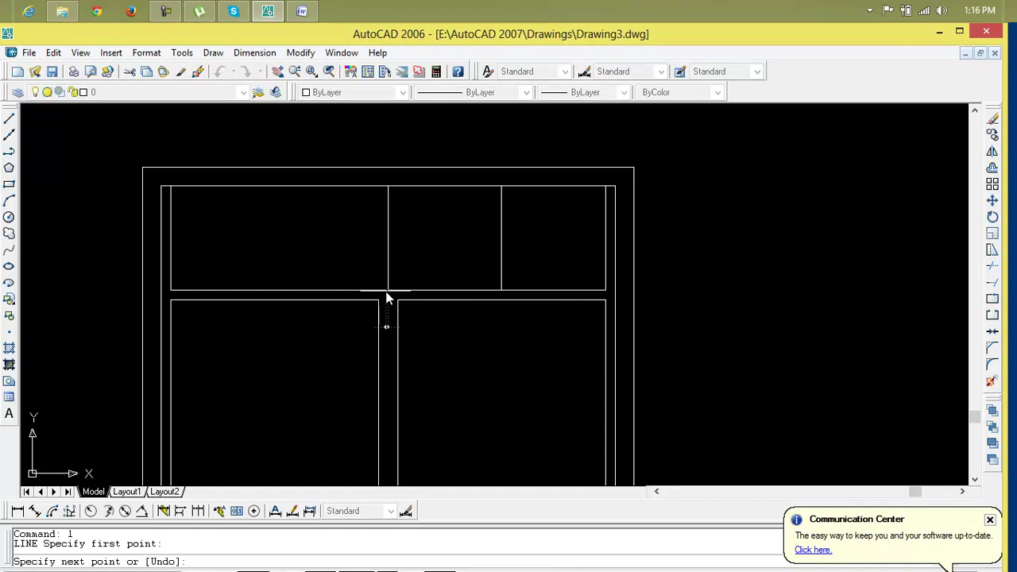
click(171, 292)
key(Escape)
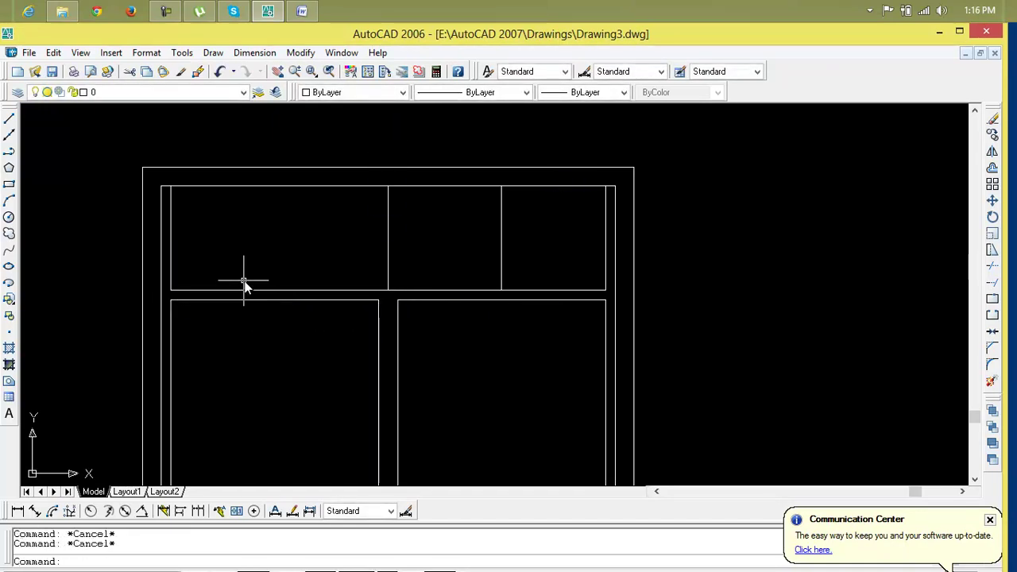
Step: Draw a vertical divider in the top pane's left half, from the transom line's midpoint up to the frame
text(l)
key(Return)
click(279, 291)
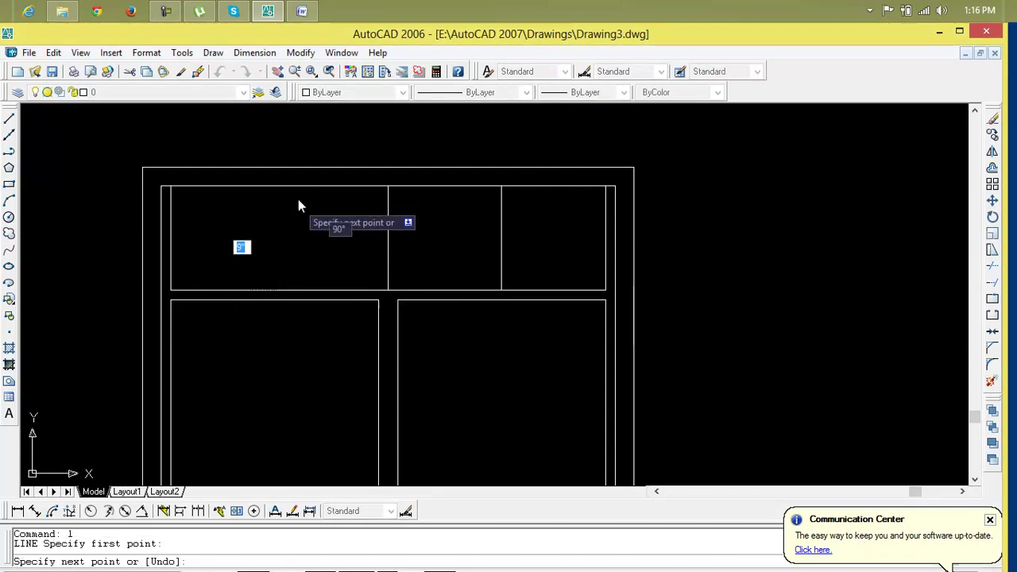
click(279, 186)
key(Escape)
key(Escape)
key(Escape)
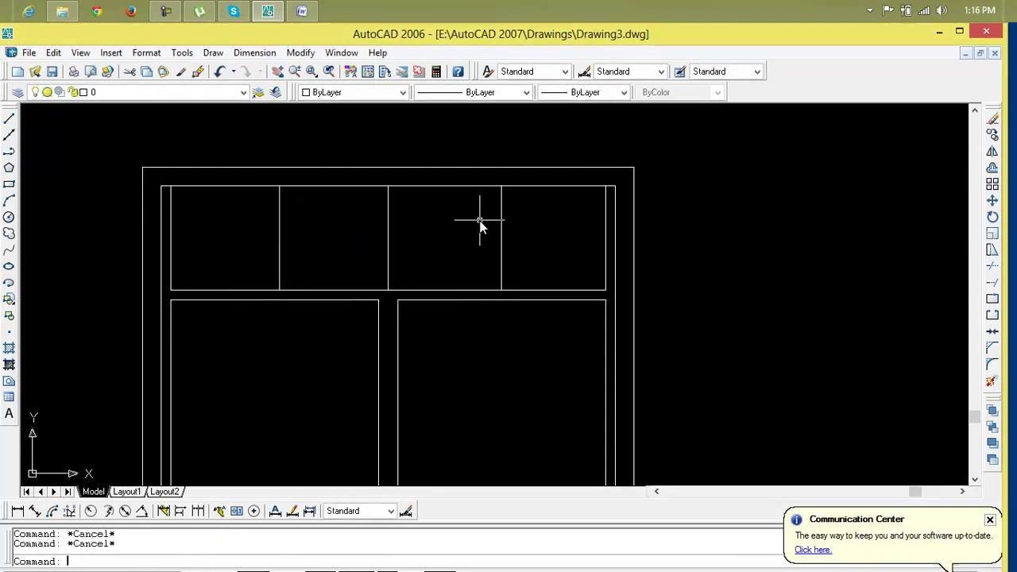
Step: Try offsetting the top pane's right-hand divider 1" to the right, and delete the offset copy
text(o)
key(Return)
text(1)
key(Return)
click(501, 231)
click(513, 233)
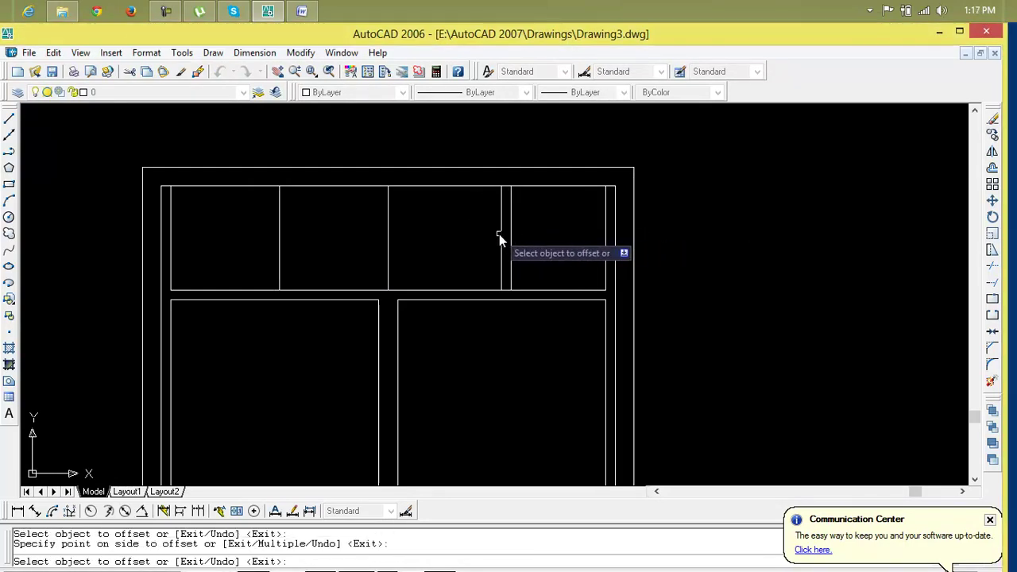
key(Escape)
key(Escape)
click(511, 230)
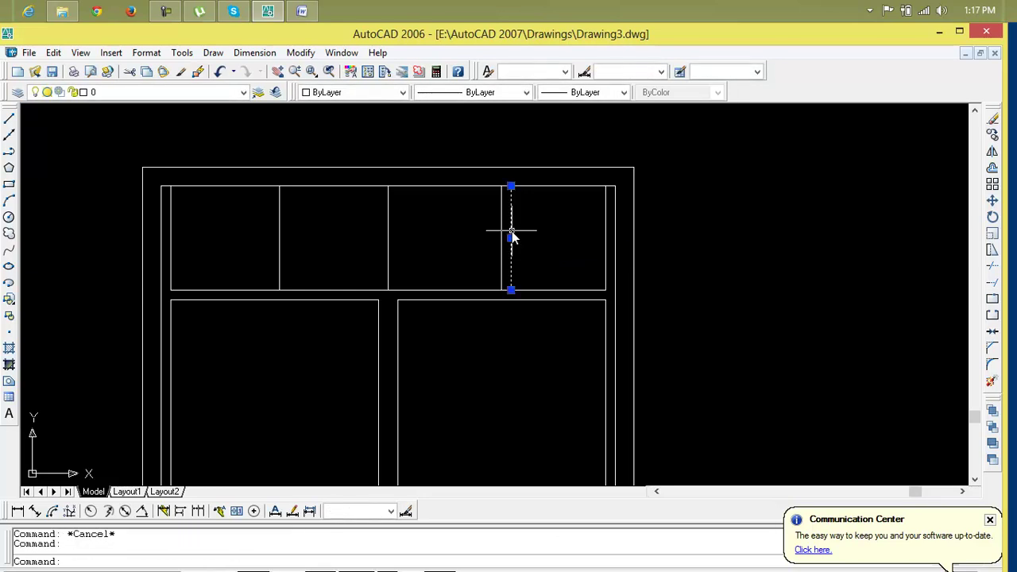
key(Delete)
Step: Offset the top pane's right-hand divider .6" to the right
text(o)
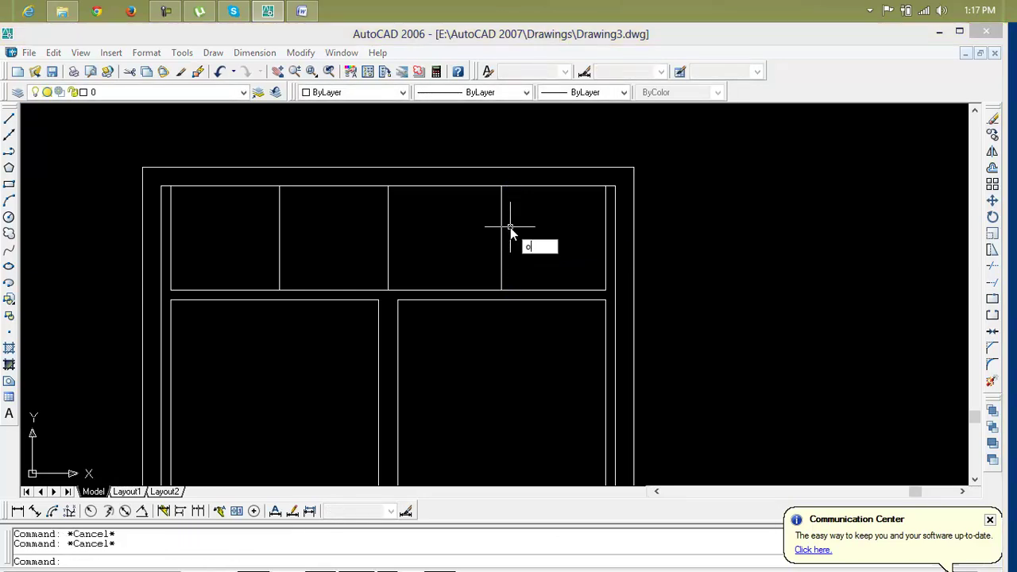
key(Return)
text(.6)
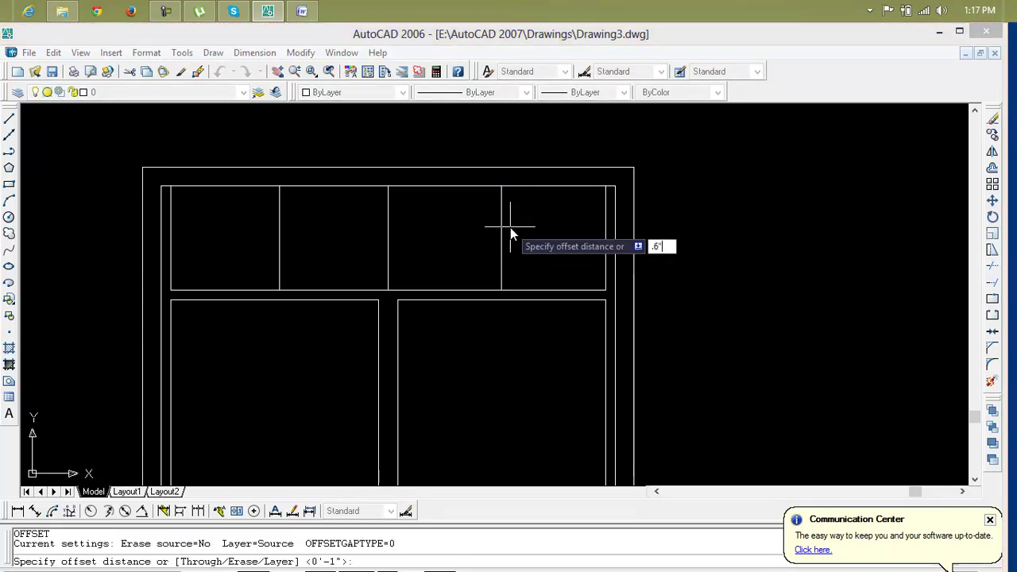
key(Return)
click(502, 235)
click(524, 245)
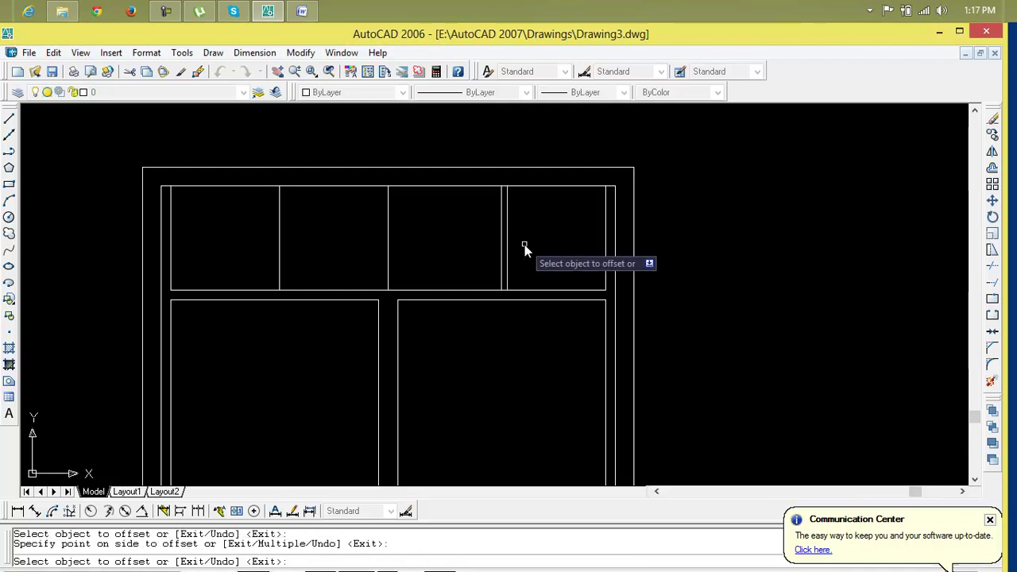
Step: Offset the top pane's right-hand divider .6" to the left, and the middle and left-hand dividers .6" to both sides
click(502, 253)
click(445, 250)
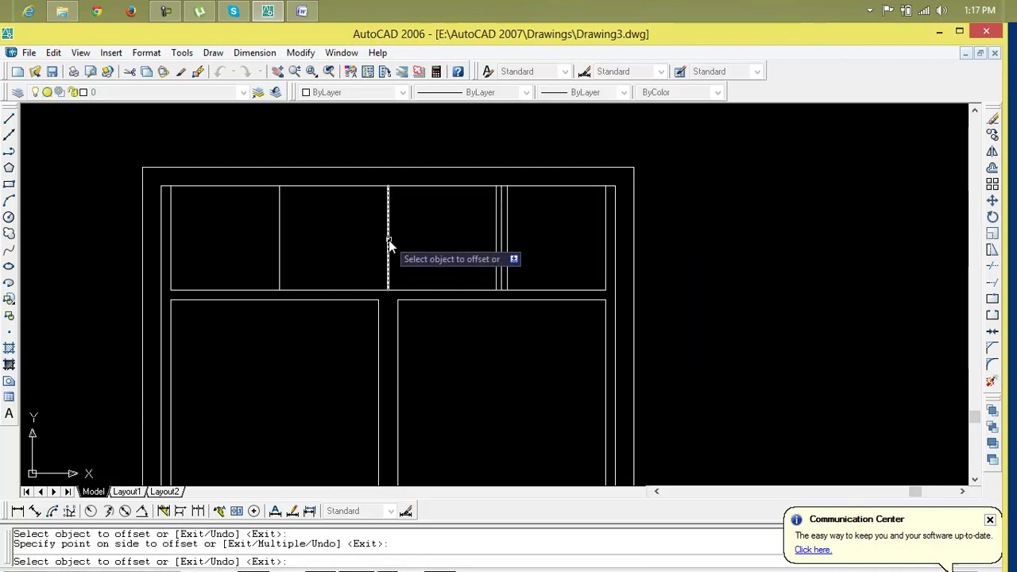
click(388, 243)
click(409, 252)
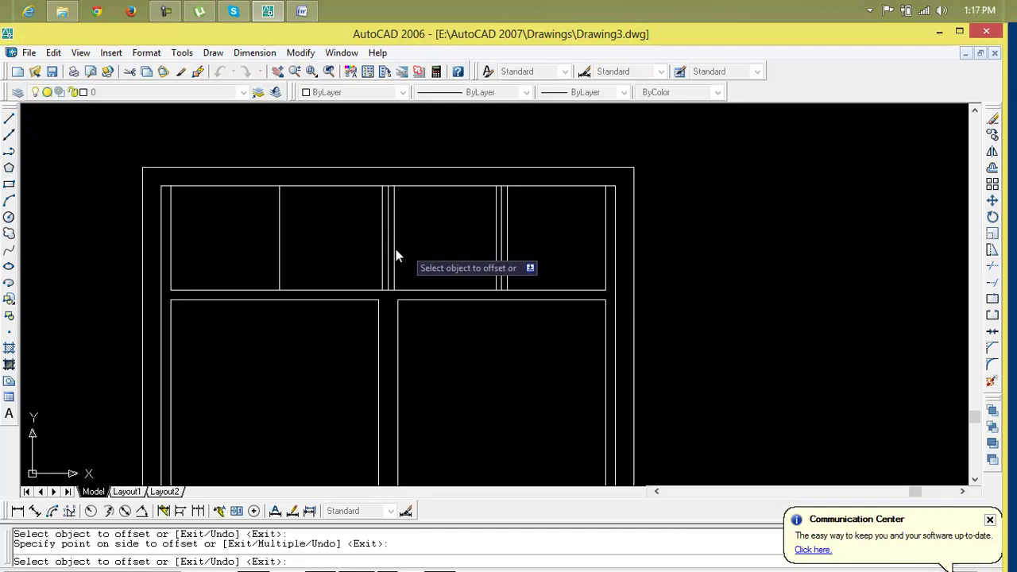
click(280, 248)
click(299, 254)
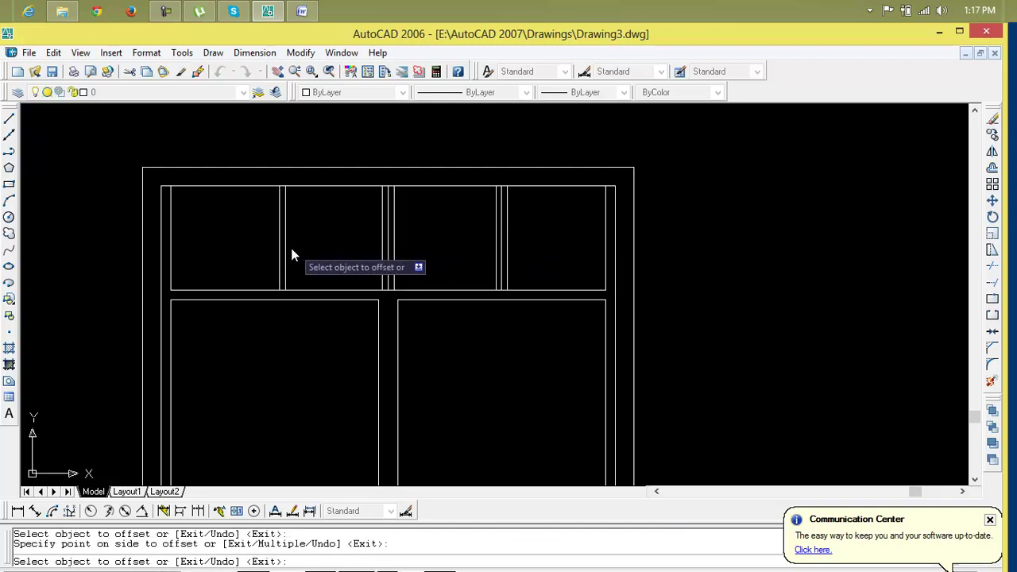
click(280, 254)
click(267, 257)
key(Escape)
Step: Delete the three original divider lines at the centre of each pair of offset lines in the top pane
click(279, 256)
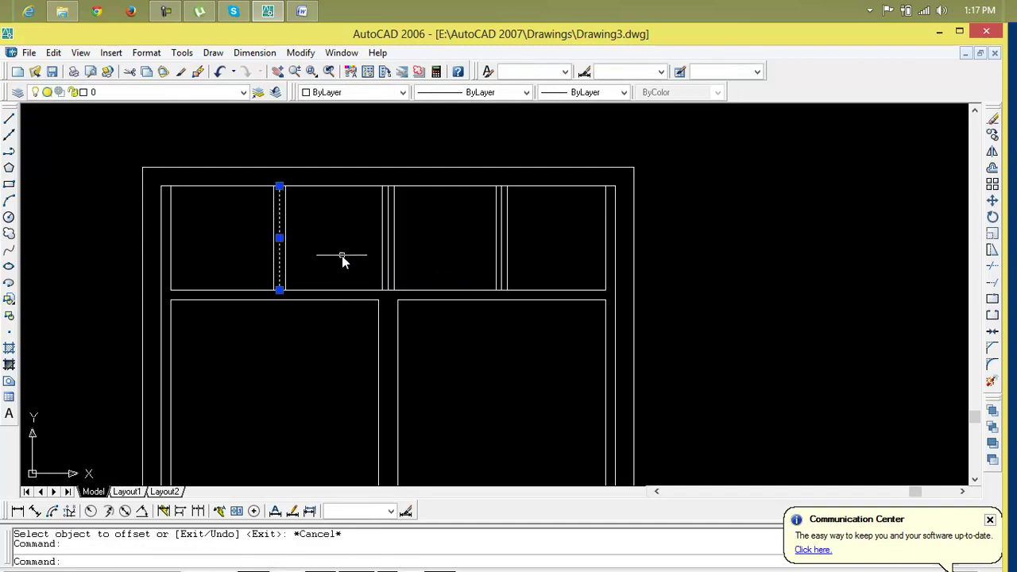
click(387, 257)
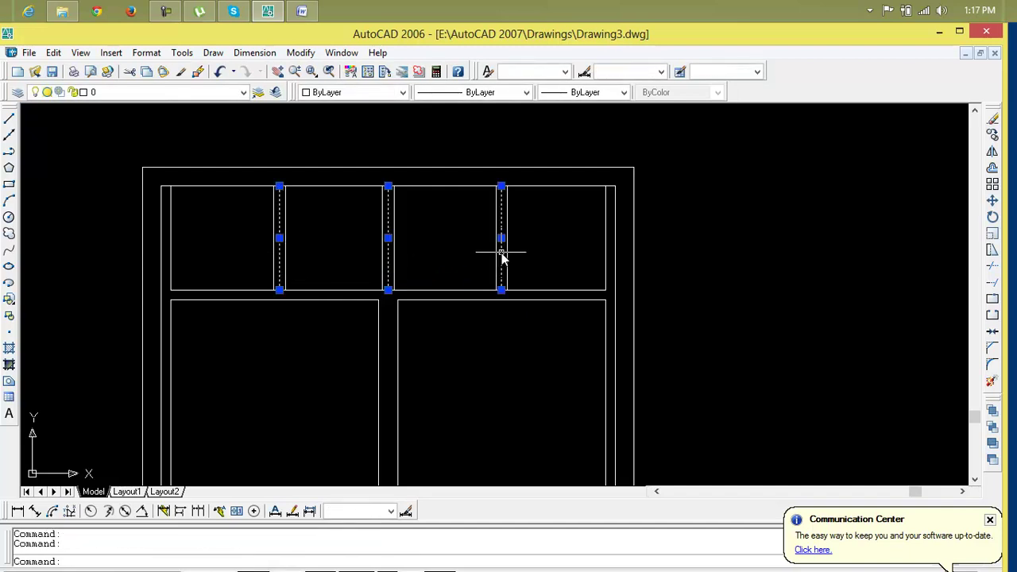
key(Delete)
Step: Trim the inner frame's top line between all three bar pairs, and the transom line between the middle and left-hand pairs
text(tr)
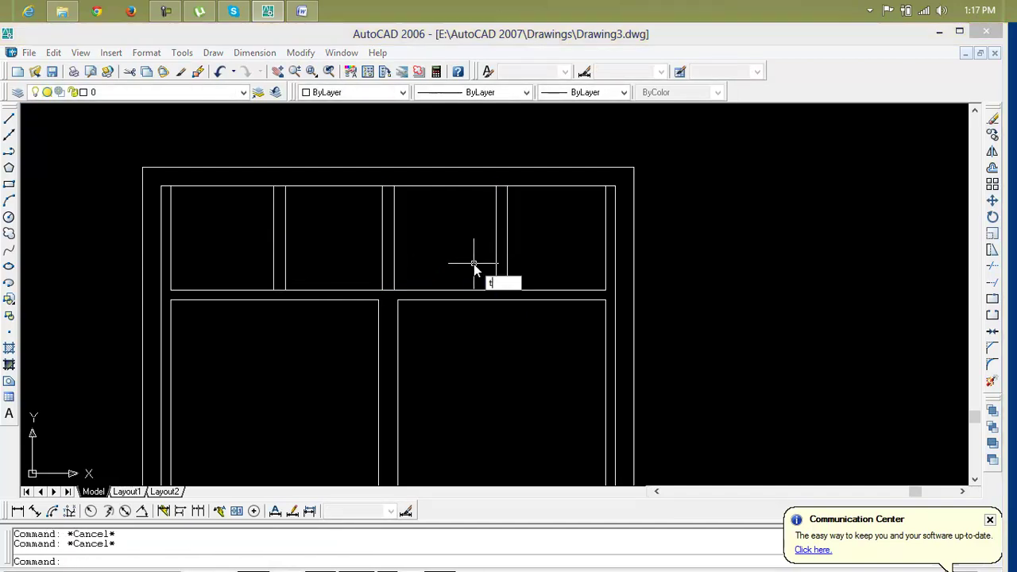
key(Return)
key(Return)
scroll(391, 231, up, 3)
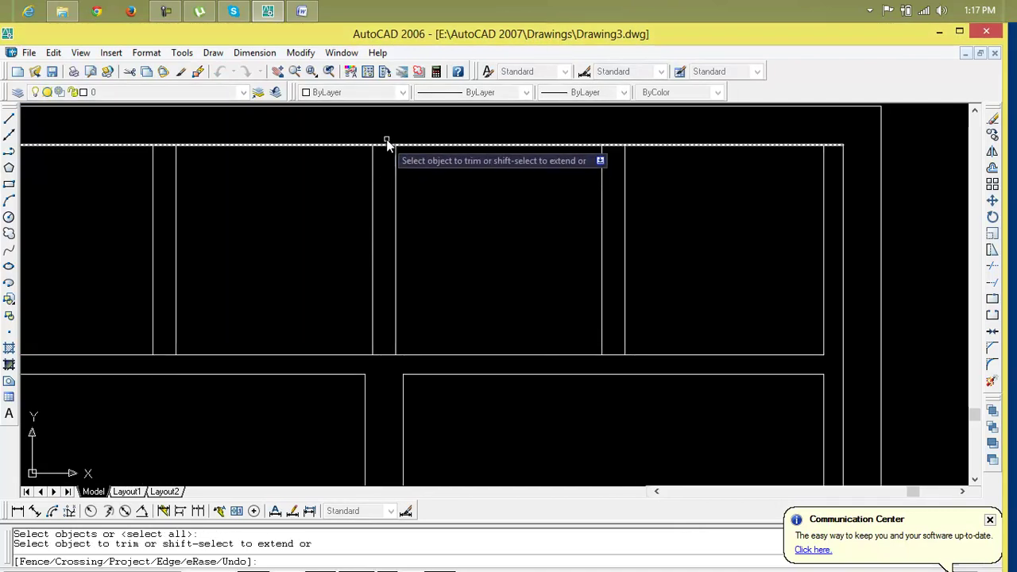
click(386, 143)
click(376, 162)
click(613, 140)
click(603, 174)
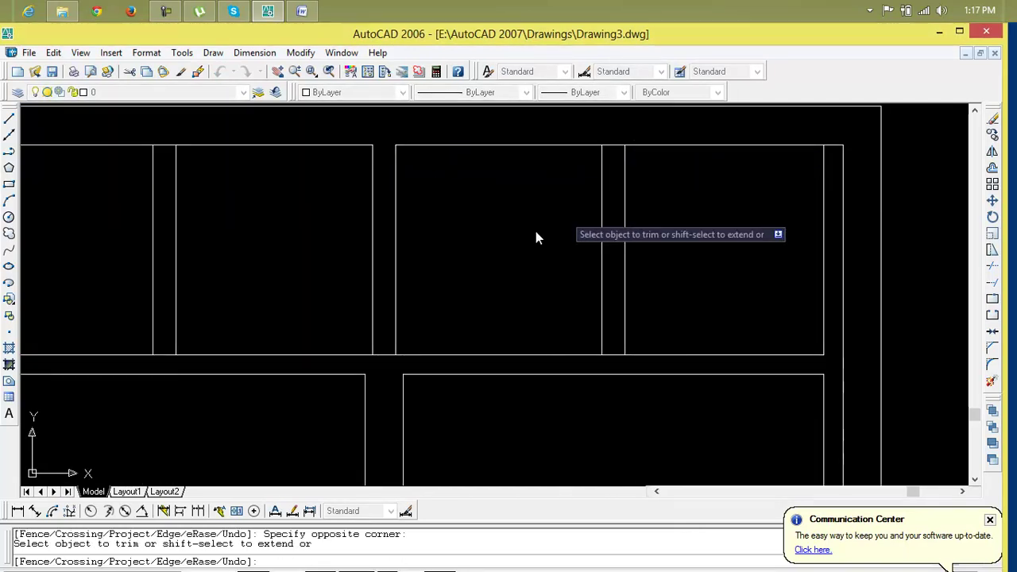
scroll(578, 246, down, 2)
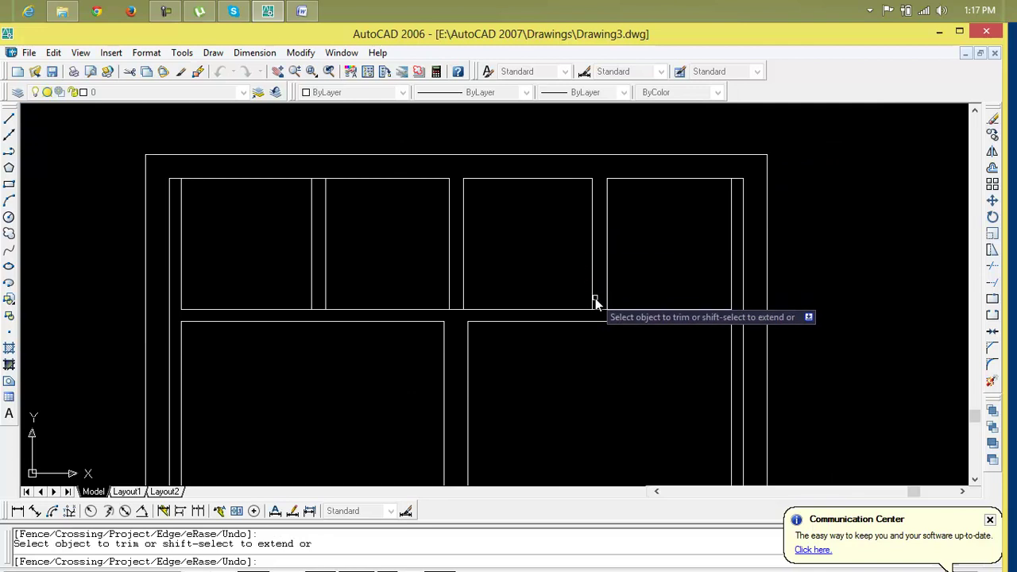
click(457, 310)
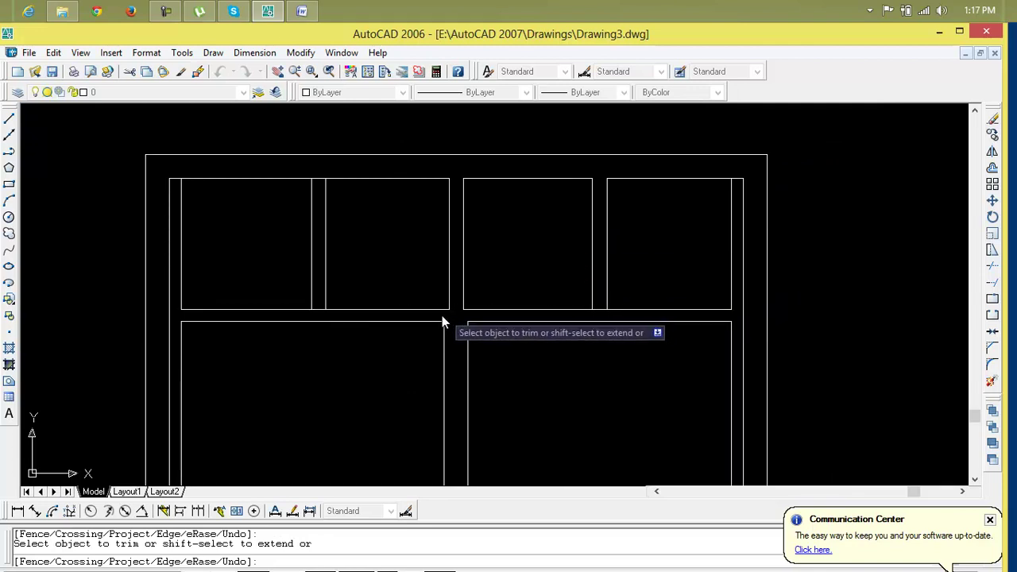
click(320, 309)
click(320, 182)
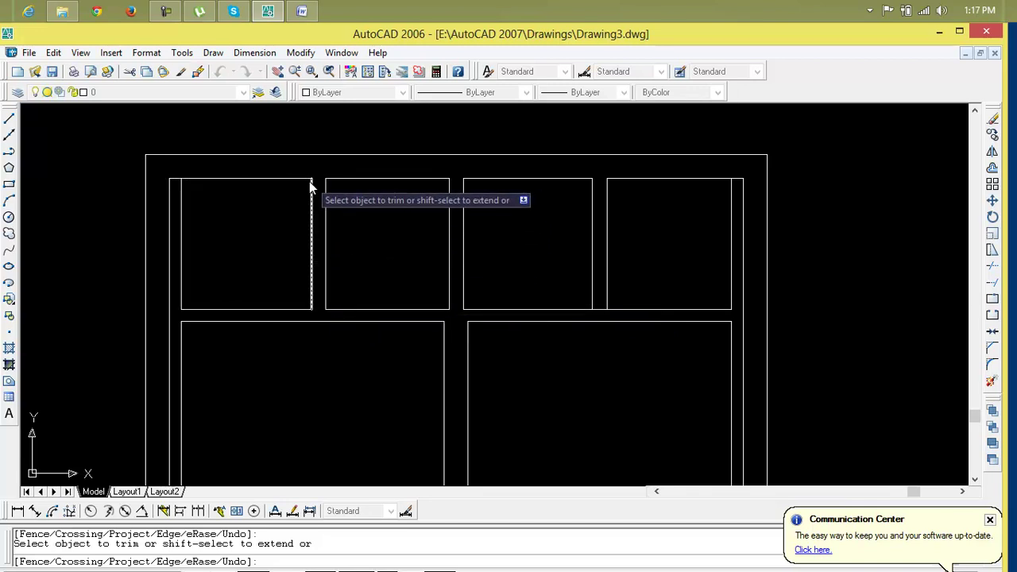
Step: Try trimming the inner frame's top line at both outer corners beside the end panes, and undo it
scroll(300, 248, down, 2)
middle_drag(300, 249, 490, 225)
scroll(454, 220, up, 3)
scroll(445, 222, down, 2)
middle_drag(456, 229, 296, 232)
scroll(587, 230, up, 1)
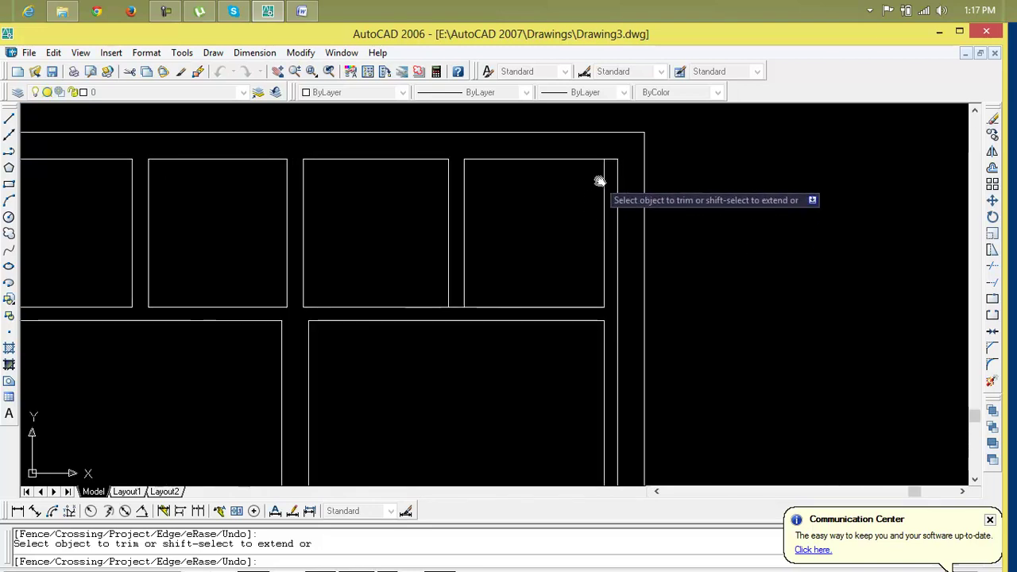
scroll(615, 270, down, 3)
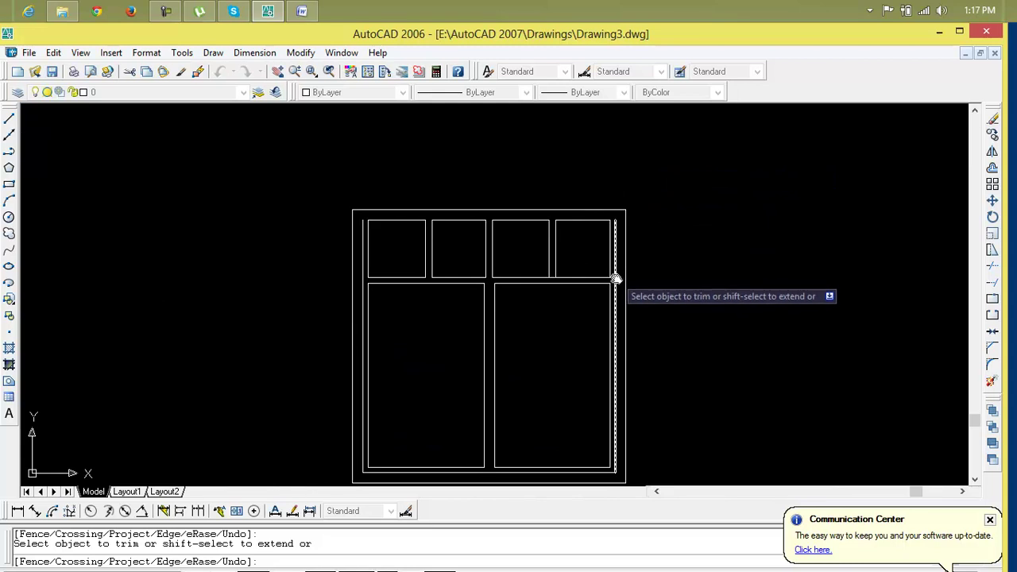
middle_drag(614, 275, 639, 263)
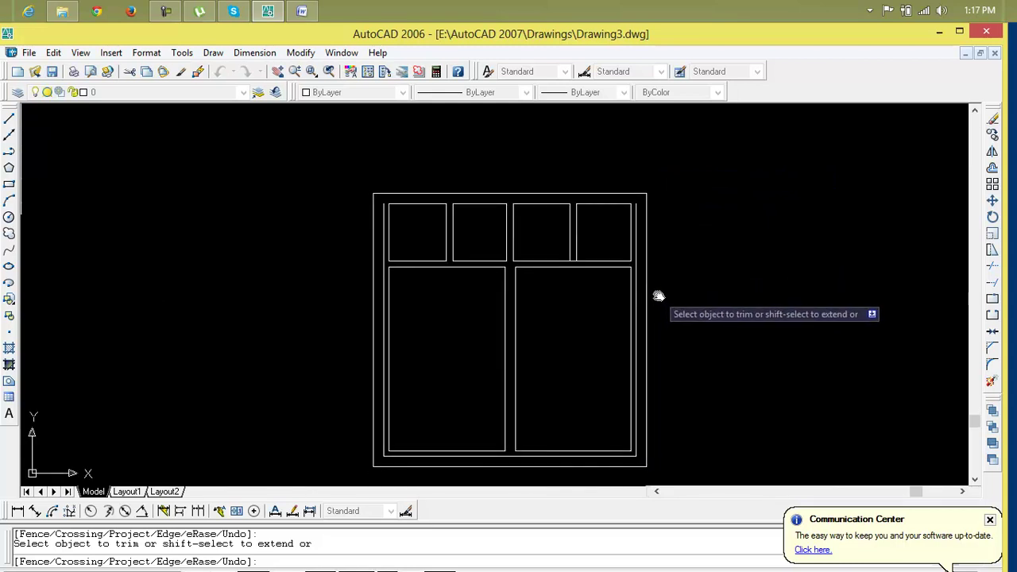
key(ctrl+z)
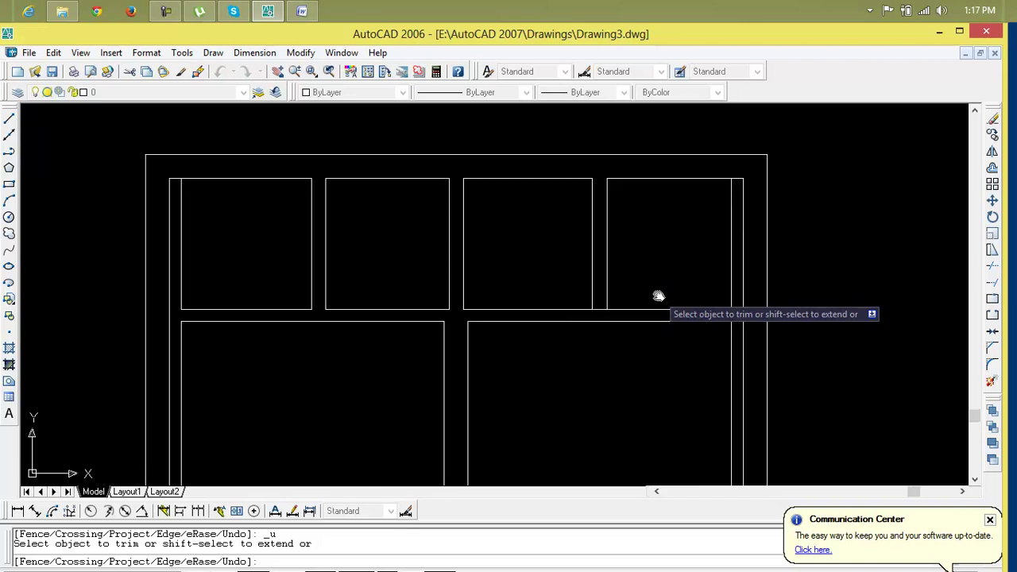
key(Escape)
key(Escape)
Step: Create boundary polylines inside the study window's two lower panes and four small top panes
scroll(658, 296, down, 2)
mouse_move(649, 336)
middle_down()
mouse_move(620, 299)
mouse_move(570, 300)
middle_up()
scroll(617, 331, down, 2)
scroll(585, 318, down, 6)
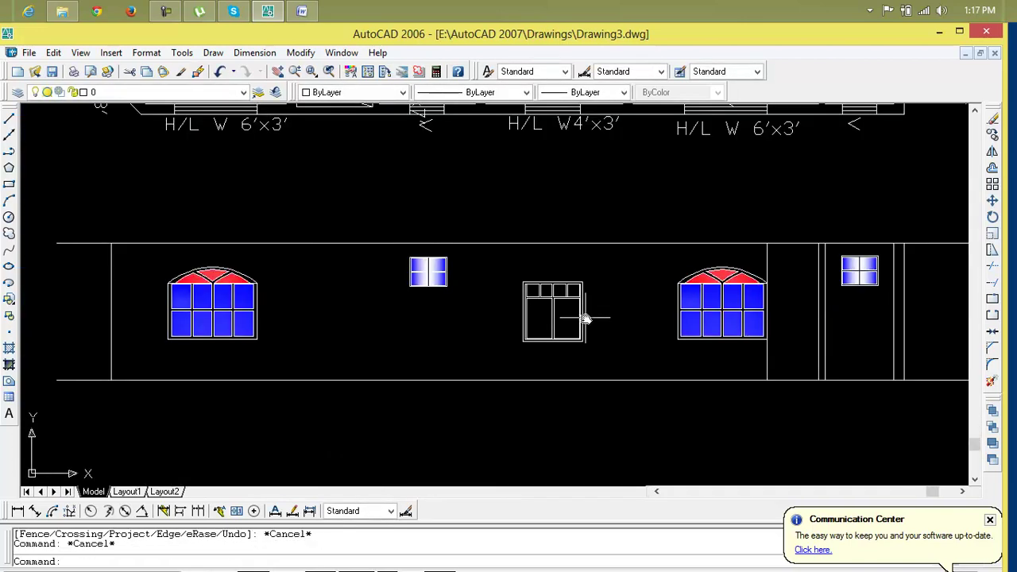
scroll(584, 332, up, 2)
scroll(583, 330, up, 2)
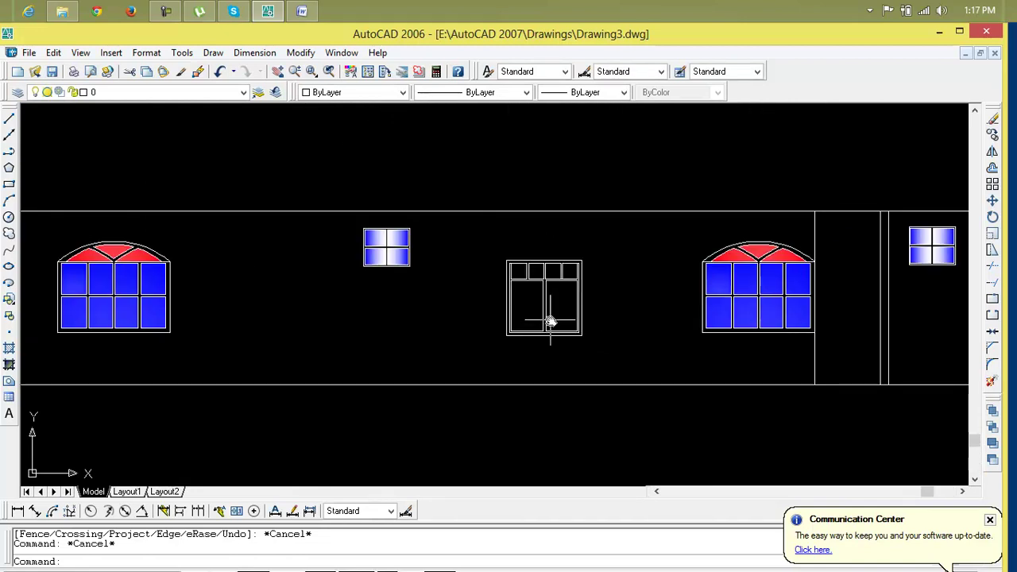
scroll(549, 322, up, 2)
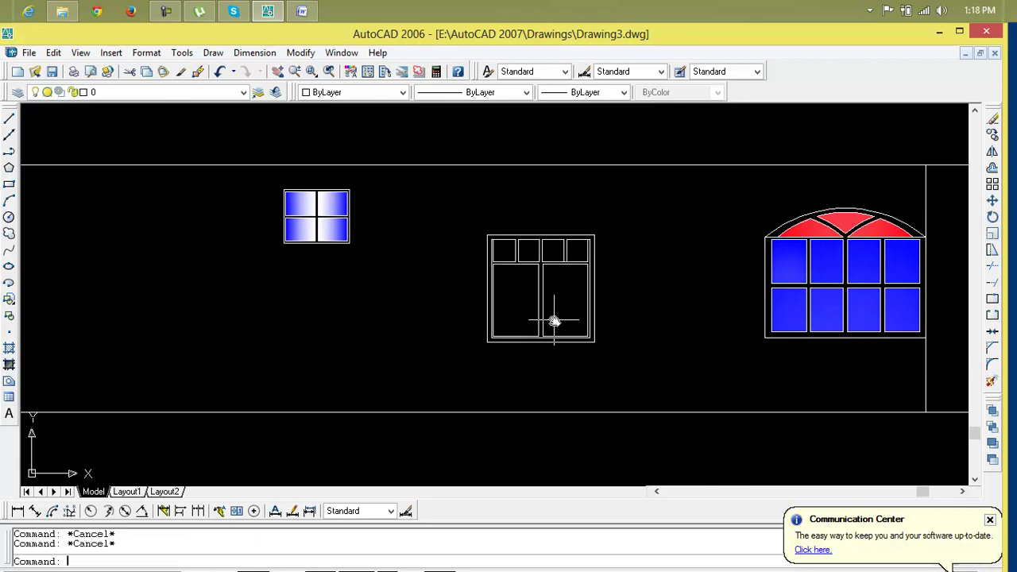
text(bo)
key(Return)
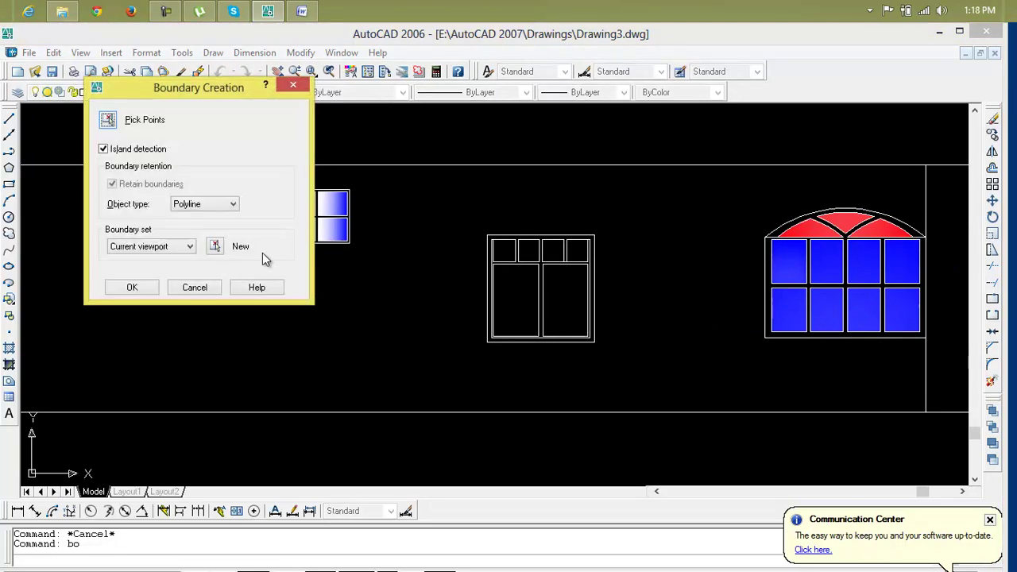
click(108, 119)
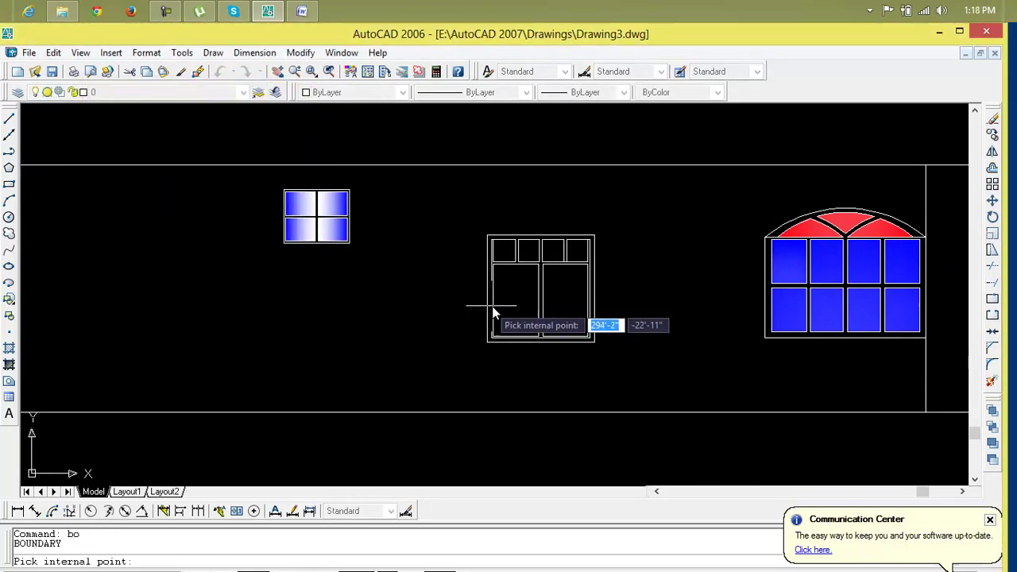
click(514, 306)
click(560, 292)
scroll(562, 270, up, 5)
click(592, 238)
click(528, 226)
click(455, 236)
click(409, 222)
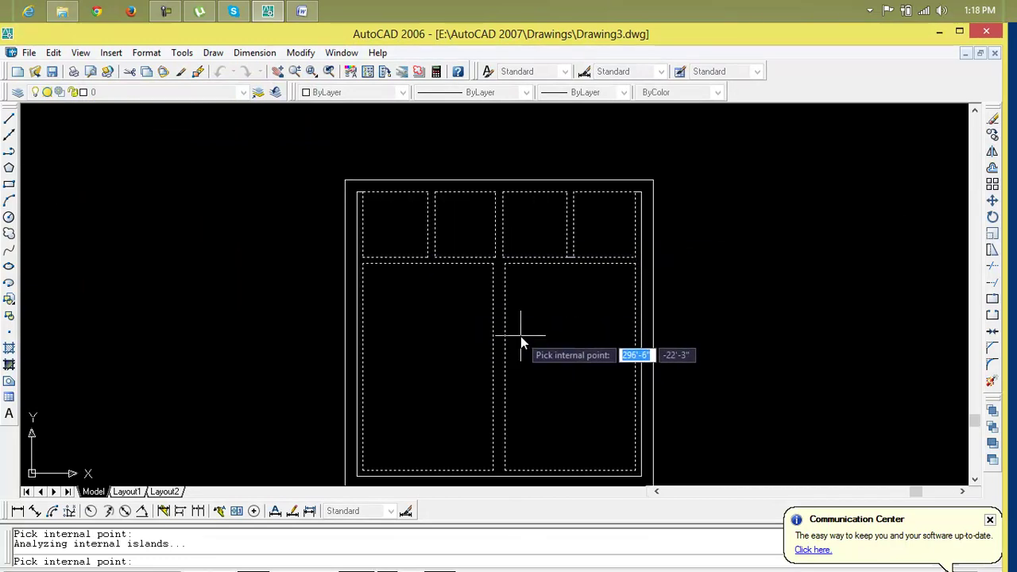
key(Return)
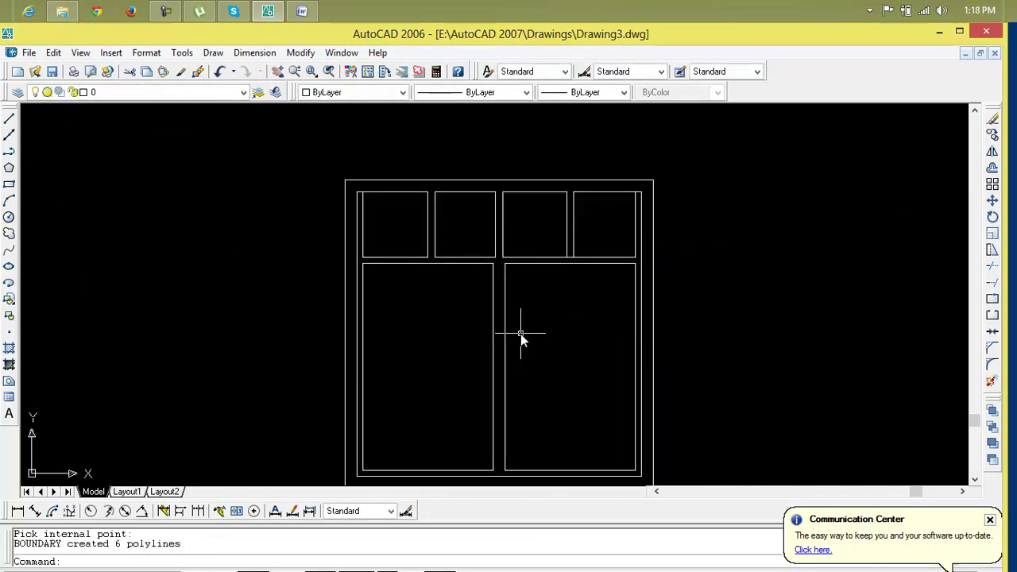
Step: Start a two-color gradient hatch and set Color 2 to light green, RGB 139,236,75
text(h)
key(Return)
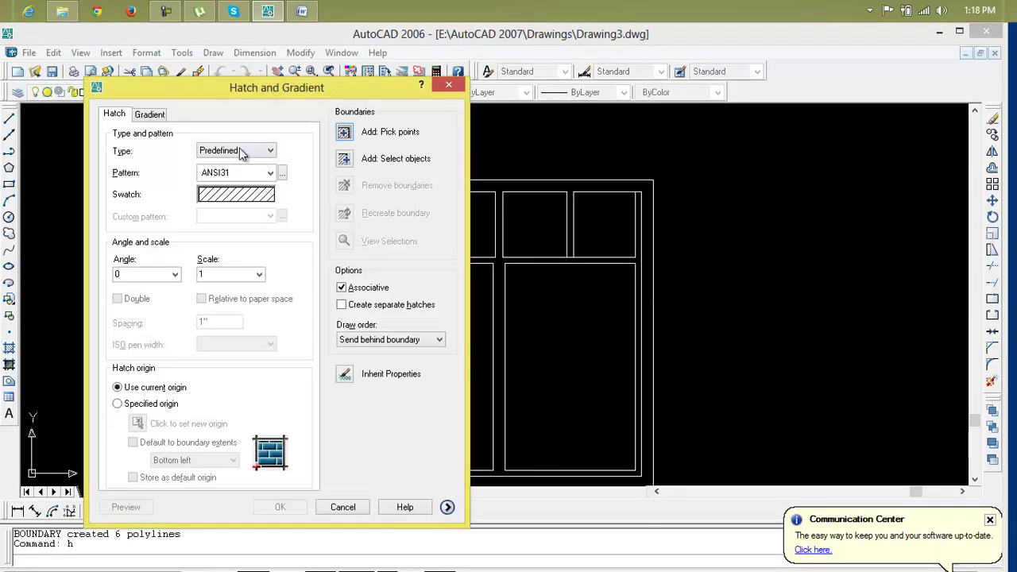
click(156, 117)
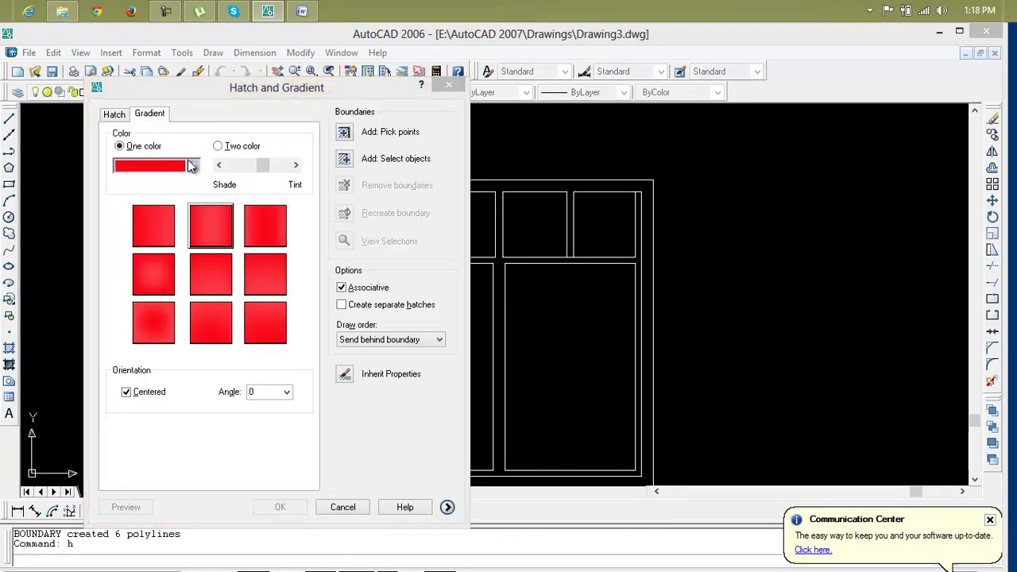
click(191, 165)
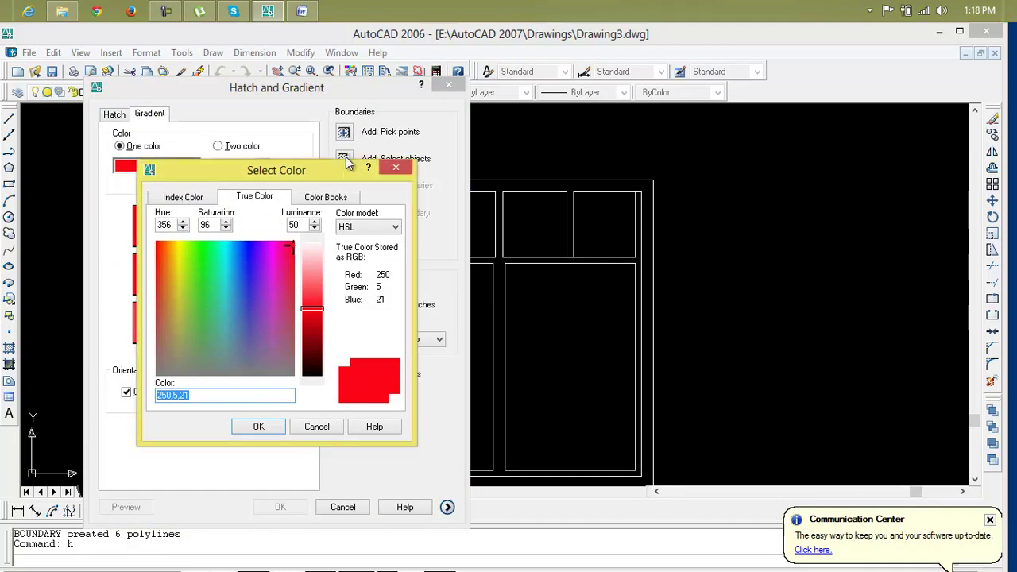
click(395, 166)
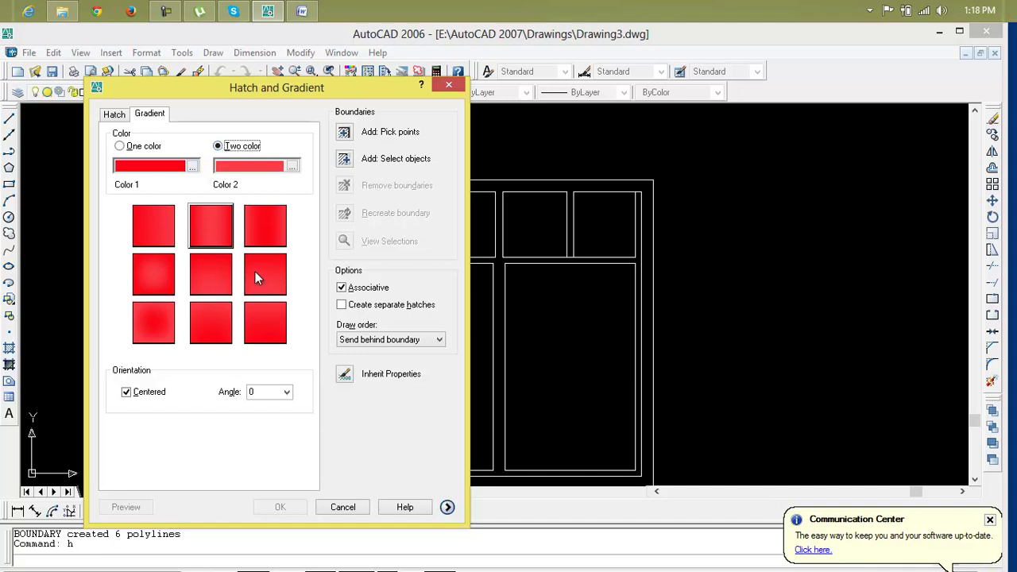
click(291, 165)
drag(292, 255, 194, 265)
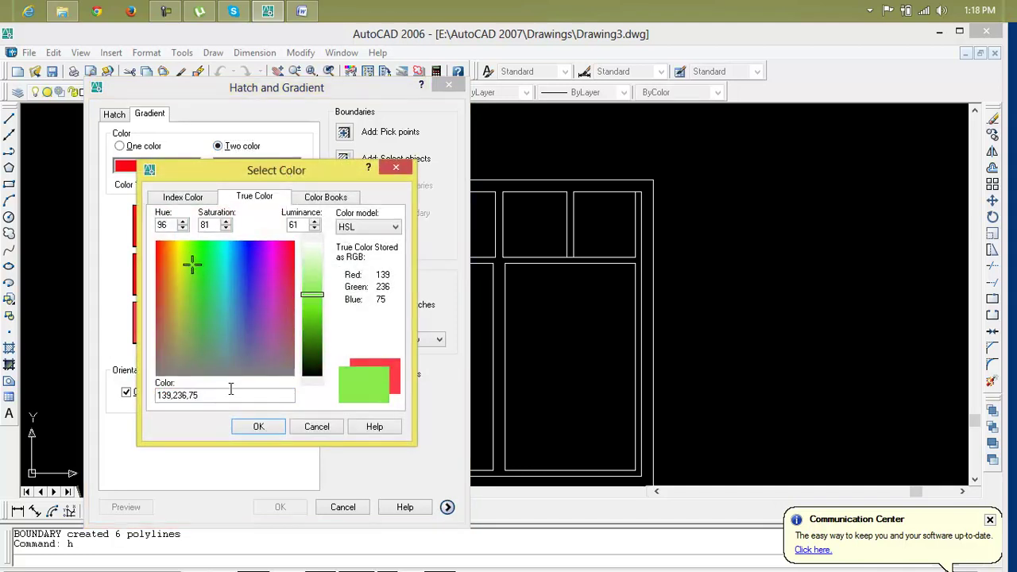
click(258, 427)
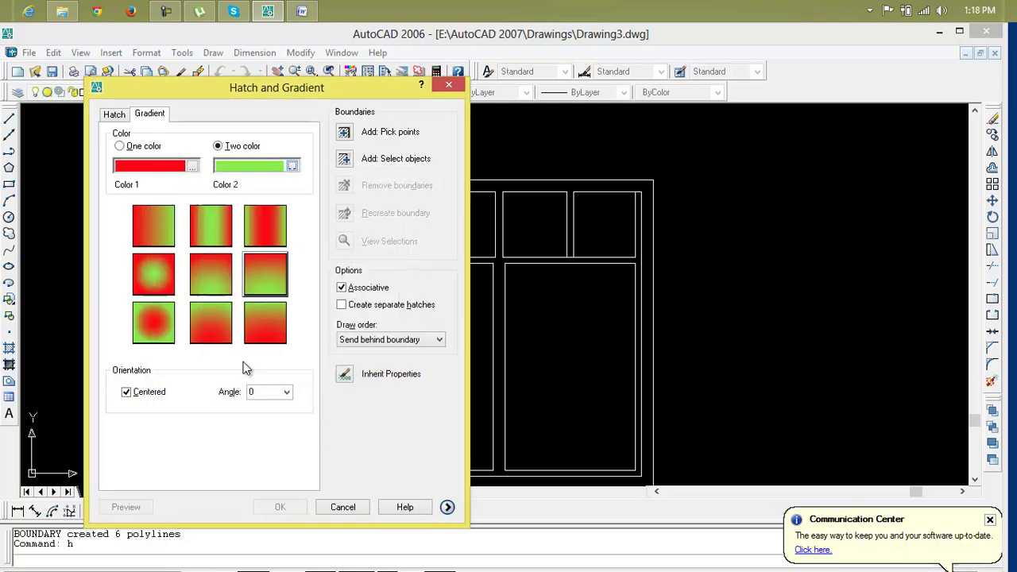
Step: Set gradient Color 1 to golden yellow and choose the vertical-band style with yellow in the centre and green at the sides
click(192, 166)
drag(226, 255, 175, 268)
click(259, 426)
click(225, 259)
click(255, 223)
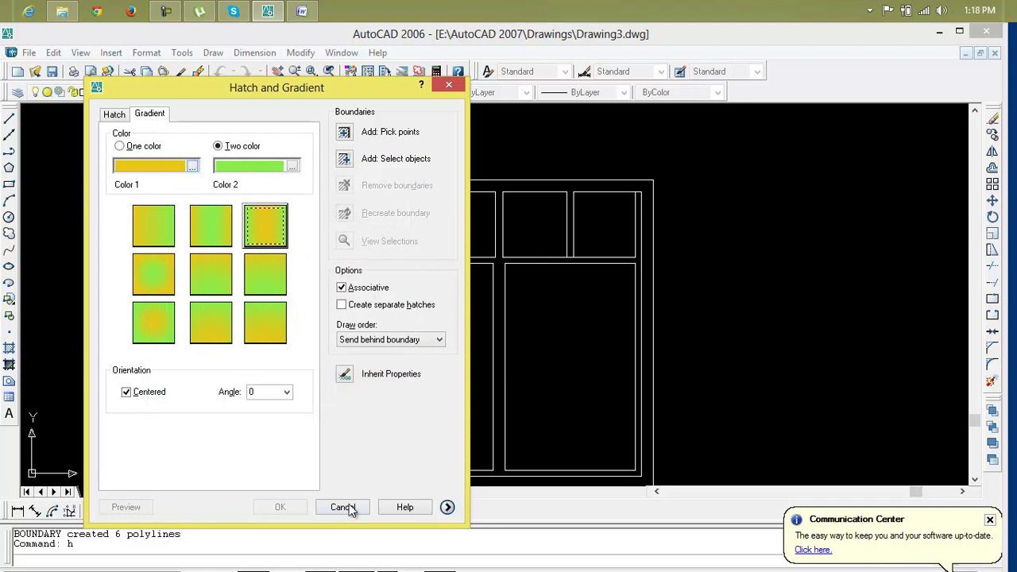
Step: Apply the yellow-green gradient to the study window's two lower panes, previewing the fill before accepting it
click(344, 132)
click(376, 308)
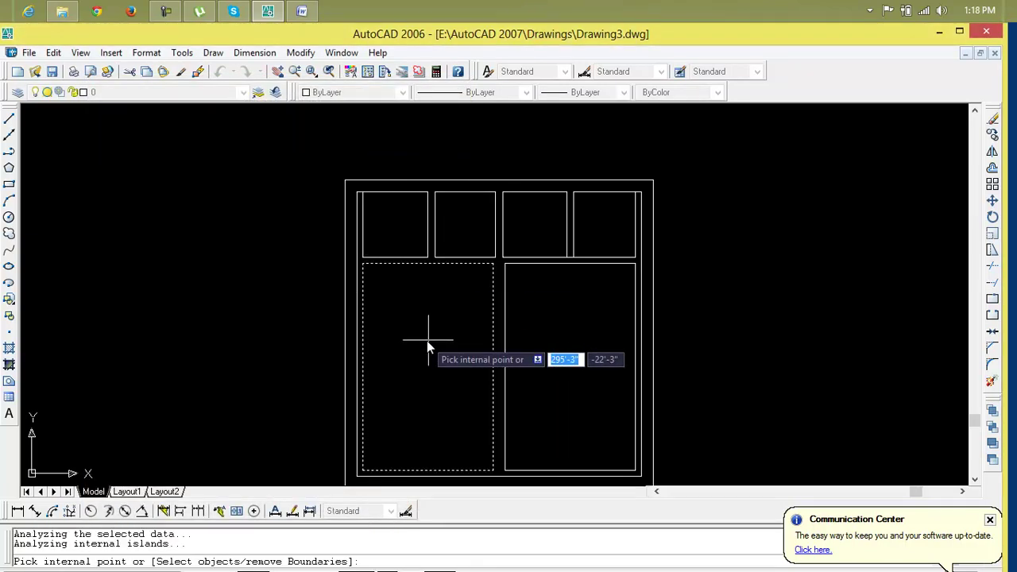
click(536, 340)
right_click(536, 340)
click(545, 350)
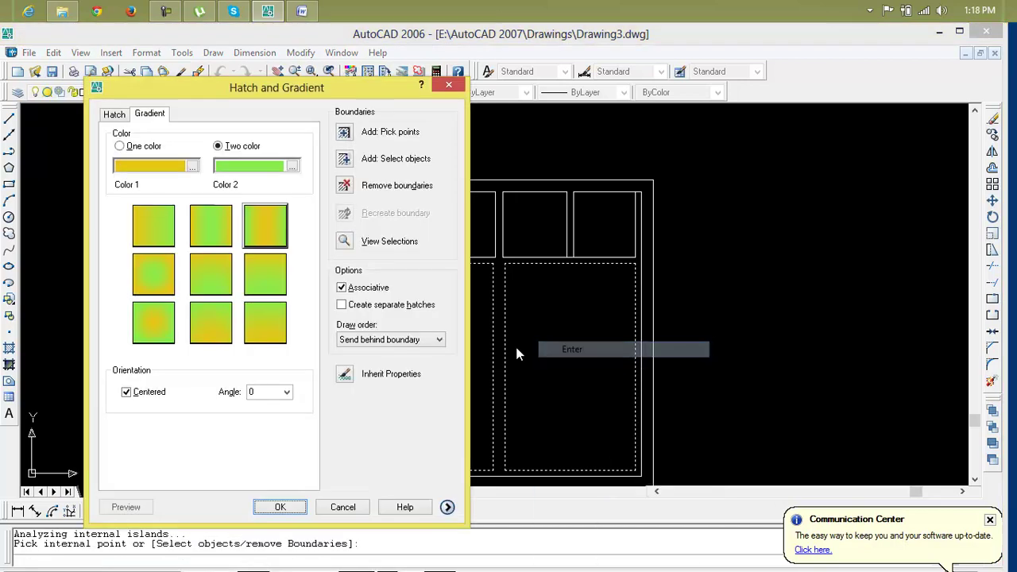
click(127, 507)
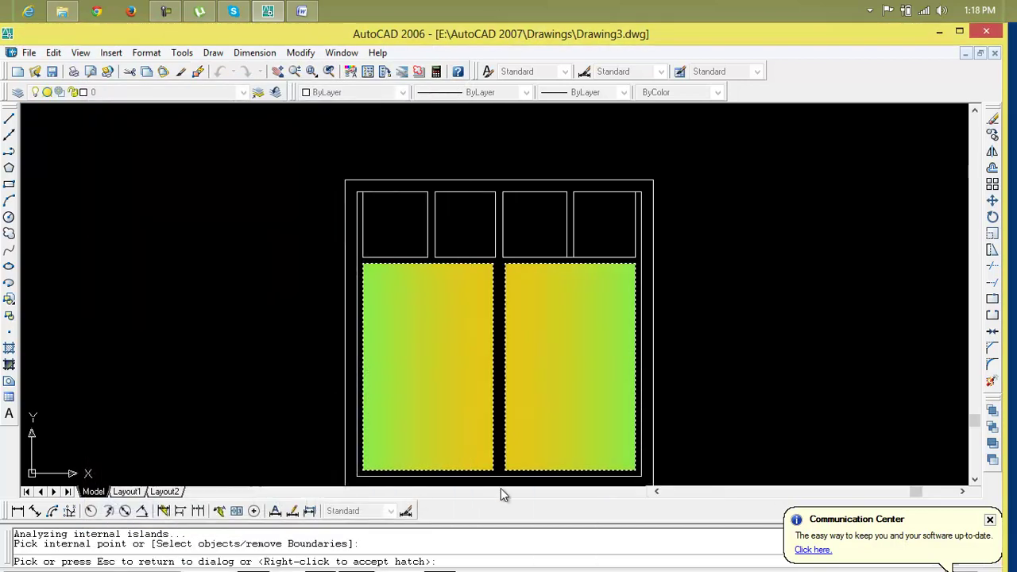
right_click(536, 494)
Step: Start a one-color gradient hatch in blue, using the centre pattern of the nine gradient styles
text(h)
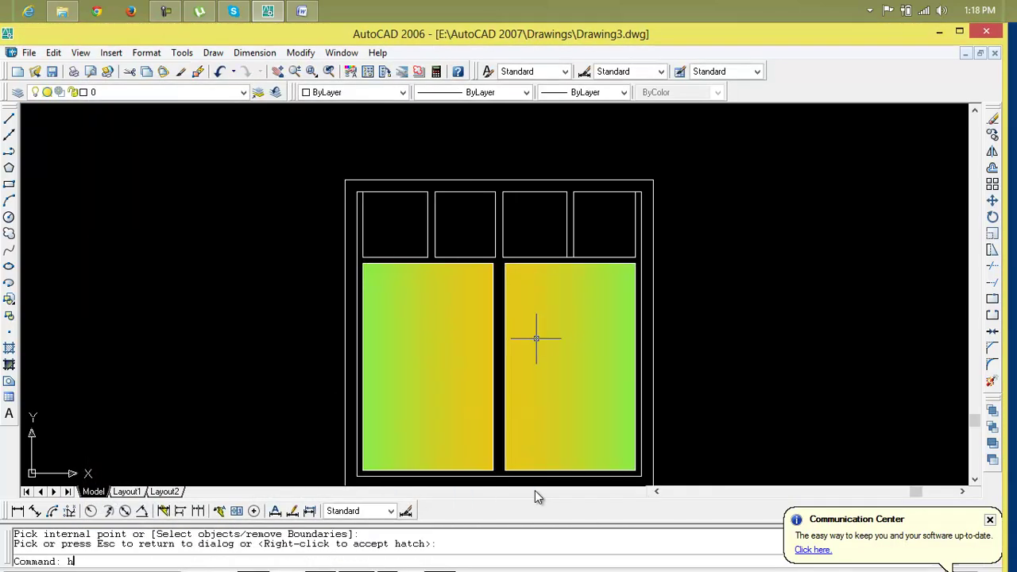
key(Return)
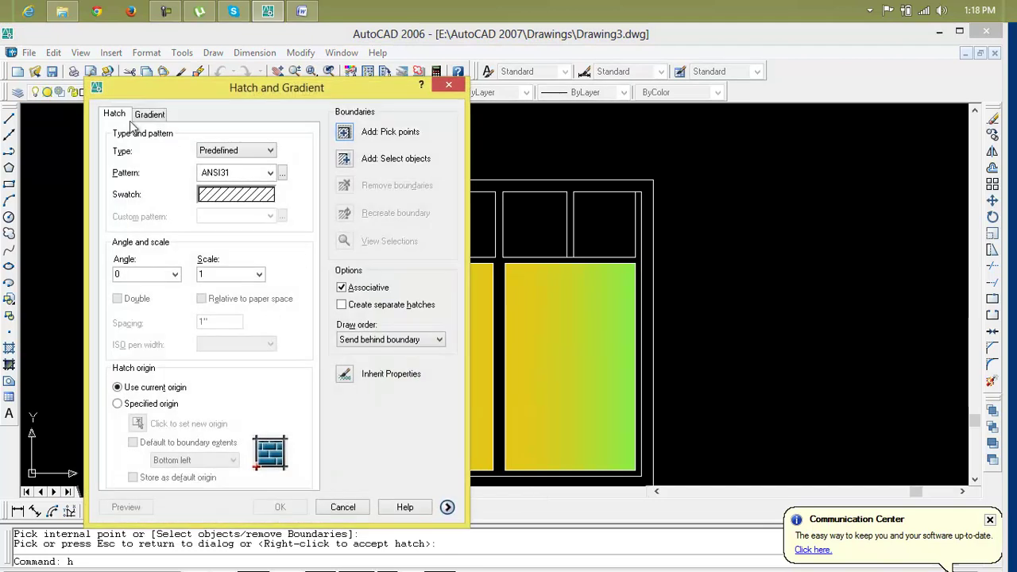
click(149, 114)
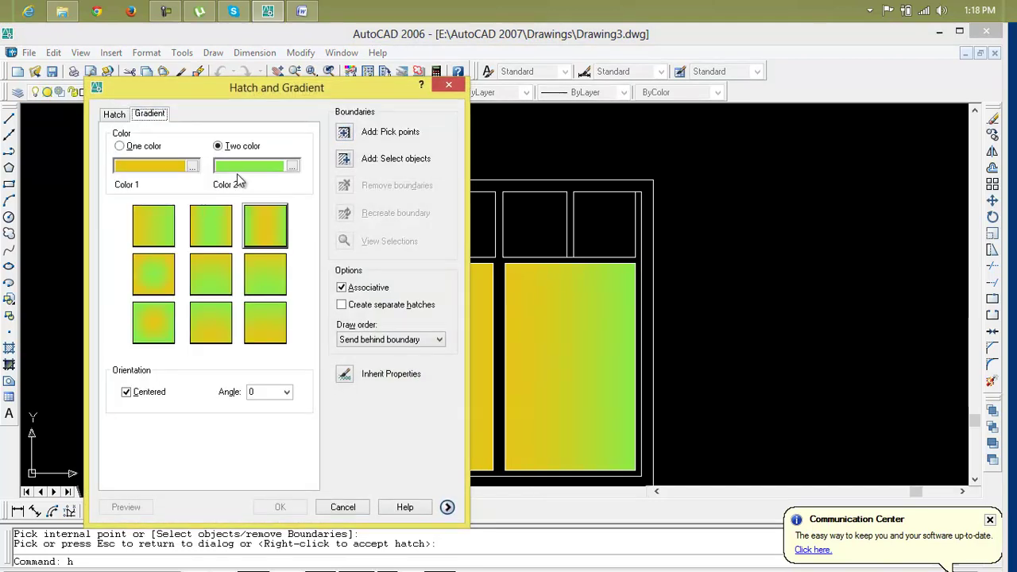
click(121, 146)
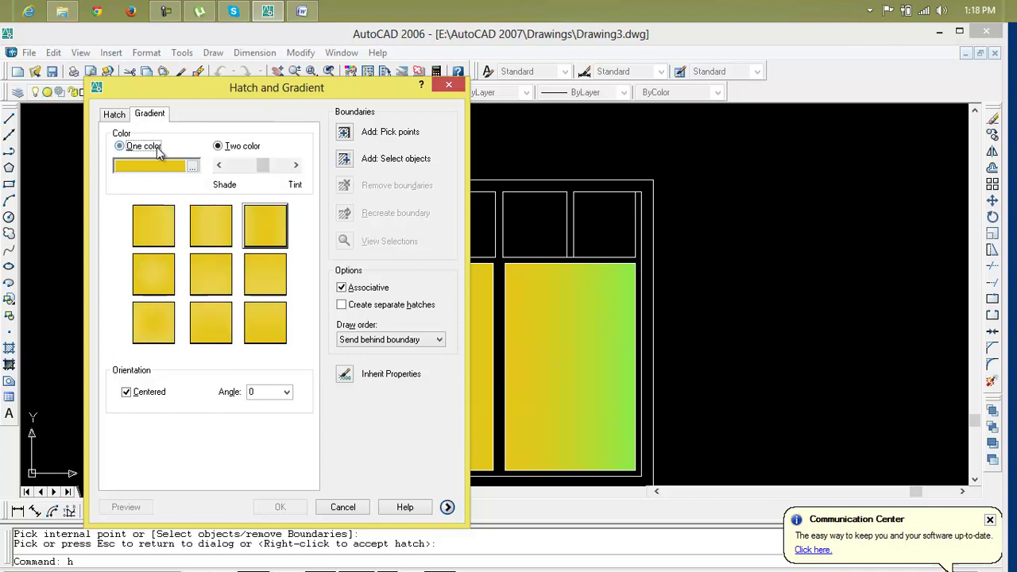
click(193, 166)
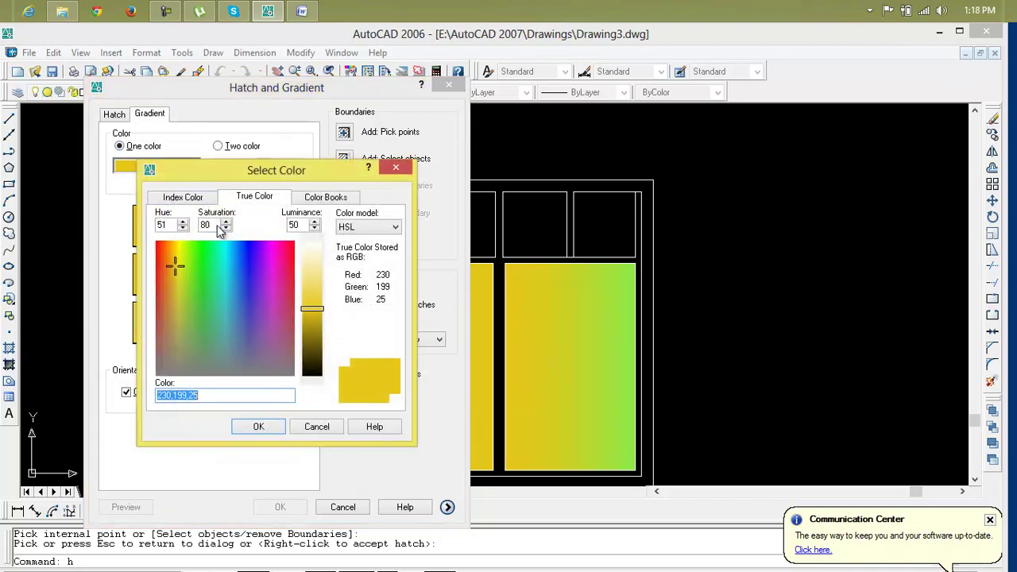
click(258, 257)
click(270, 426)
click(219, 278)
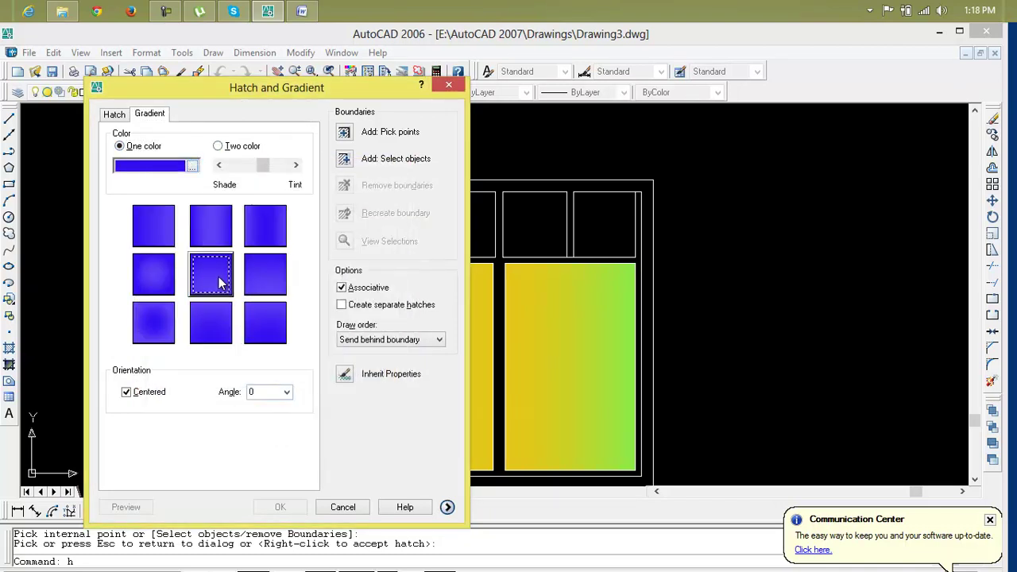
Step: Apply the blue gradient to the study window's four small top panes, previewing the fill before accepting it
click(347, 139)
click(398, 218)
click(465, 227)
click(532, 231)
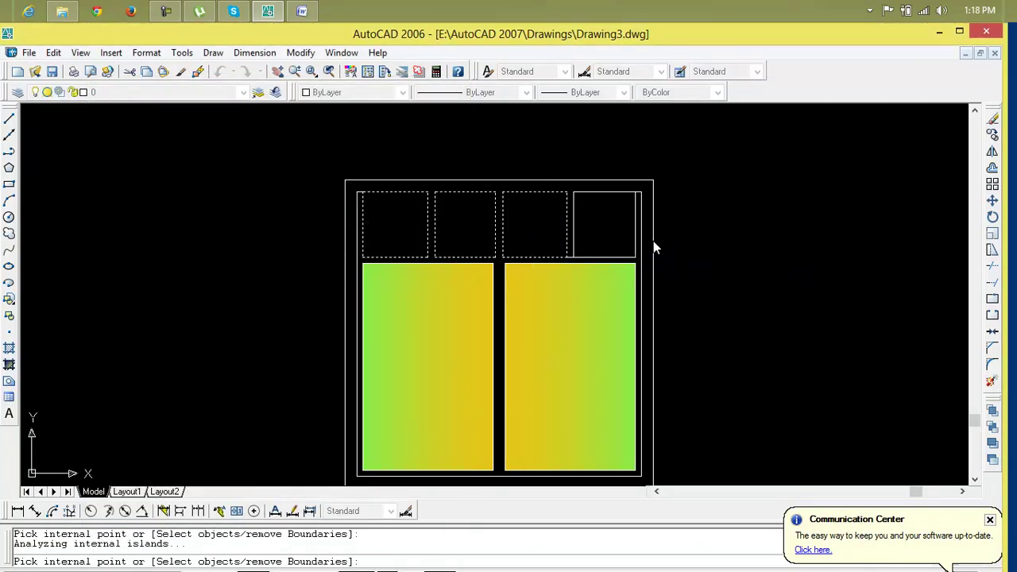
click(653, 242)
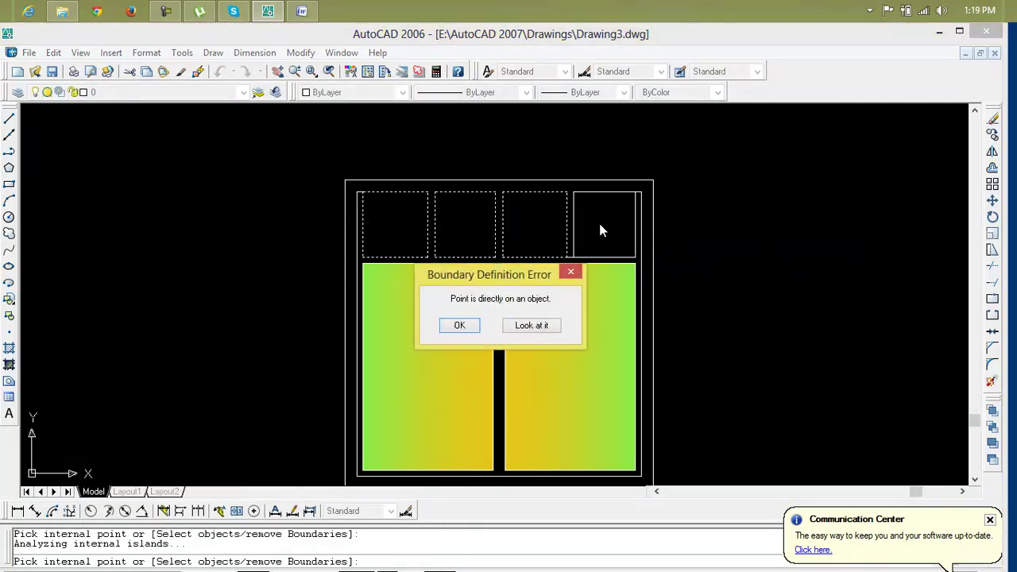
click(452, 325)
click(587, 235)
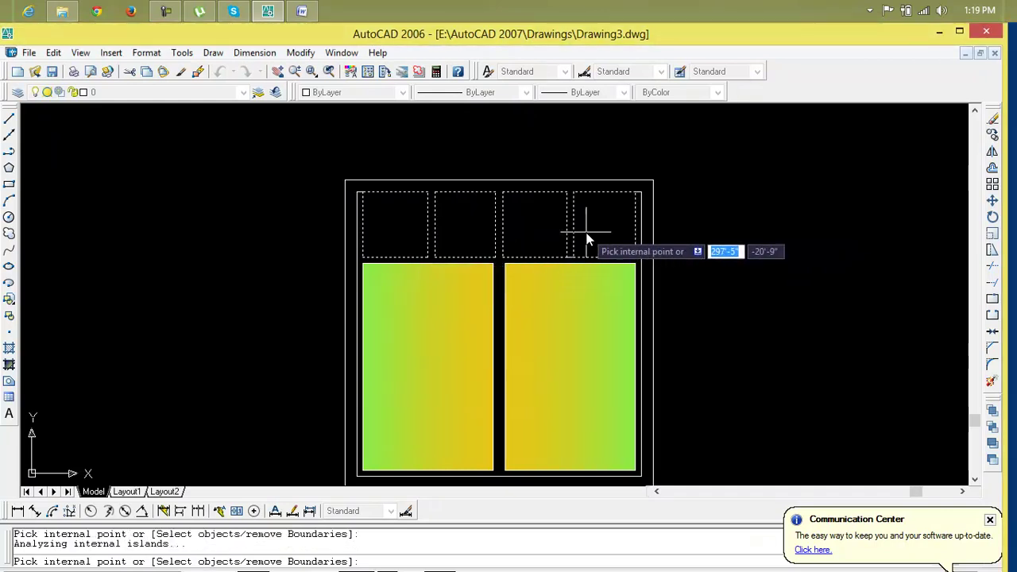
key(Return)
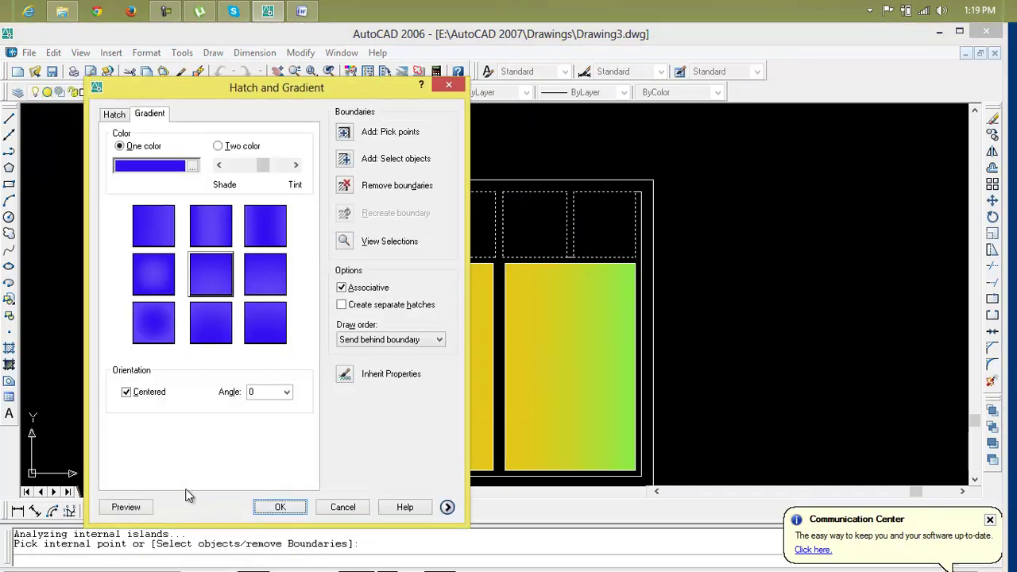
click(136, 504)
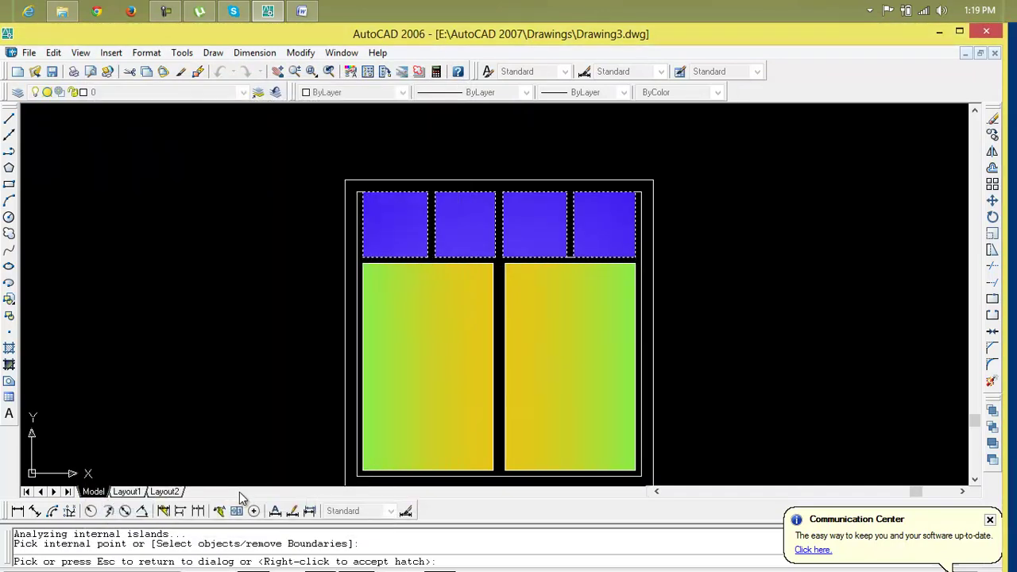
right_click(416, 320)
Step: Examine the first floor side elevation's windows and compare their positions with the first floor plan above
scroll(509, 297, down, 4)
scroll(481, 231, down, 3)
middle_drag(477, 245, 540, 277)
scroll(540, 277, up, 2)
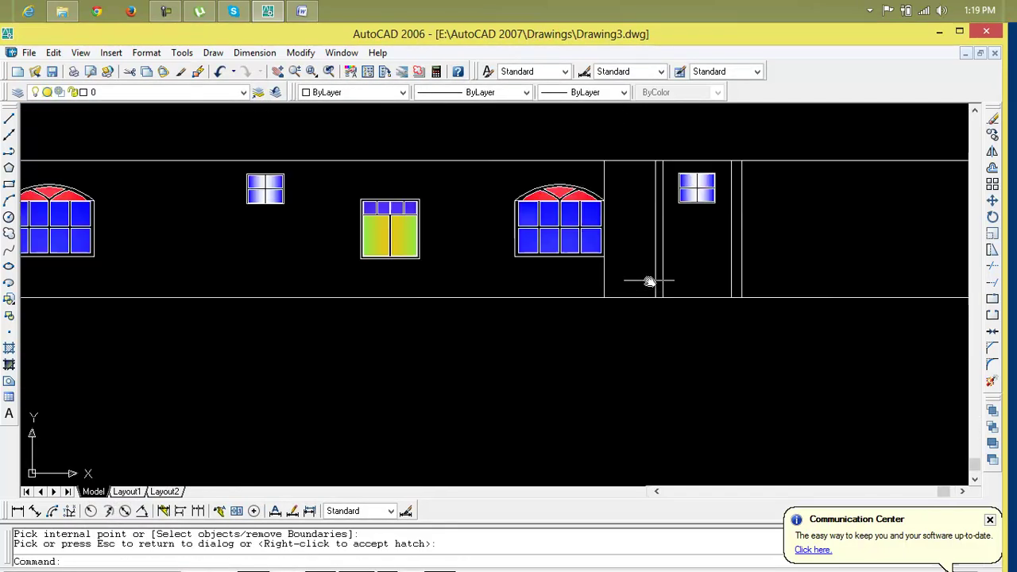
click(811, 258)
key(Escape)
key(Escape)
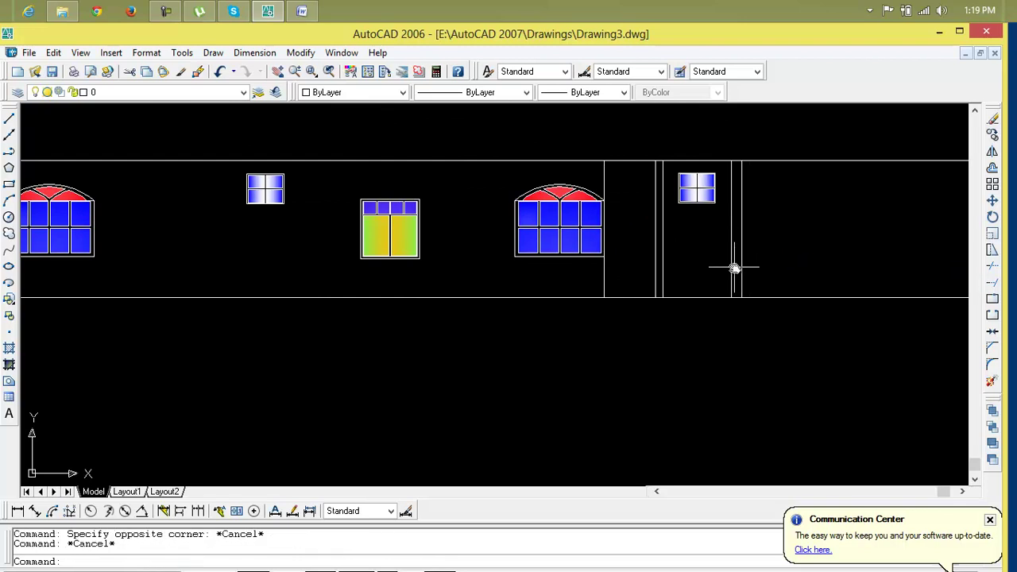
scroll(736, 267, up, 1)
scroll(736, 268, down, 4)
mouse_move(749, 291)
middle_down()
mouse_move(778, 286)
mouse_move(773, 278)
middle_up()
scroll(357, 227, up, 2)
mouse_move(352, 166)
middle_down()
mouse_move(341, 179)
mouse_move(333, 344)
mouse_move(357, 302)
middle_up()
scroll(334, 344, down, 2)
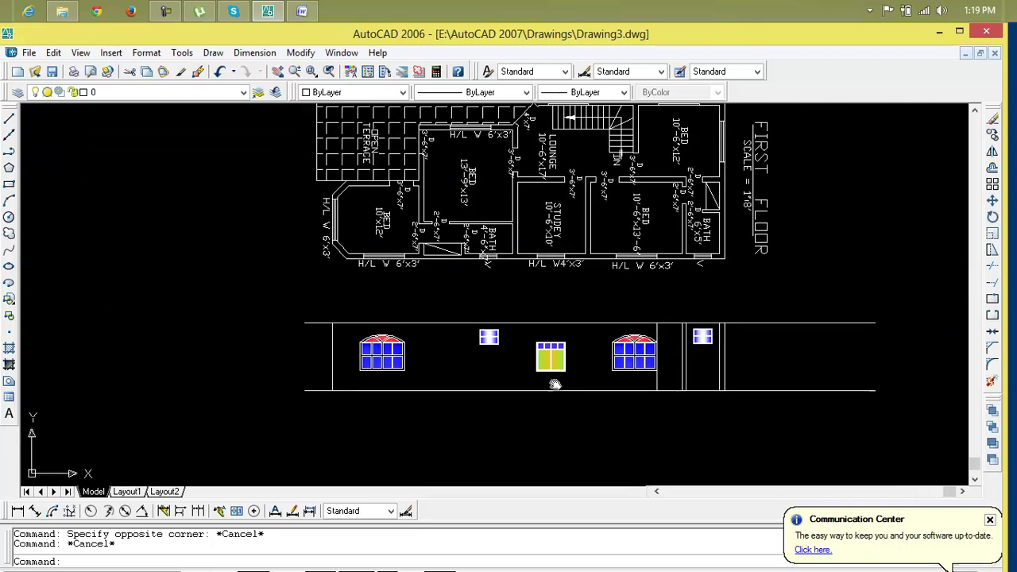
Step: Look over the ground floor plan's porch and gate side and the elevation lines drawn beneath it
scroll(621, 390, down, 3)
middle_drag(532, 388, 964, 398)
scroll(585, 285, up, 3)
scroll(633, 305, up, 3)
scroll(582, 362, down, 4)
middle_drag(580, 365, 983, 369)
scroll(445, 397, up, 3)
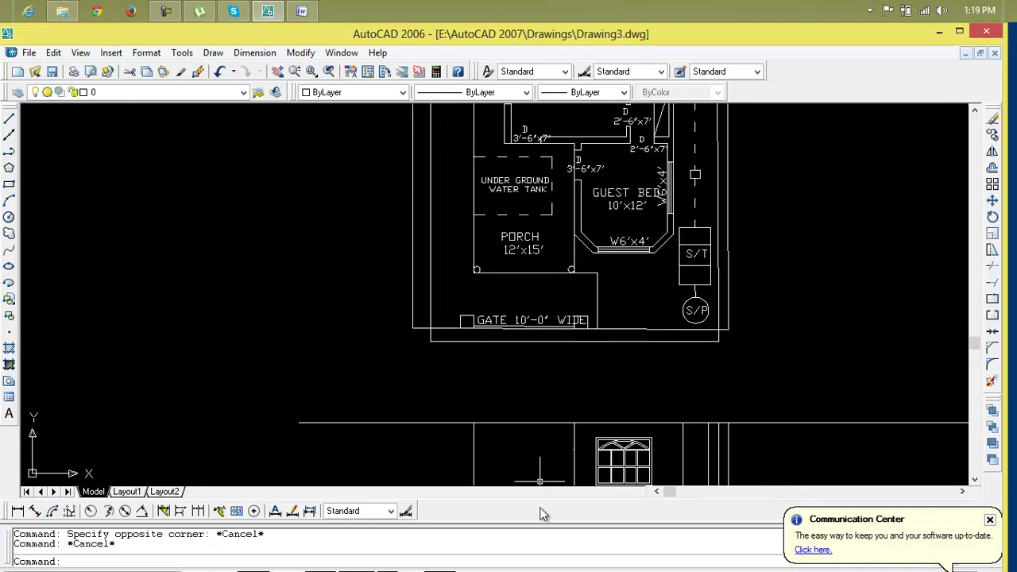
middle_drag(533, 477, 519, 373)
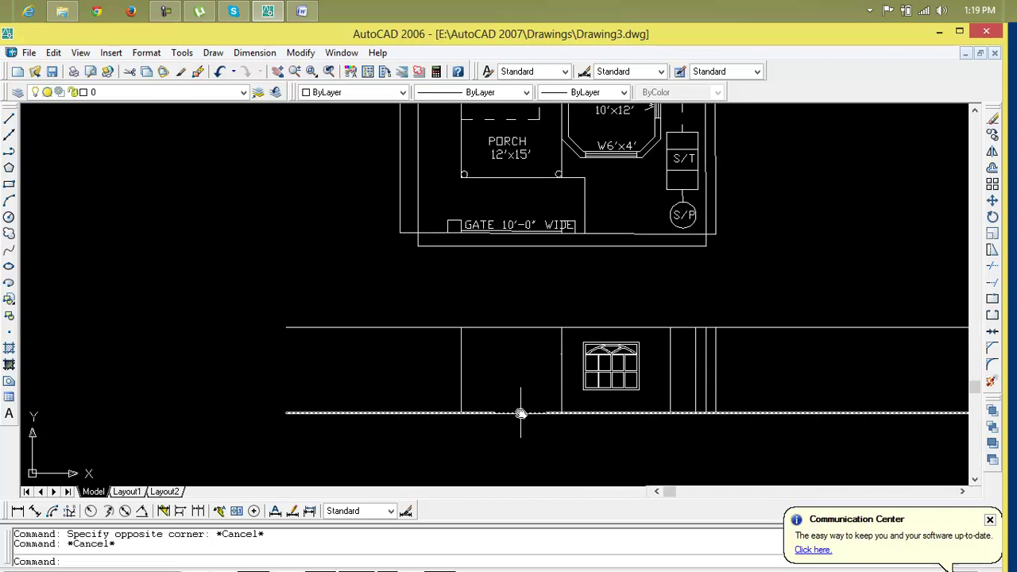